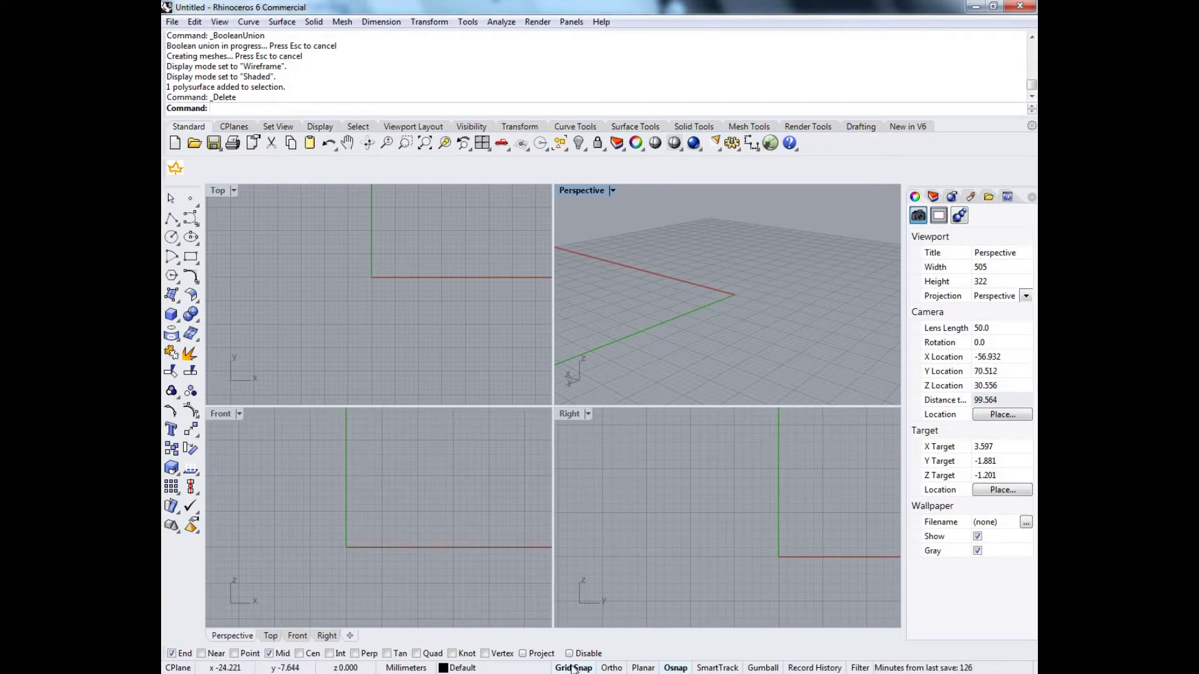
Turn on Grid Snap and open its grid settings in Document Properties
click(575, 668)
right_click(580, 668)
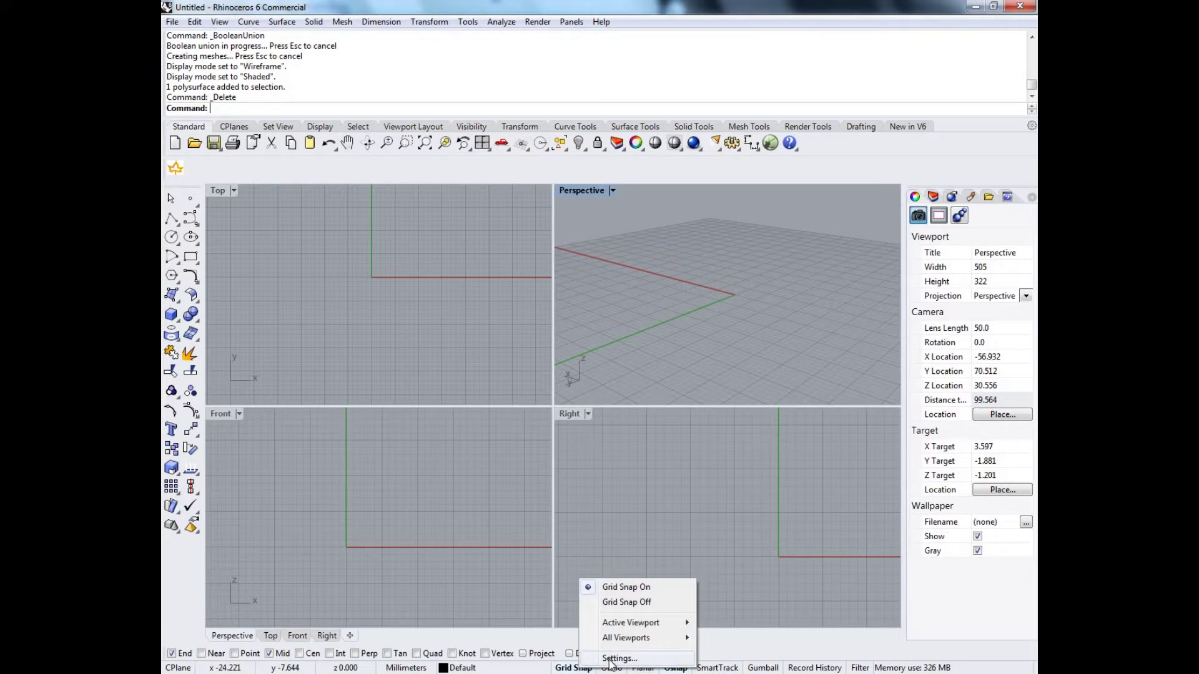
click(610, 661)
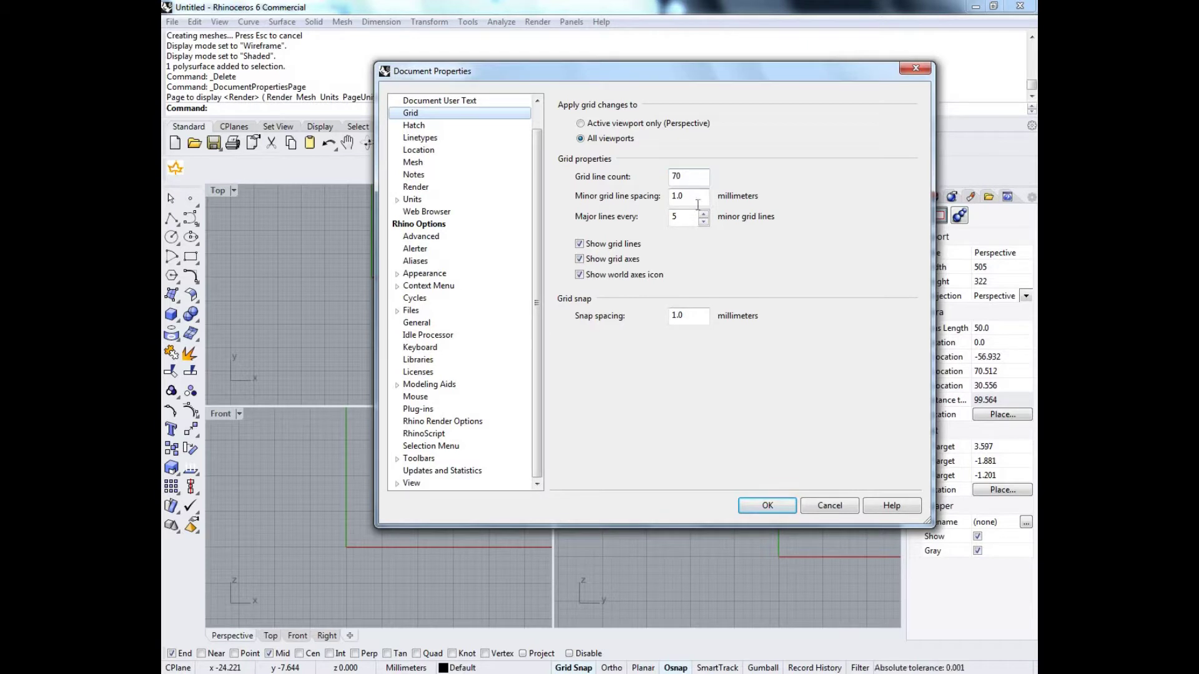
Set the grid snap spacing to 1 mm and apply the grid settings
click(685, 222)
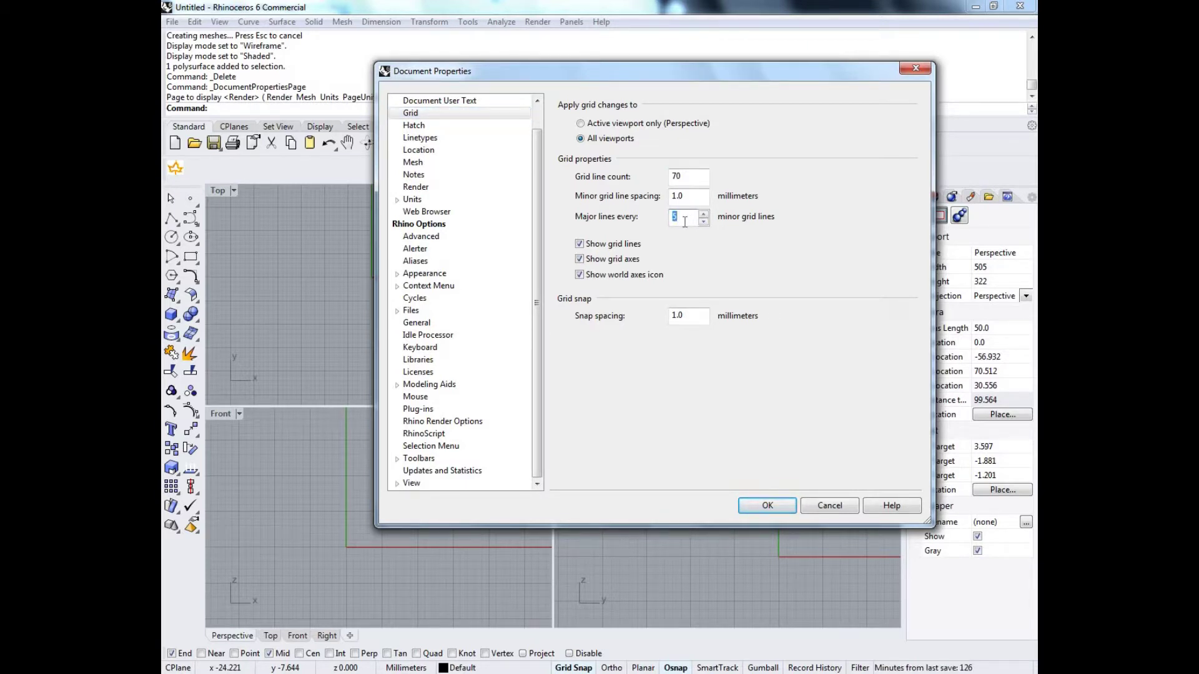
double_click(694, 319)
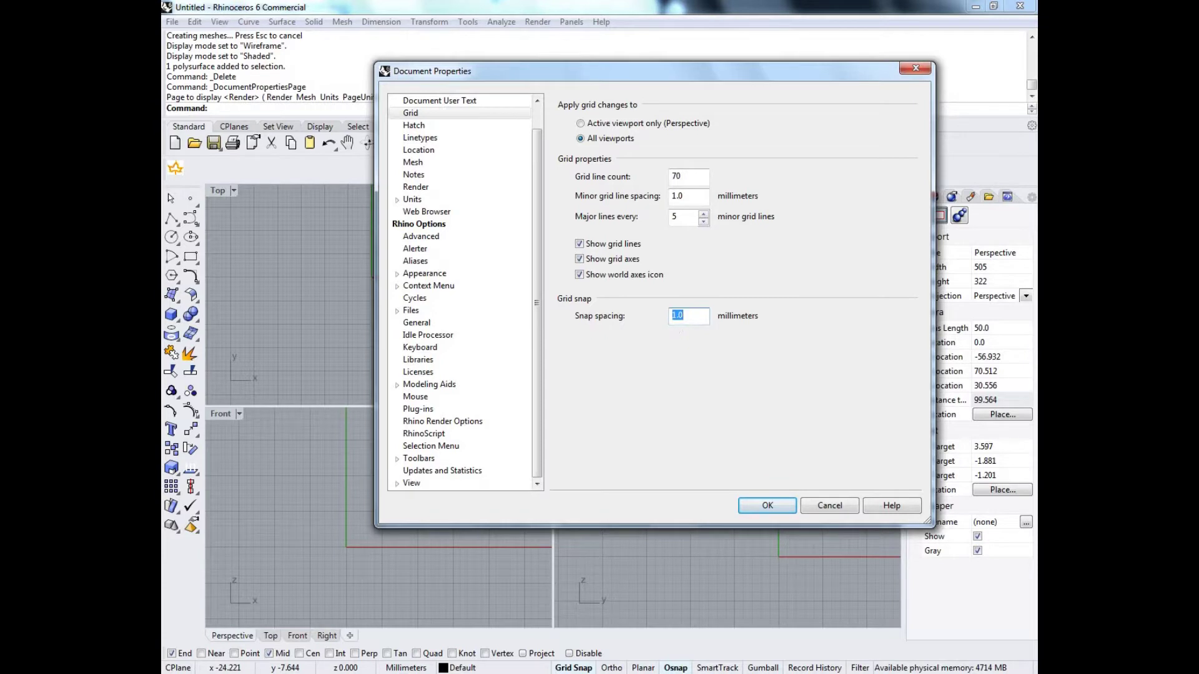
text(1)
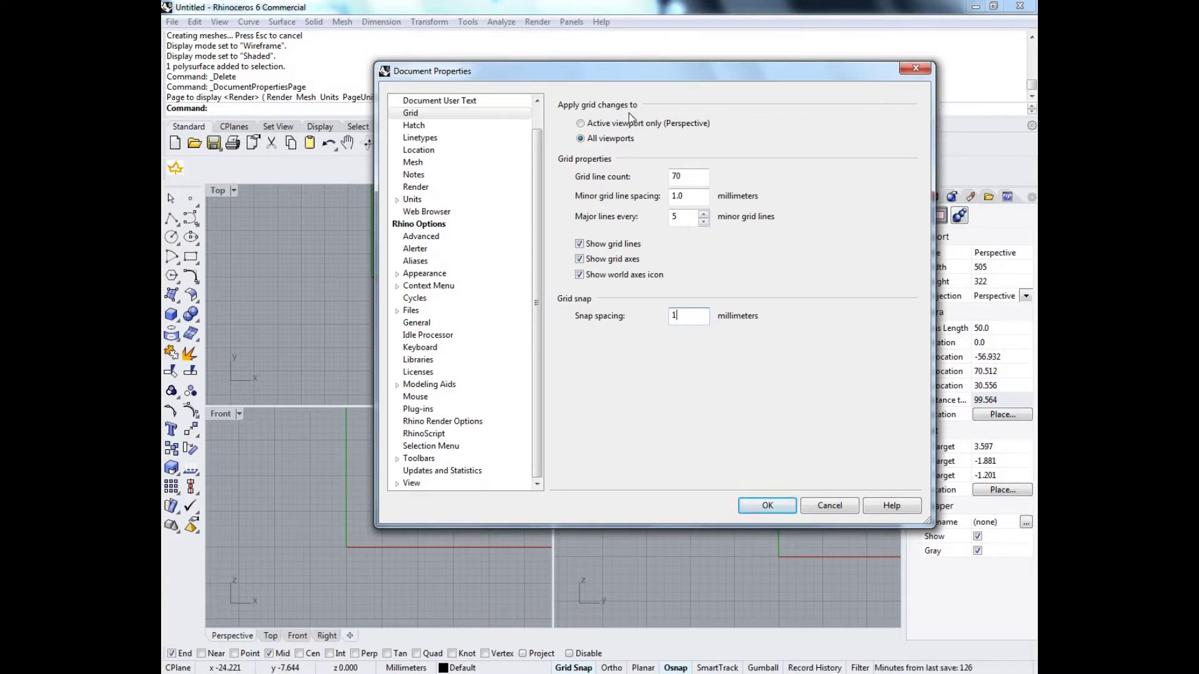
click(775, 503)
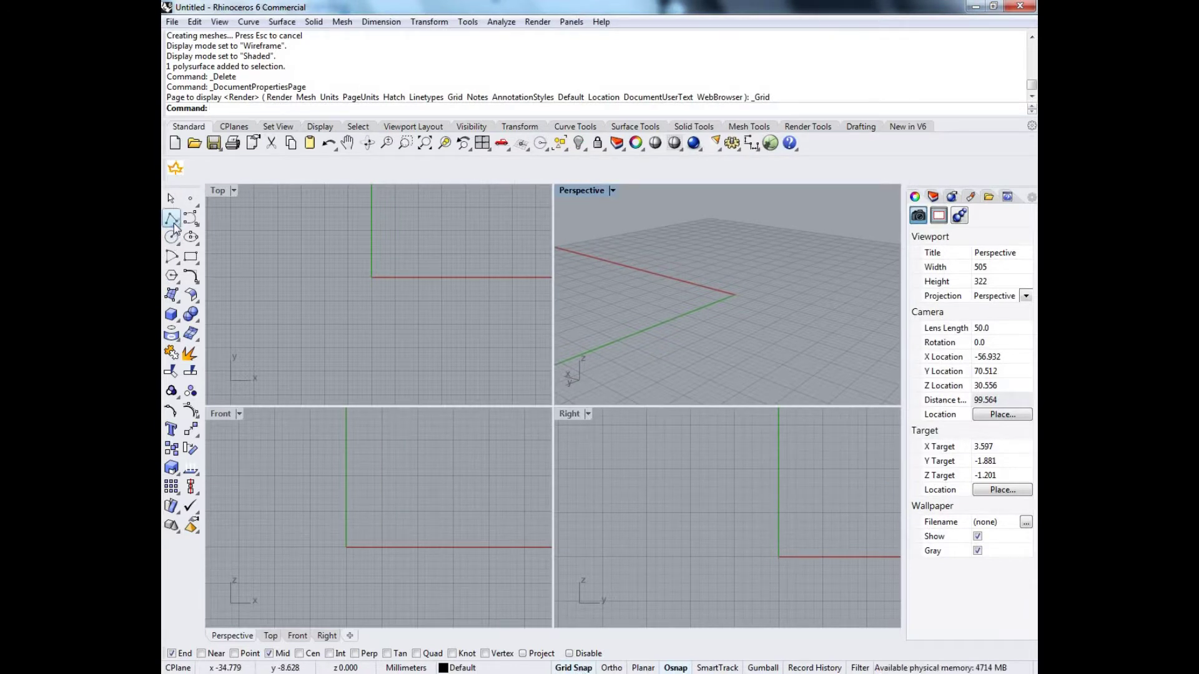
click(341, 269)
scroll(339, 265, up, 2)
scroll(208, 302, up, 2)
click(171, 314)
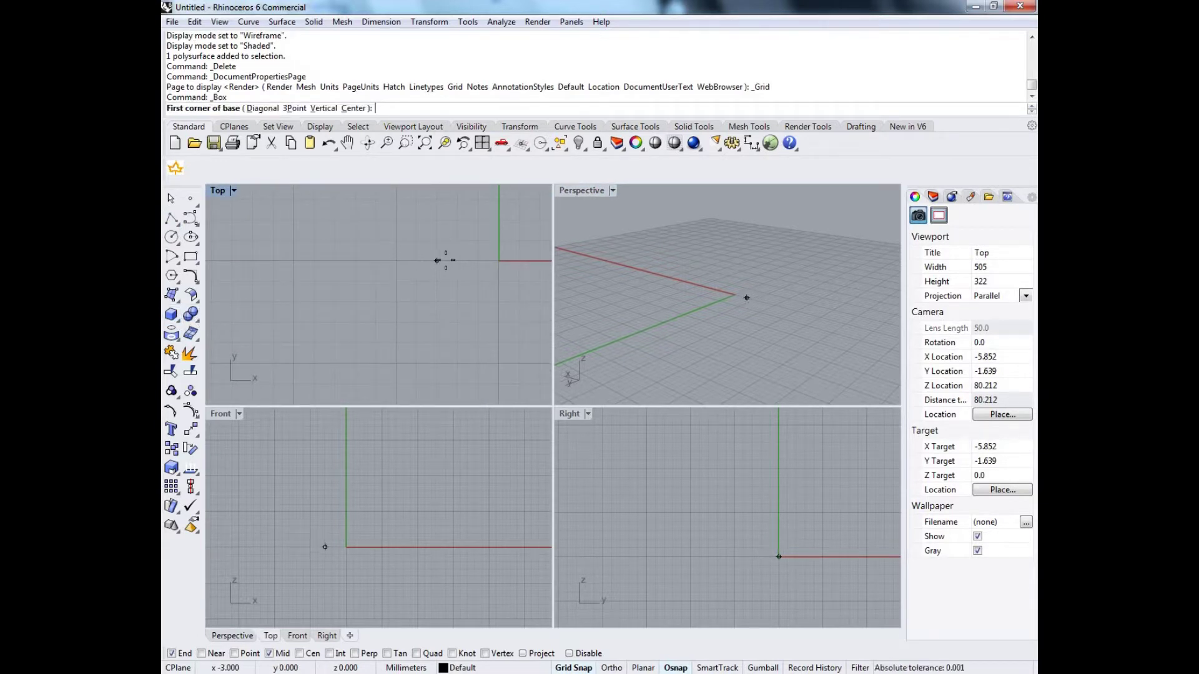
right_drag(436, 278, 396, 268)
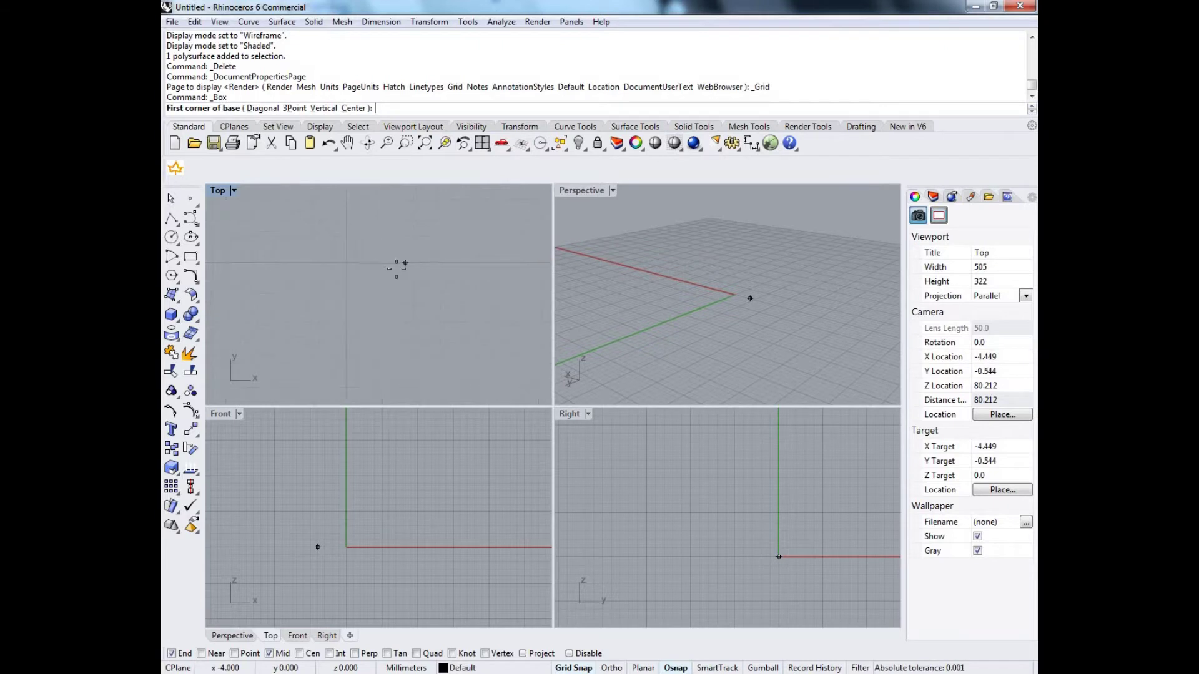
double_click(218, 191)
scroll(506, 345, down, 2)
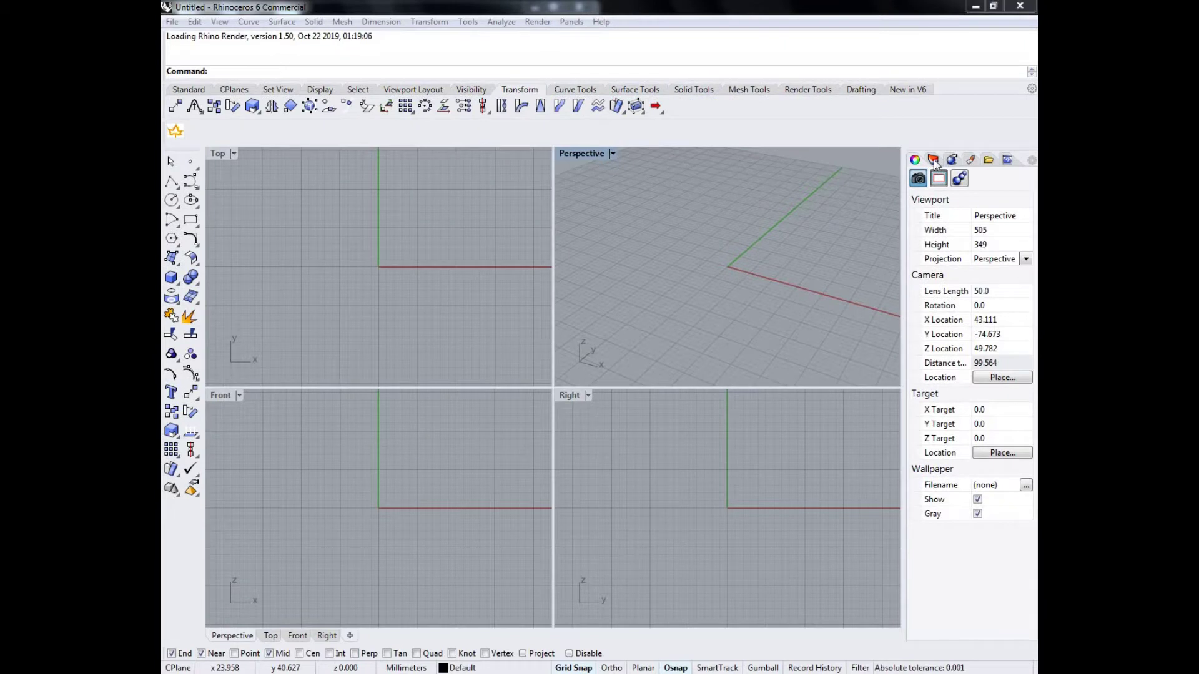
Add Layer 01 coloured Red and Layer 02 coloured DarkGreen
click(933, 161)
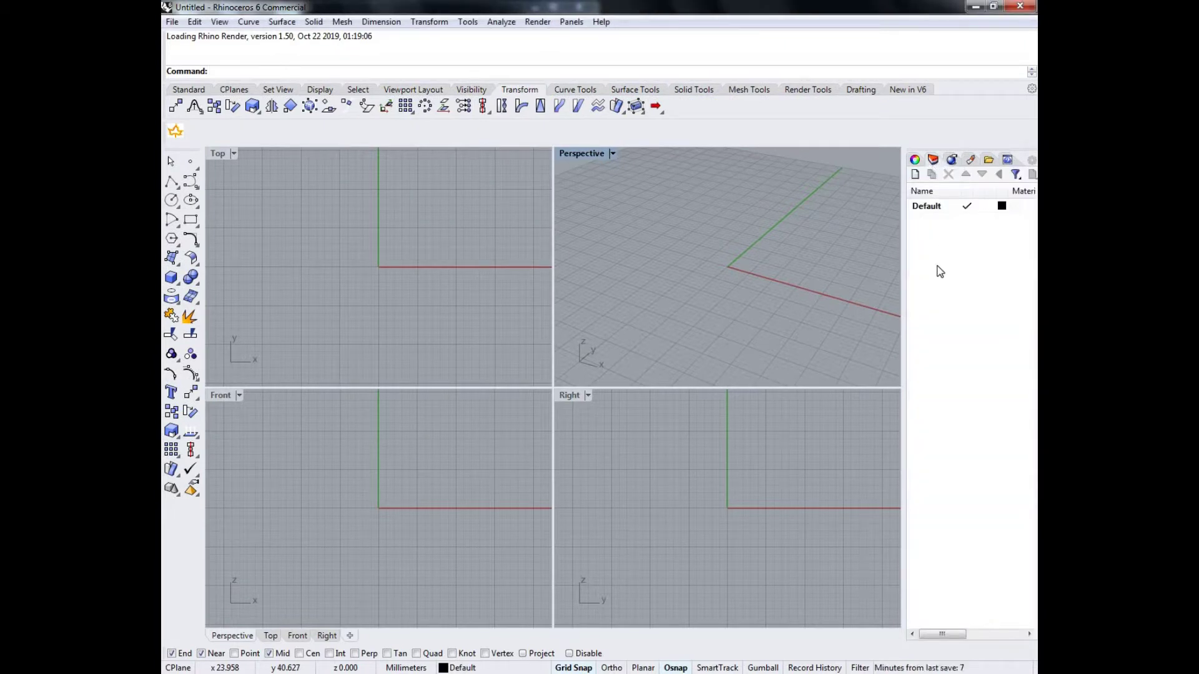
right_click(937, 231)
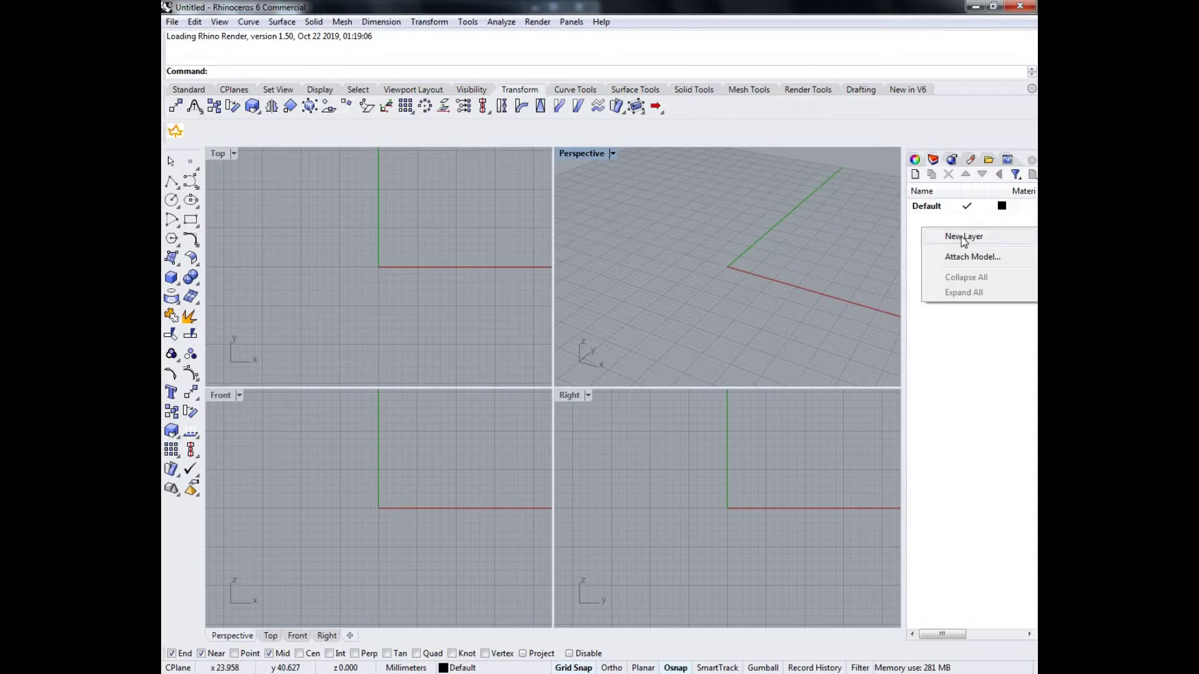
click(961, 236)
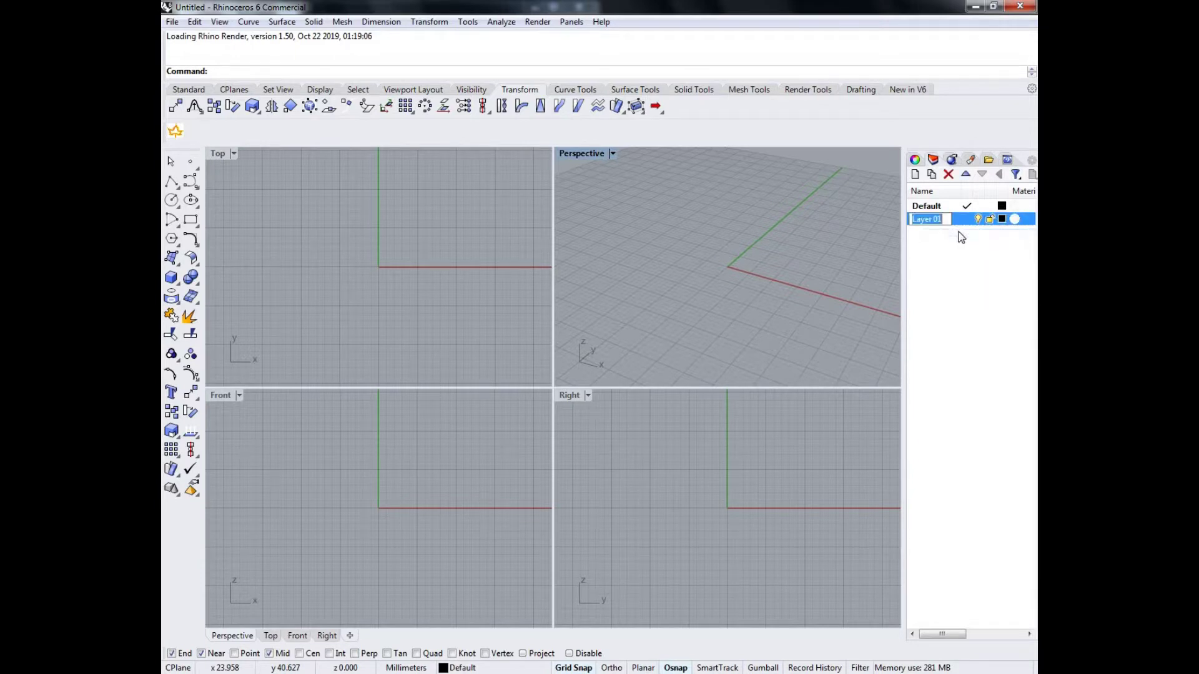
click(1001, 219)
click(527, 215)
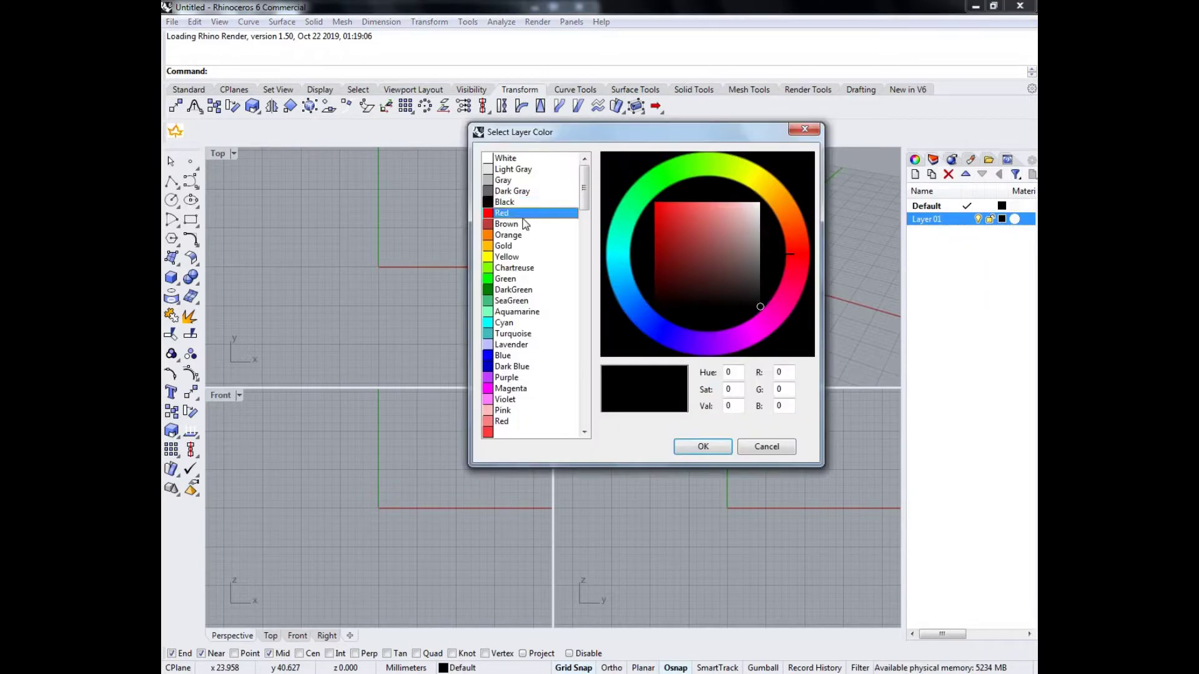
click(703, 446)
right_click(925, 265)
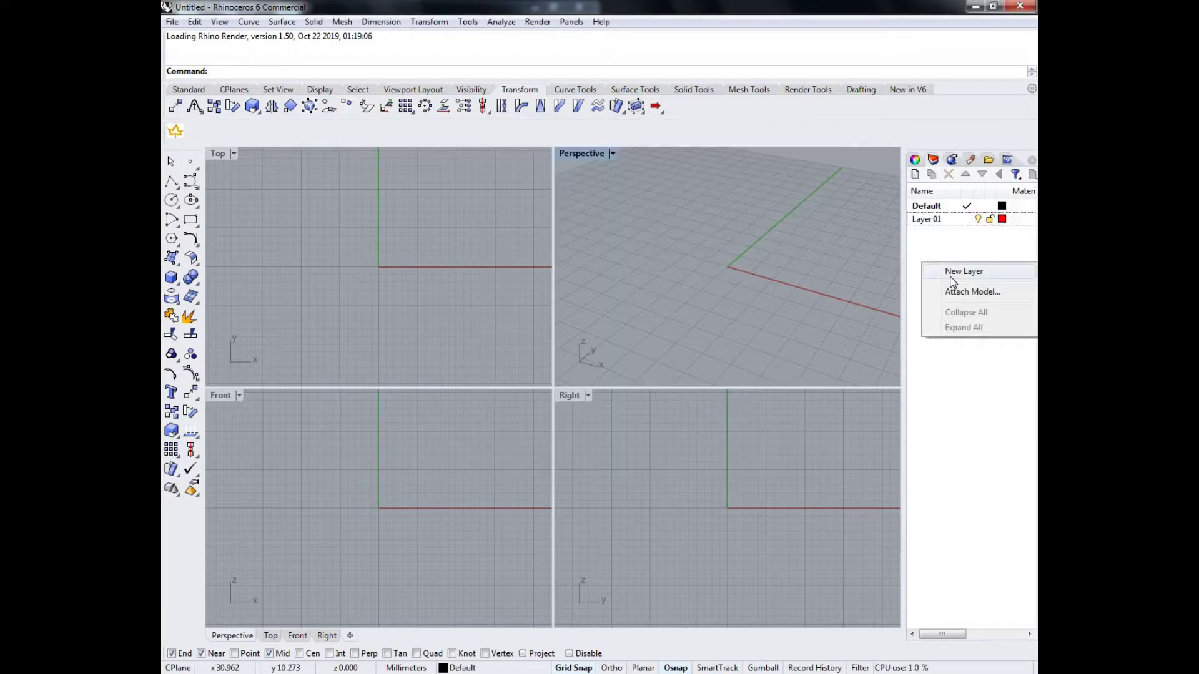
click(951, 278)
click(1003, 232)
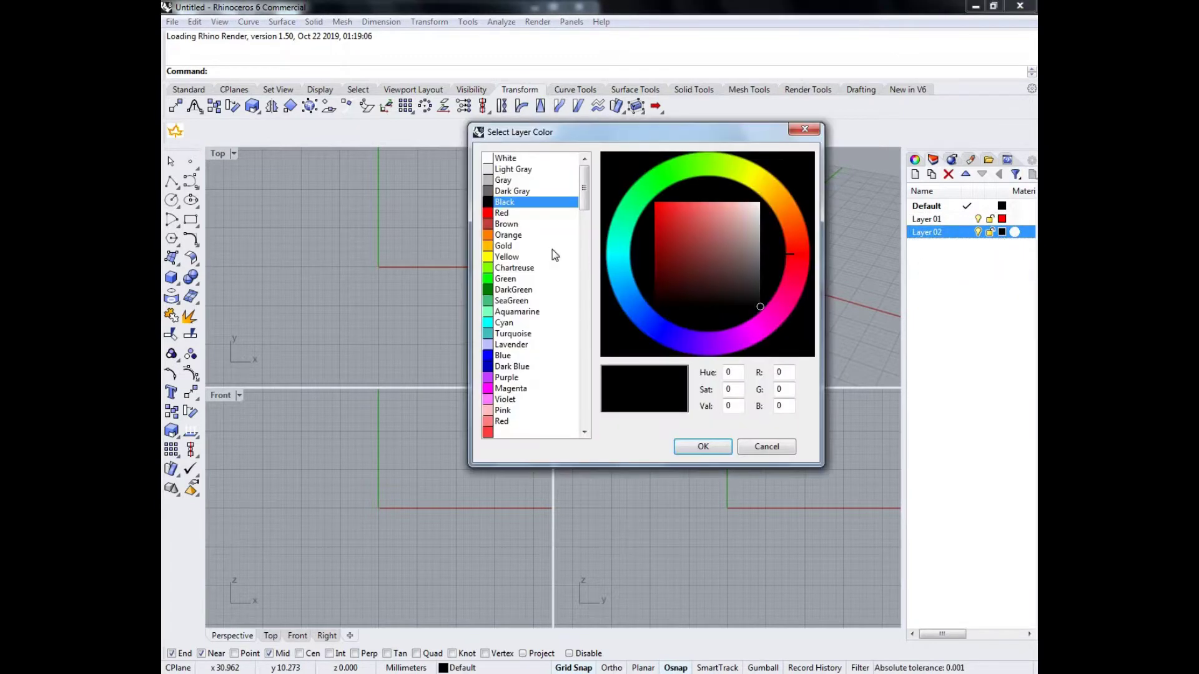
click(514, 291)
click(709, 448)
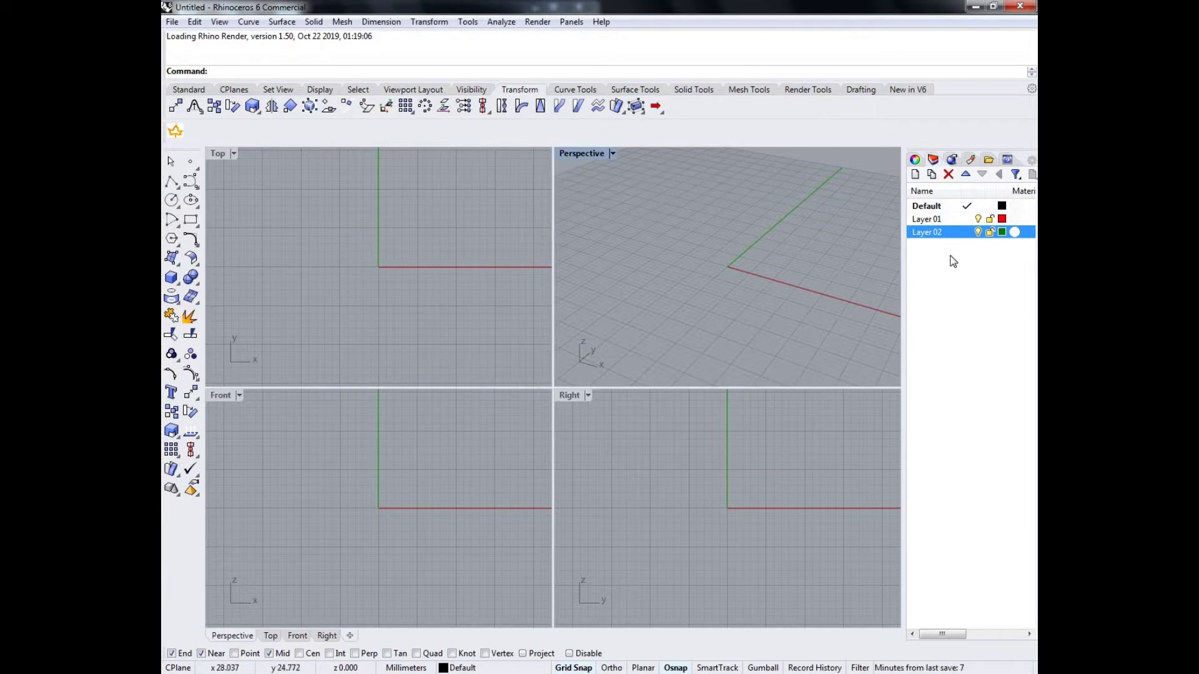
Add Layer 03 coloured Lavender and Layer 04 coloured Purple
right_click(953, 261)
click(968, 263)
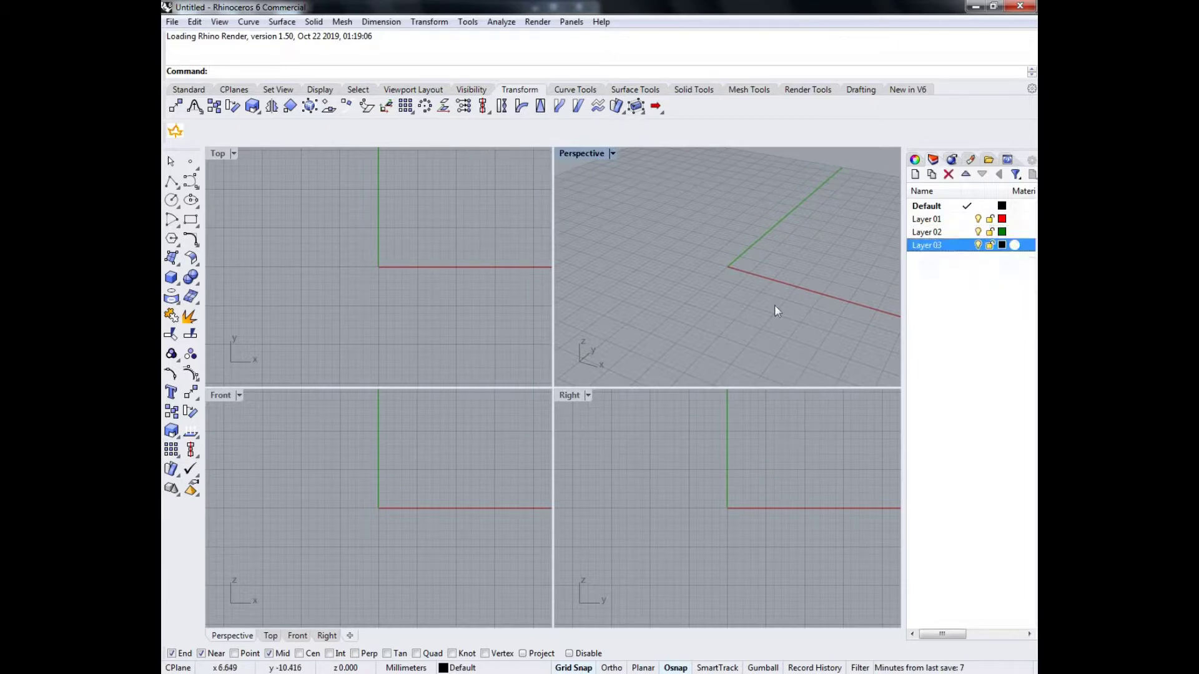
click(1002, 245)
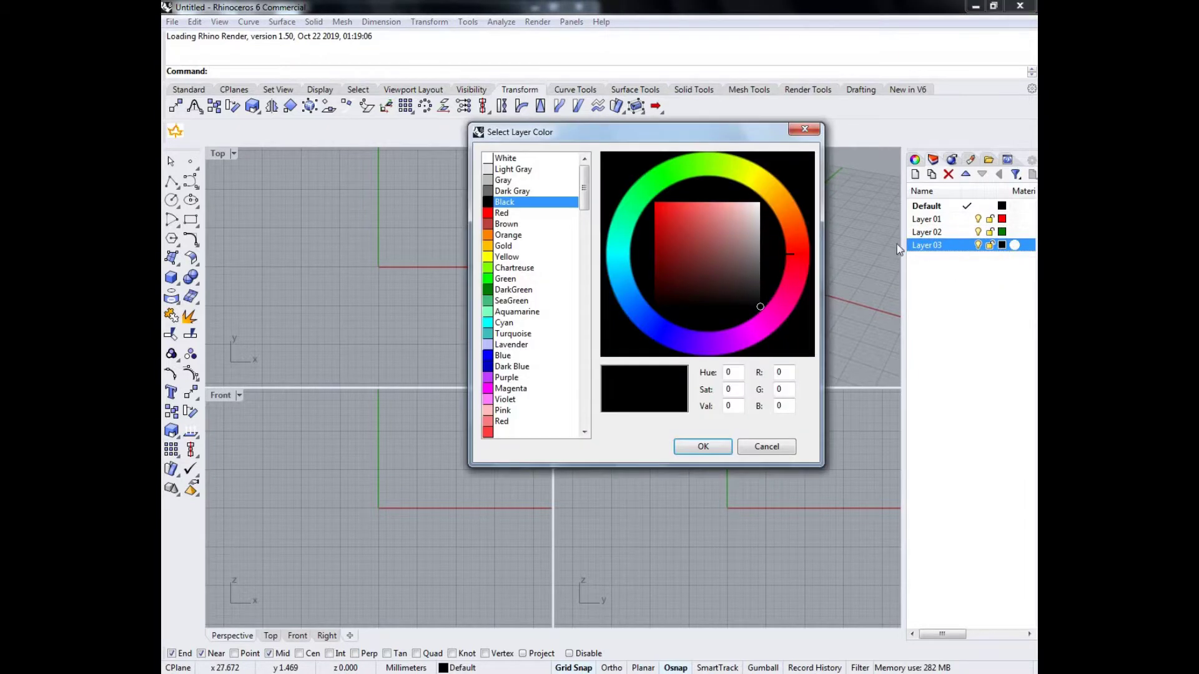
click(510, 345)
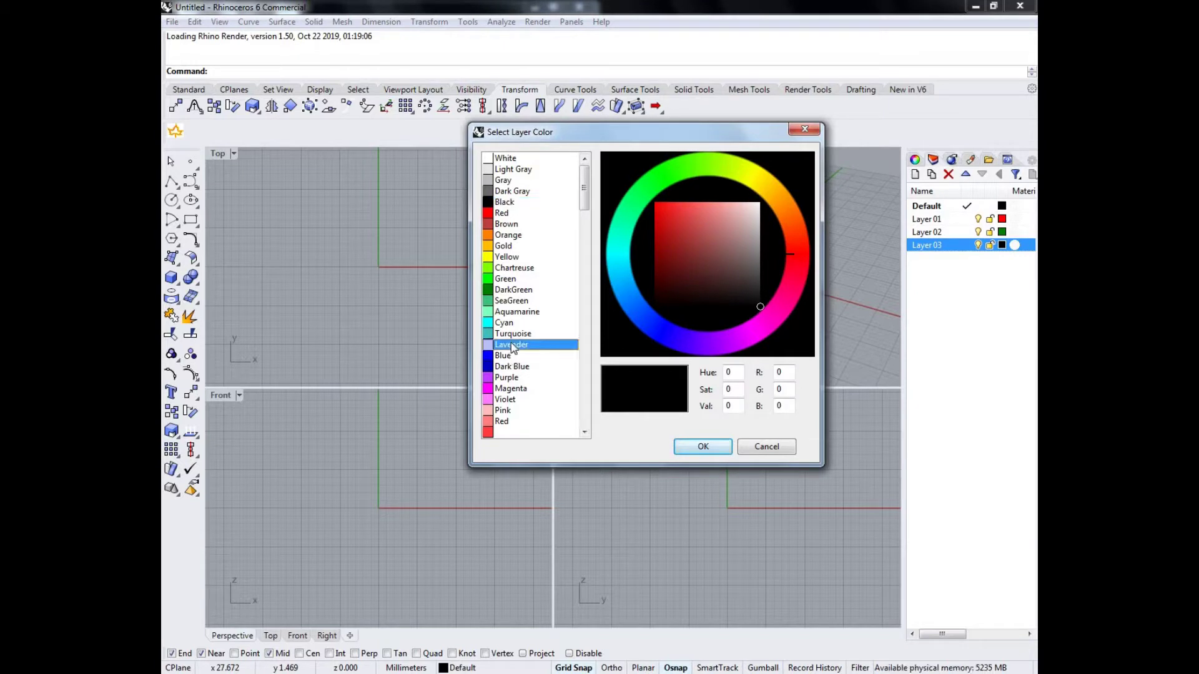
click(703, 447)
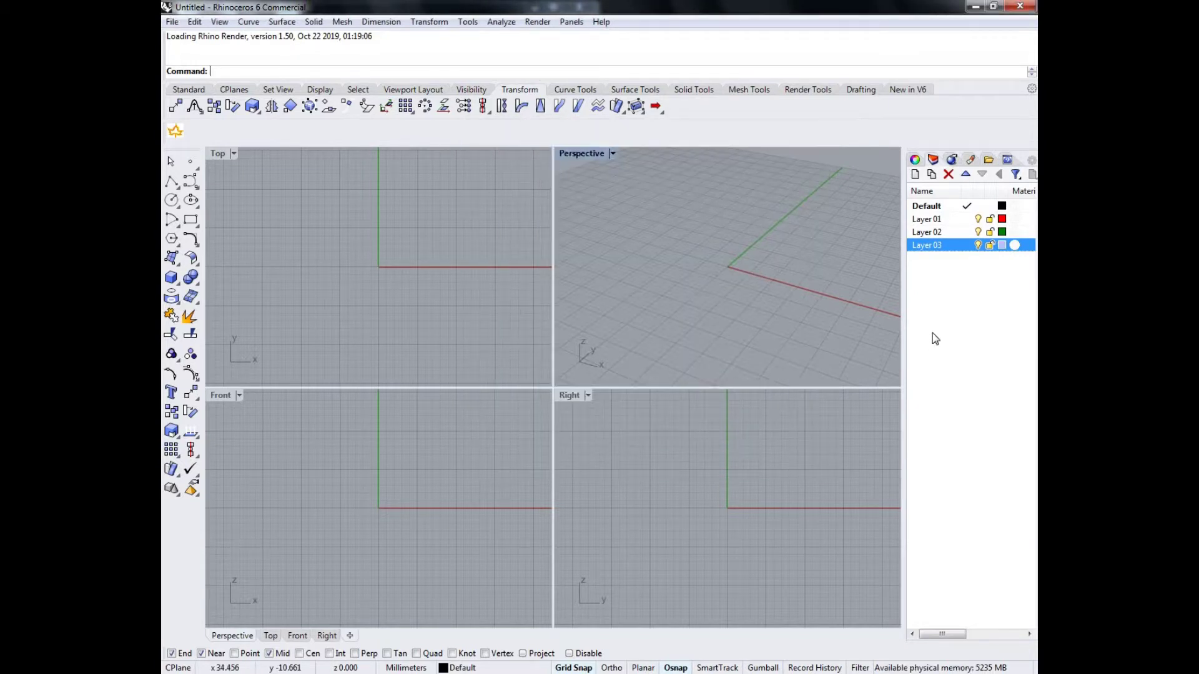
right_click(979, 283)
click(983, 290)
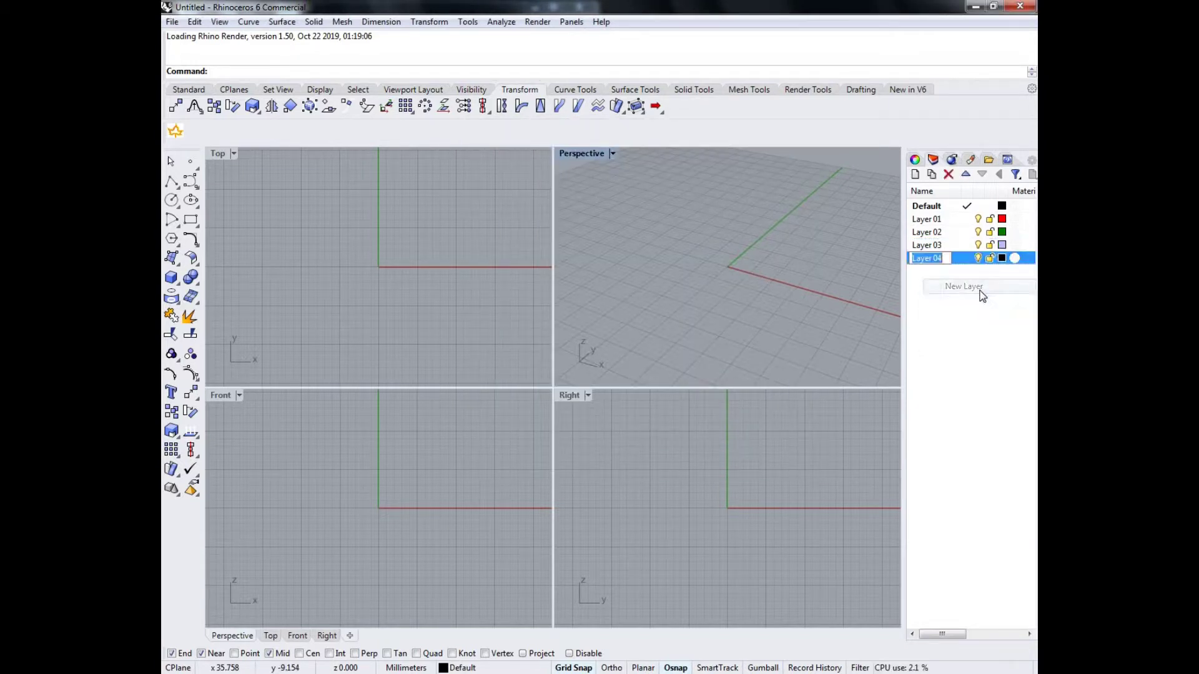
click(1005, 259)
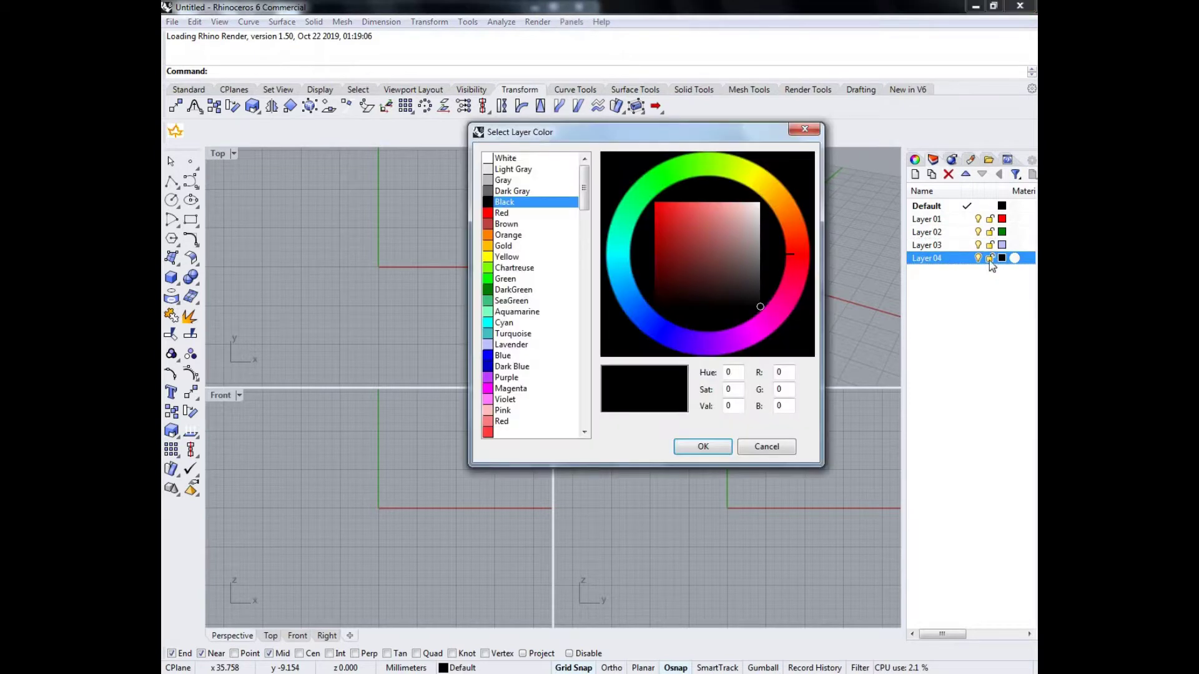
click(504, 248)
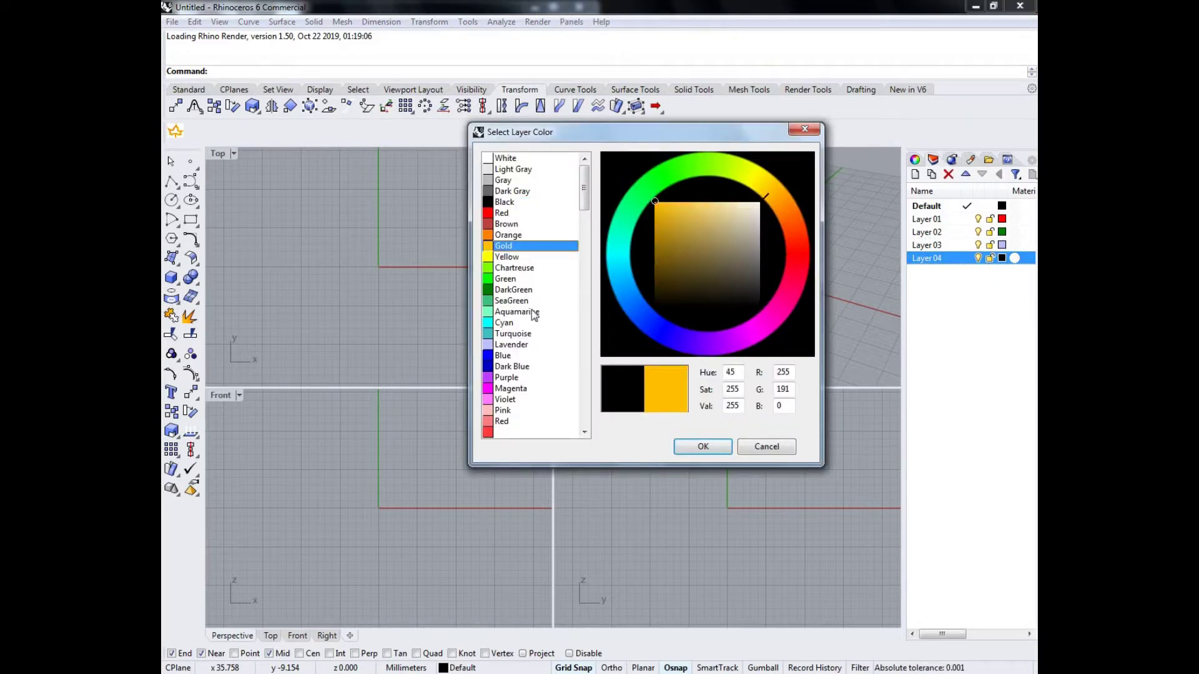
click(507, 378)
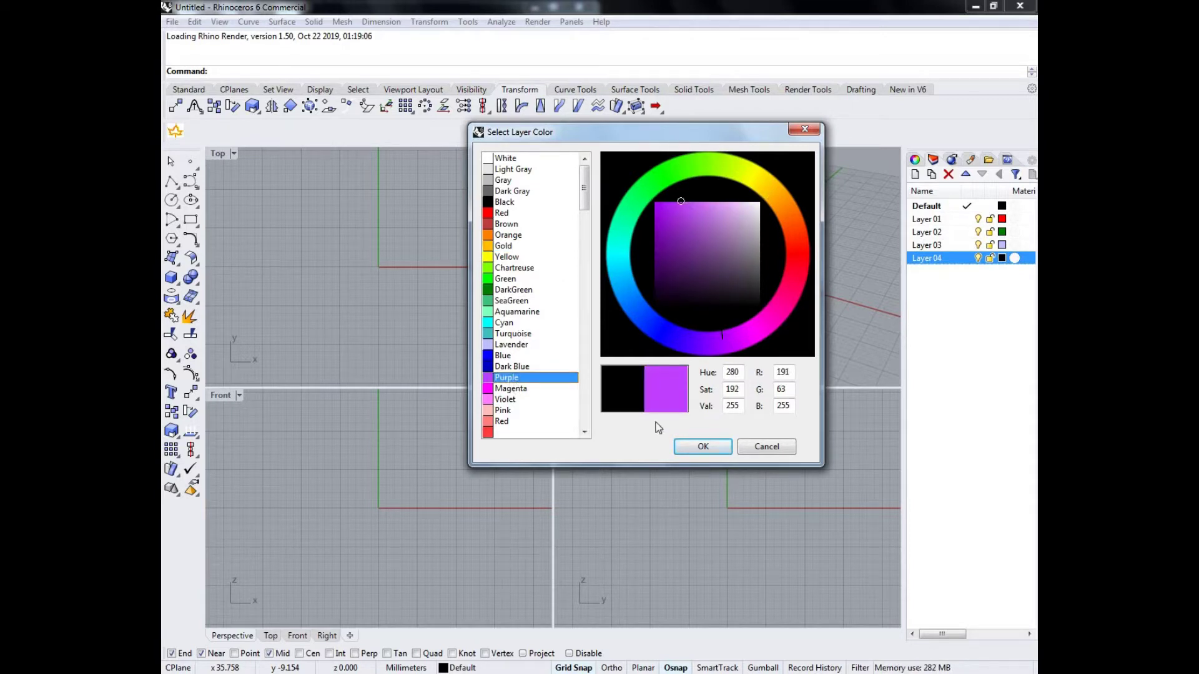
click(704, 447)
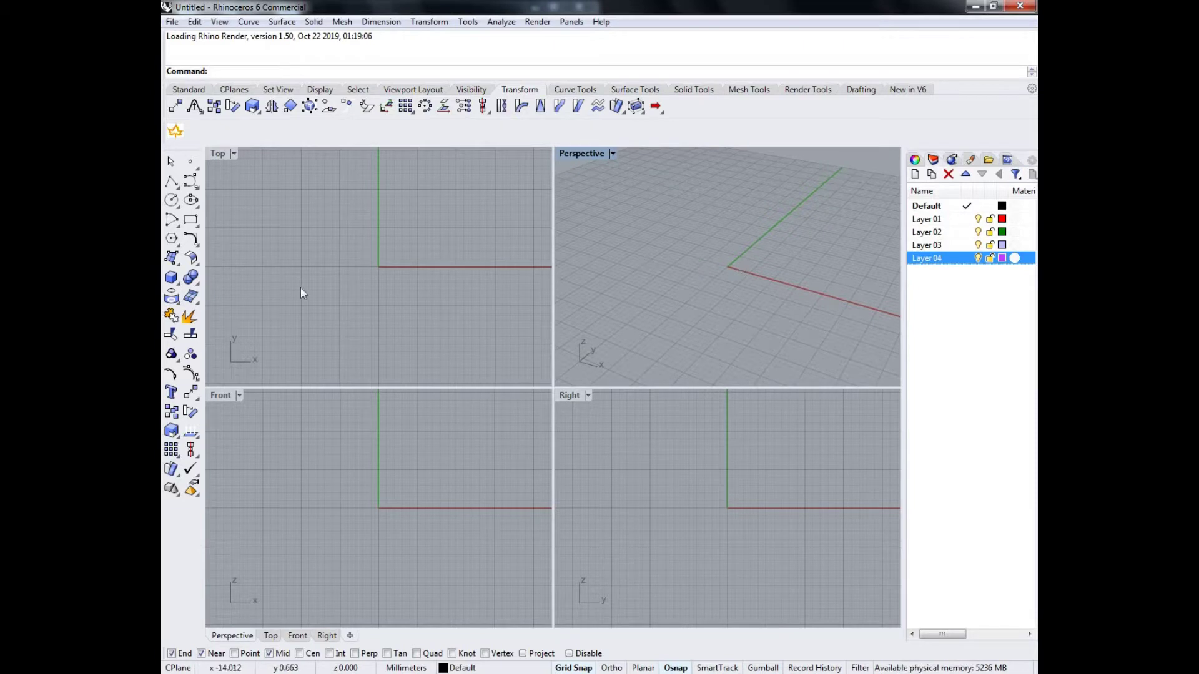
Draw a small cube-shaped box at the origin in the Top view
click(376, 303)
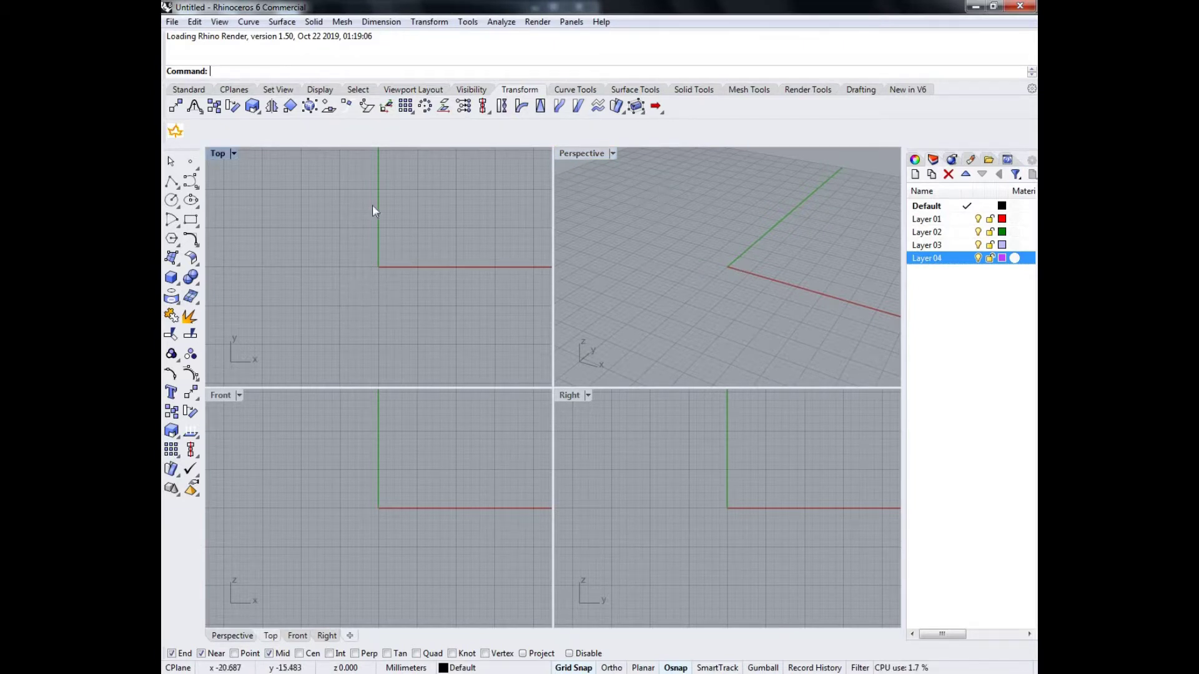
click(172, 281)
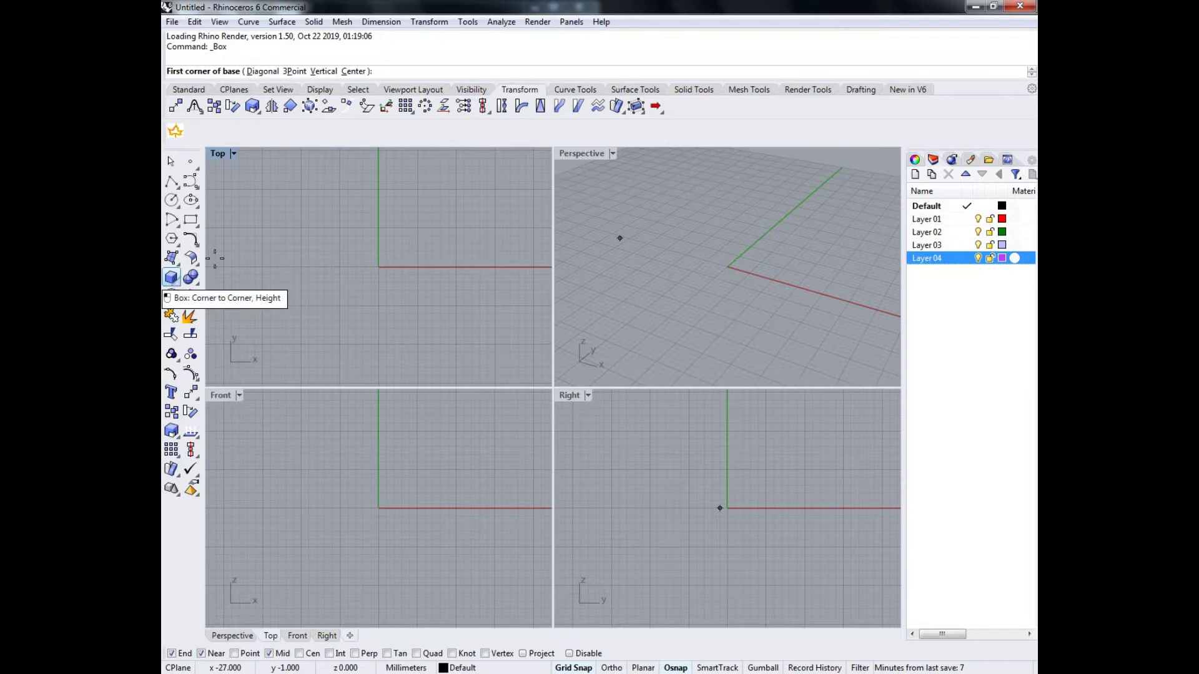
click(340, 228)
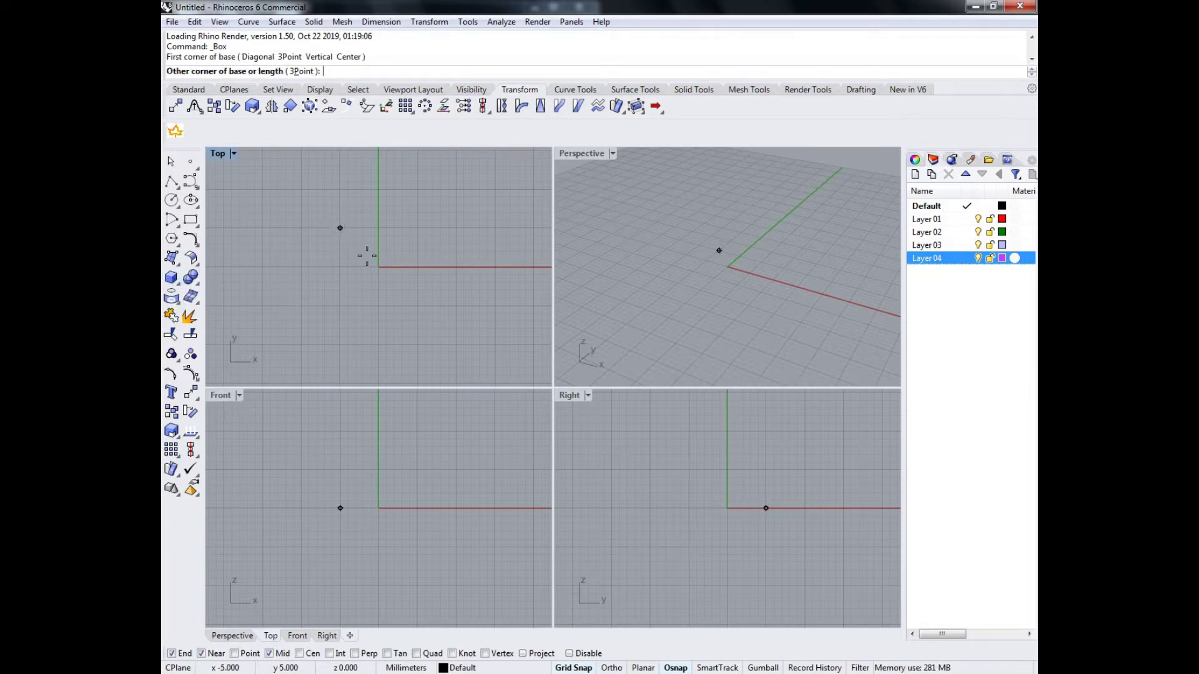
click(379, 266)
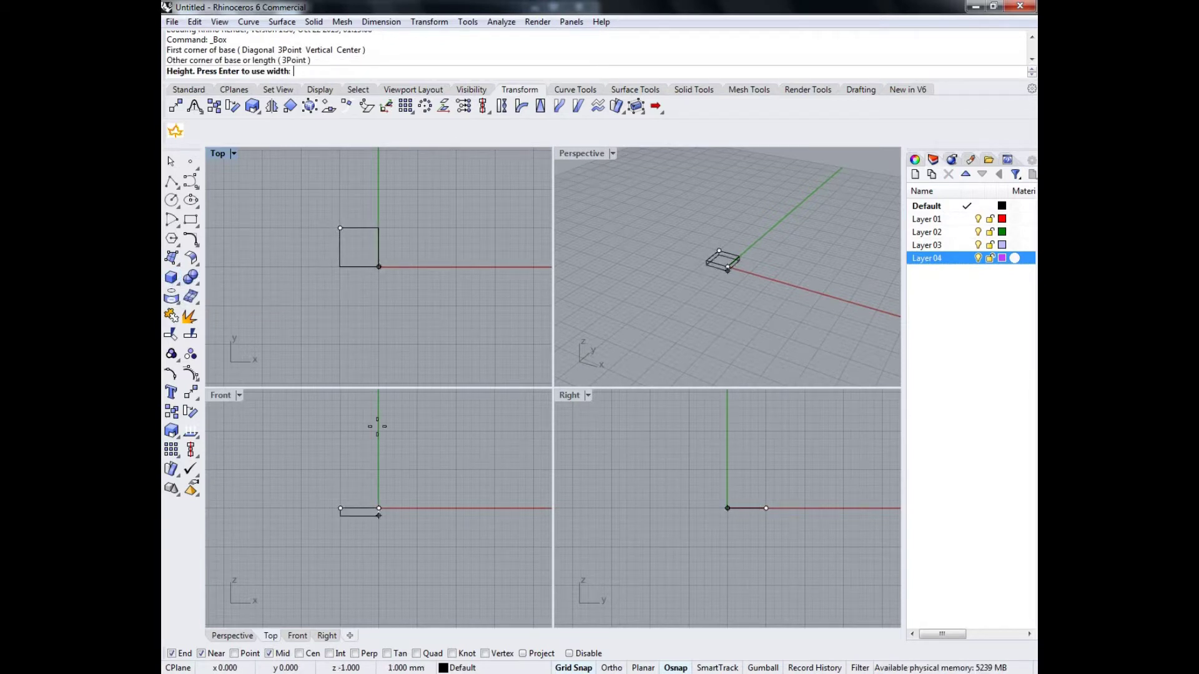
click(366, 479)
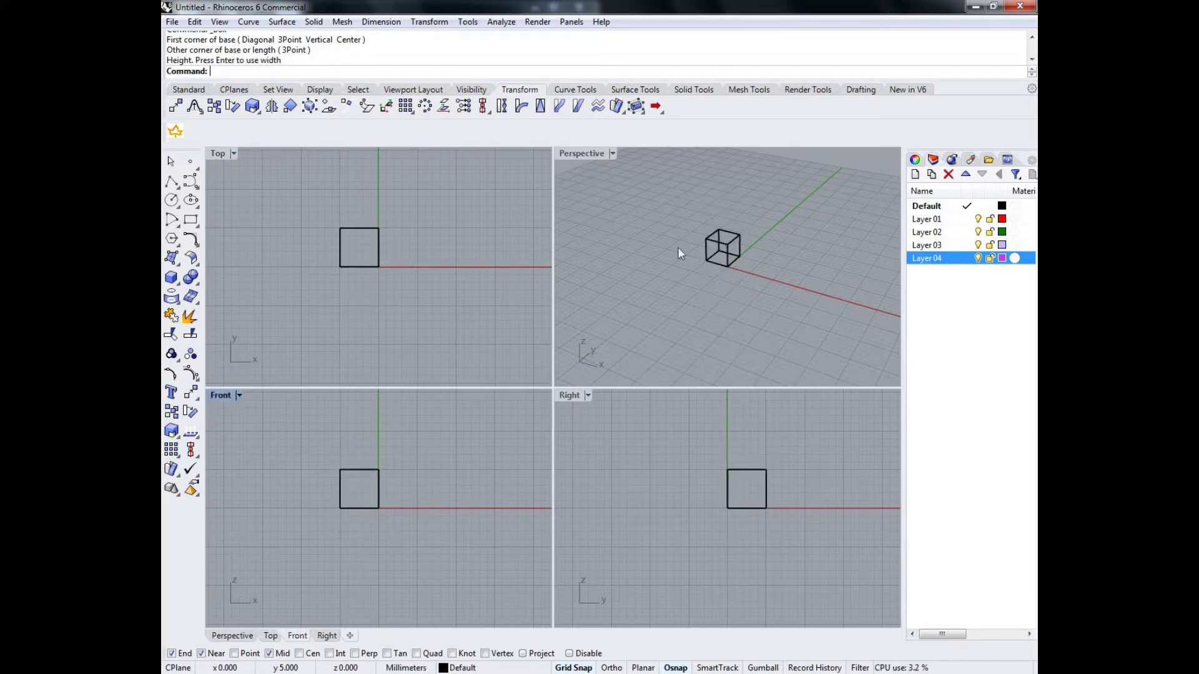
Set the Perspective view to Shaded and maximize it
click(614, 153)
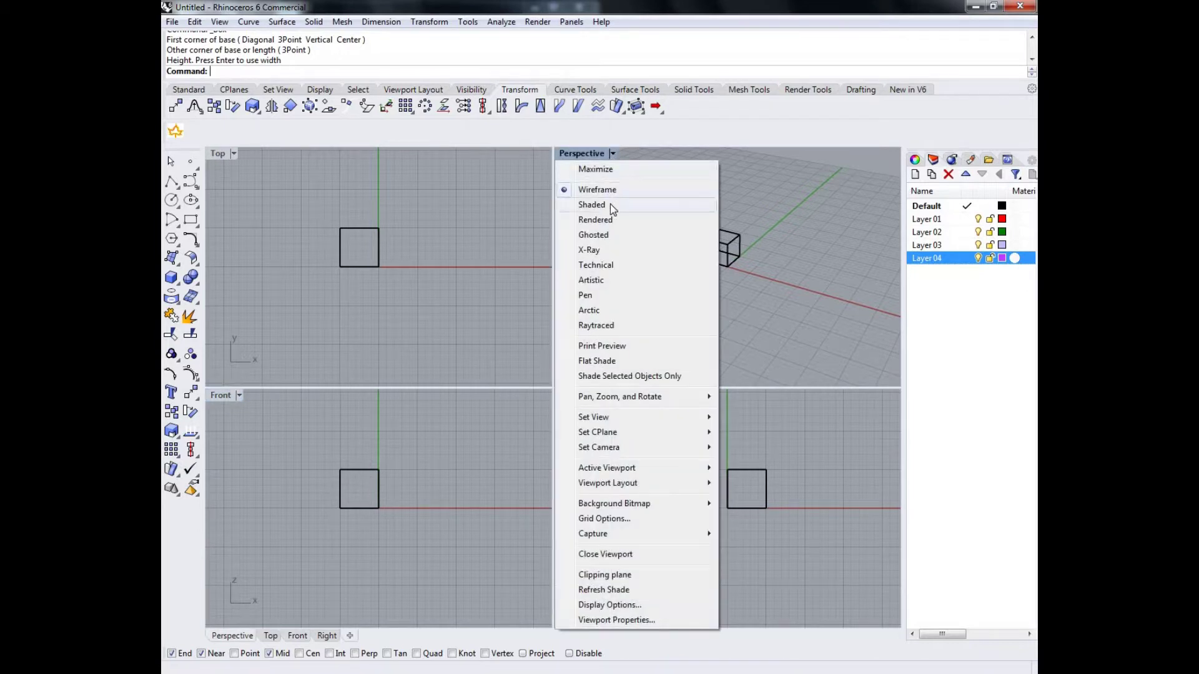
click(609, 203)
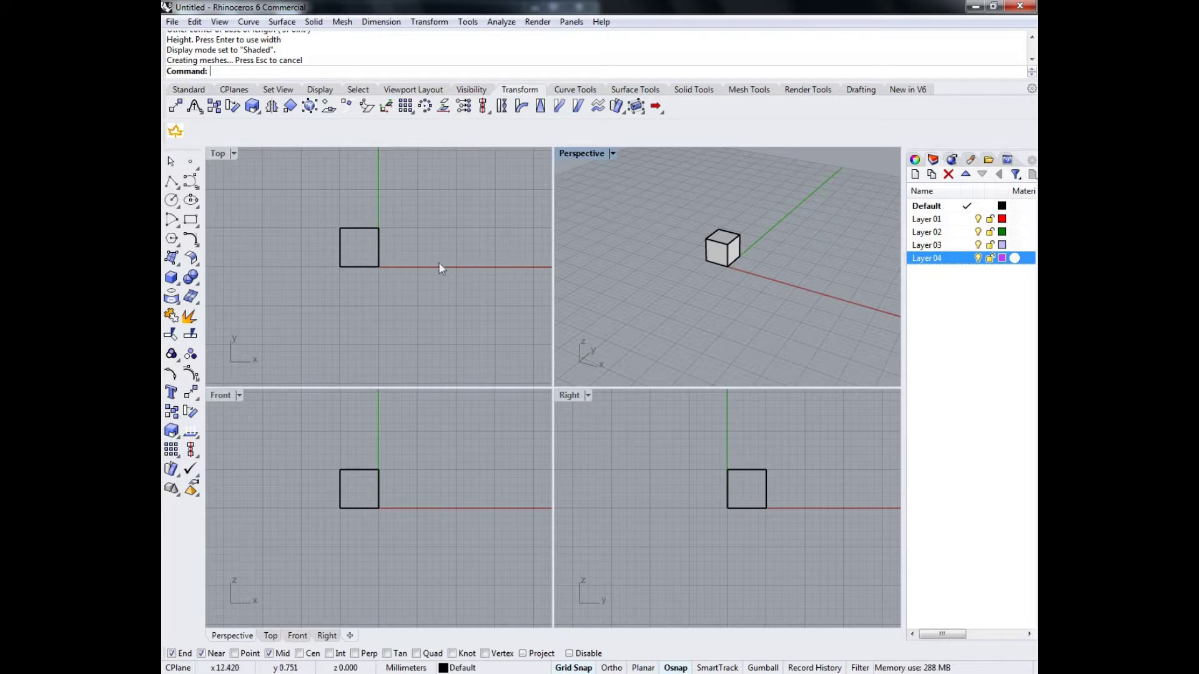
click(298, 196)
click(487, 470)
click(590, 466)
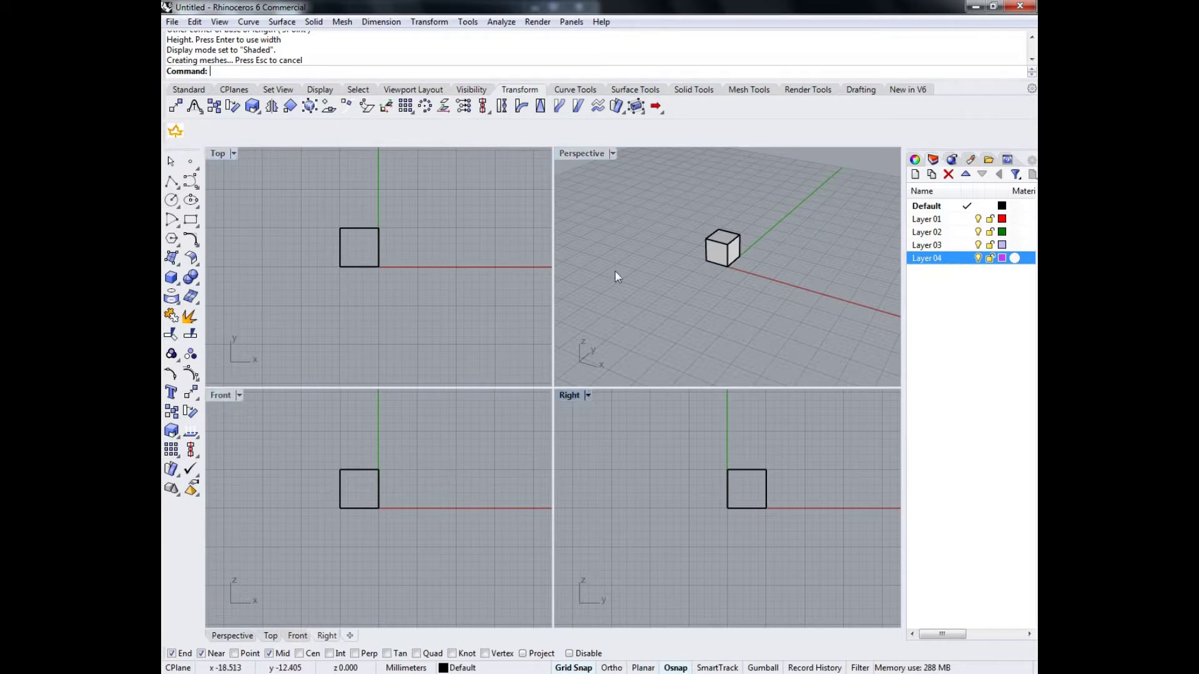
click(616, 276)
double_click(580, 155)
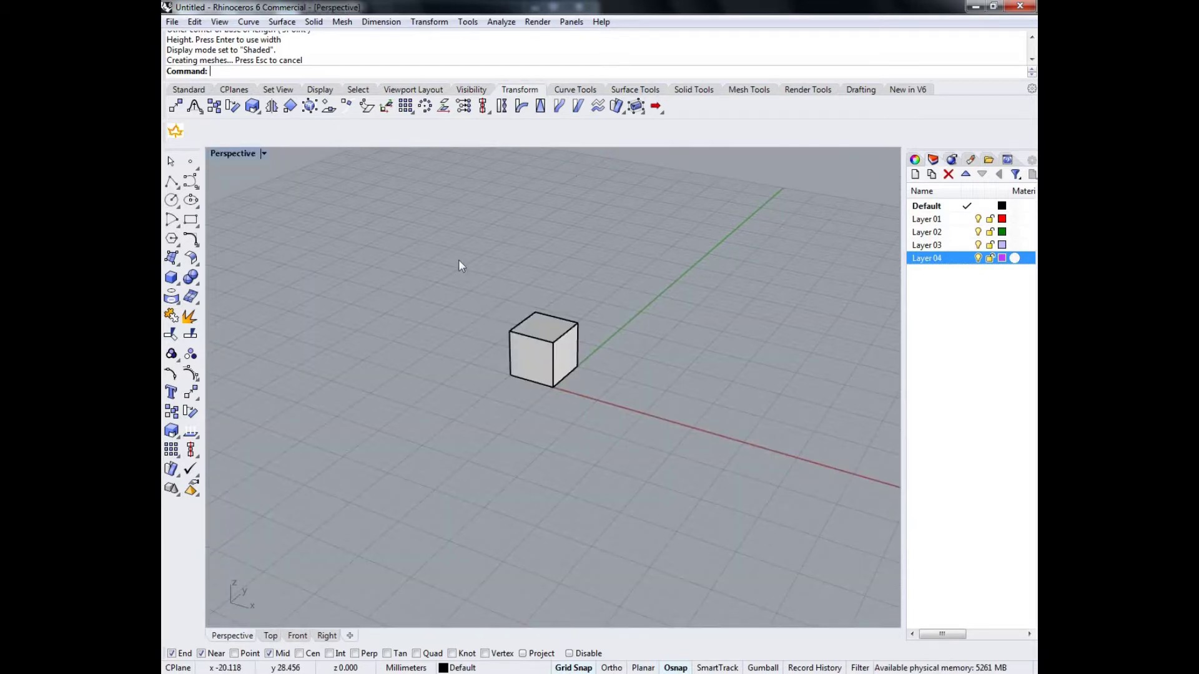
right_drag(467, 286, 594, 278)
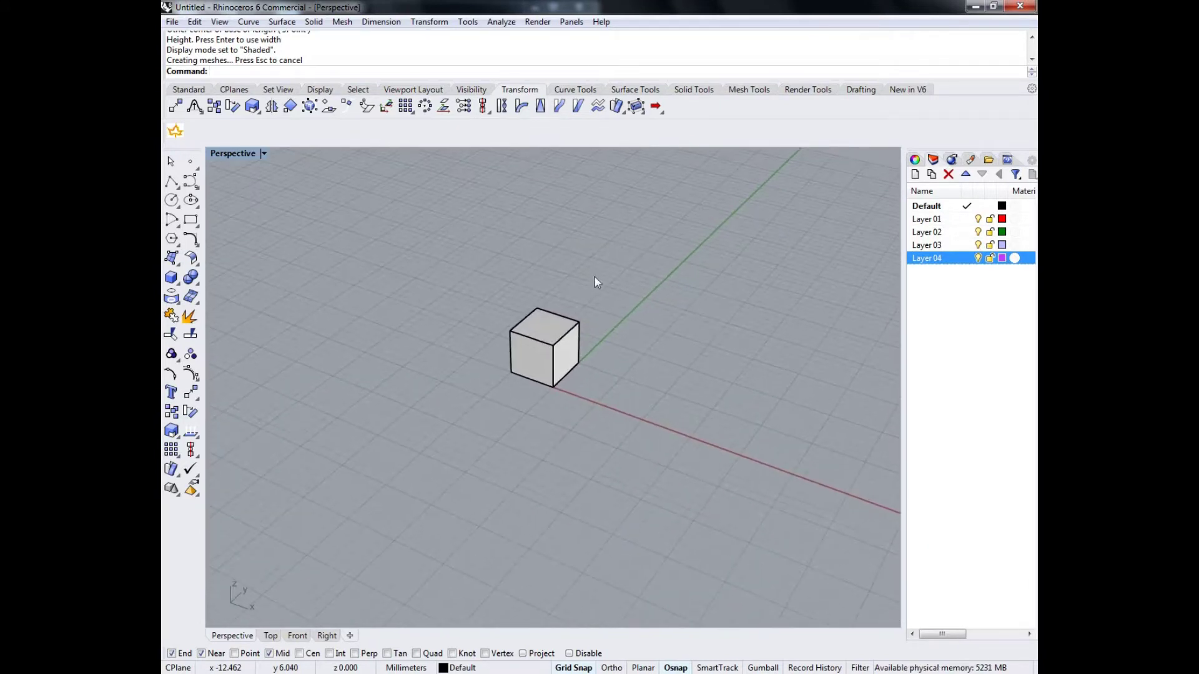
drag(595, 309, 306, 478)
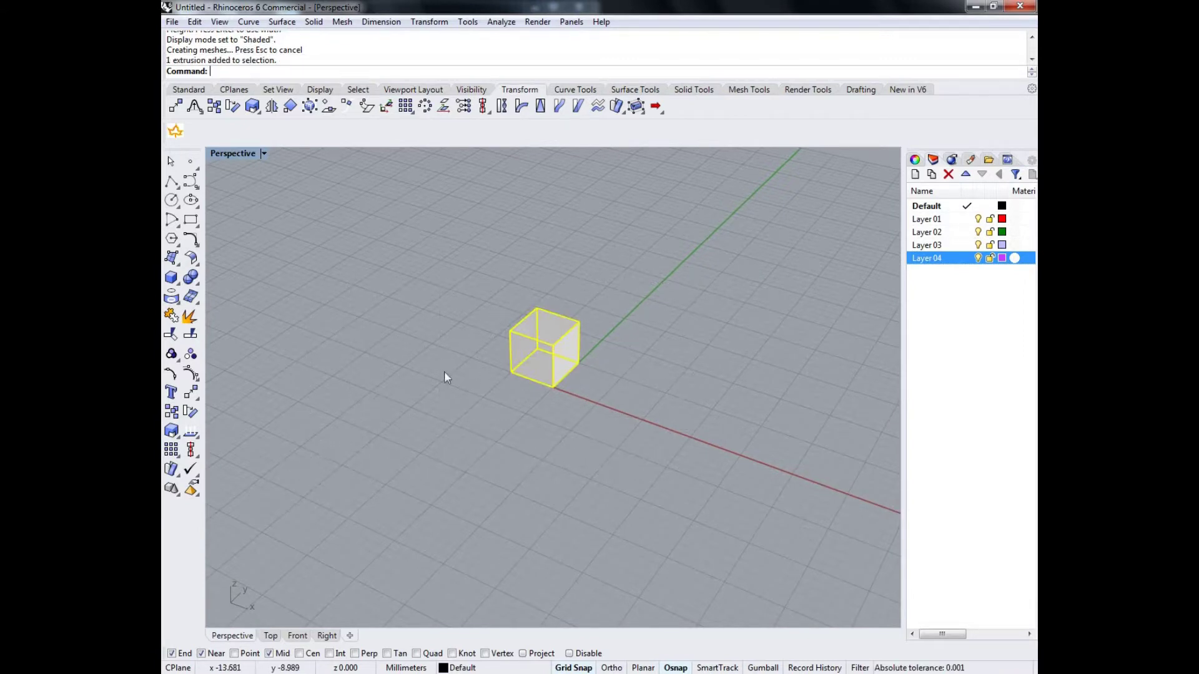
click(610, 376)
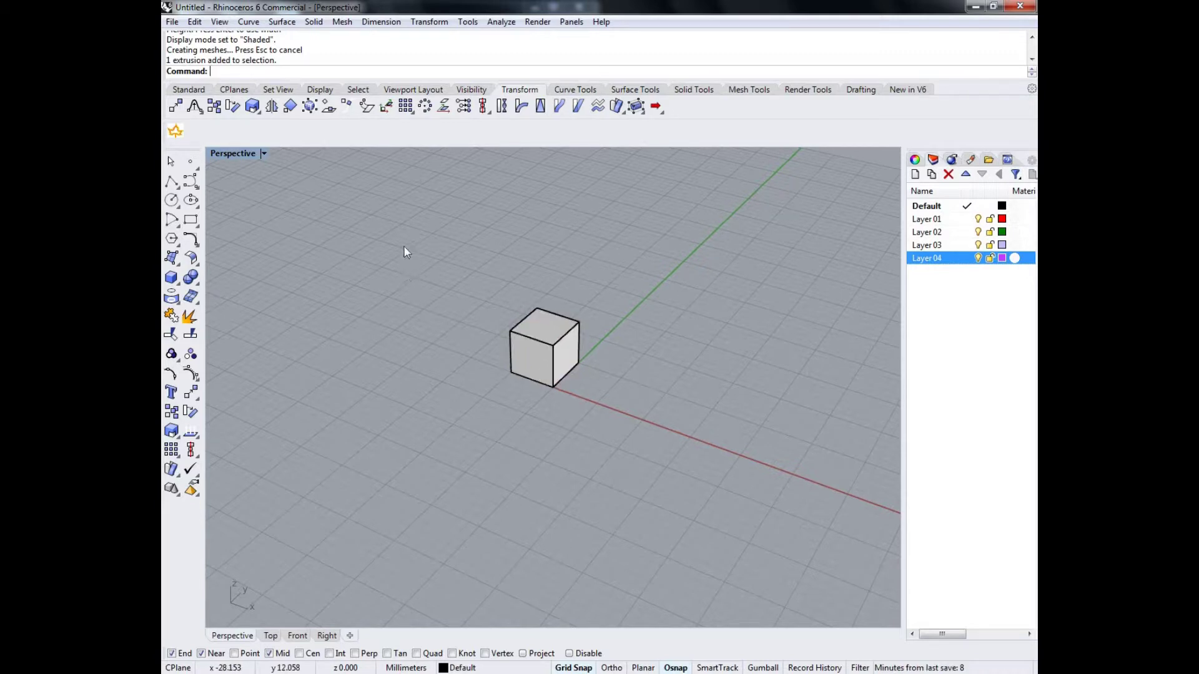
drag(329, 219, 697, 491)
drag(356, 183, 660, 449)
click(333, 216)
drag(319, 210, 639, 355)
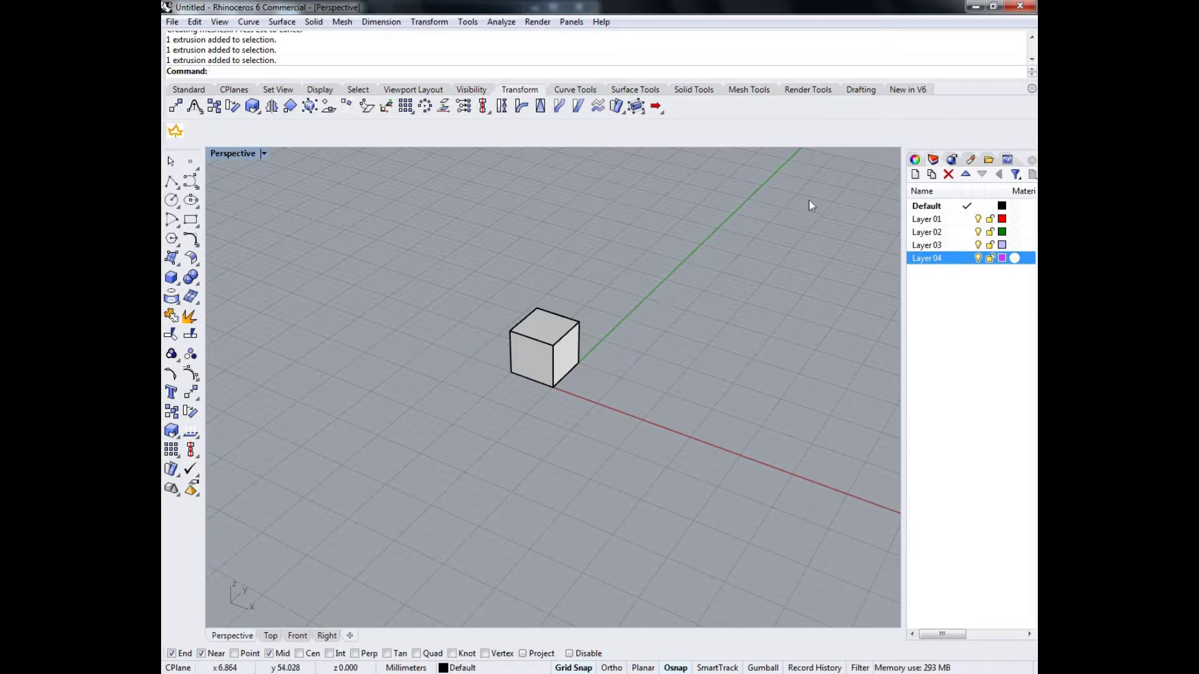
drag(521, 307, 440, 321)
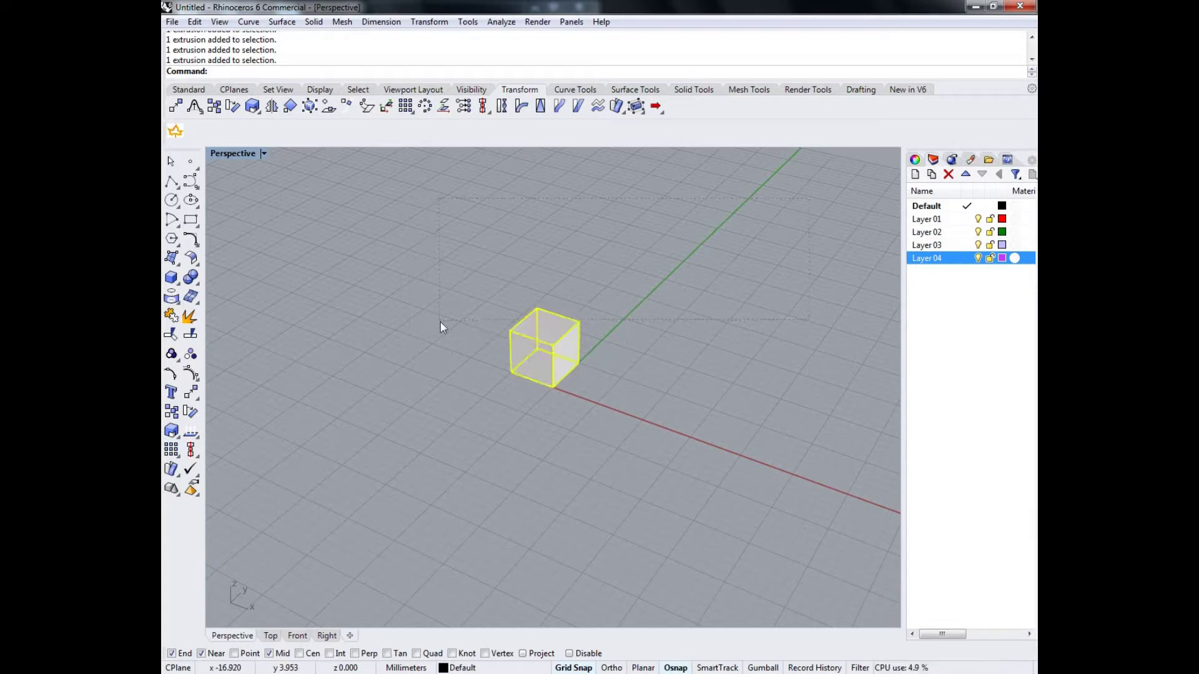
click(744, 301)
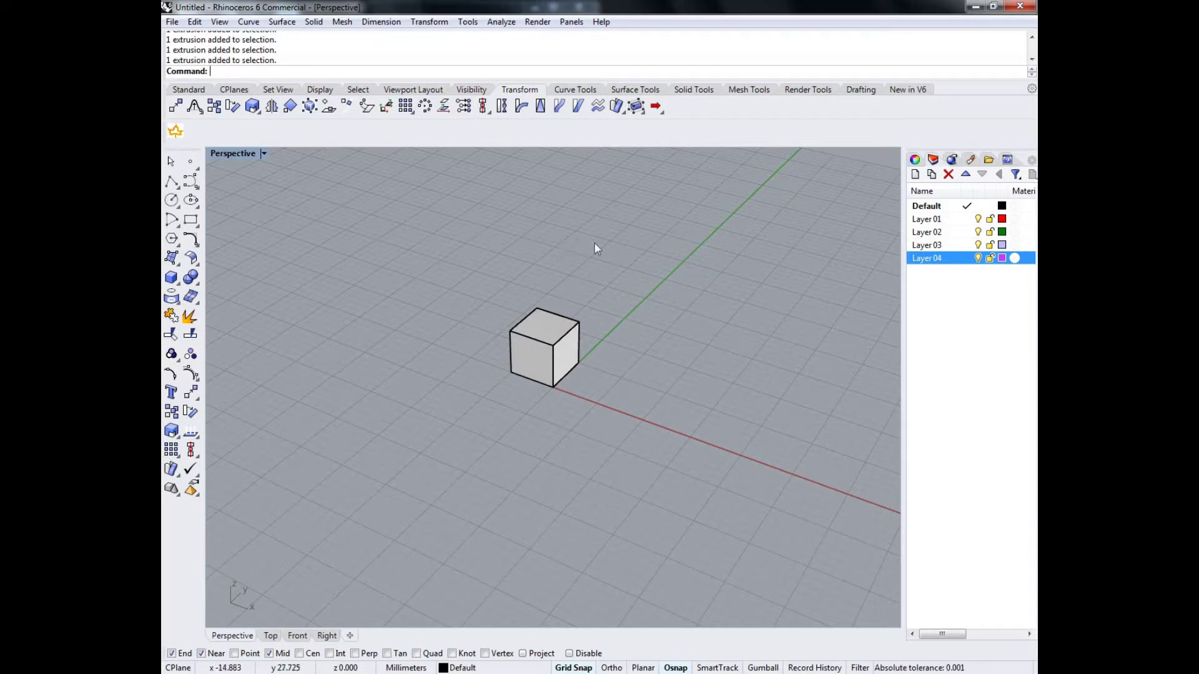
shift+right_drag(652, 272, 383, 383)
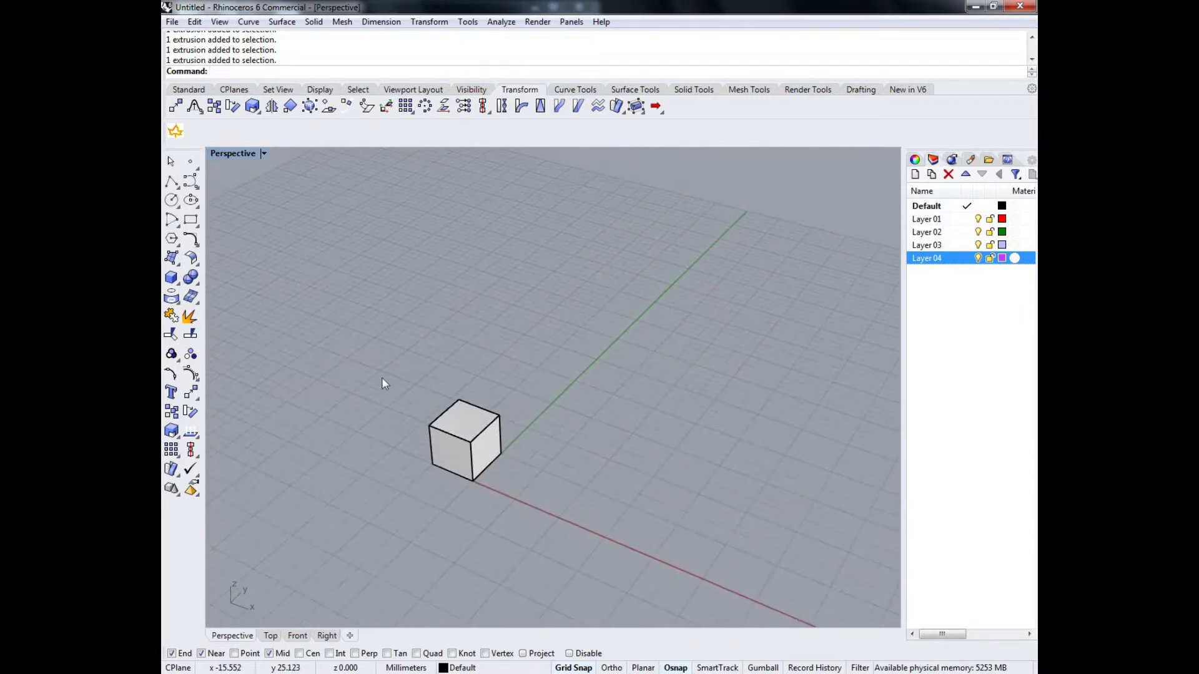
shift+right_drag(442, 447, 383, 344)
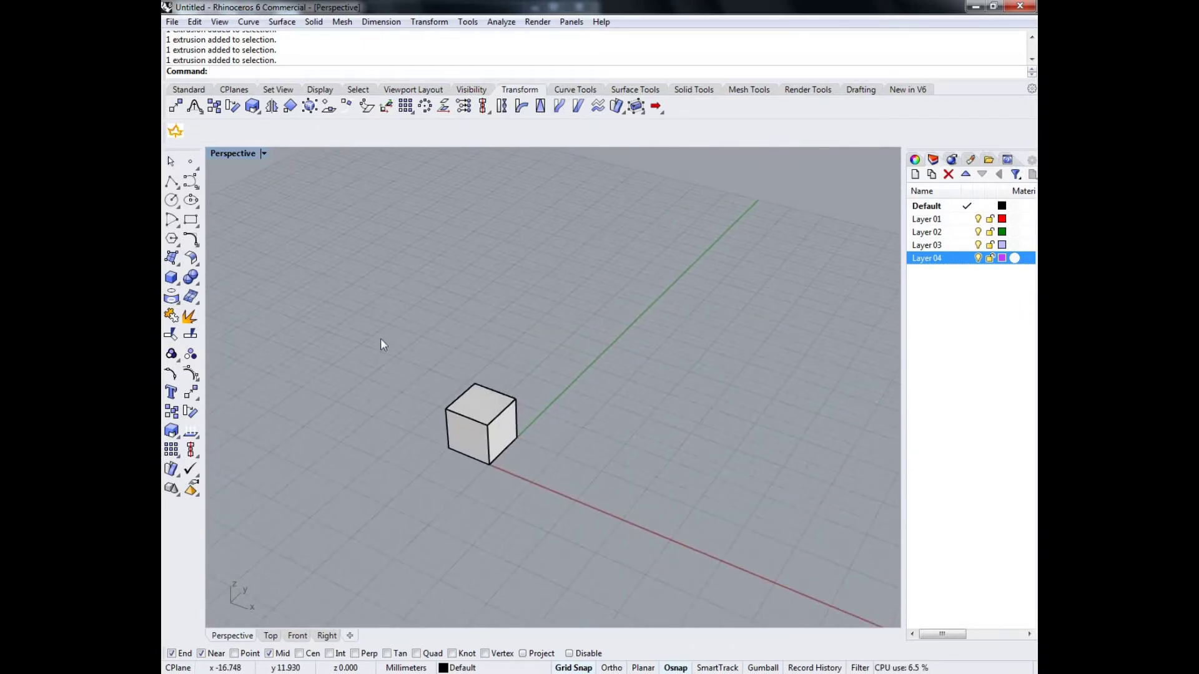
Restore the four-viewport layout and reframe the cube in each view
double_click(235, 156)
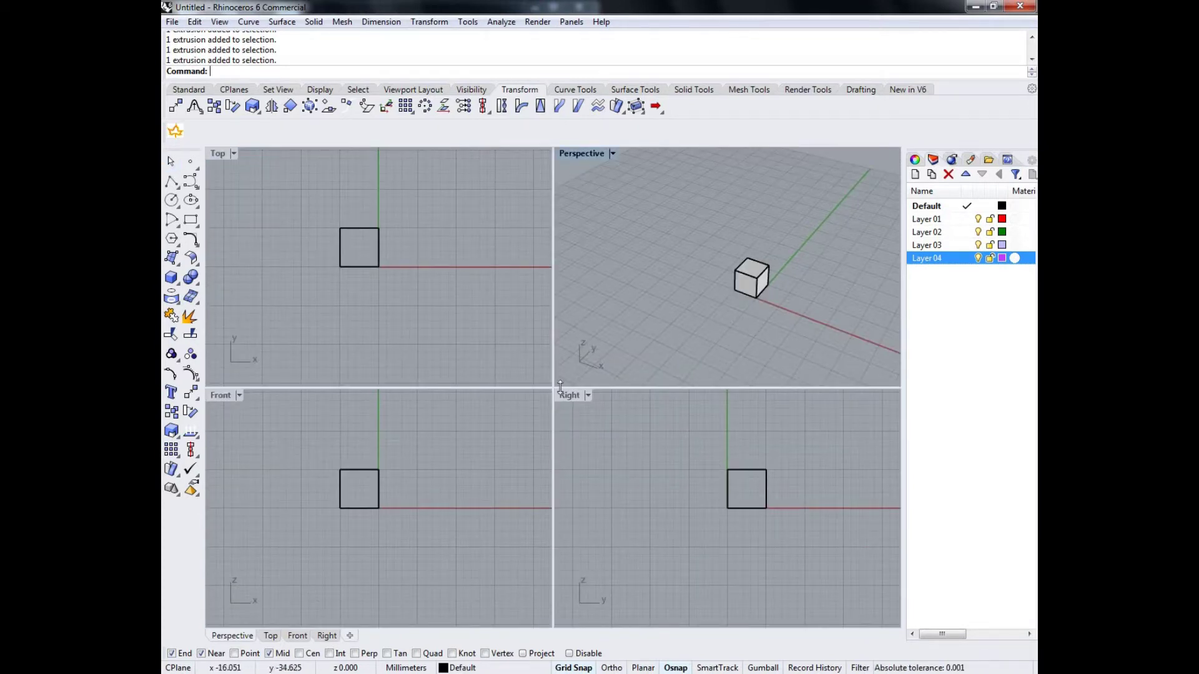
right_drag(459, 462, 477, 459)
right_drag(669, 466, 698, 462)
mouse_move(406, 264)
right_down()
mouse_move(456, 273)
mouse_move(422, 275)
right_up()
right_drag(690, 259, 757, 283)
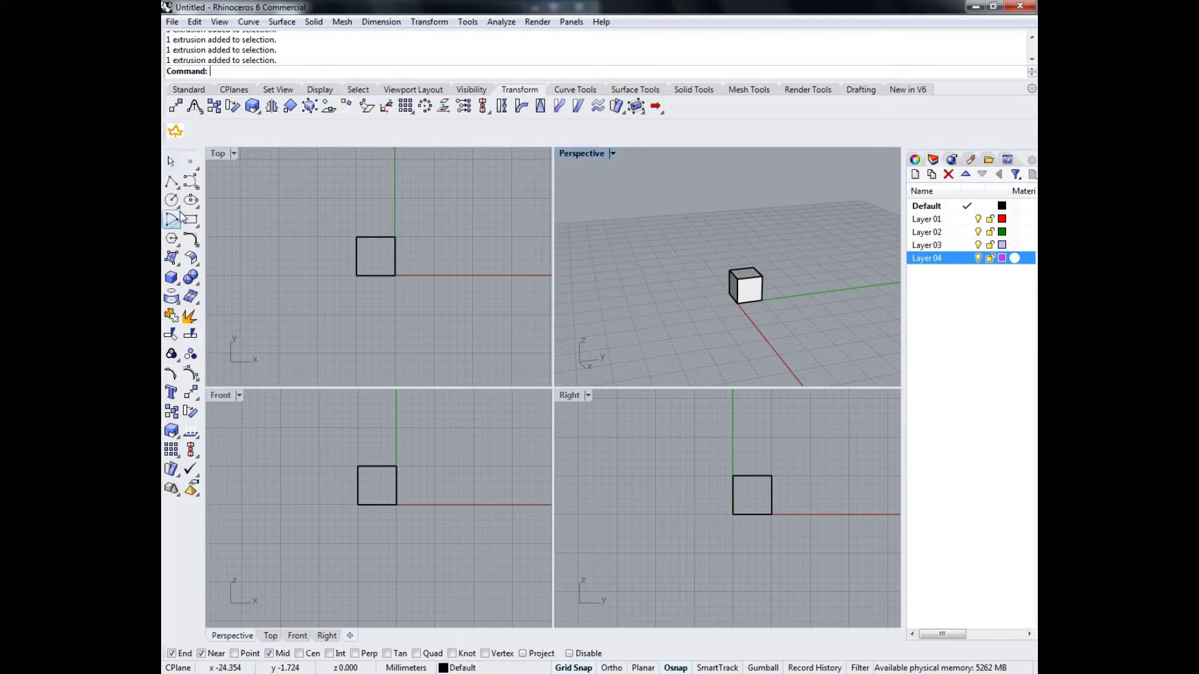
click(188, 90)
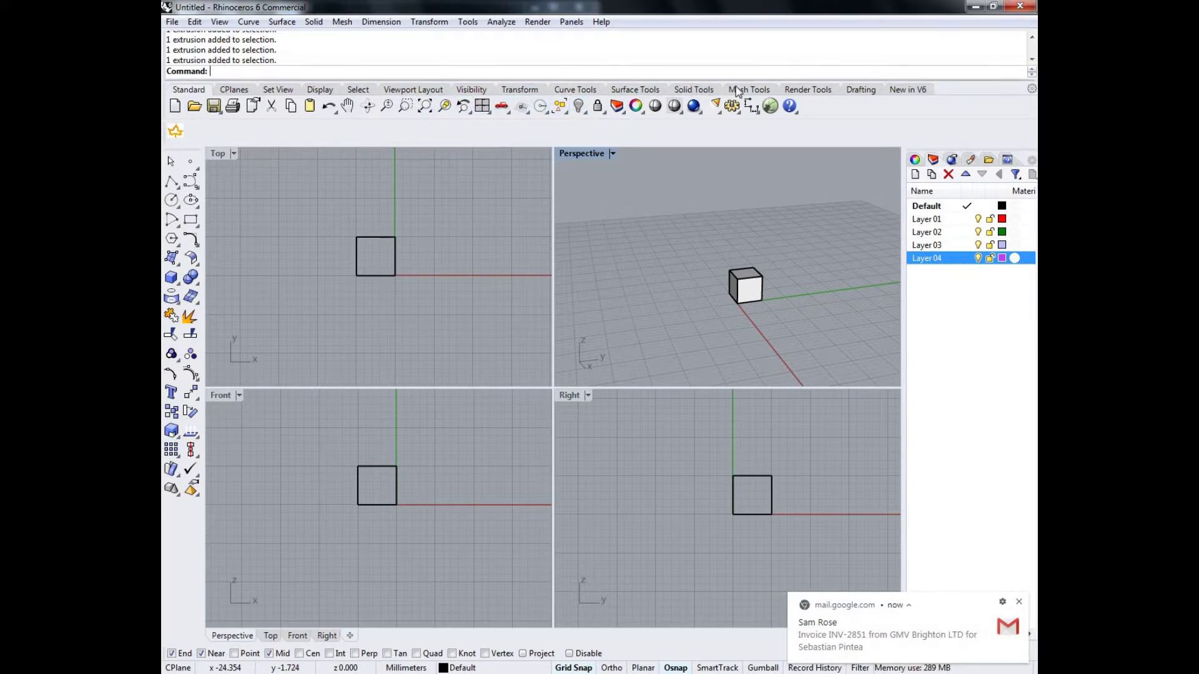
Browse the toolbar tabs, then start Box: Corner to Corner, Height from Solid Tools
click(693, 90)
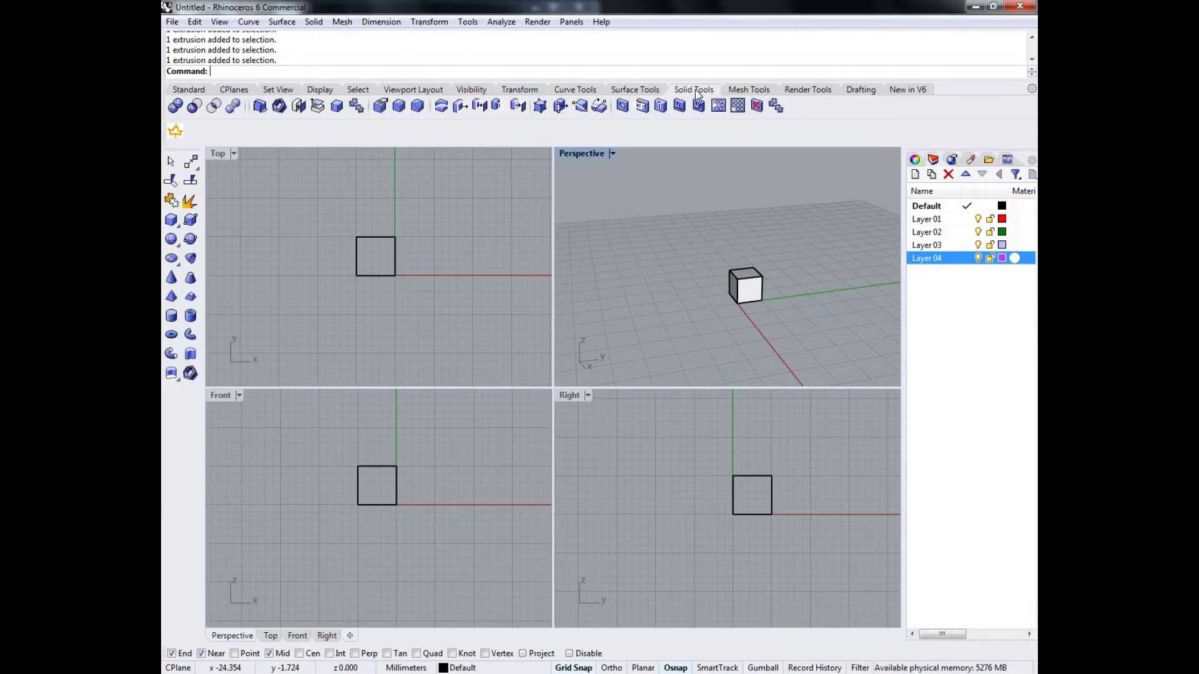
click(643, 90)
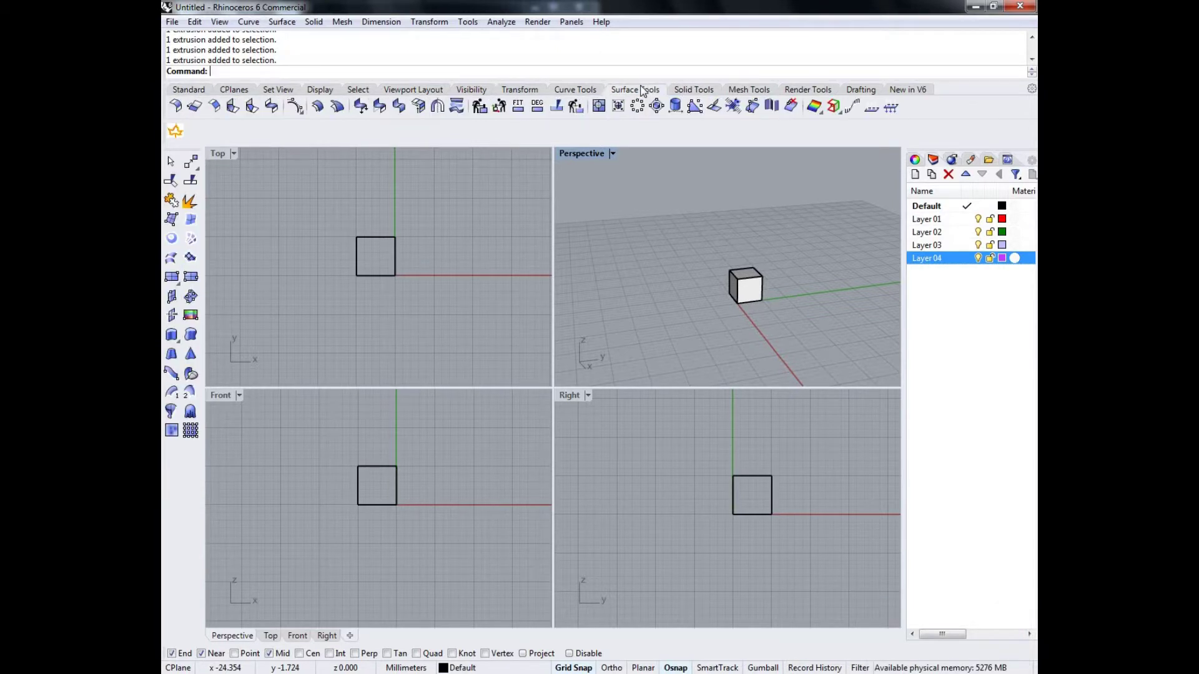
click(533, 91)
click(567, 91)
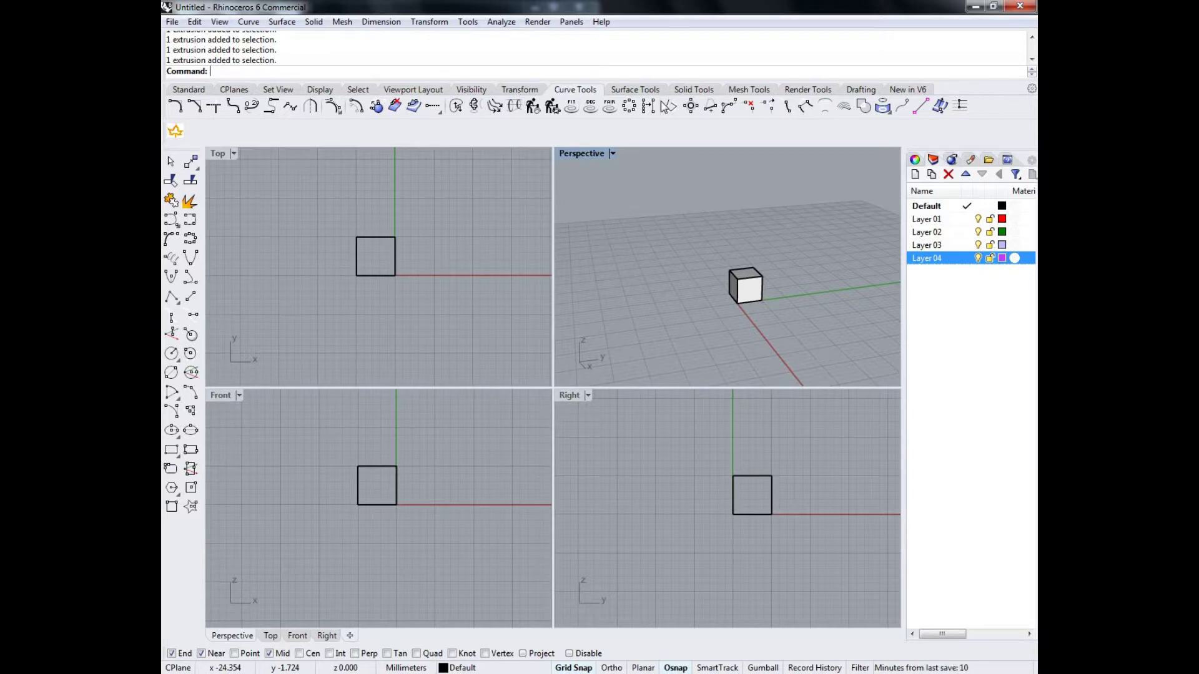
click(703, 92)
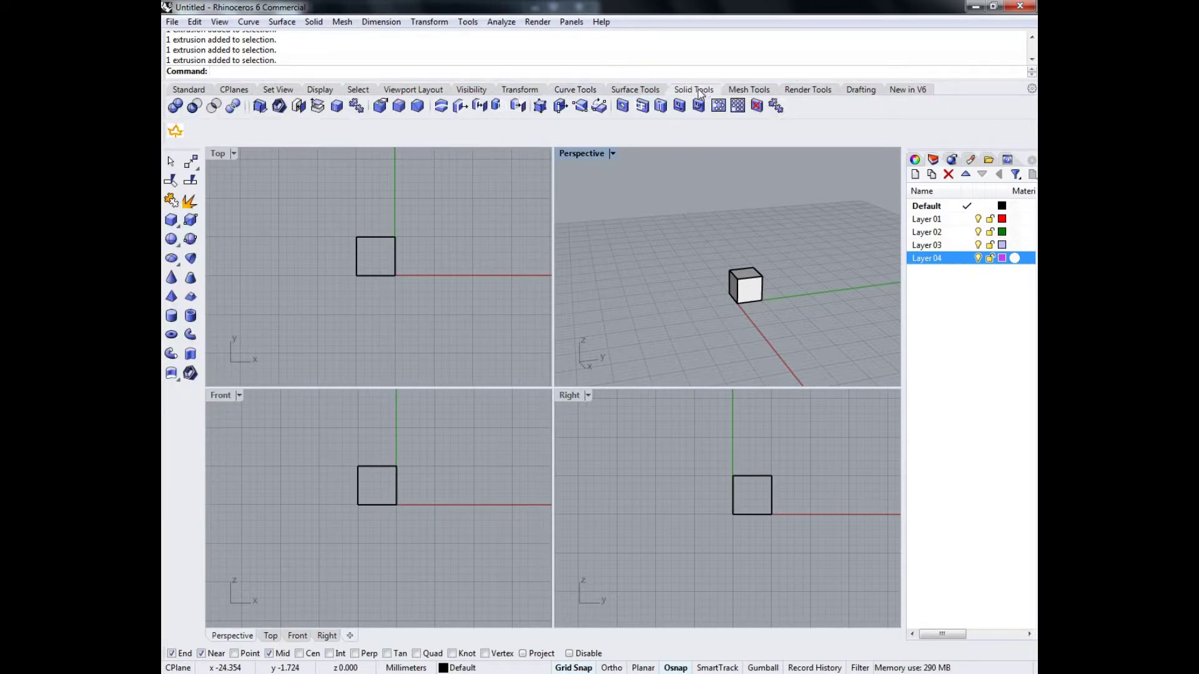
click(172, 221)
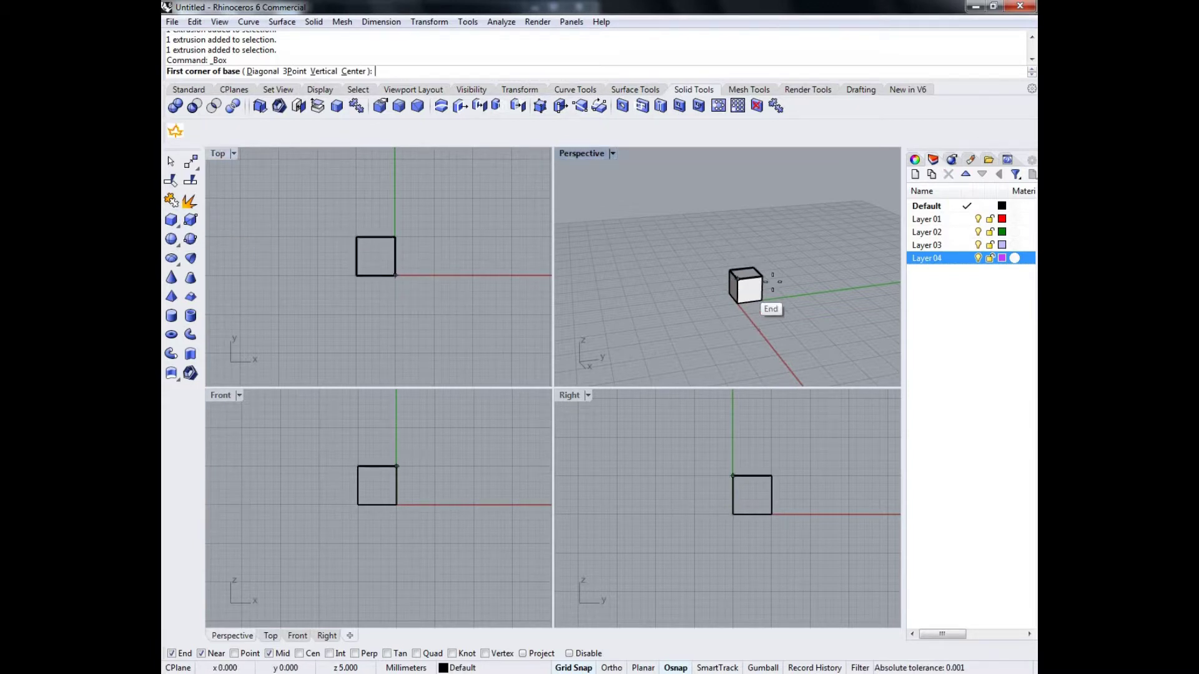
On Layer 01, draw a red cube snapped to the original cube's corner
click(966, 220)
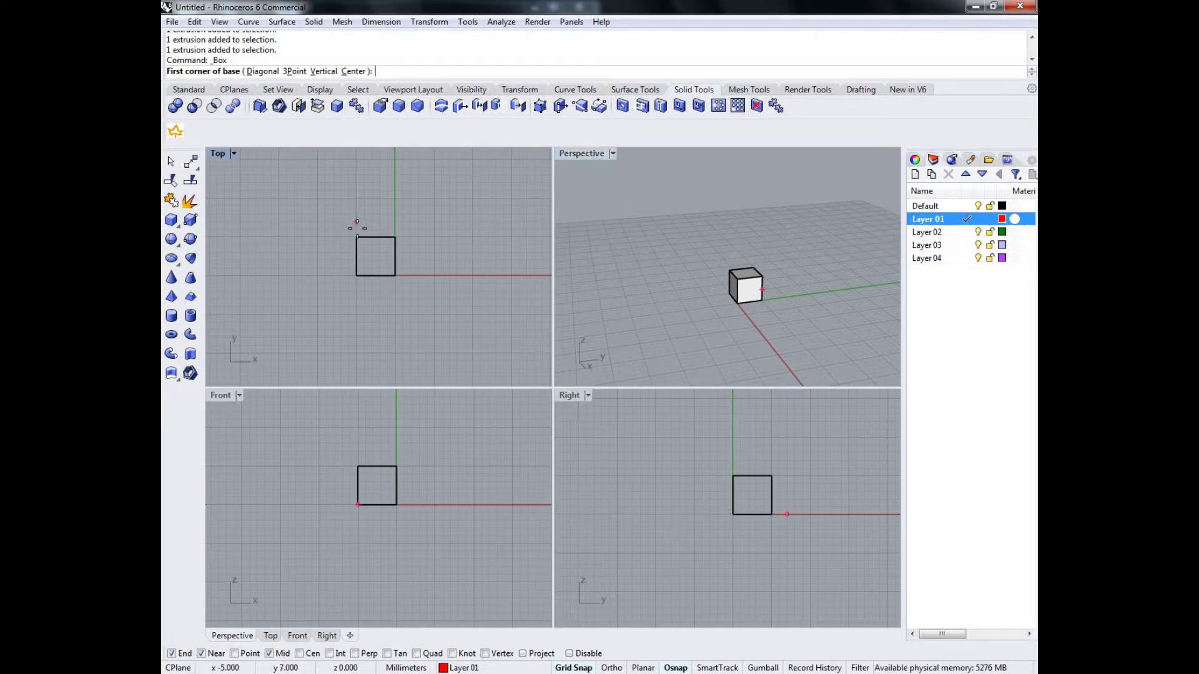
click(400, 248)
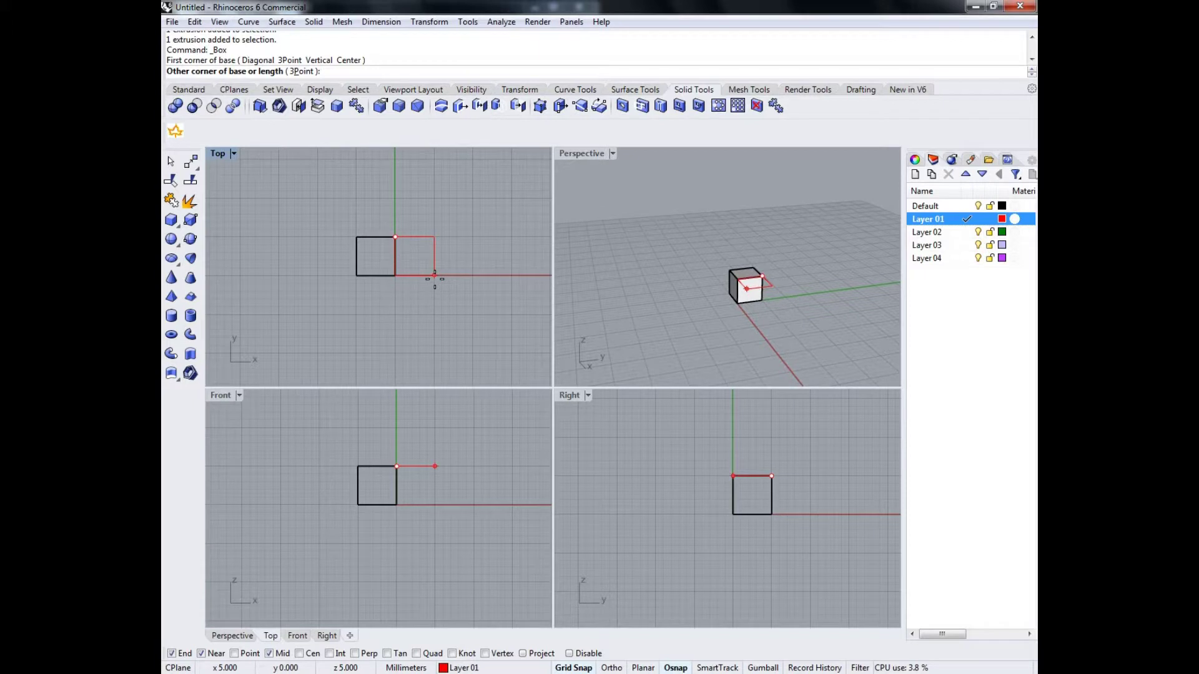
click(434, 279)
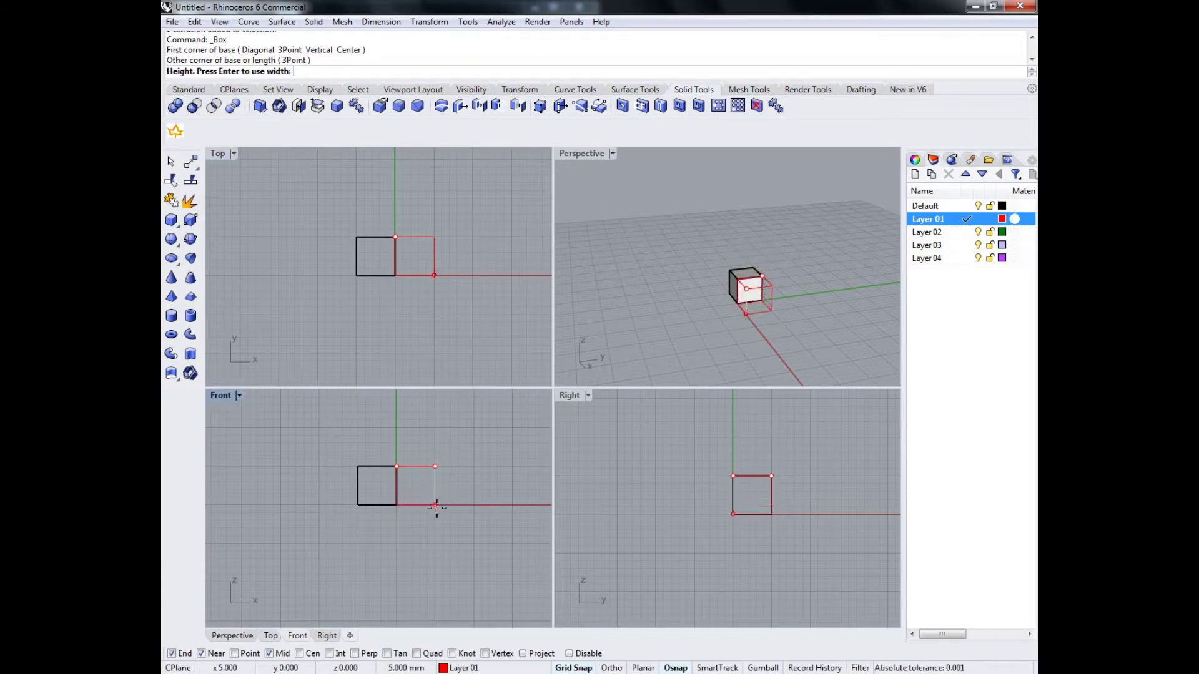
key(Return)
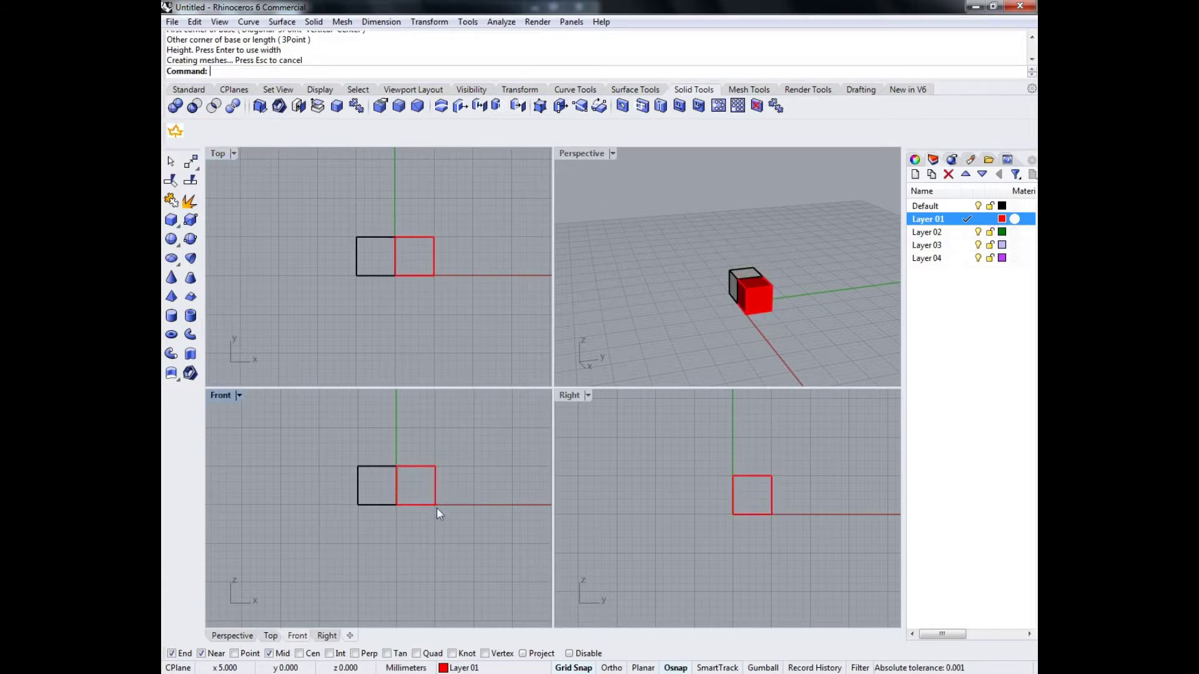
Check the red and black cubes by selecting each, then make Layer 02 current
click(421, 466)
click(419, 288)
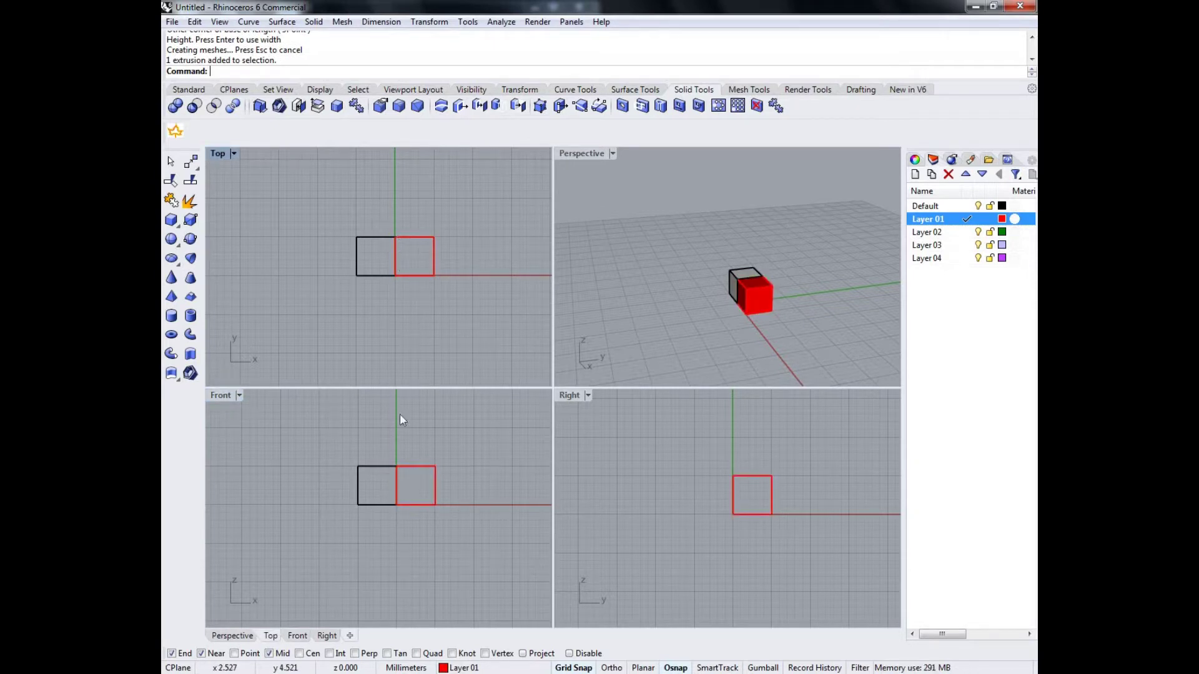
click(384, 276)
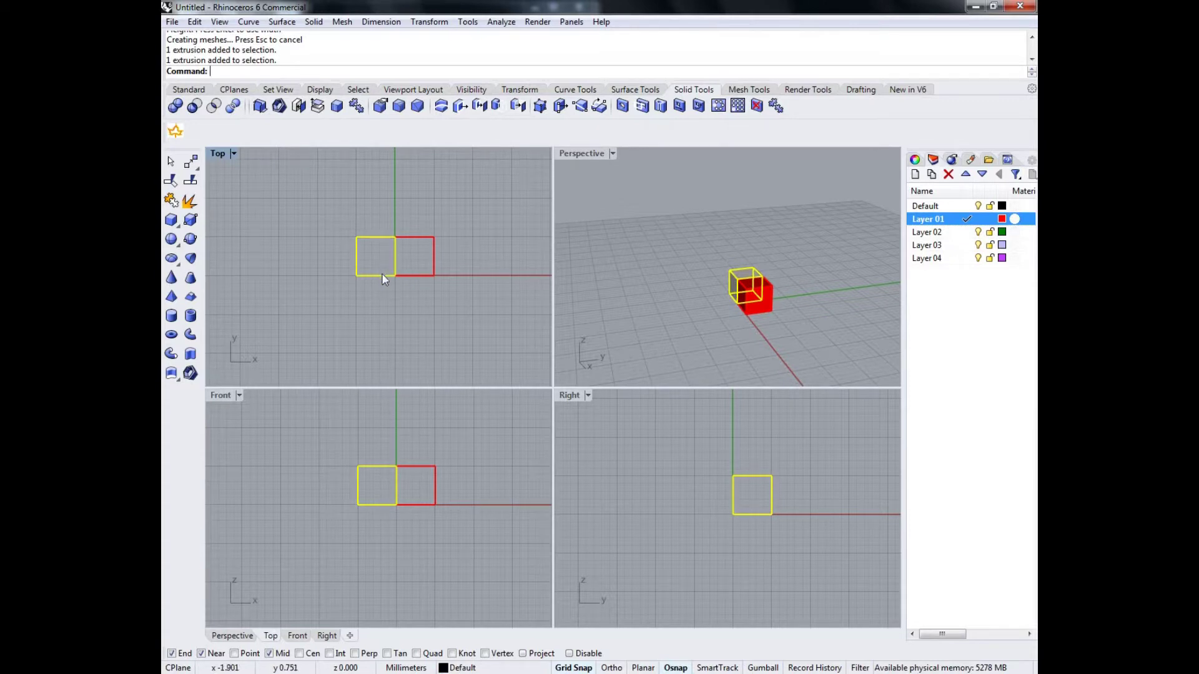
click(391, 294)
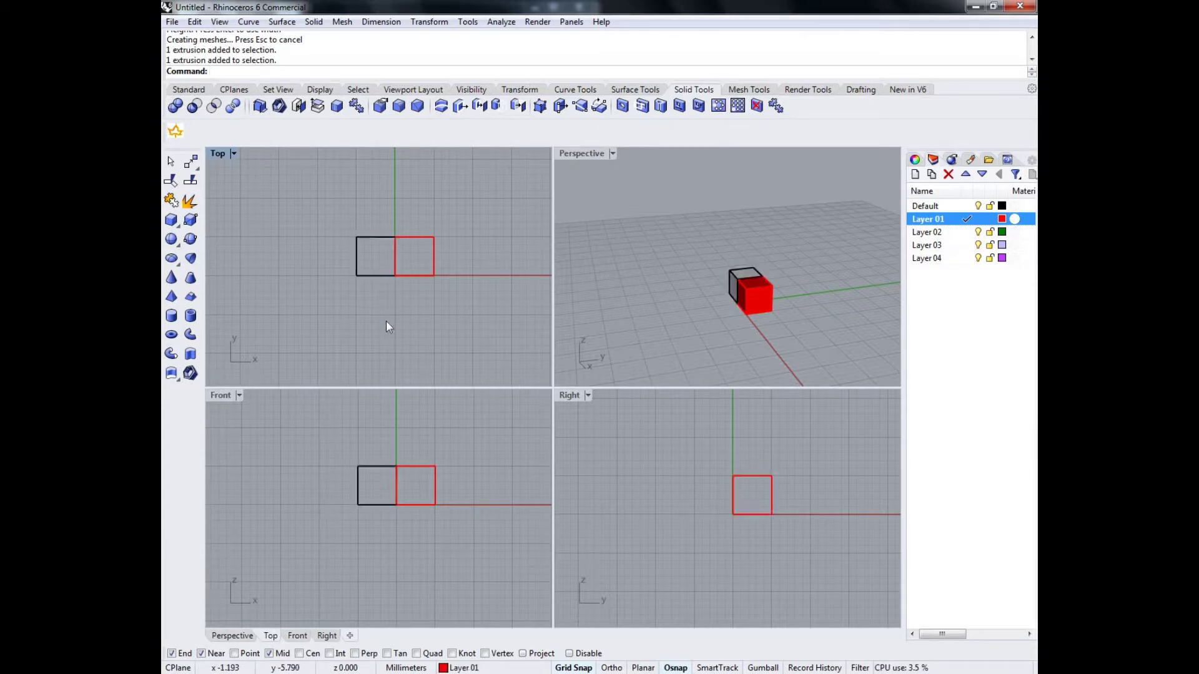
click(969, 232)
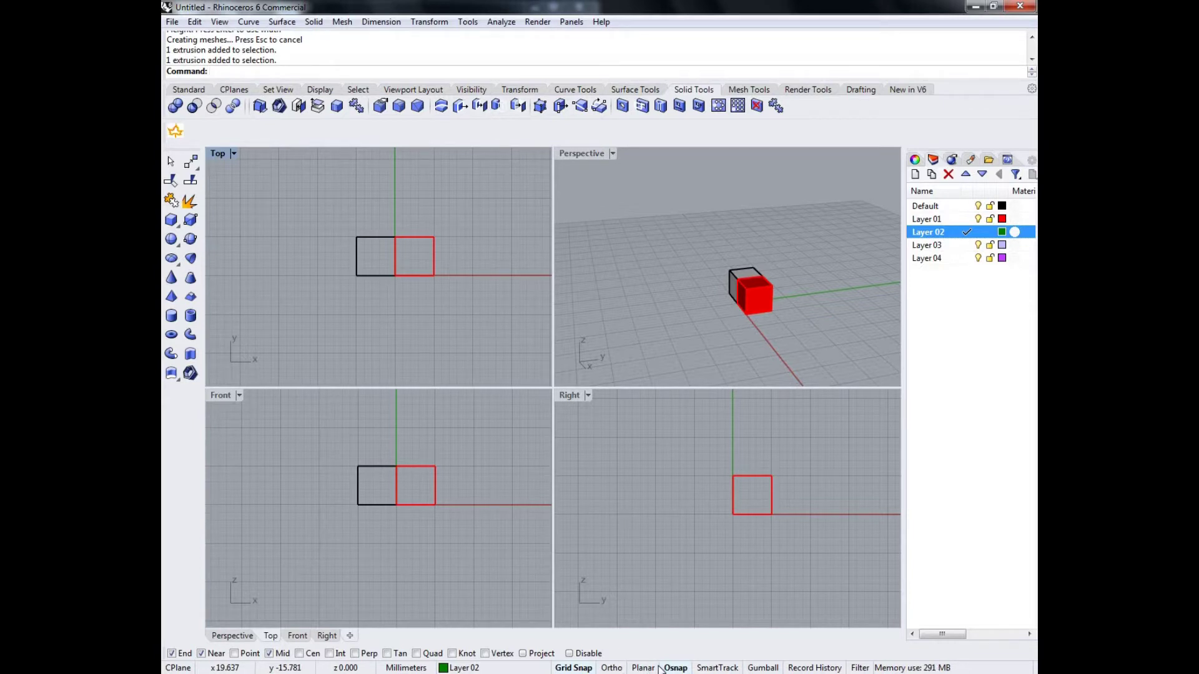
With object snap off, draw a green cube on Layer 02 below the black cube
click(681, 668)
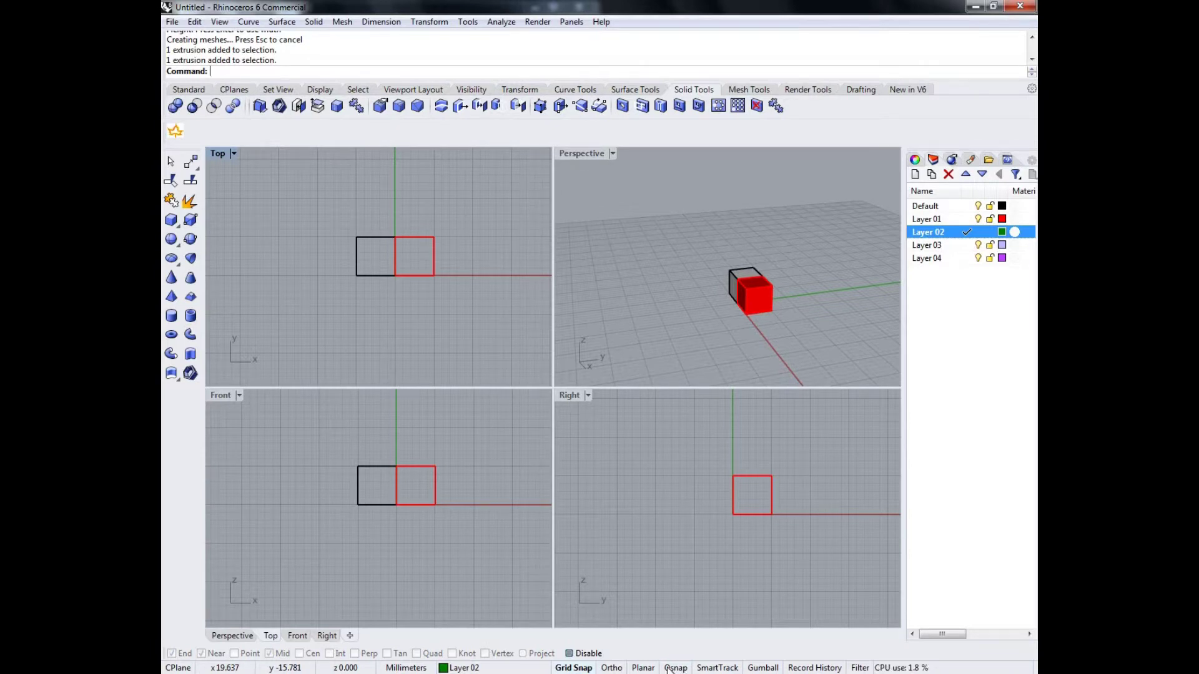
click(171, 221)
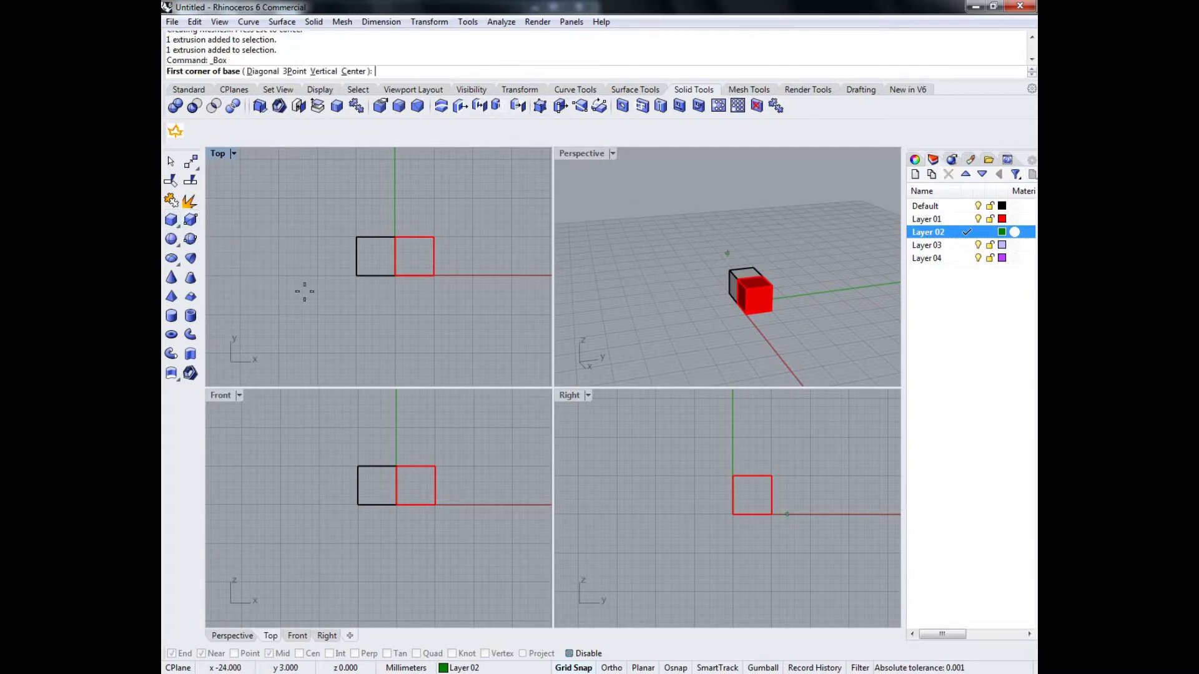
click(357, 276)
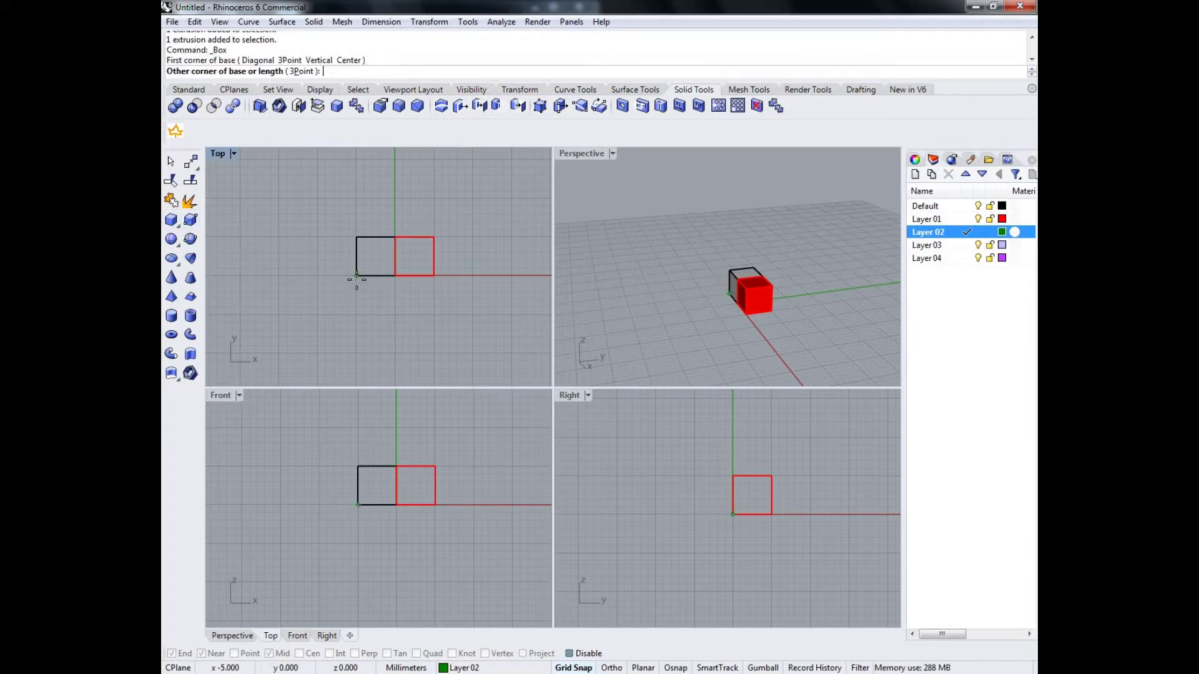
click(398, 316)
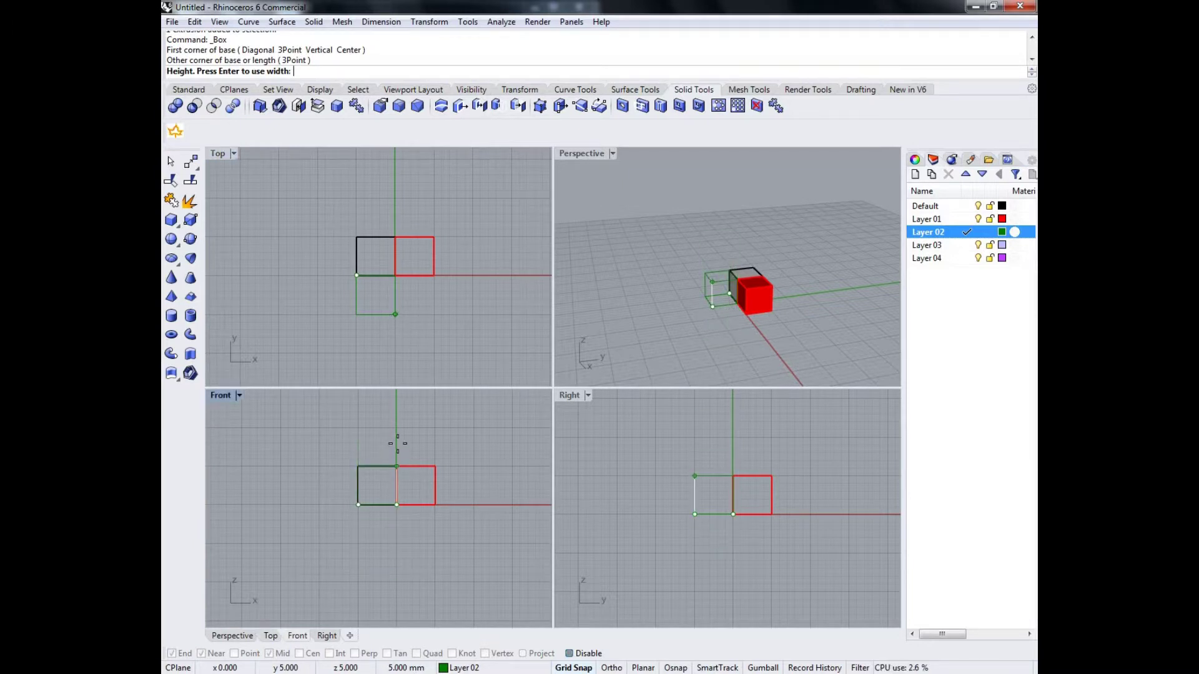
click(400, 466)
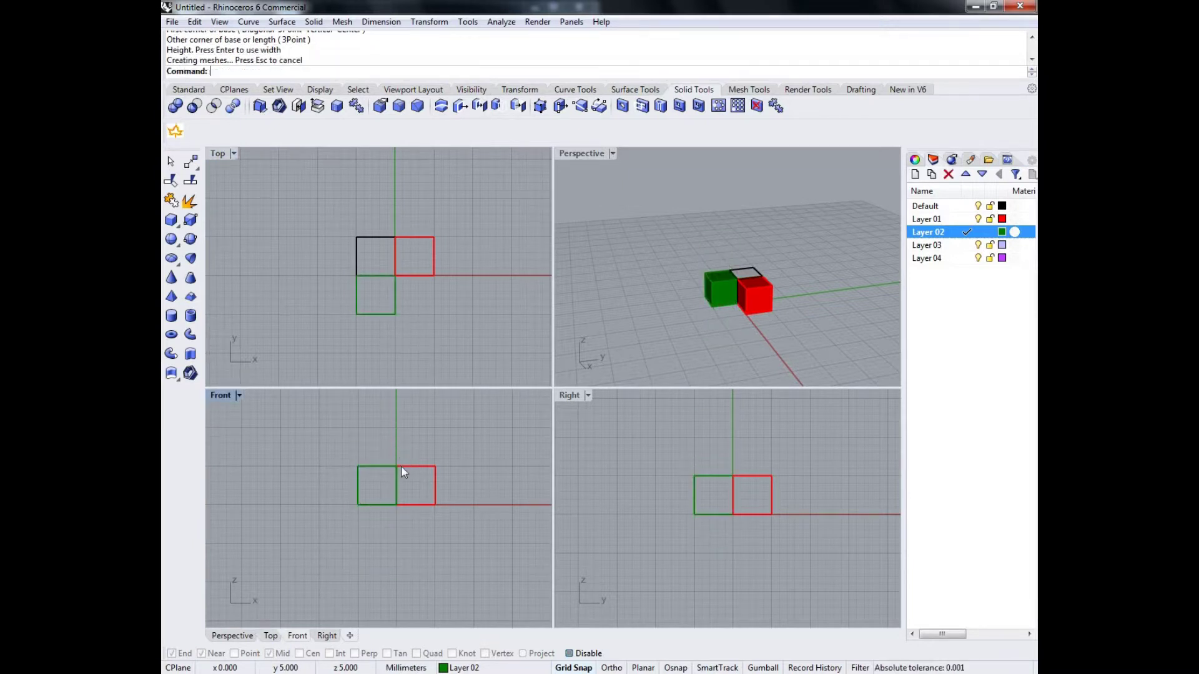
right_drag(645, 368, 899, 289)
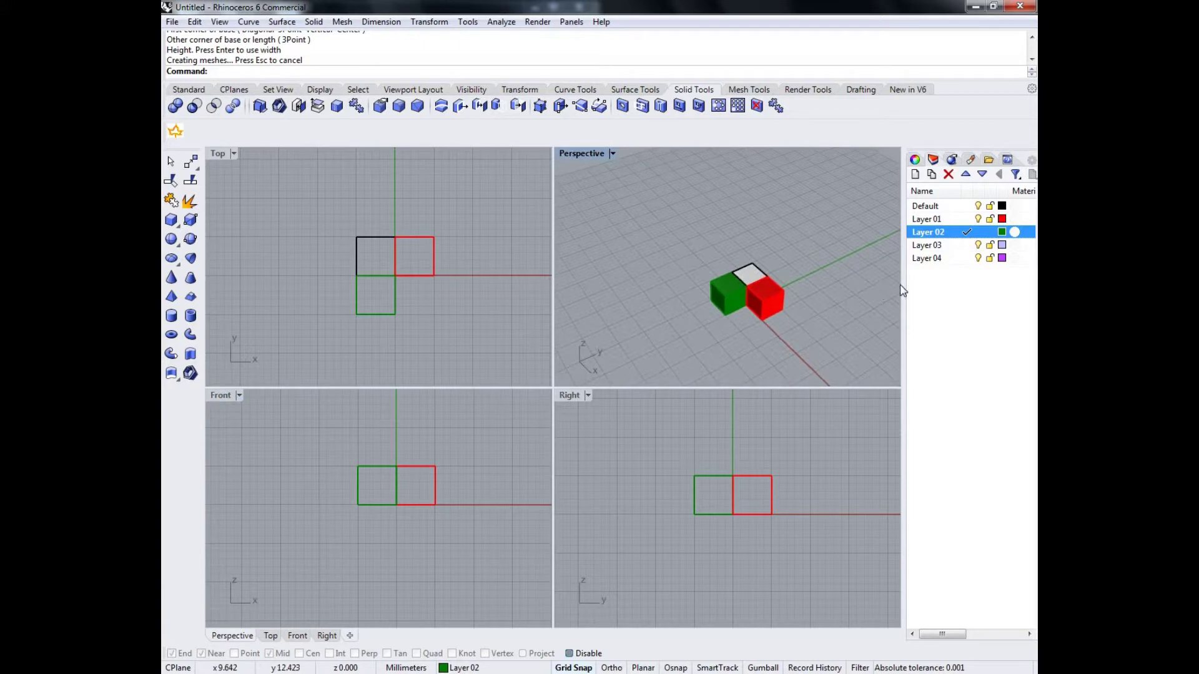
Make Layer 04 current and draw a purple cube below the red one
click(966, 261)
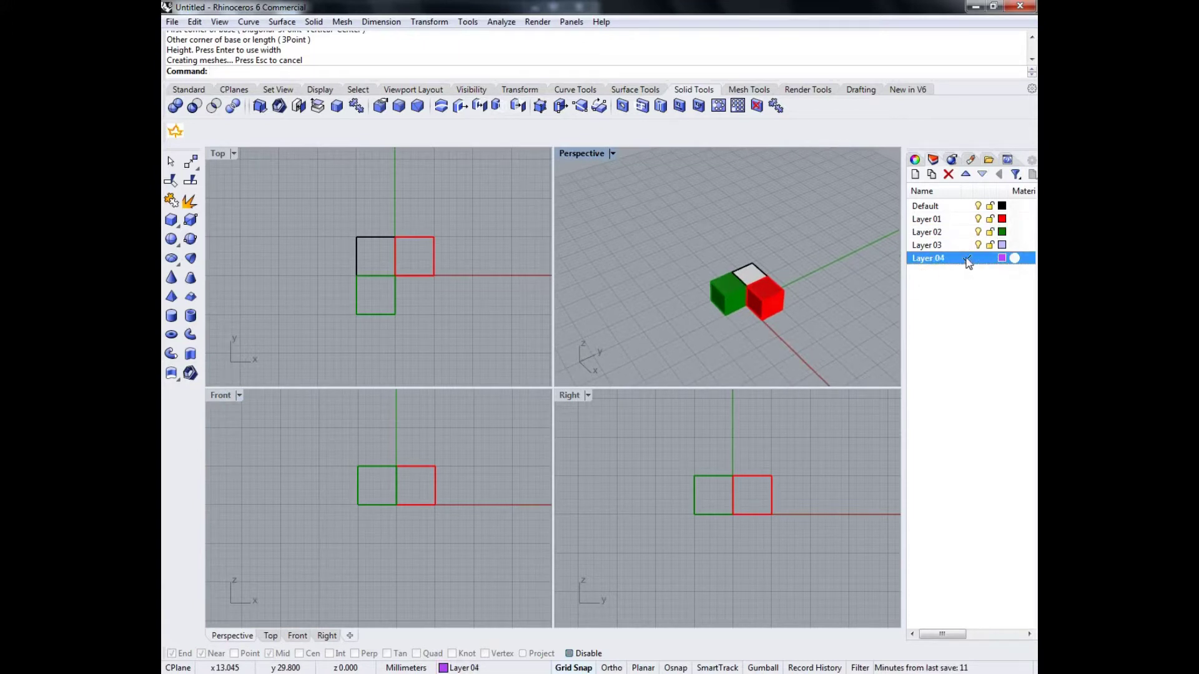
click(171, 220)
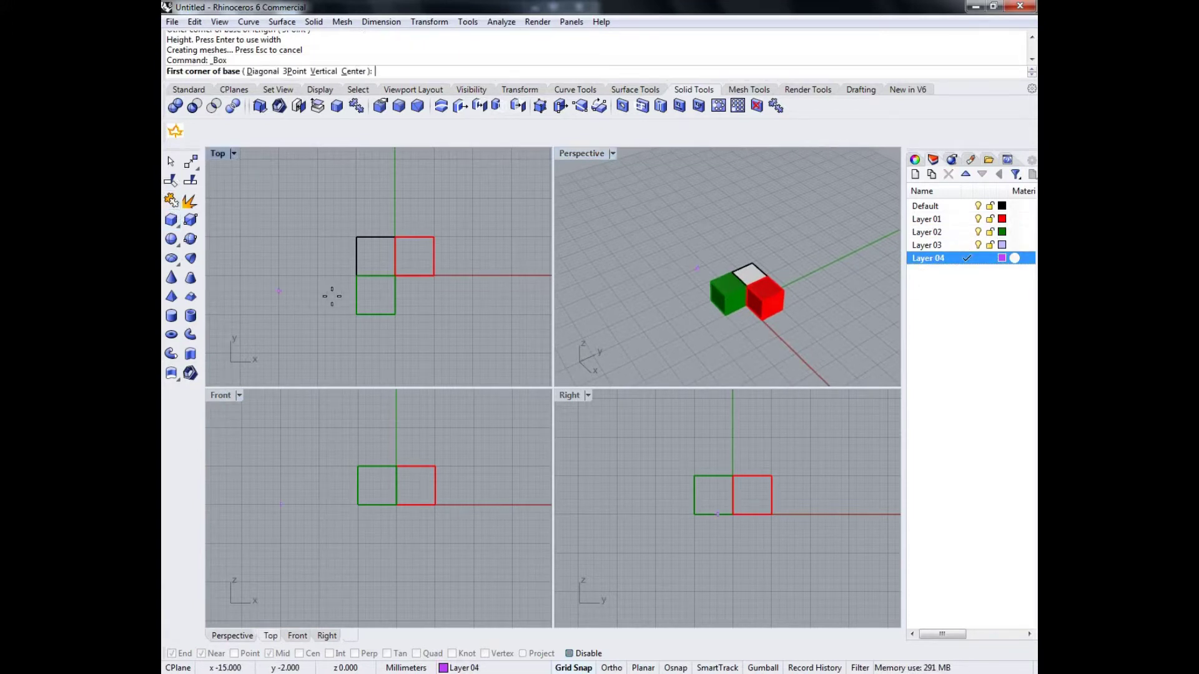
click(436, 317)
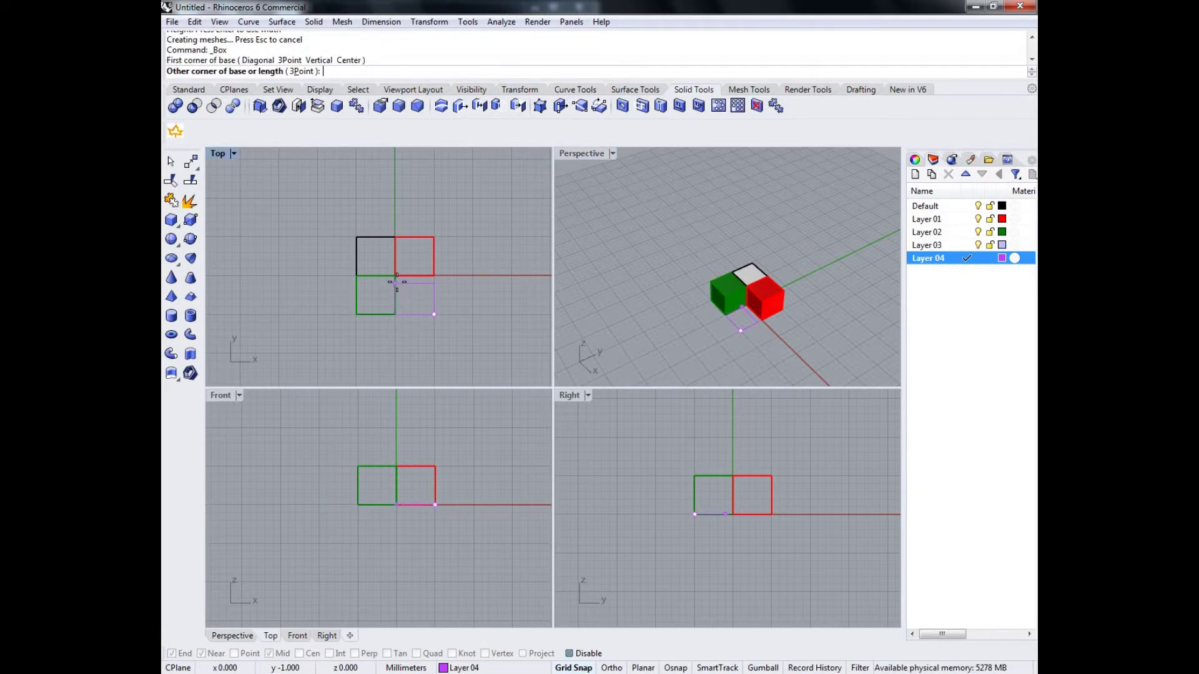
click(397, 279)
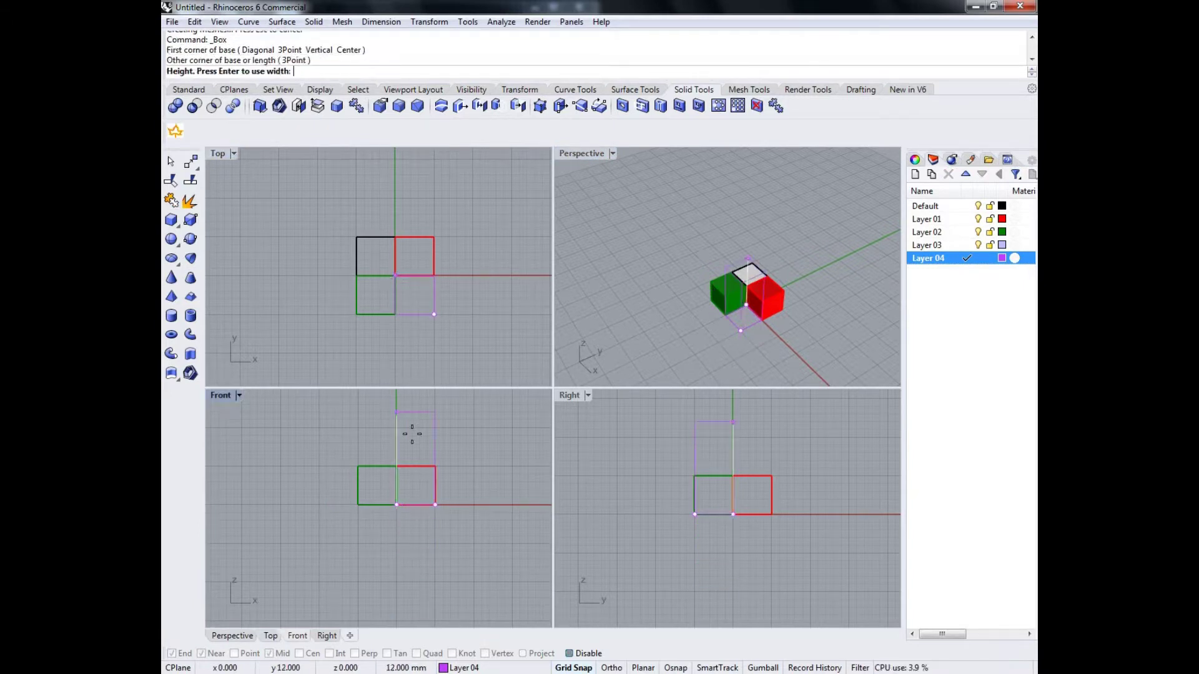
click(411, 466)
right_drag(743, 299, 800, 328)
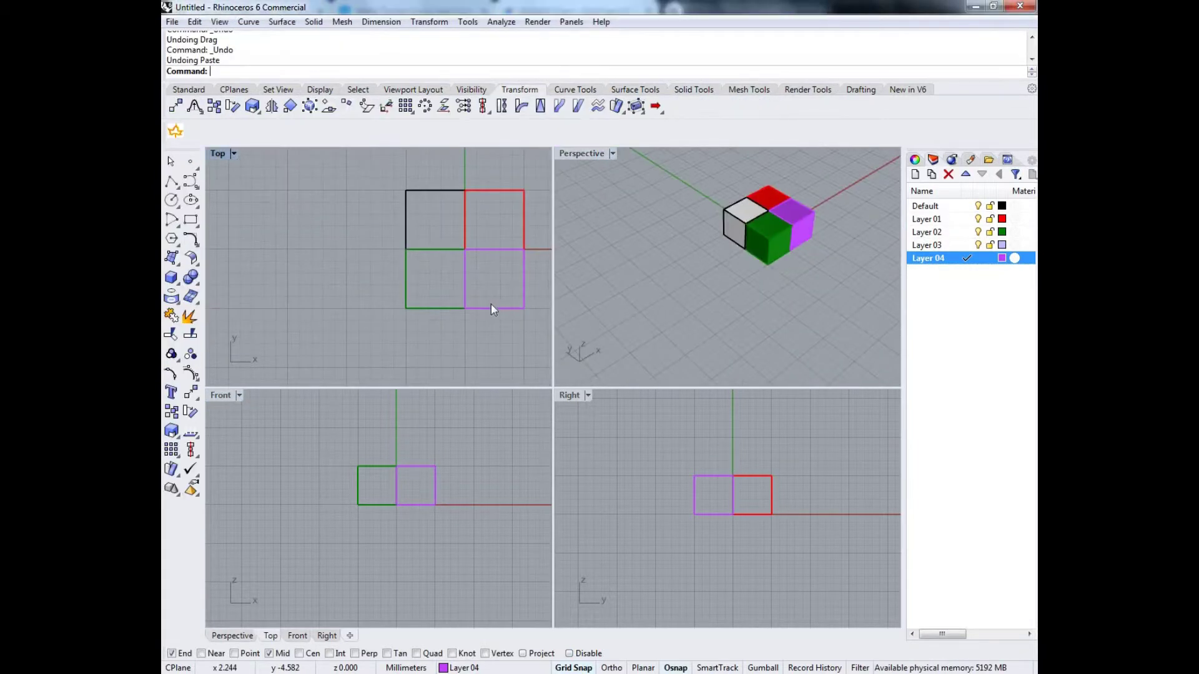
Drag a copy of the red cube diagonally above-left of the black cube
right_drag(476, 340, 396, 349)
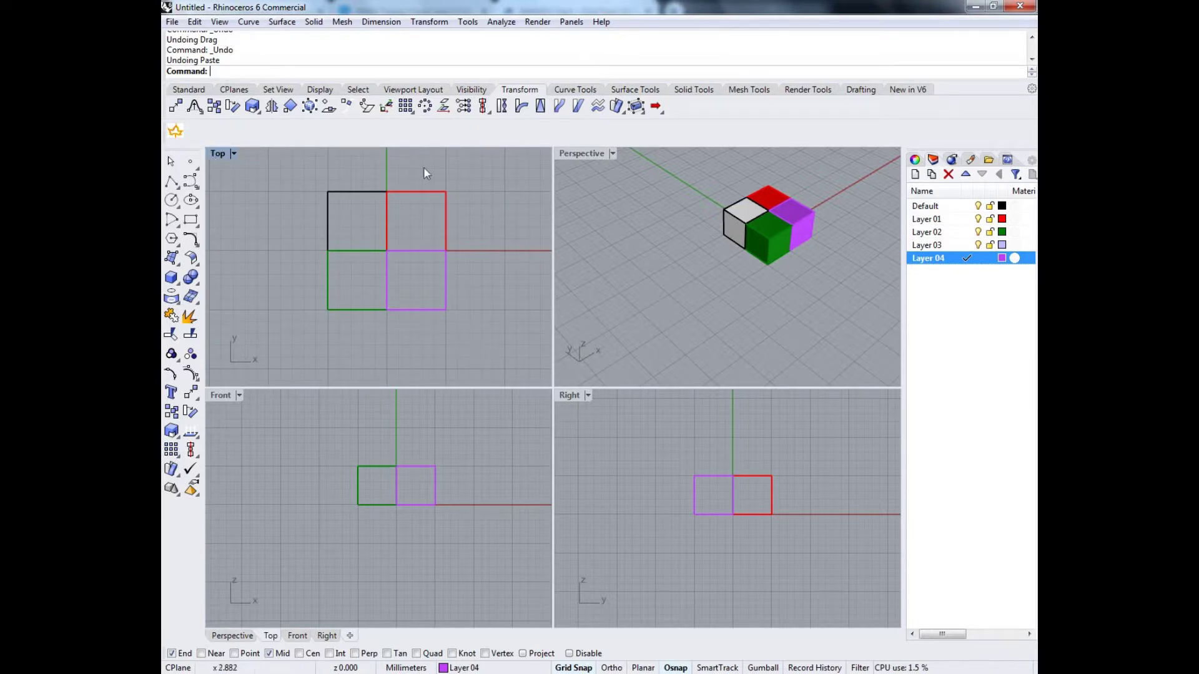
click(429, 191)
right_drag(505, 208, 454, 233)
drag(448, 229, 331, 171)
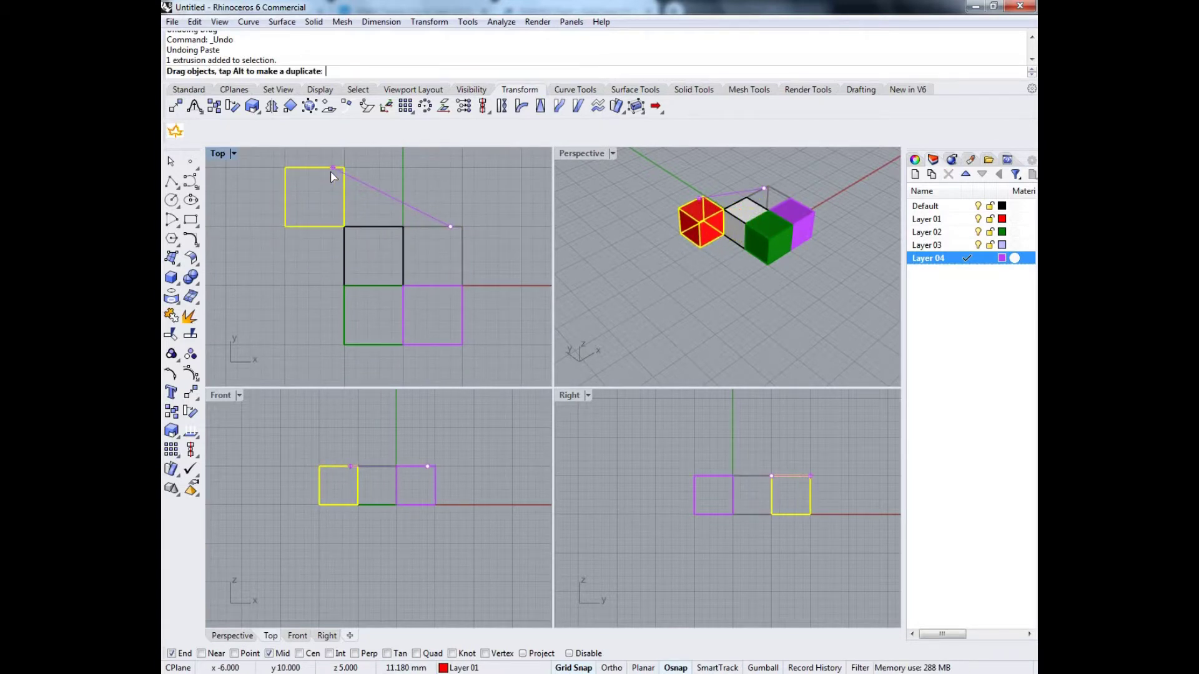
drag(330, 174, 441, 233)
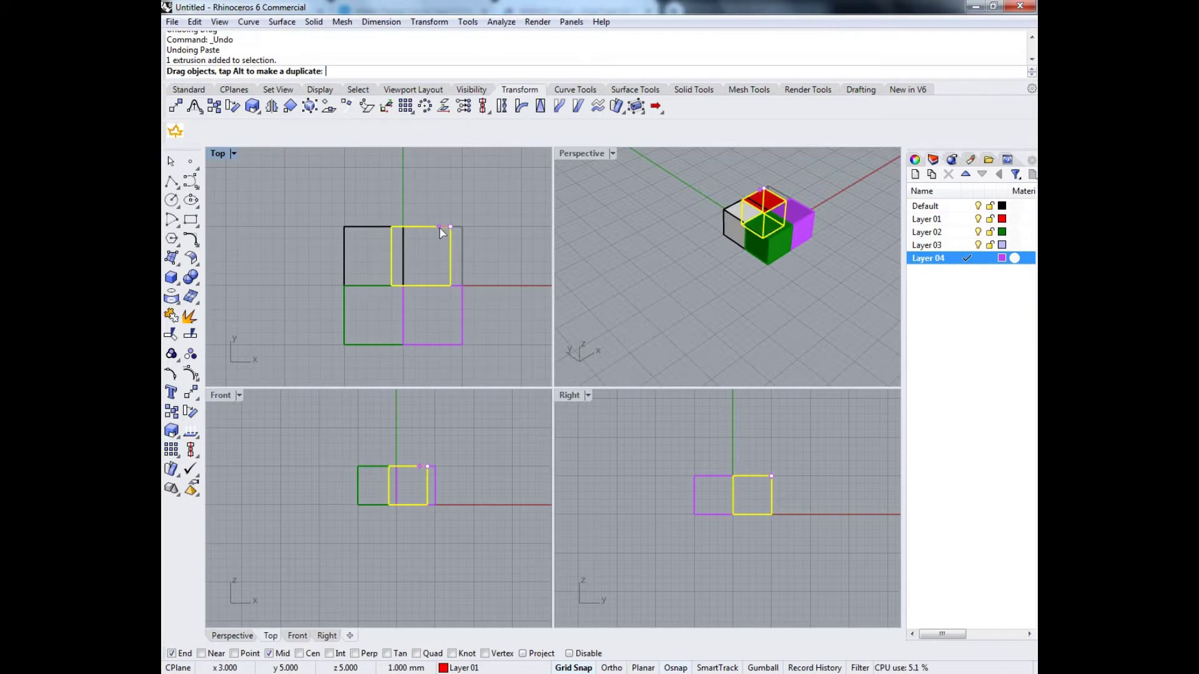
drag(374, 202, 339, 176)
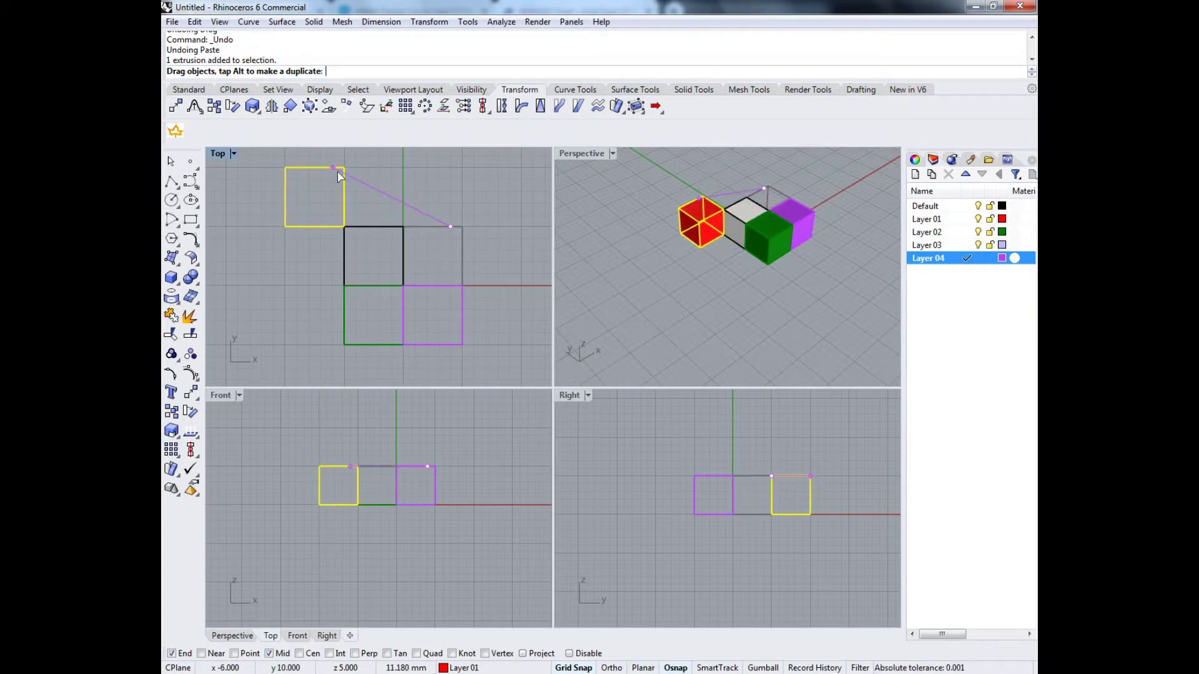
mouse_move(486, 181)
mouse_down()
mouse_move(651, 191)
mouse_move(460, 180)
mouse_move(486, 181)
mouse_up()
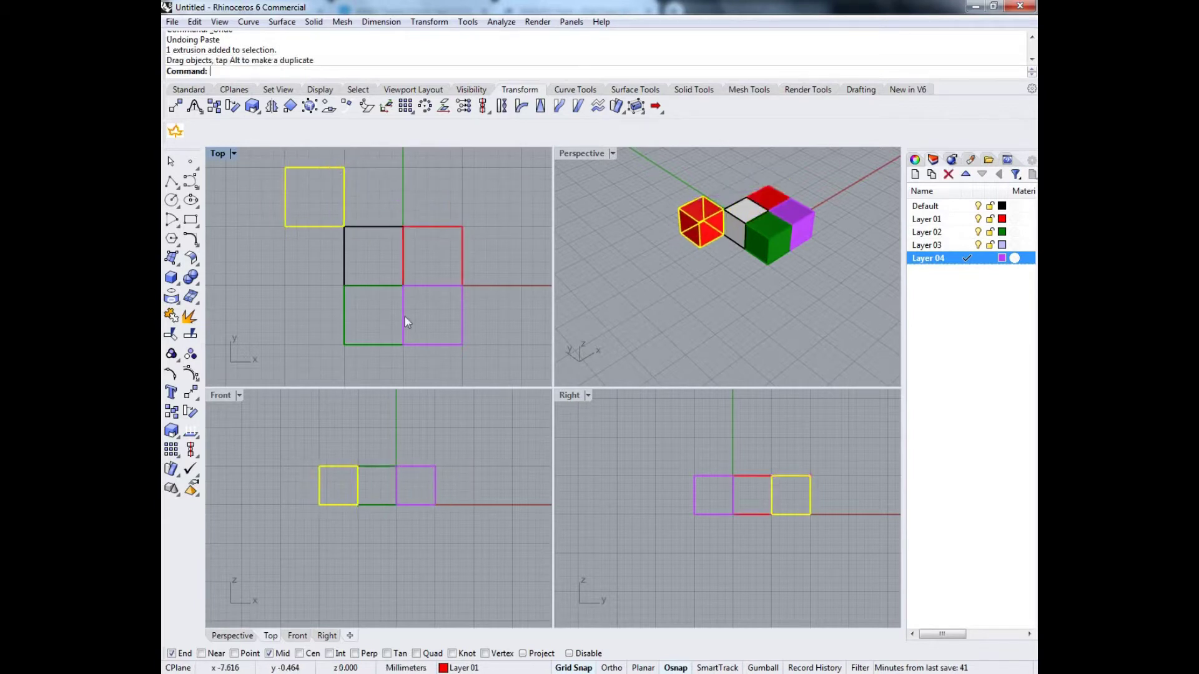
click(702, 252)
Copy and paste the purple cube, moving the copy to the lower left
right_drag(721, 240, 760, 282)
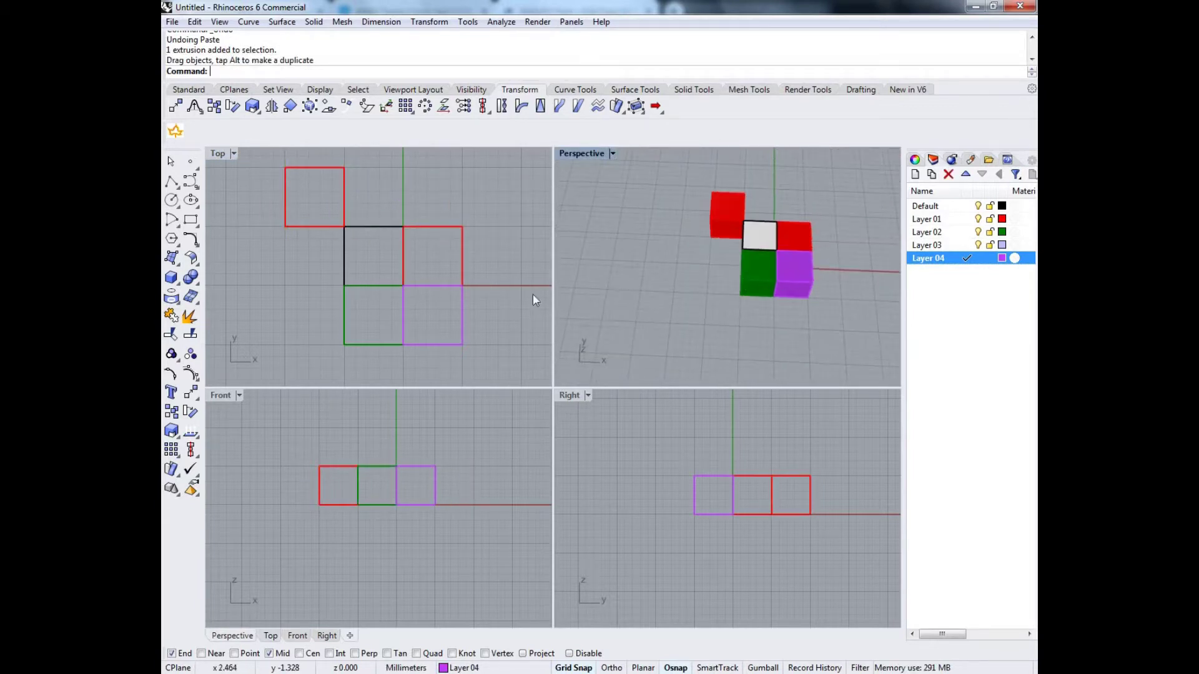
click(460, 345)
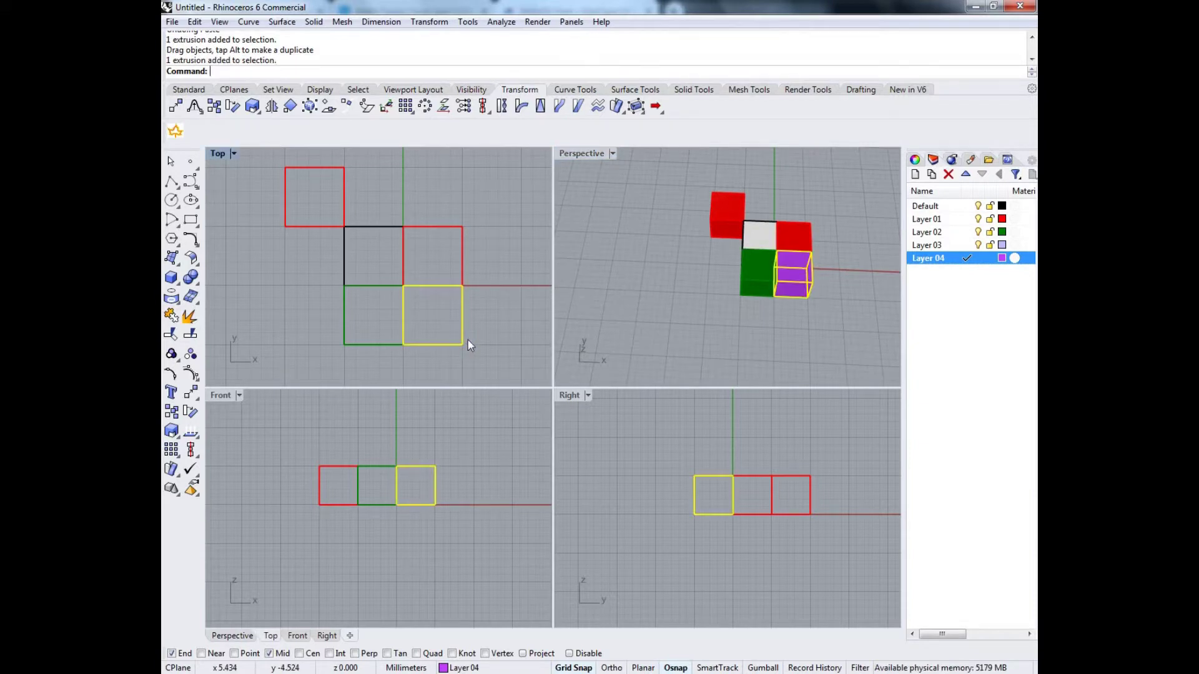
key(ctrl+c)
key(ctrl+v)
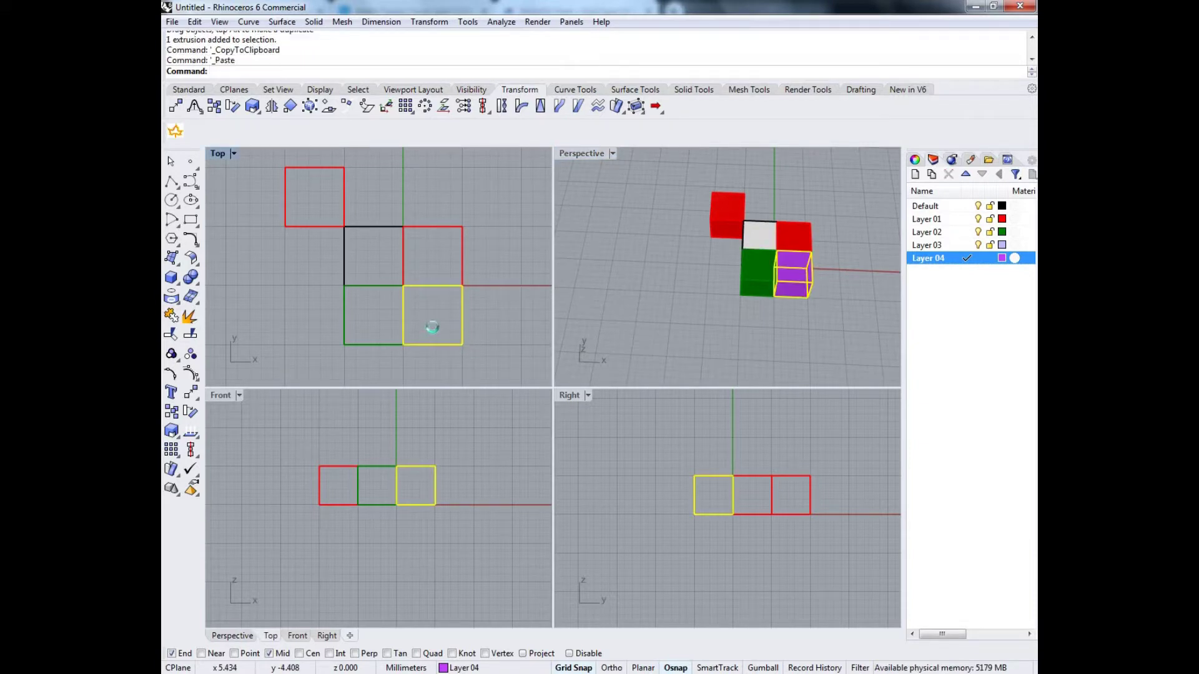
drag(458, 340, 358, 354)
scroll(375, 319, down, 3)
scroll(362, 341, up, 2)
key(Escape)
Select the two outer red and purple cubes on the left
scroll(475, 293, down, 2)
scroll(374, 306, up, 3)
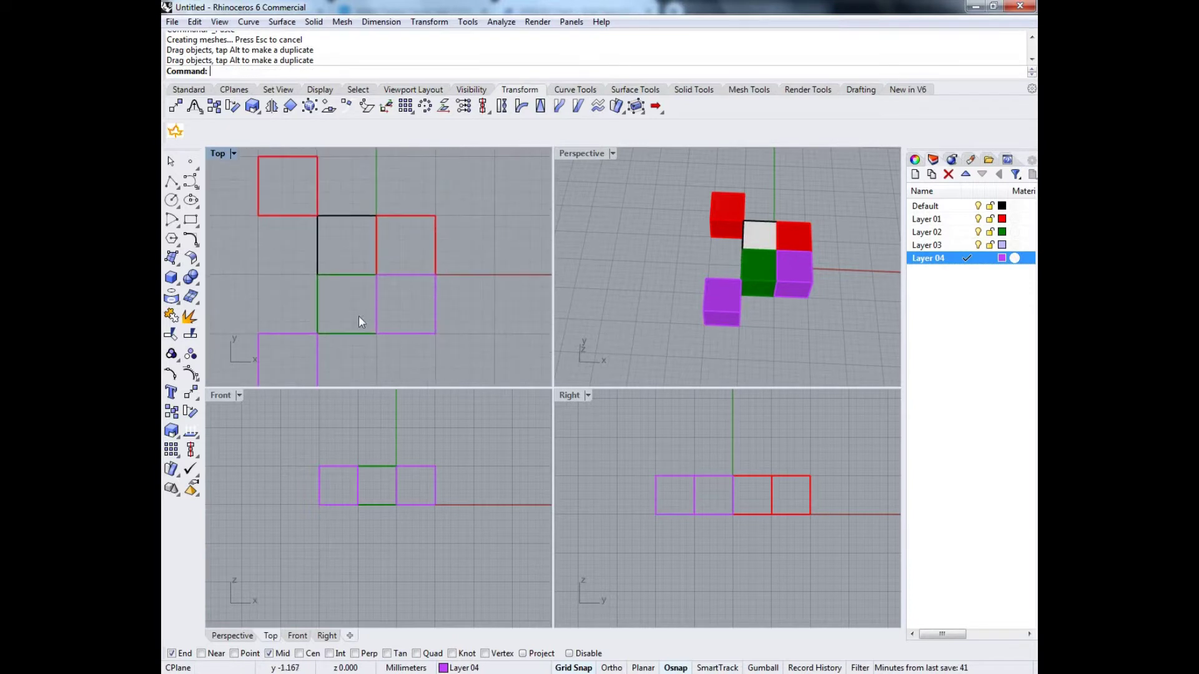
click(352, 333)
scroll(455, 181, down, 3)
click(290, 256)
right_drag(289, 279, 376, 186)
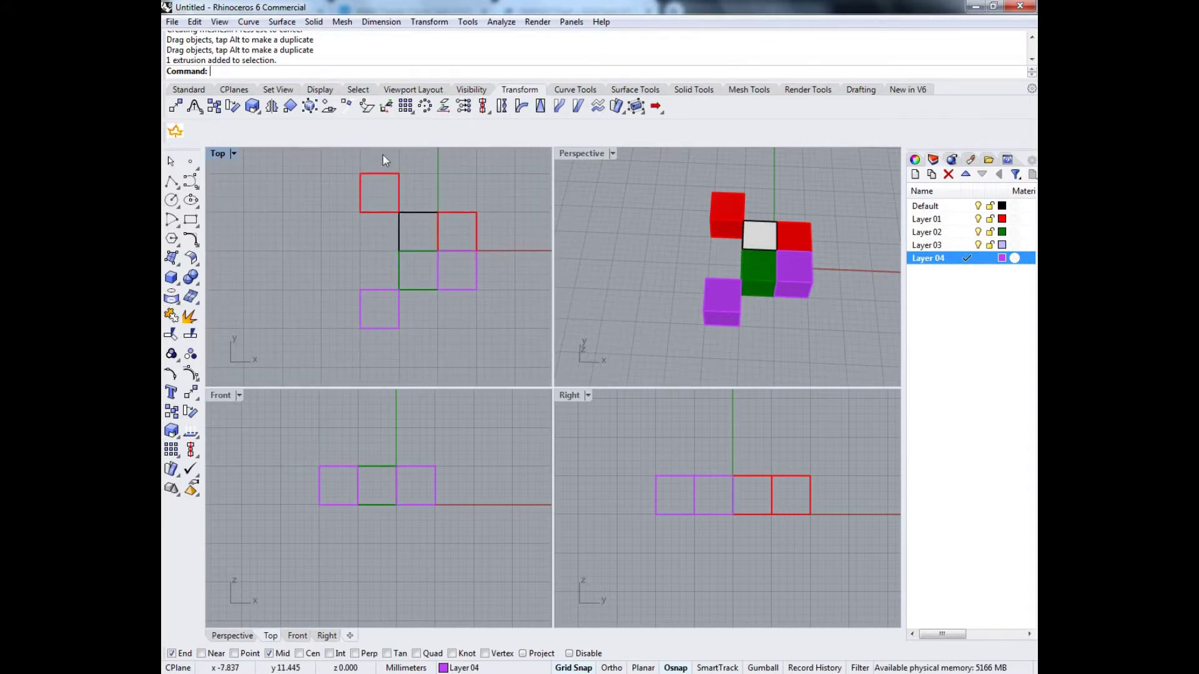
drag(337, 340, 412, 165)
right_drag(433, 258, 394, 275)
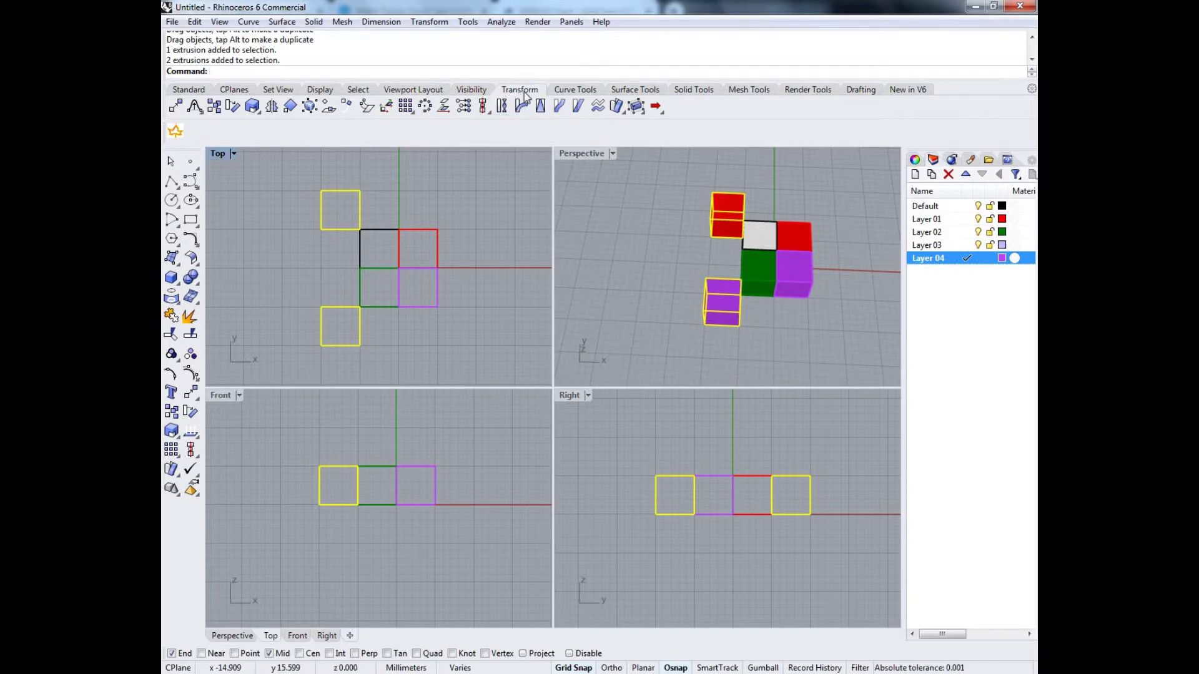
Mirror the two outer cubes across the vertical Y axis in the Top view
click(271, 108)
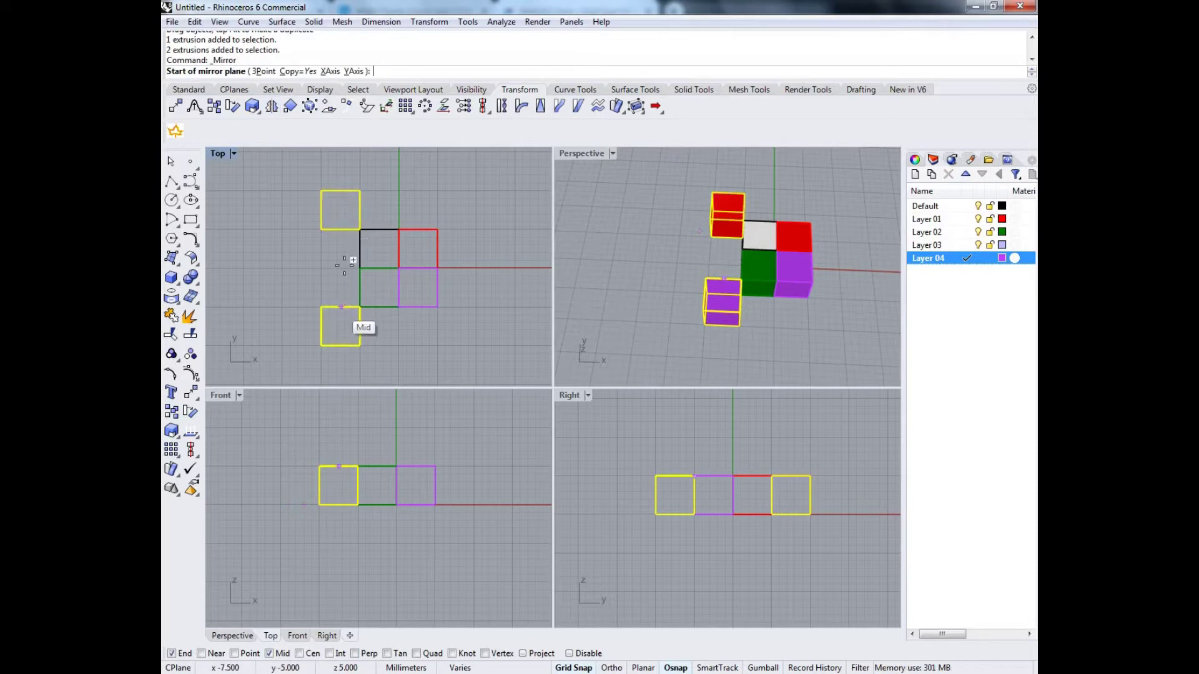
click(400, 263)
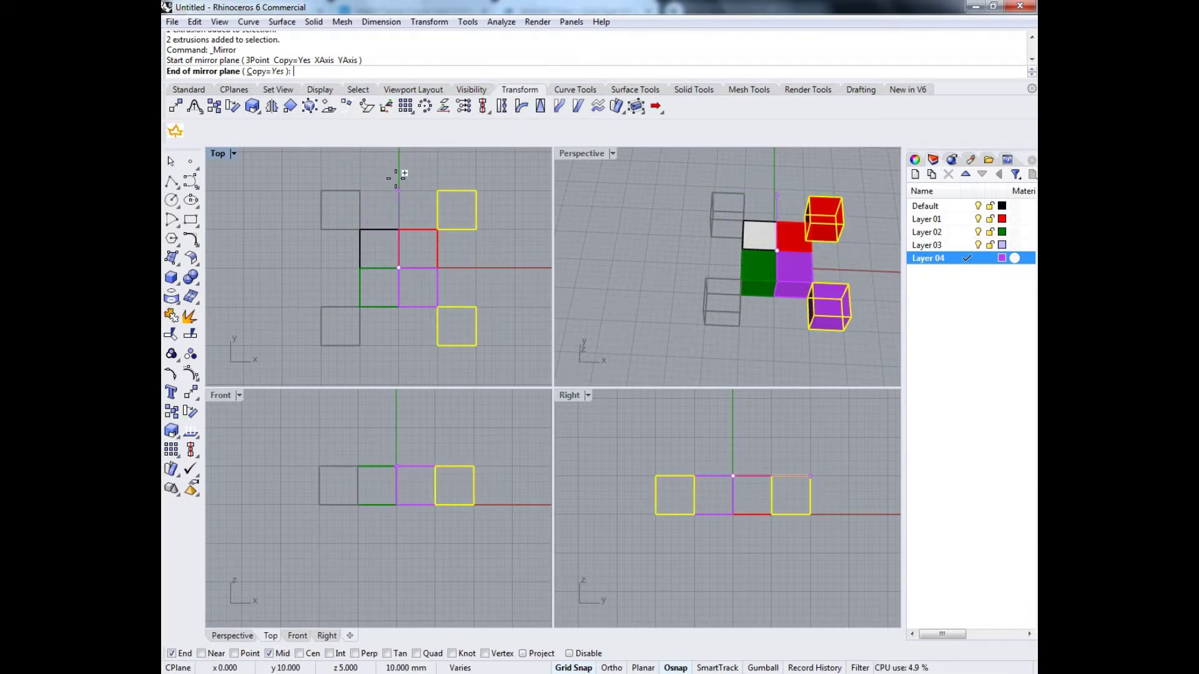
click(396, 177)
right_drag(759, 308, 715, 312)
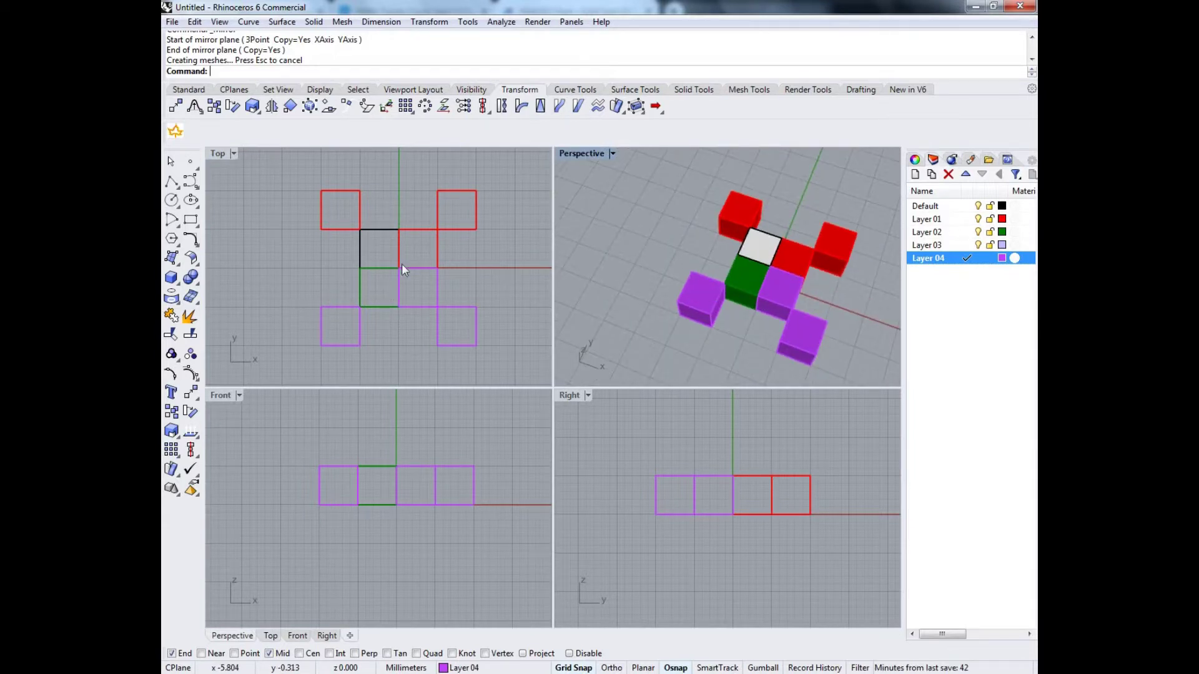
right_drag(780, 270, 478, 416)
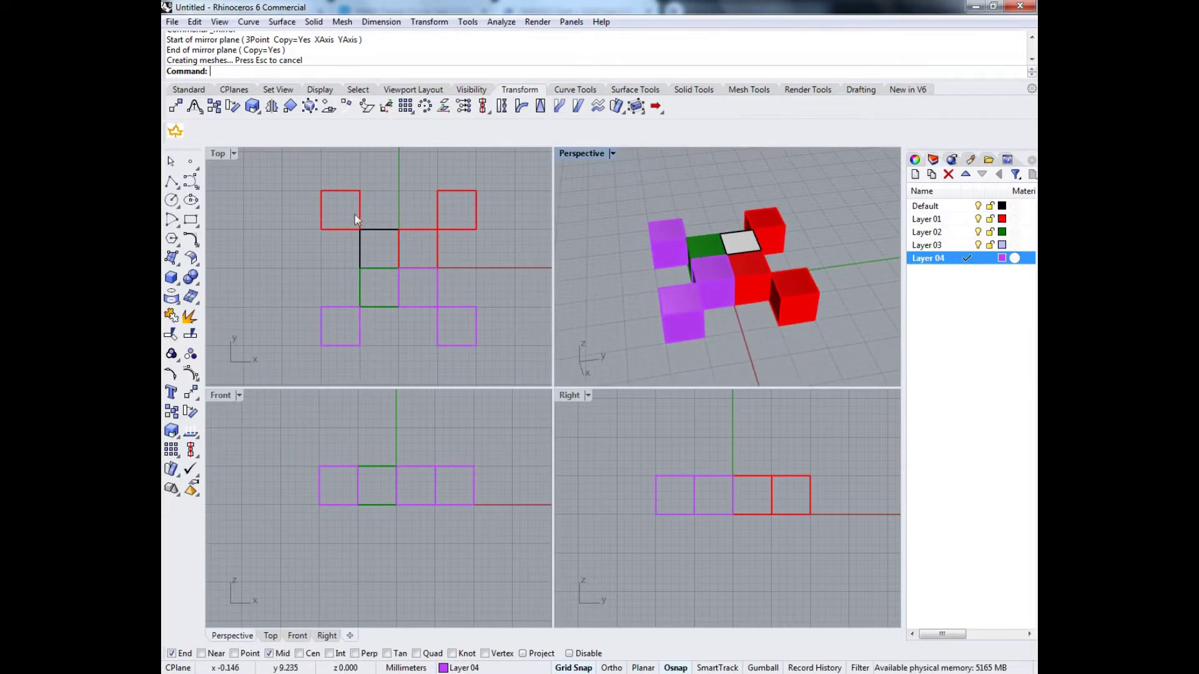
Move the top-left red cube over the black square and raise it one cube height
click(339, 228)
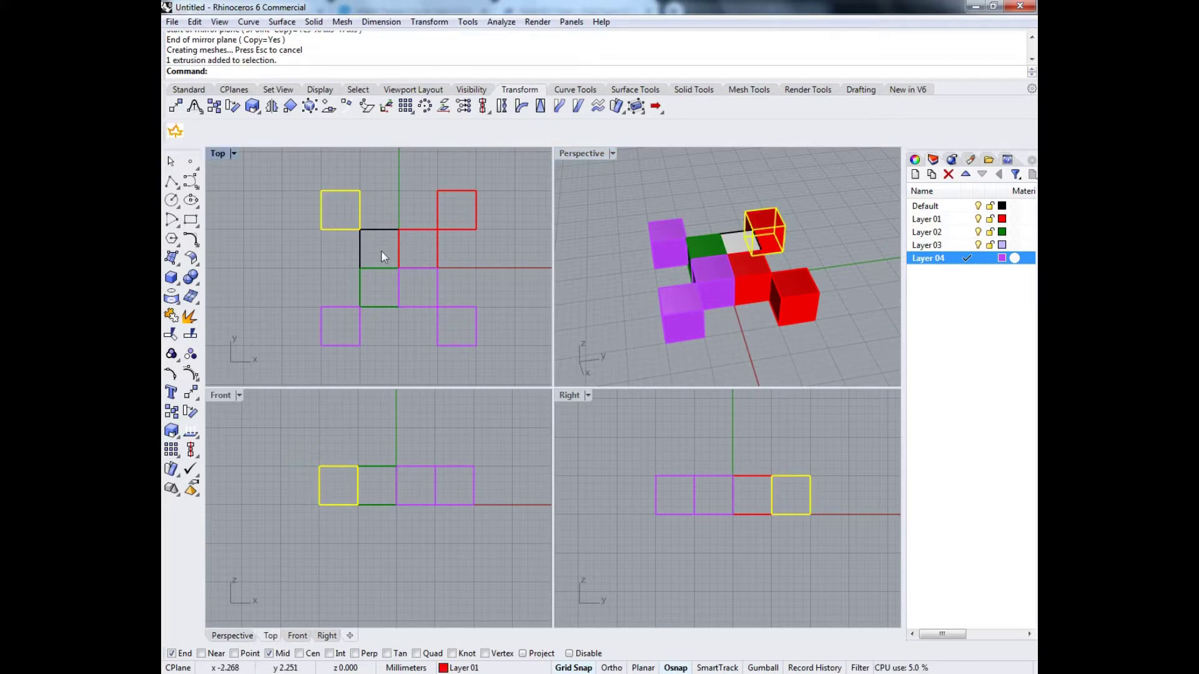
drag(336, 191, 377, 229)
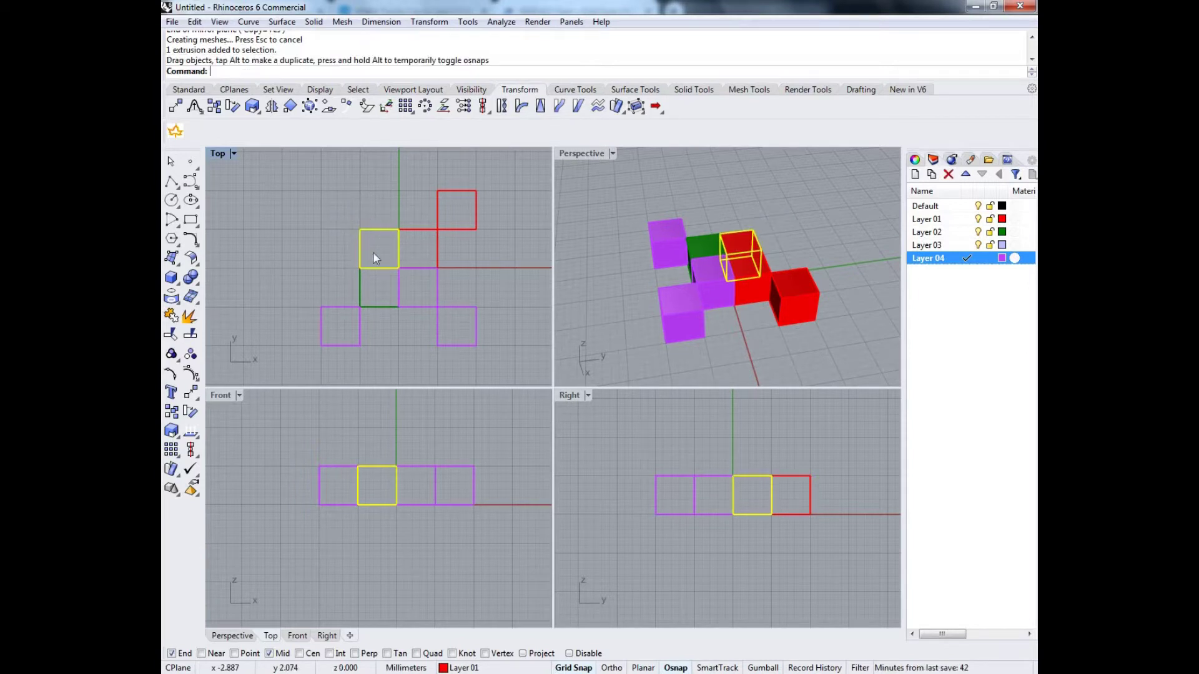
drag(384, 504, 390, 466)
click(401, 339)
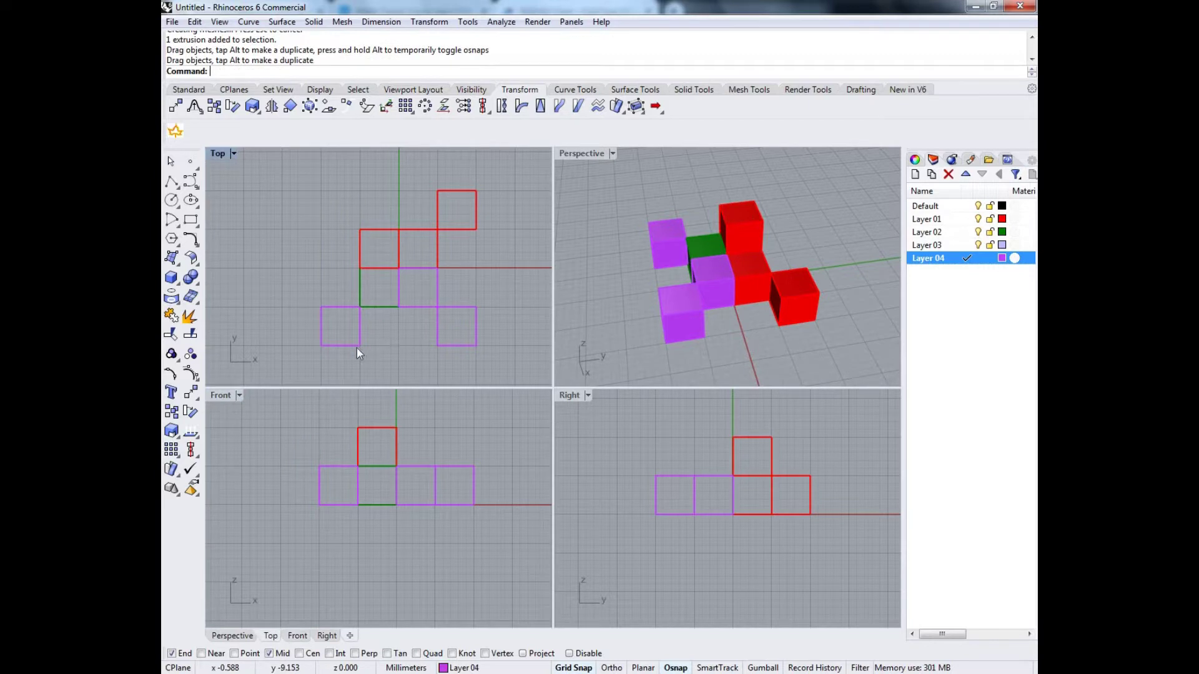
Shift the lower-left purple cube one grid step and snap it onto a corner in side view
click(335, 467)
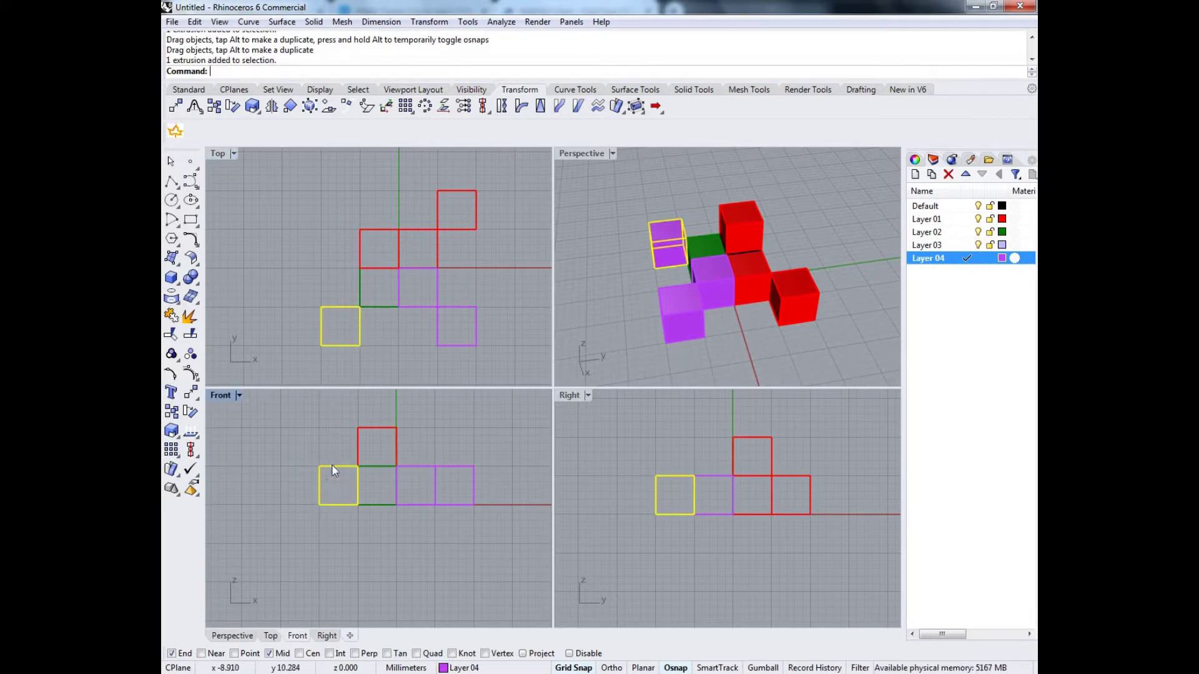
drag(333, 467, 394, 474)
drag(684, 482, 711, 445)
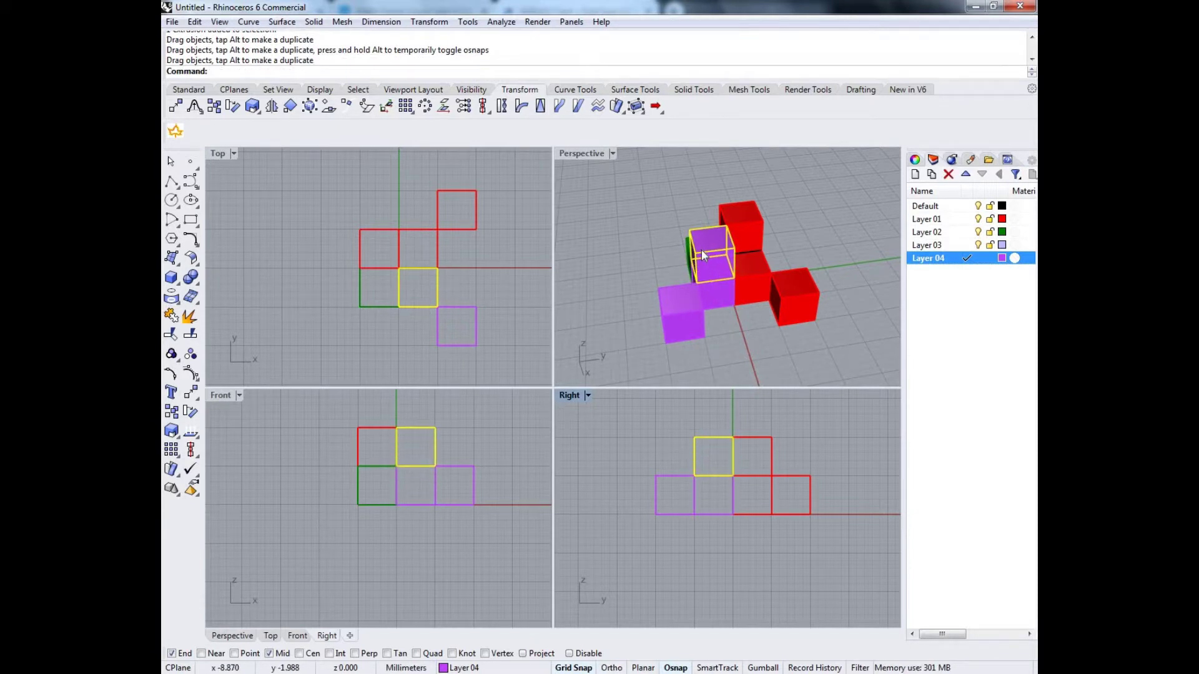
drag(417, 305, 381, 301)
click(392, 349)
Raise the other lower purple cube one grid unit and shift it one unit diagonally in plan
right_drag(698, 271, 739, 338)
click(738, 337)
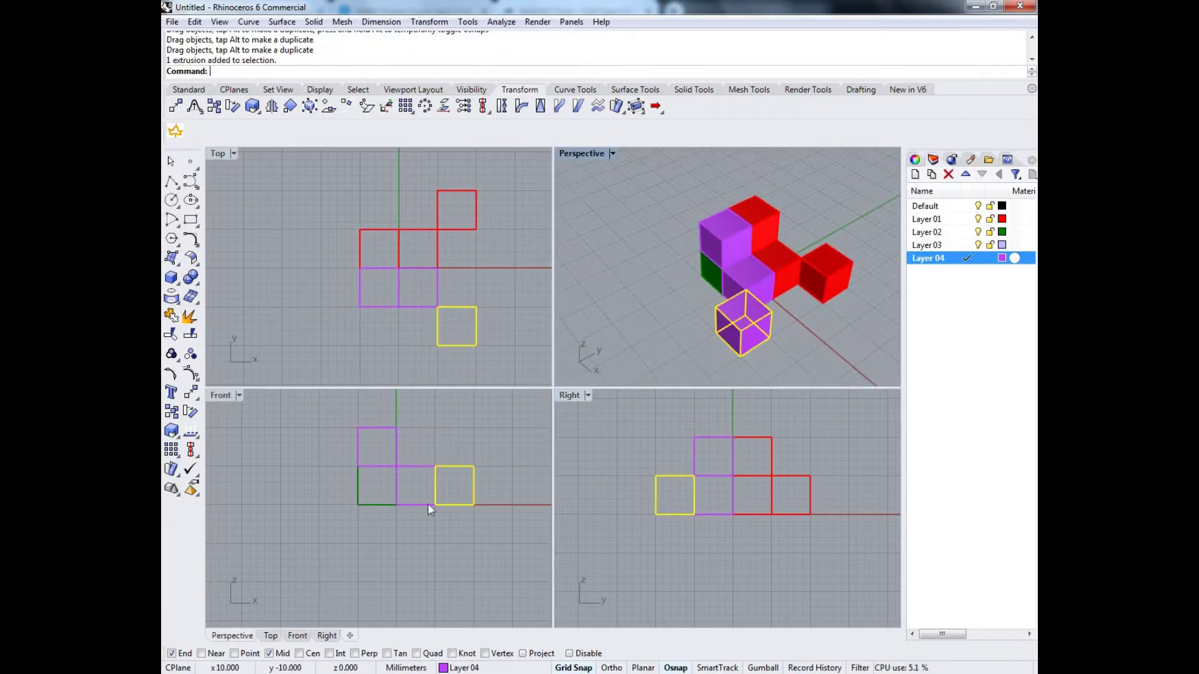
drag(471, 505, 472, 466)
drag(444, 309, 416, 266)
click(717, 346)
right_drag(717, 346, 669, 354)
right_drag(782, 339, 691, 235)
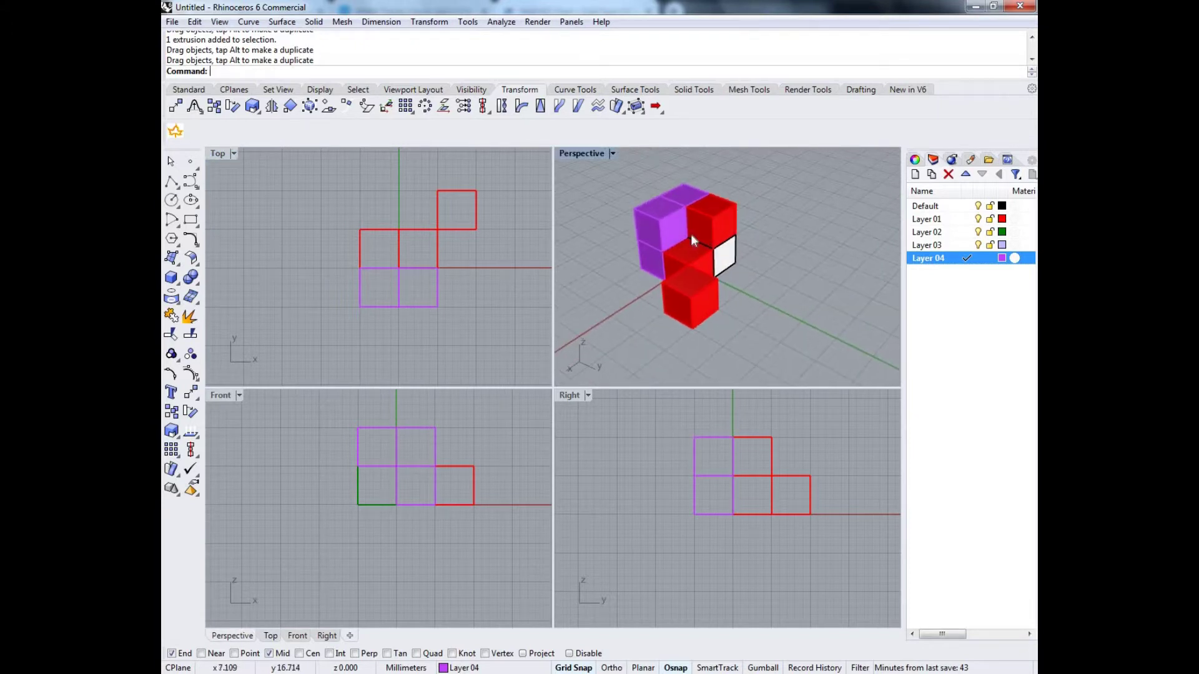
In a maximized Perspective view, lift the bottom red cube and set it onto the red block
double_click(590, 155)
scroll(620, 235, down, 3)
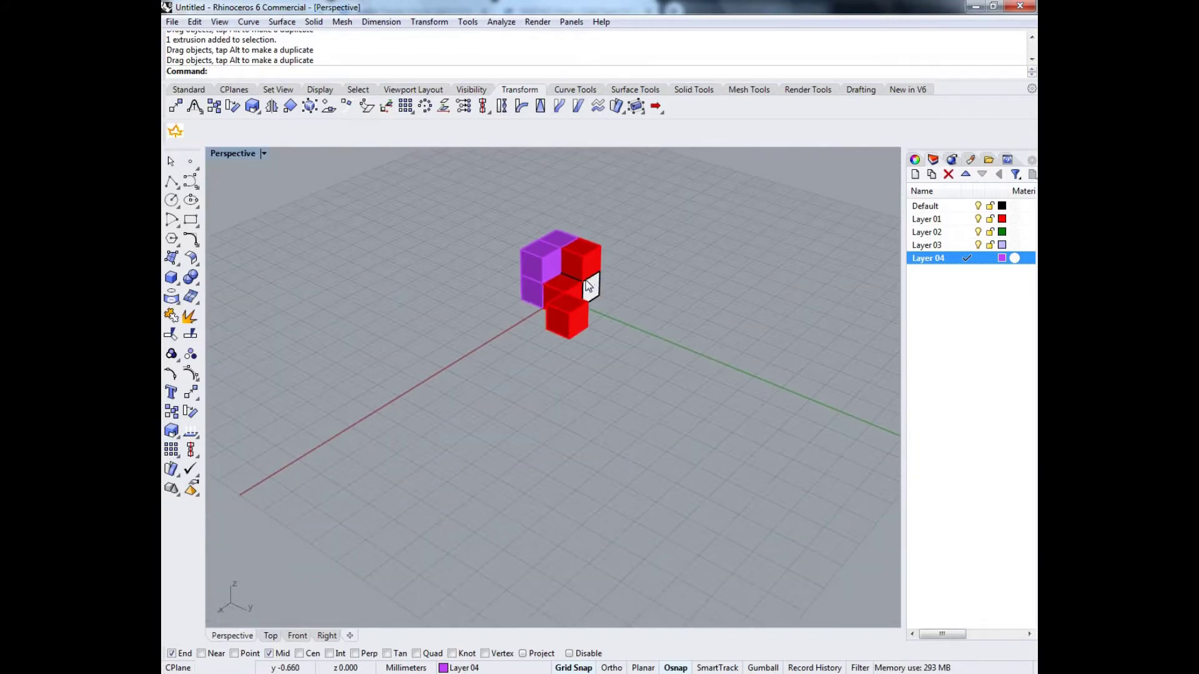
scroll(569, 348, up, 3)
click(569, 359)
drag(564, 371, 546, 289)
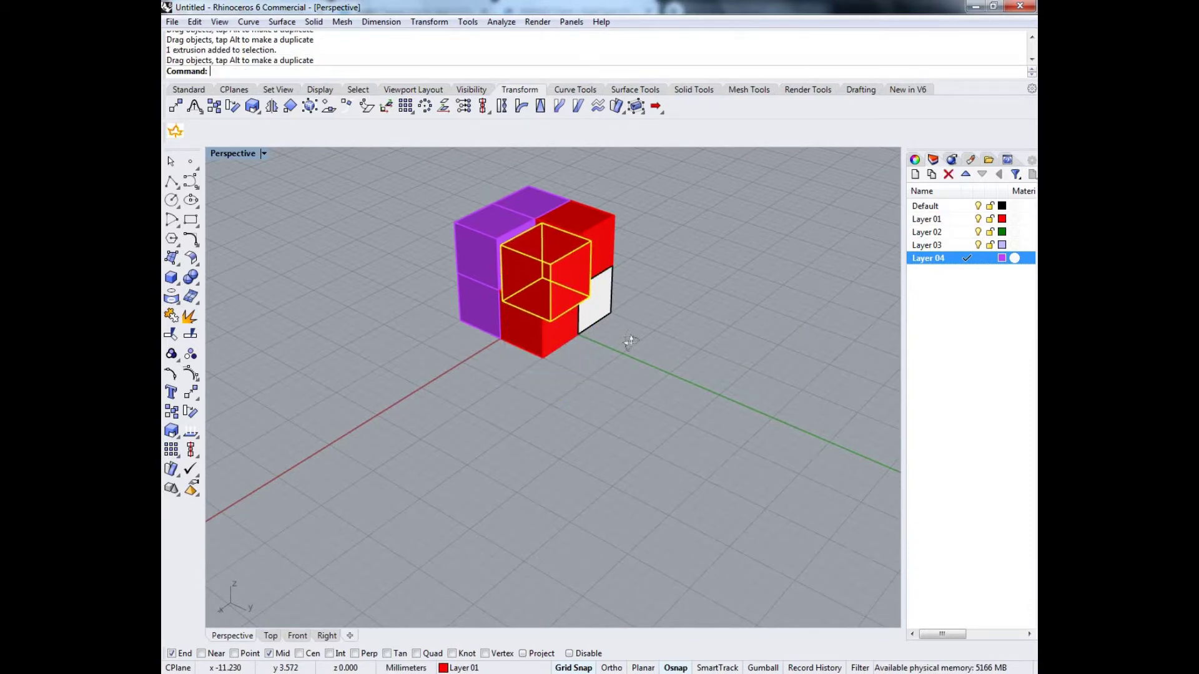
right_drag(545, 288, 526, 479)
drag(519, 460, 533, 392)
click(653, 454)
Move the top red cube down into the block's empty slot
right_drag(662, 340, 665, 312)
drag(561, 198, 578, 242)
right_drag(661, 254, 656, 400)
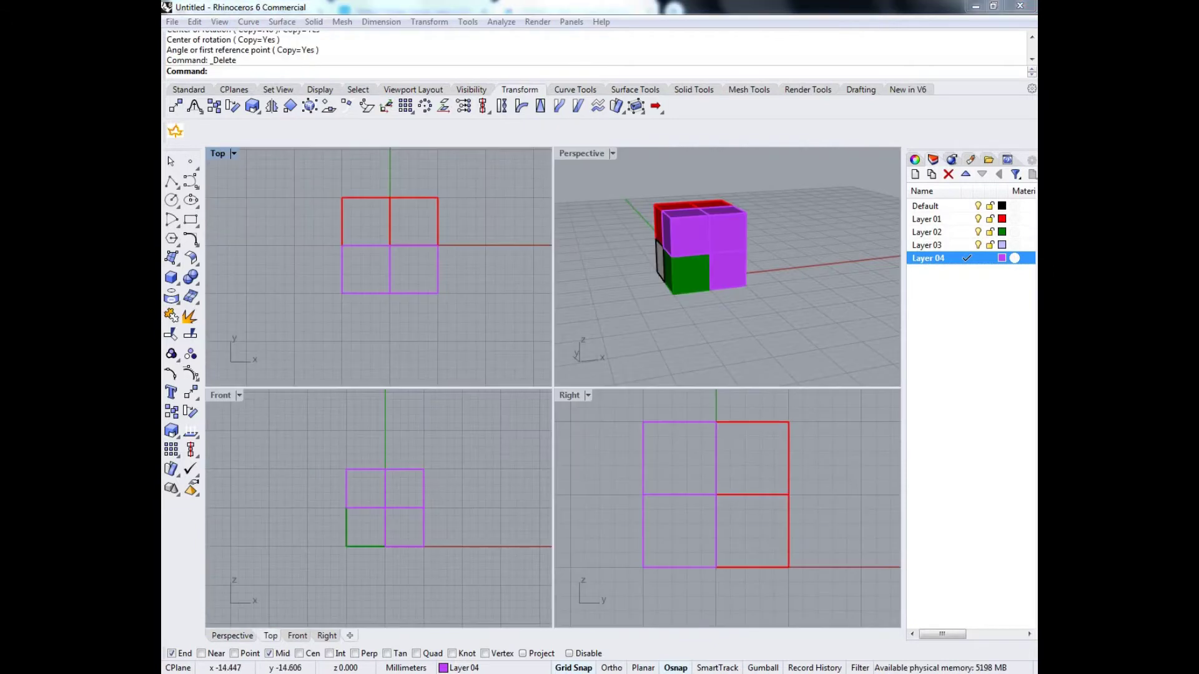
right_drag(677, 294, 689, 310)
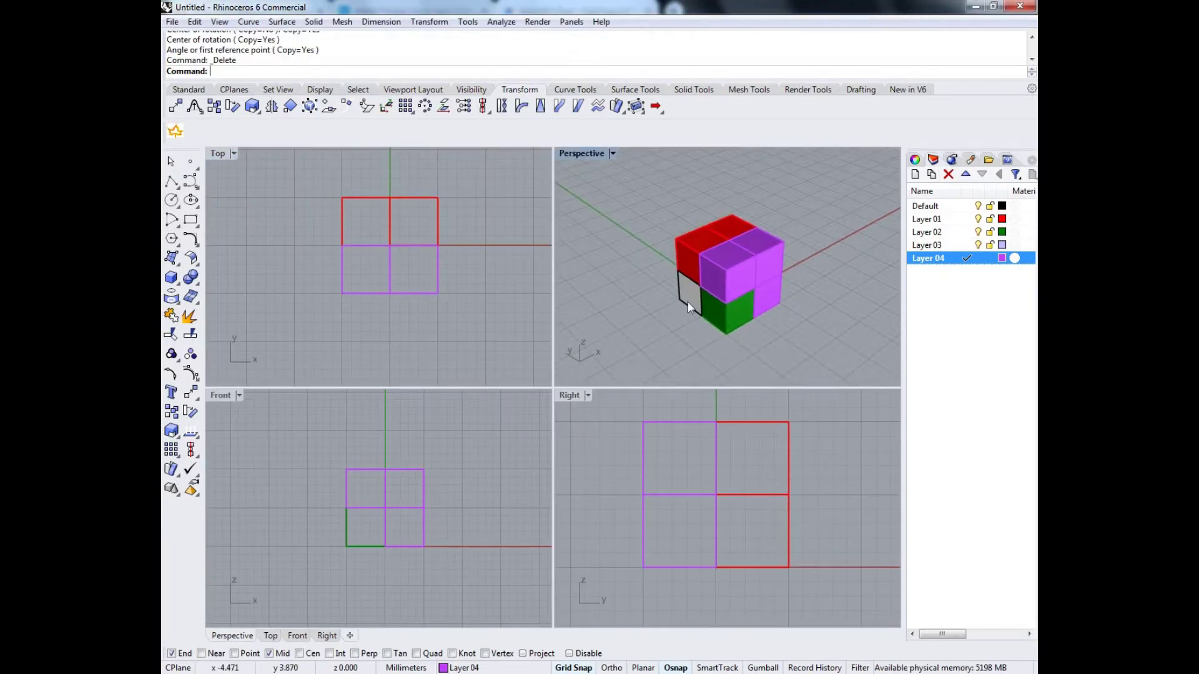
Move the small grey cube left and forward in plan, redoing the move after an undo
click(687, 301)
drag(344, 220, 286, 240)
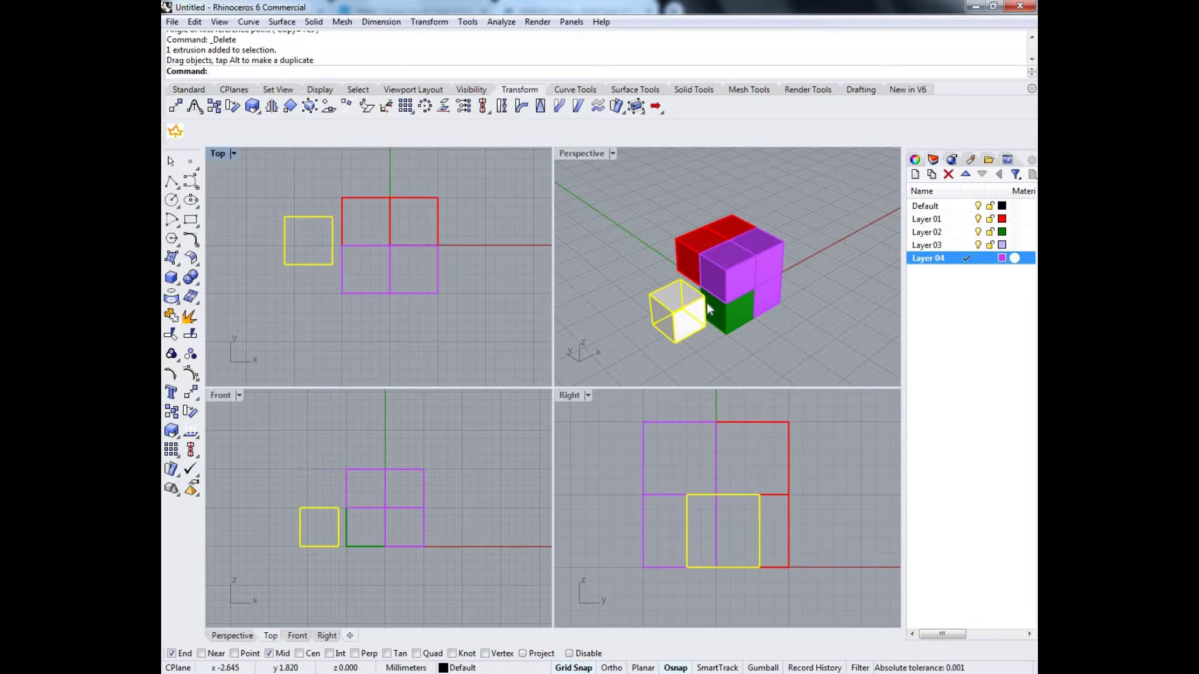
key(ctrl+z)
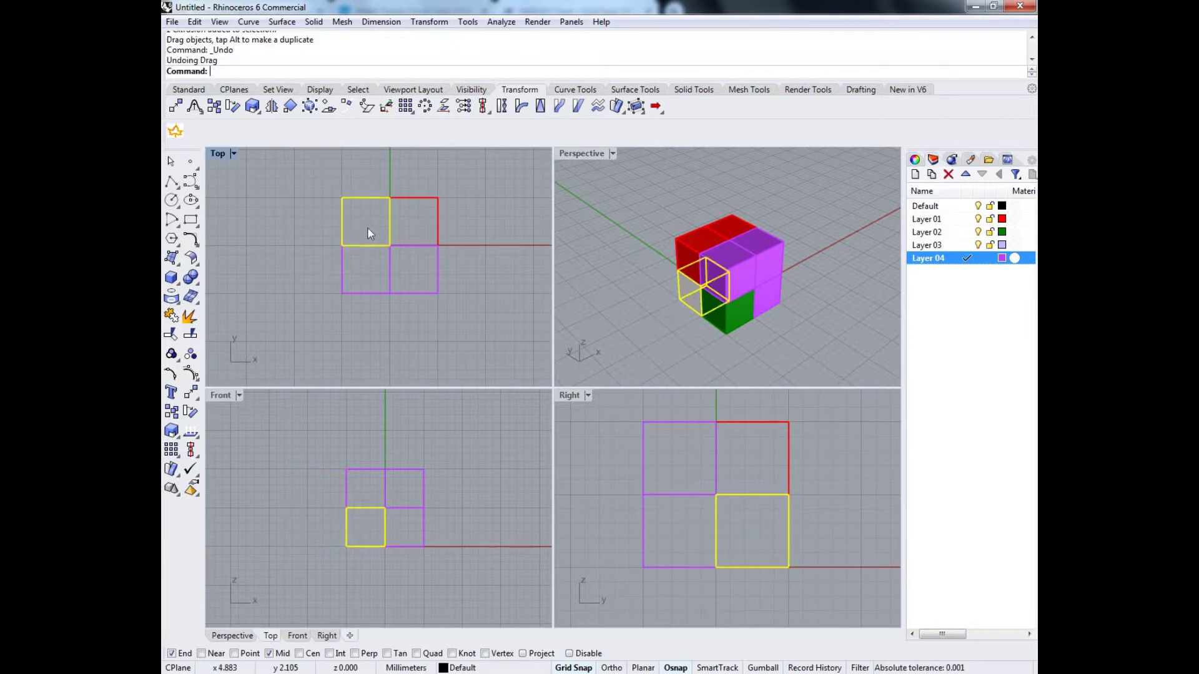
drag(344, 227, 287, 258)
click(608, 320)
right_drag(560, 264, 822, 250)
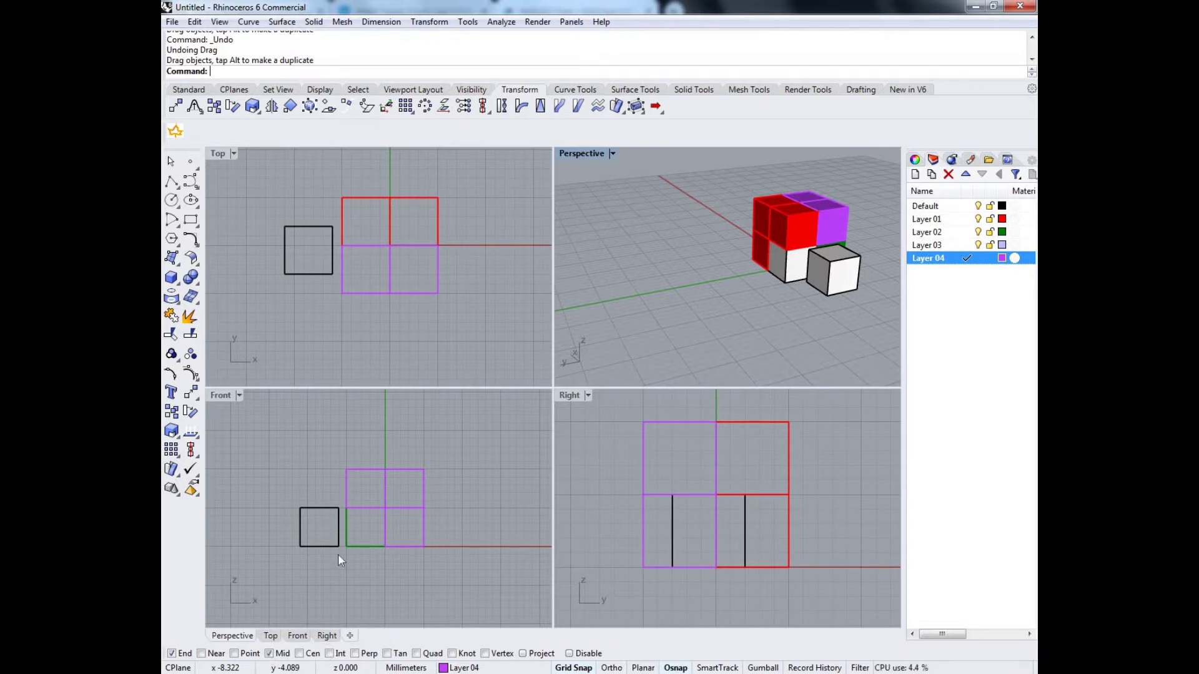
scroll(324, 528, up, 5)
Raise the small box, move it back in plan, and snap it against the purple block's corner
drag(343, 548, 344, 488)
scroll(345, 267, up, 5)
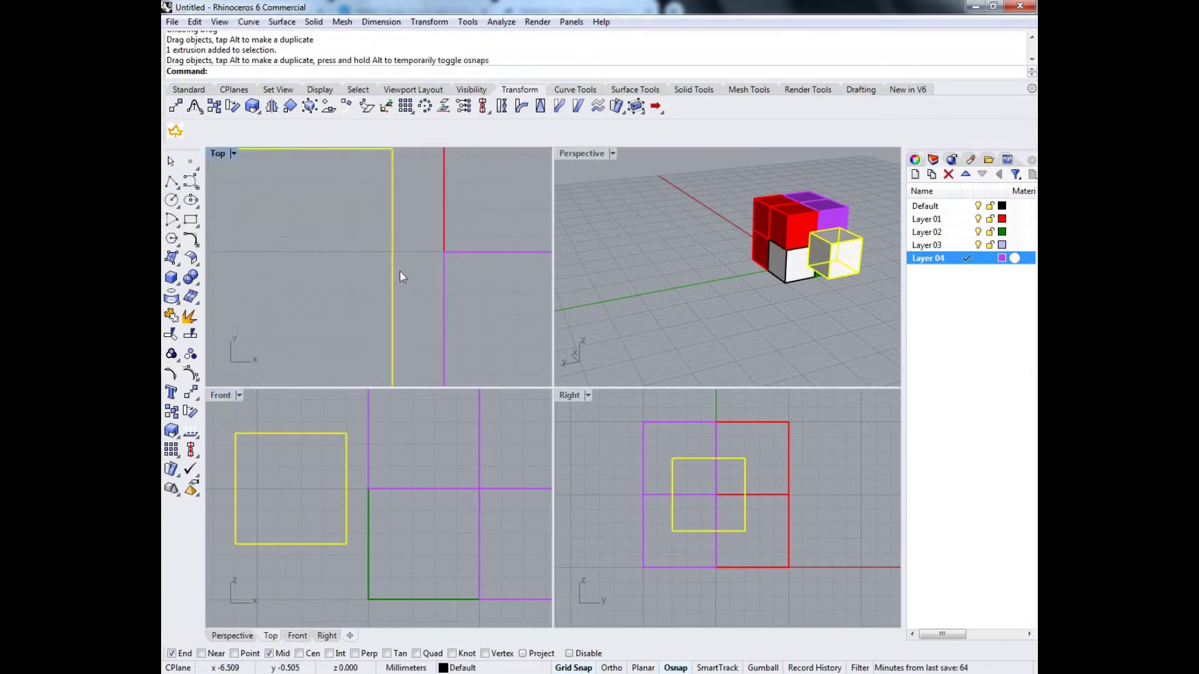
drag(391, 321, 376, 281)
scroll(411, 269, down, 3)
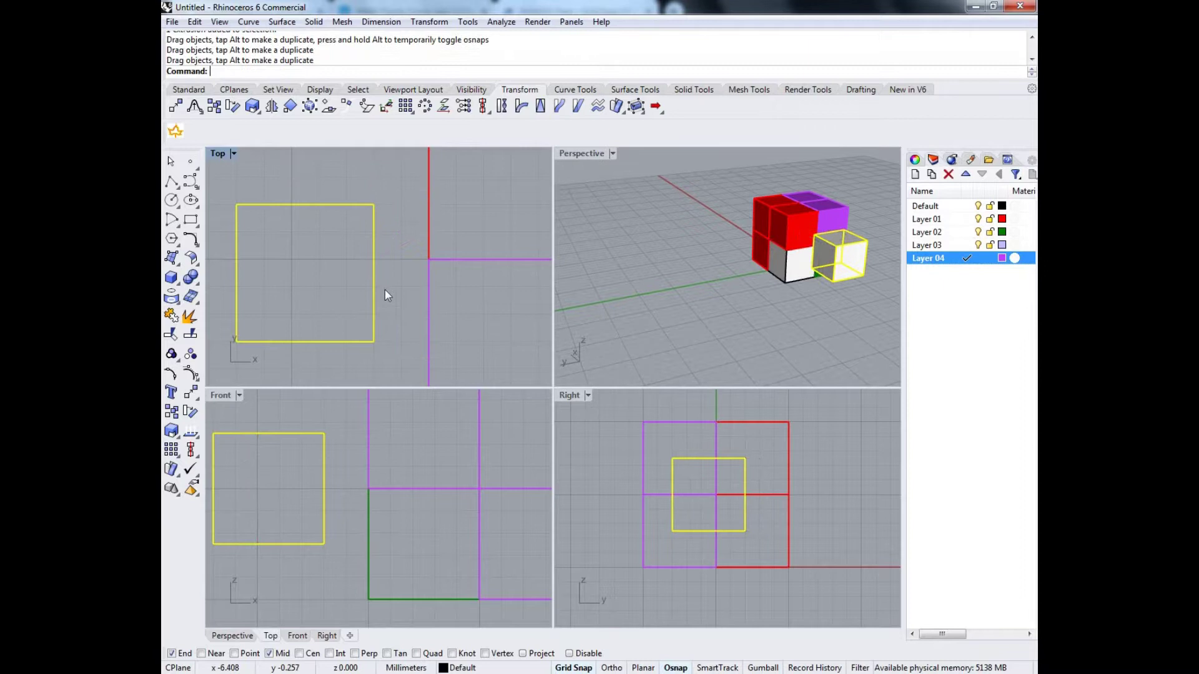
click(364, 273)
click(374, 278)
drag(374, 278, 411, 293)
List the overlapping objects at the box's edge to pick out the small box
scroll(340, 466, down, 3)
scroll(358, 455, up, 3)
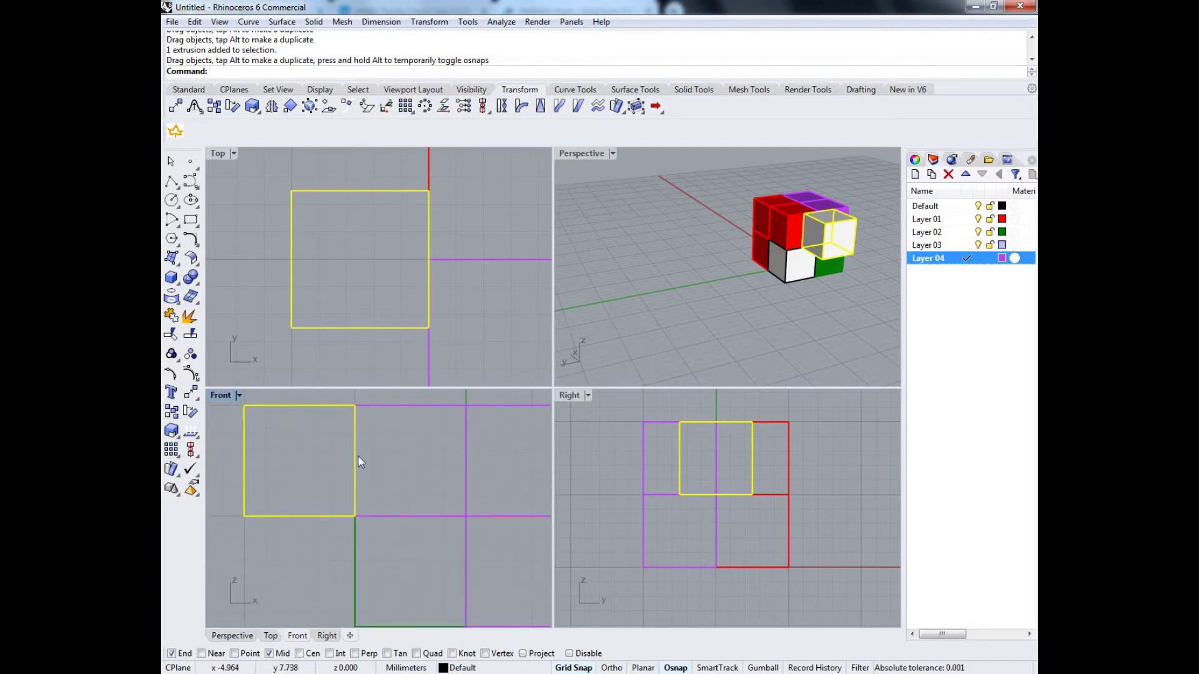
click(357, 460)
key(Escape)
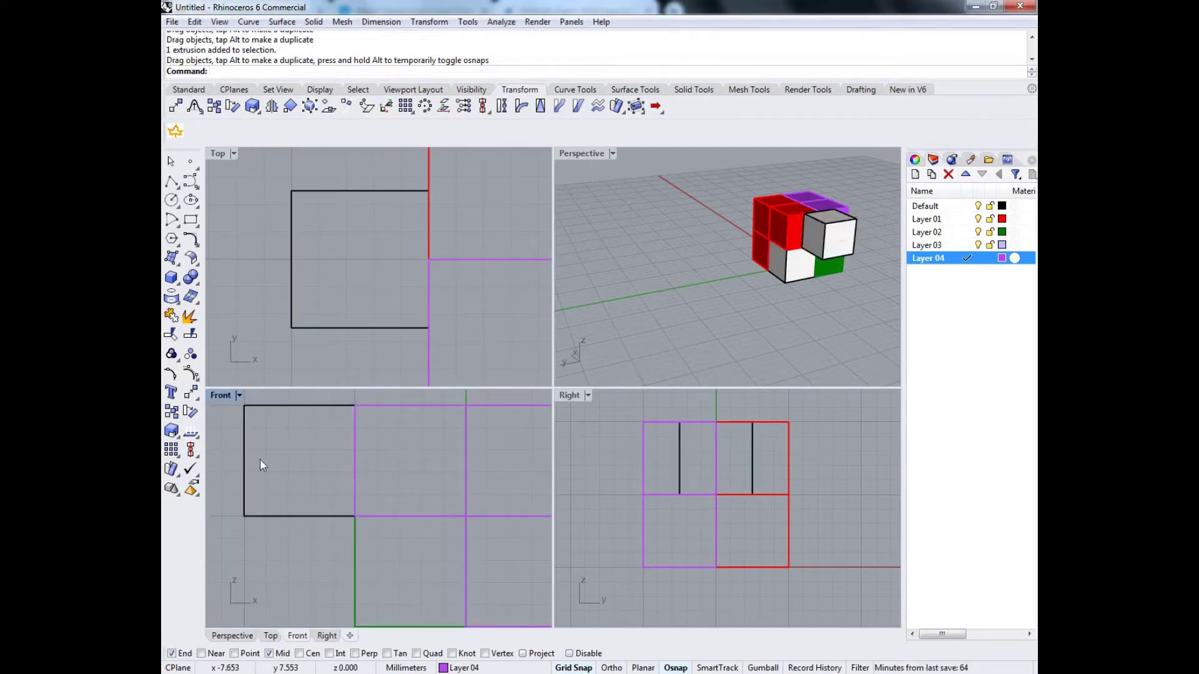
click(356, 454)
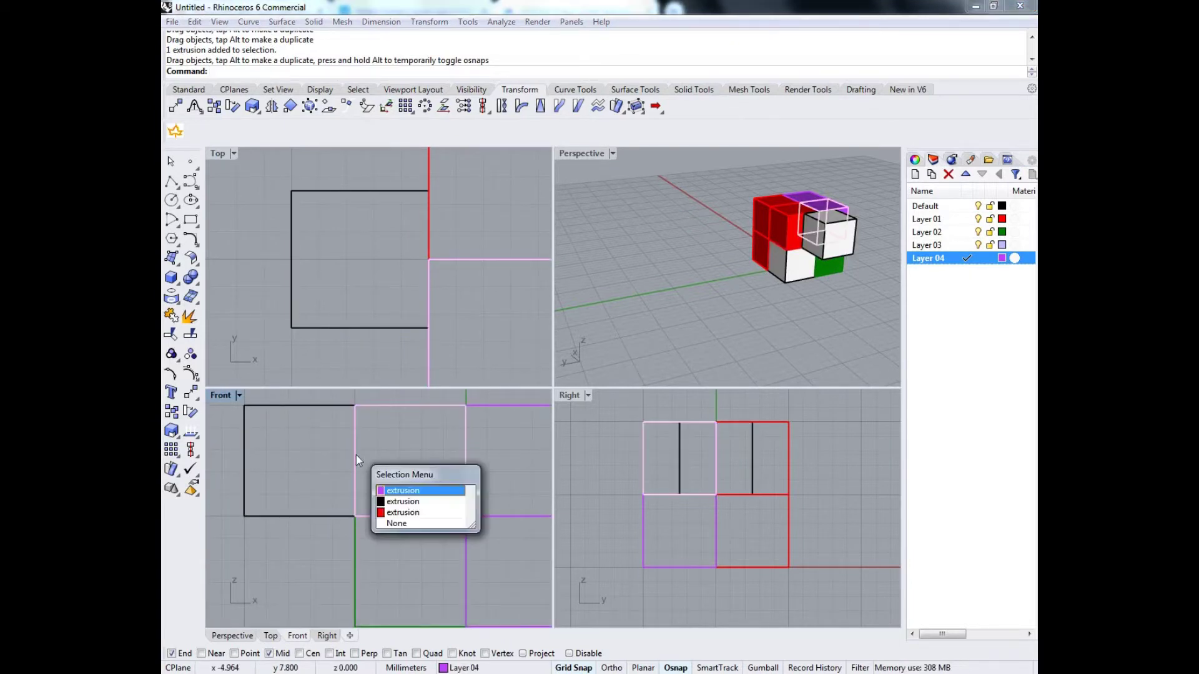
Pick the small white box from the candidates and lower it to centre on the block's side
click(414, 502)
drag(354, 459, 353, 509)
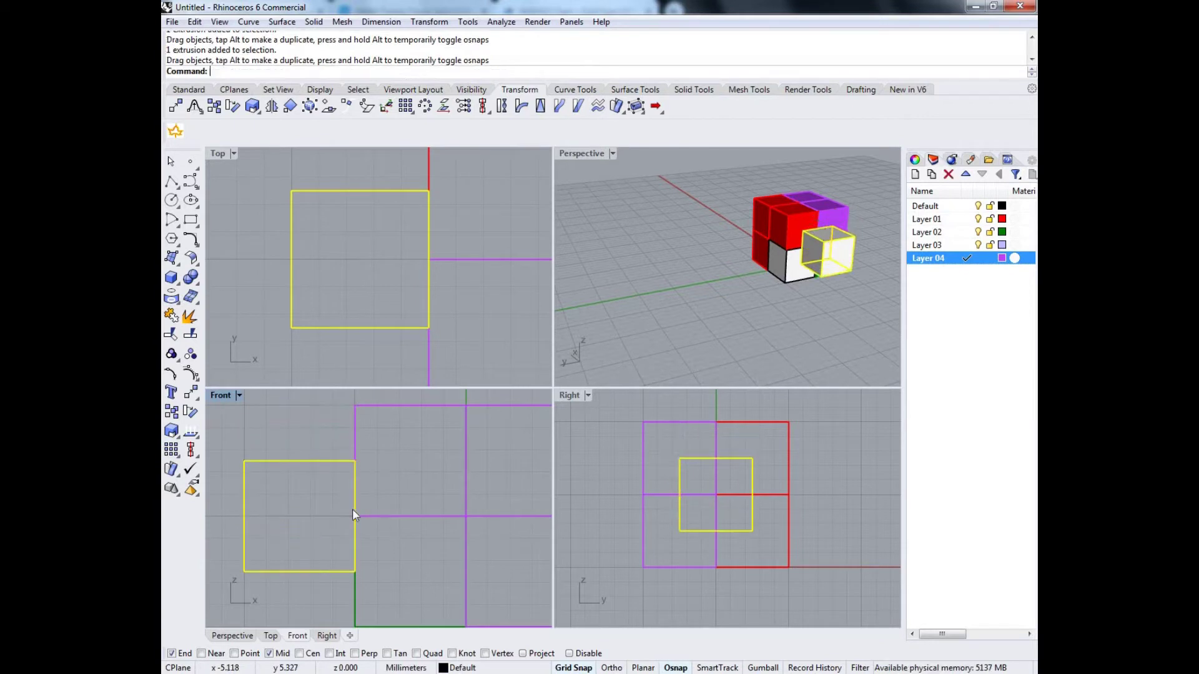
click(710, 315)
right_drag(711, 315, 673, 283)
middle_click(711, 260)
scroll(736, 304, up, 3)
right_drag(735, 305, 684, 285)
scroll(757, 216, down, 3)
scroll(758, 212, up, 5)
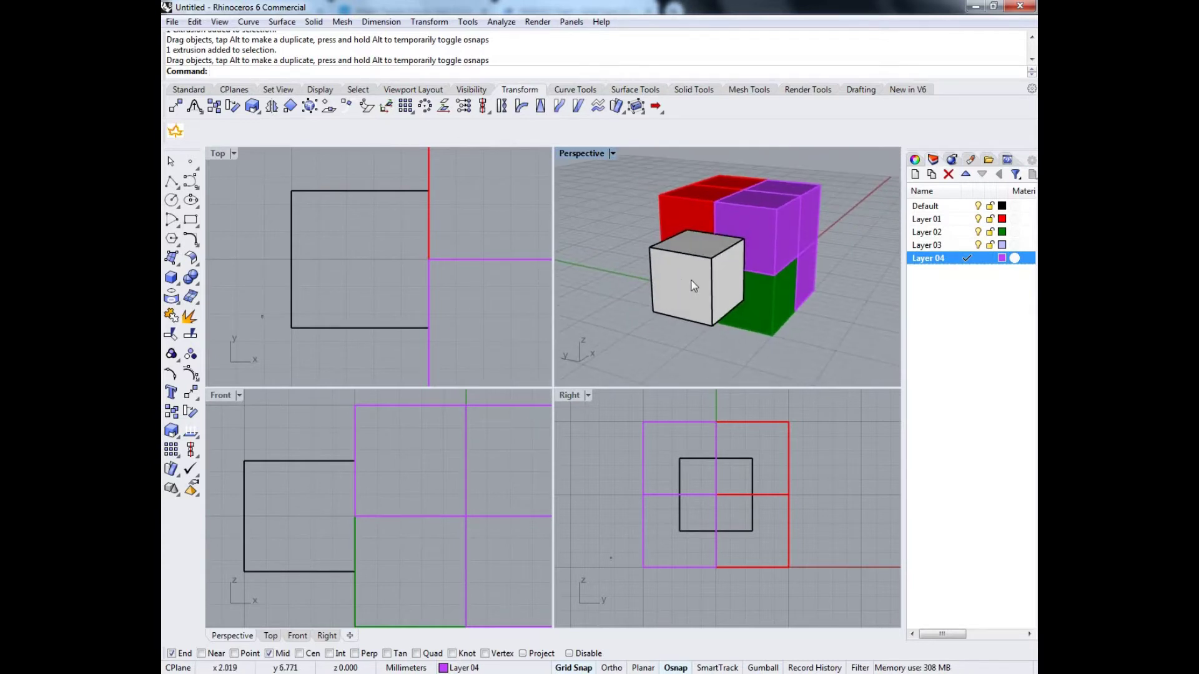
Select the small white cube and maximize the Front view
click(693, 284)
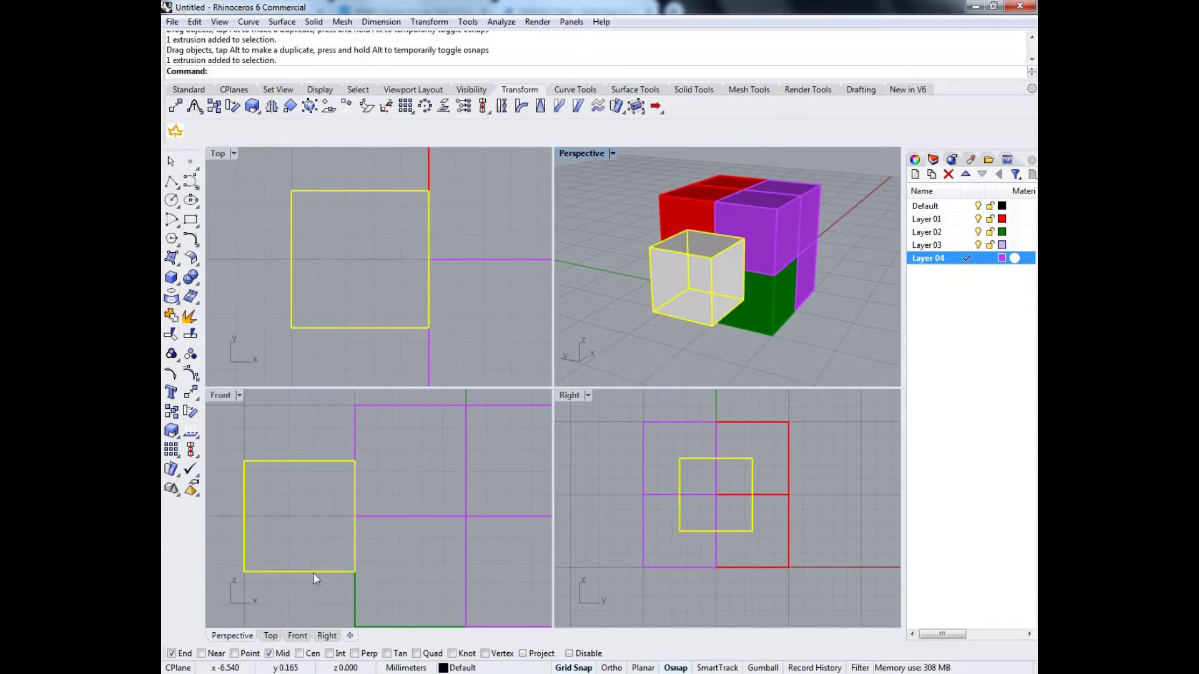
scroll(321, 456, down, 5)
double_click(224, 396)
Rotate-copy the white cube about the block's centre at 90°, 180° and 270°
scroll(414, 384, down, 3)
scroll(471, 333, up, 3)
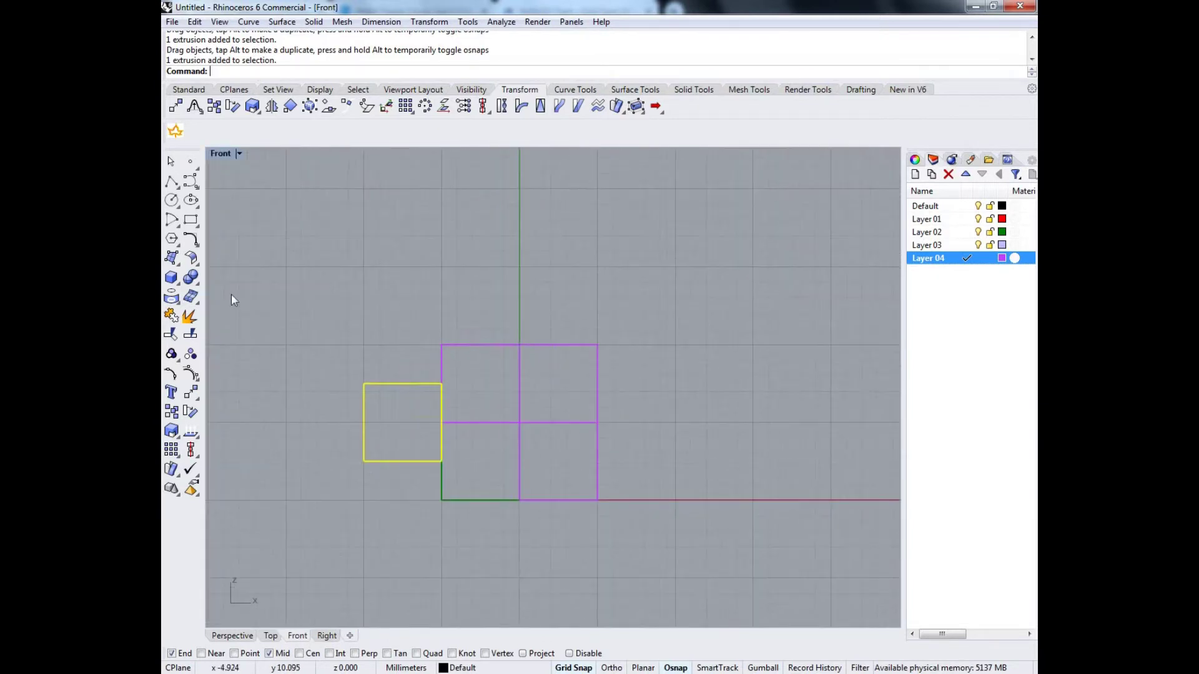
click(191, 412)
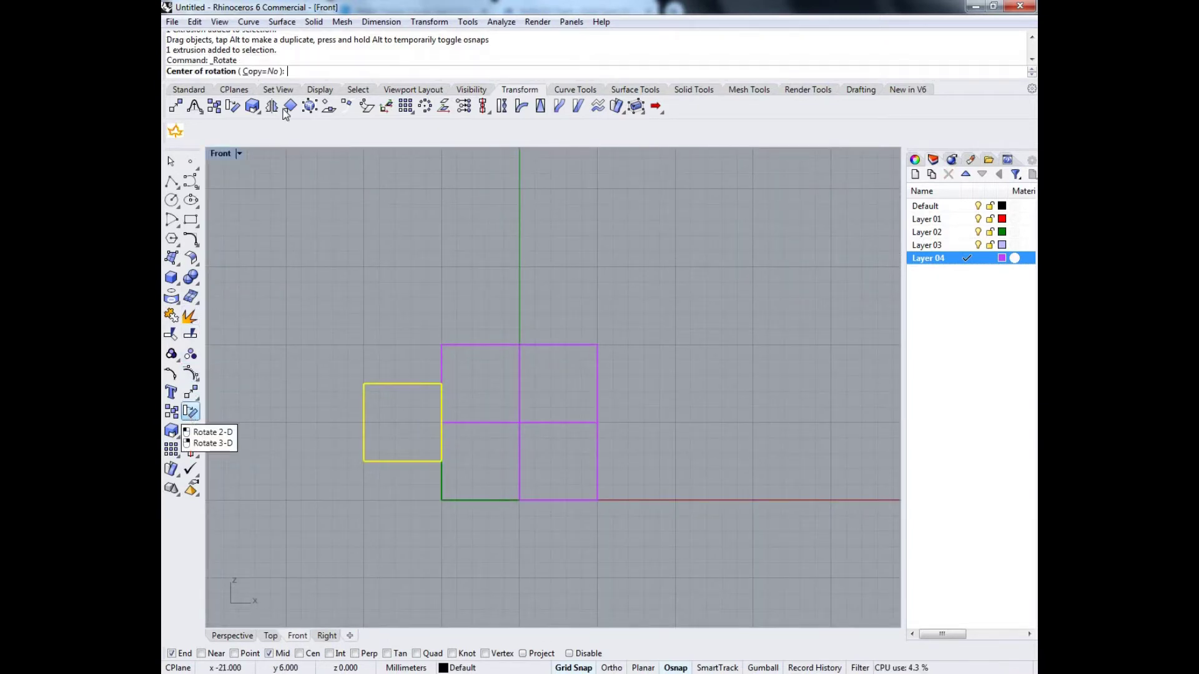
click(259, 72)
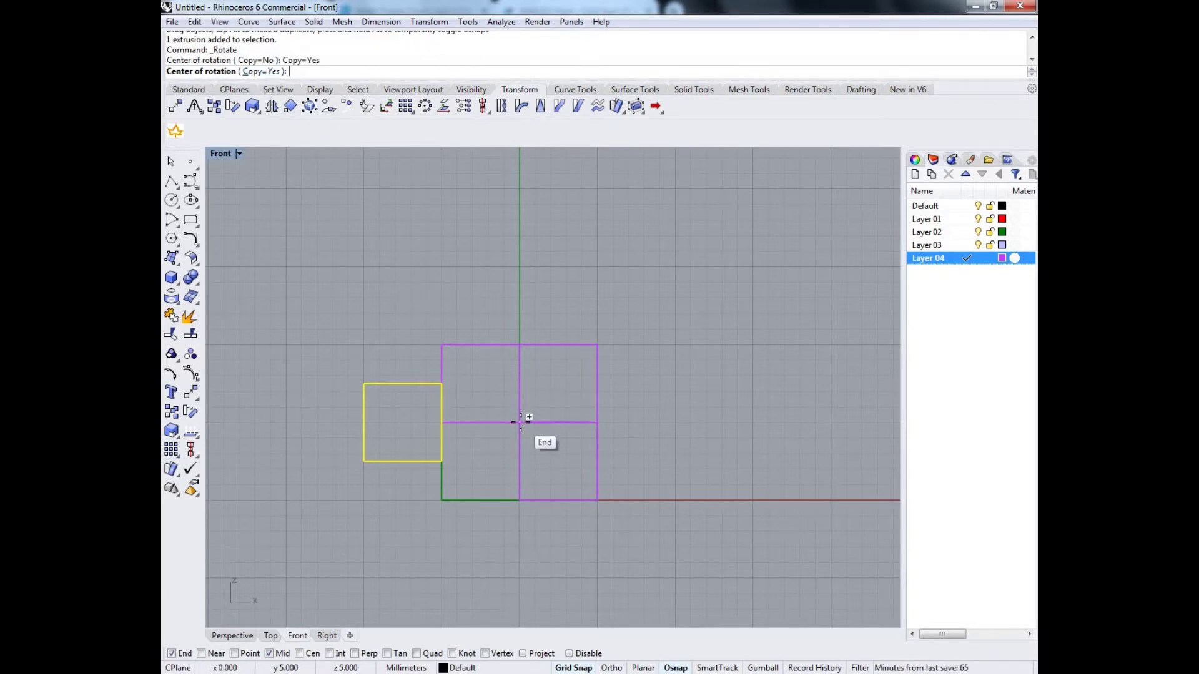
click(520, 423)
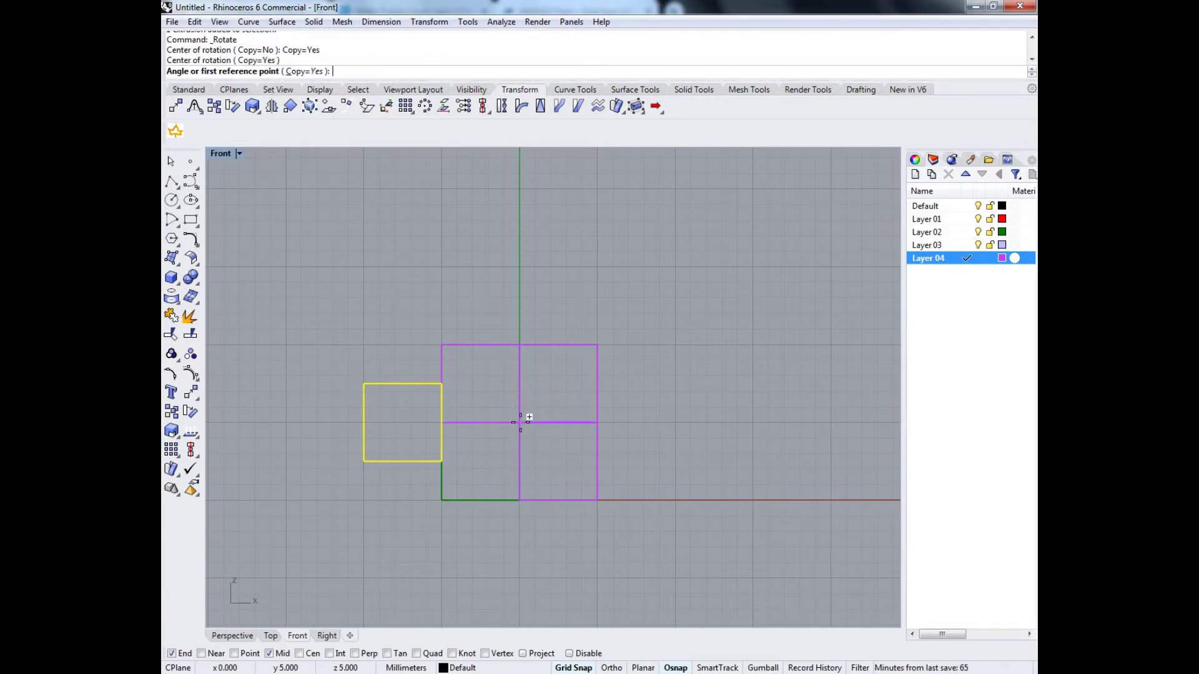
click(318, 419)
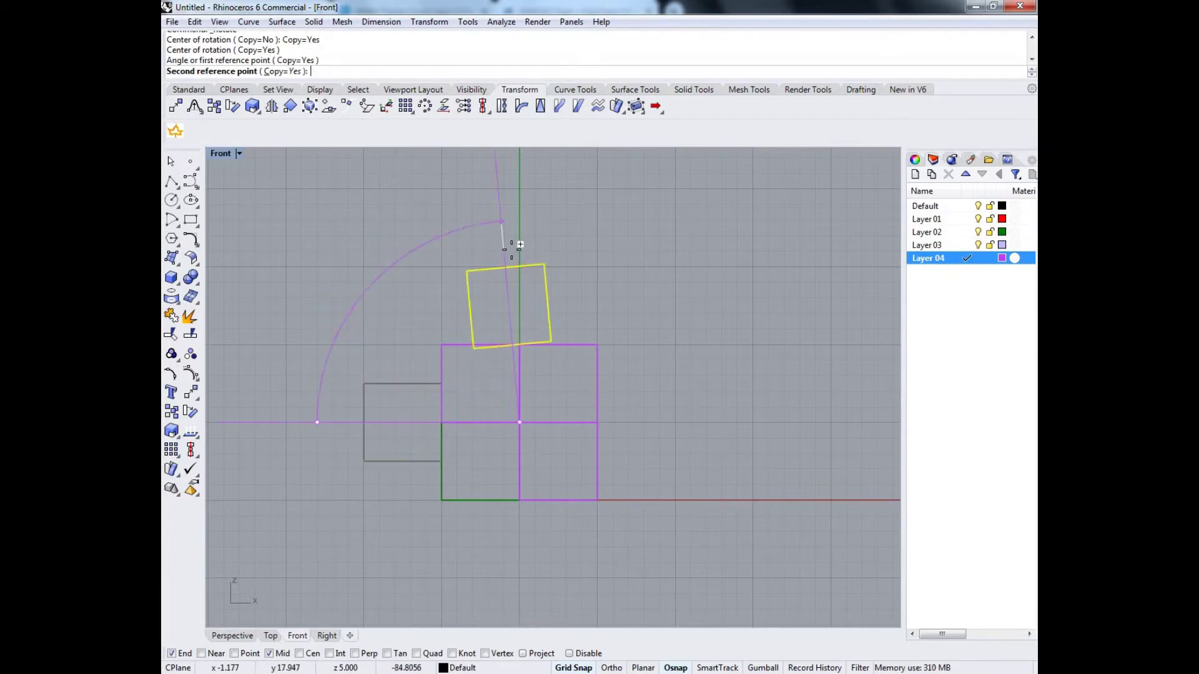
click(520, 250)
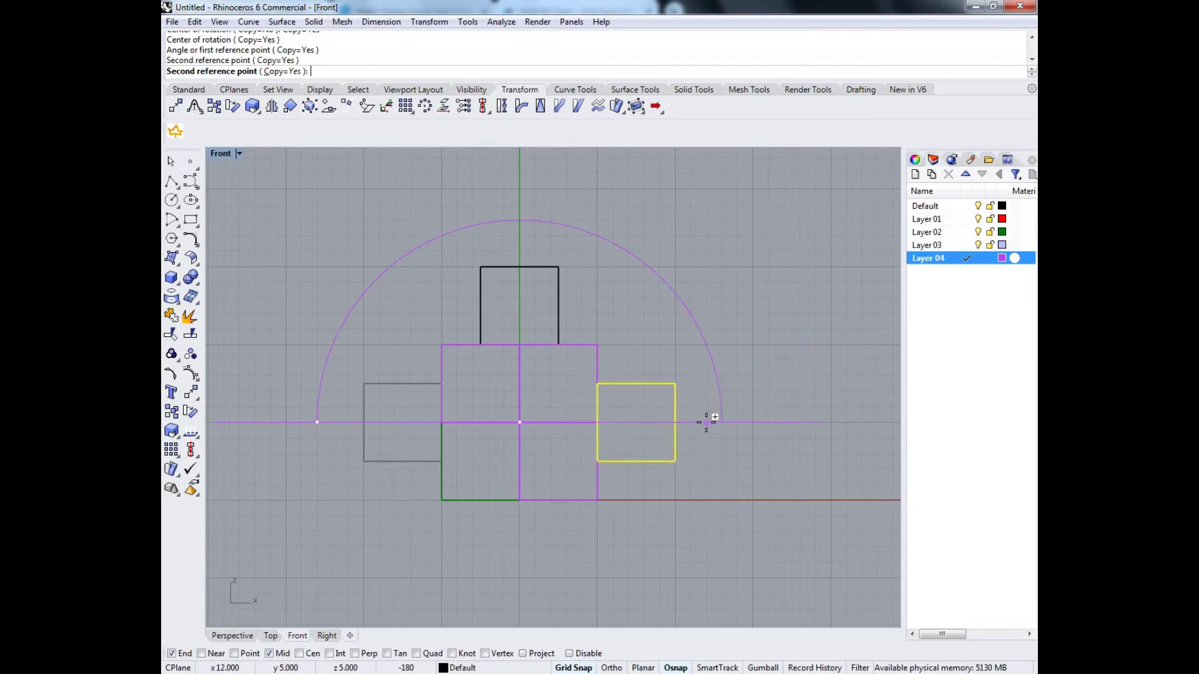
click(719, 418)
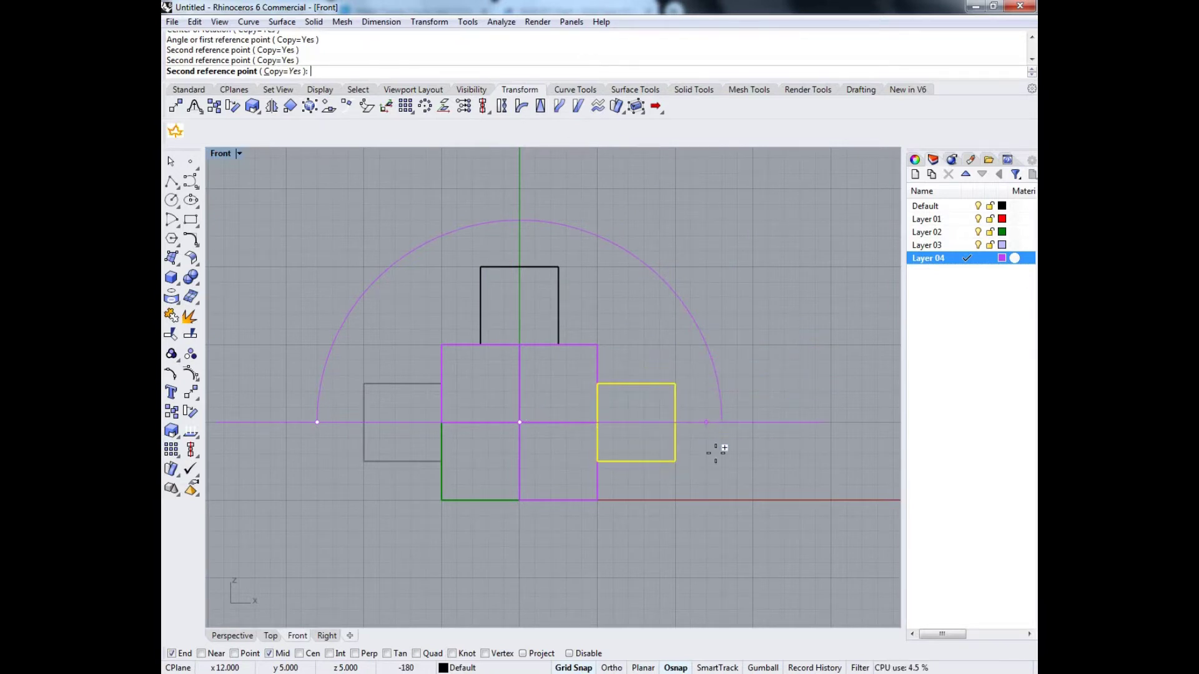
click(527, 586)
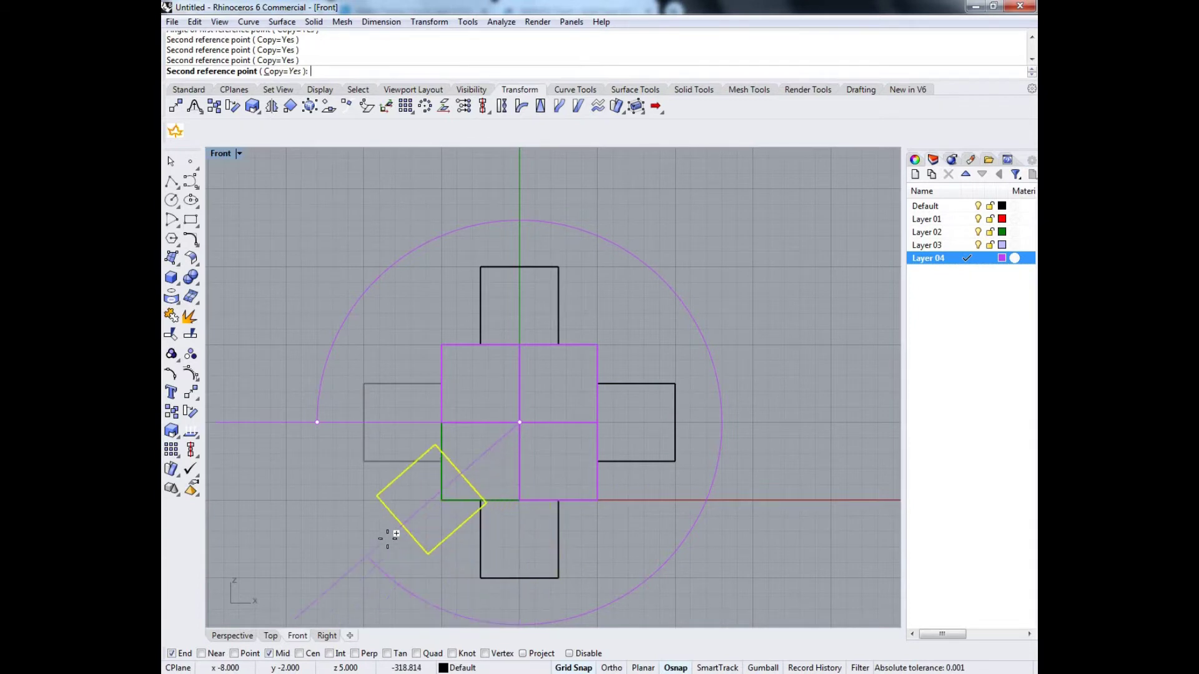
key(Return)
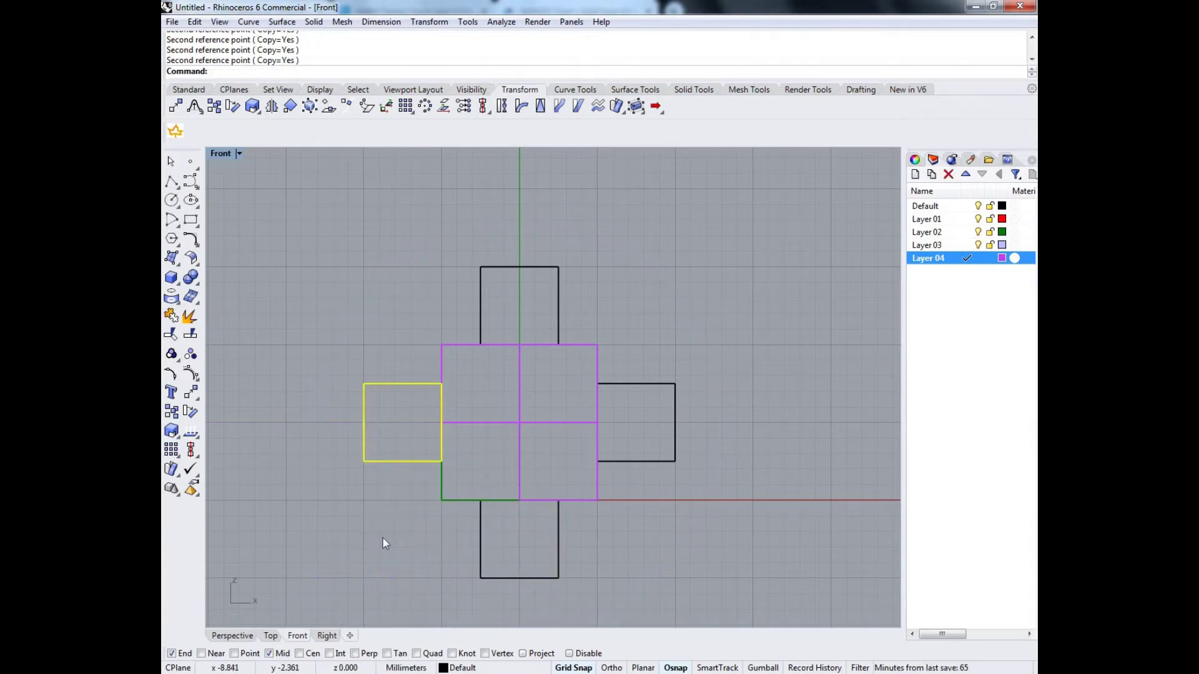
click(383, 535)
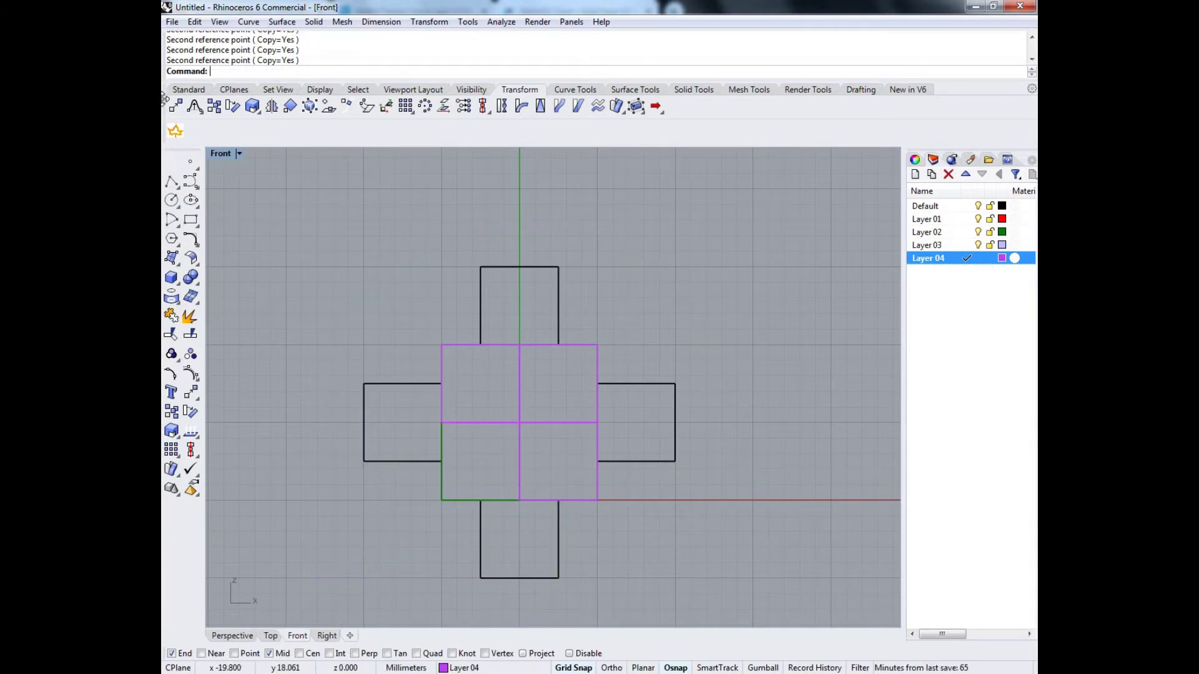
Restore the four-view layout and select the left white box
double_click(219, 153)
right_drag(680, 256, 673, 322)
scroll(861, 267, down, 3)
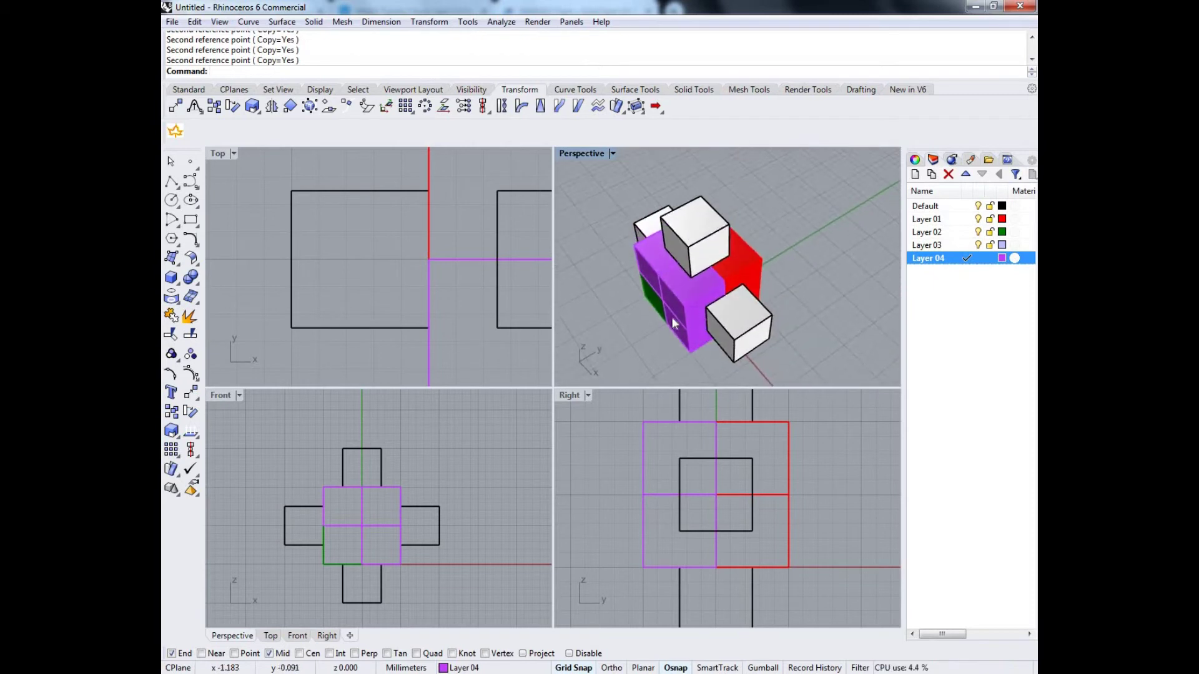
right_drag(743, 287, 767, 261)
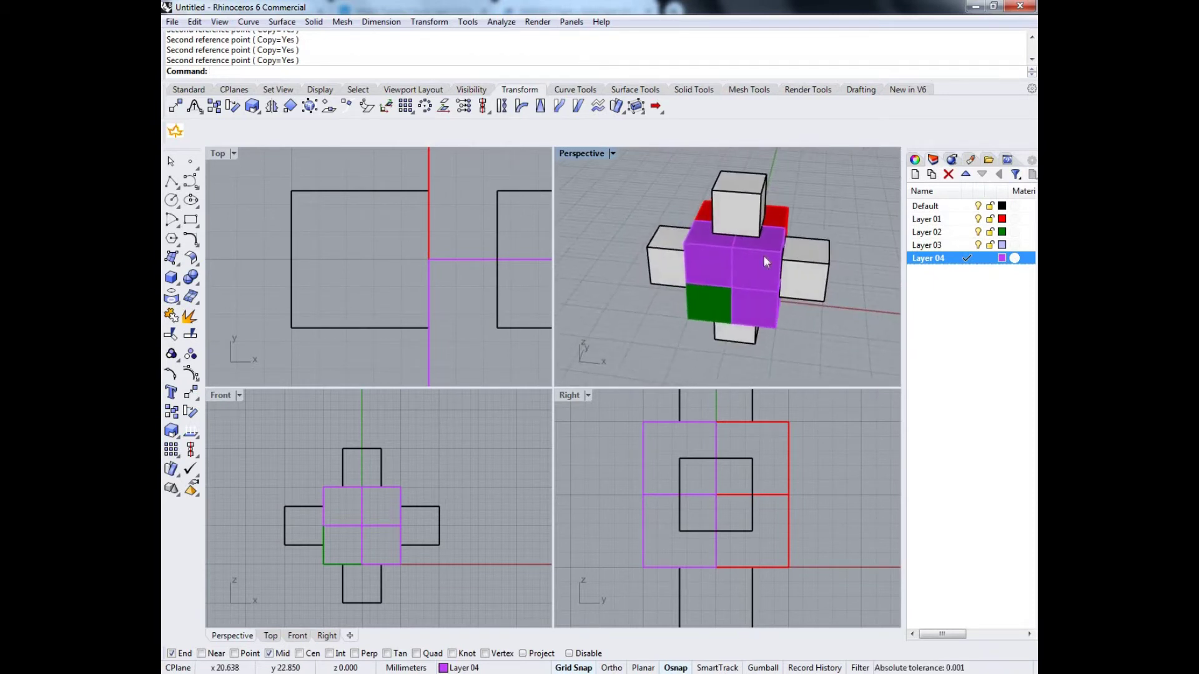
click(666, 270)
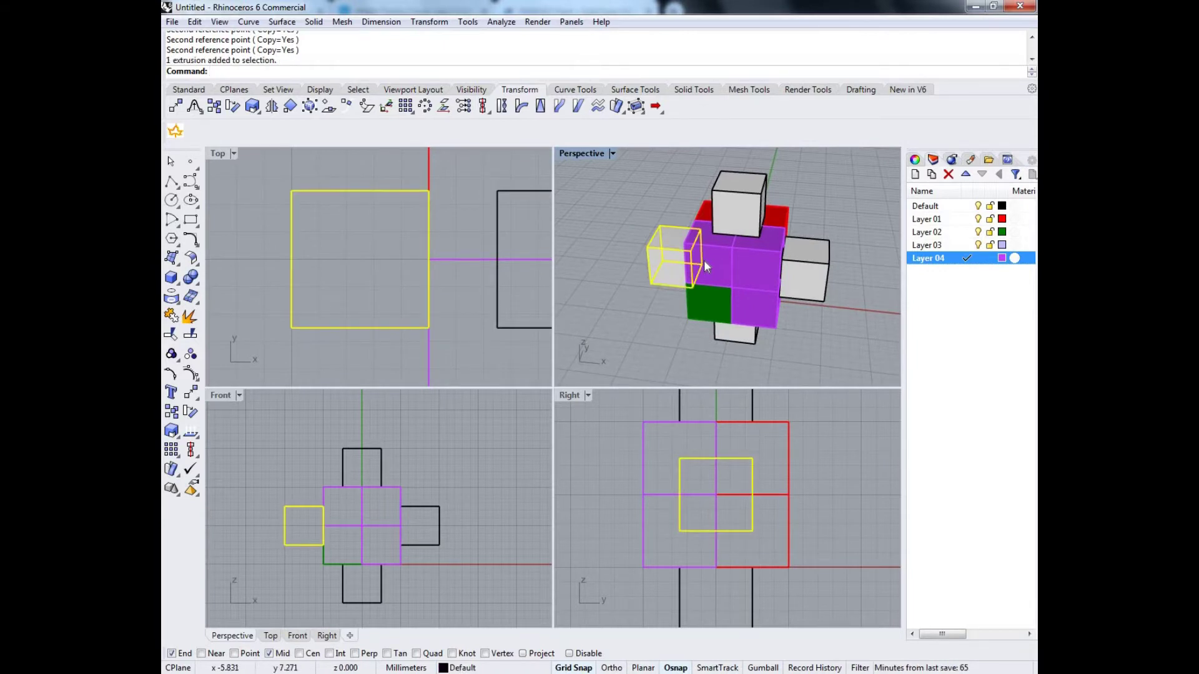
scroll(703, 260, down, 3)
scroll(703, 260, up, 3)
right_drag(703, 260, 736, 242)
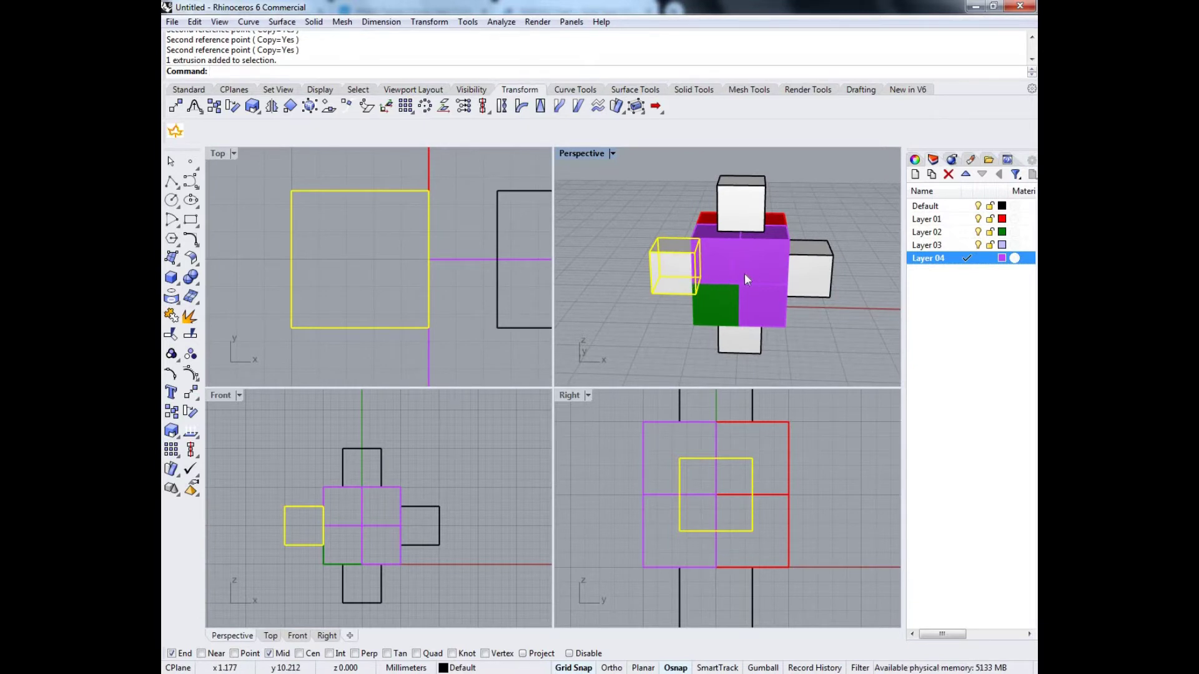
Add the right white box to the selection, leaving the top and bottom boxes deselected
shift+click(819, 275)
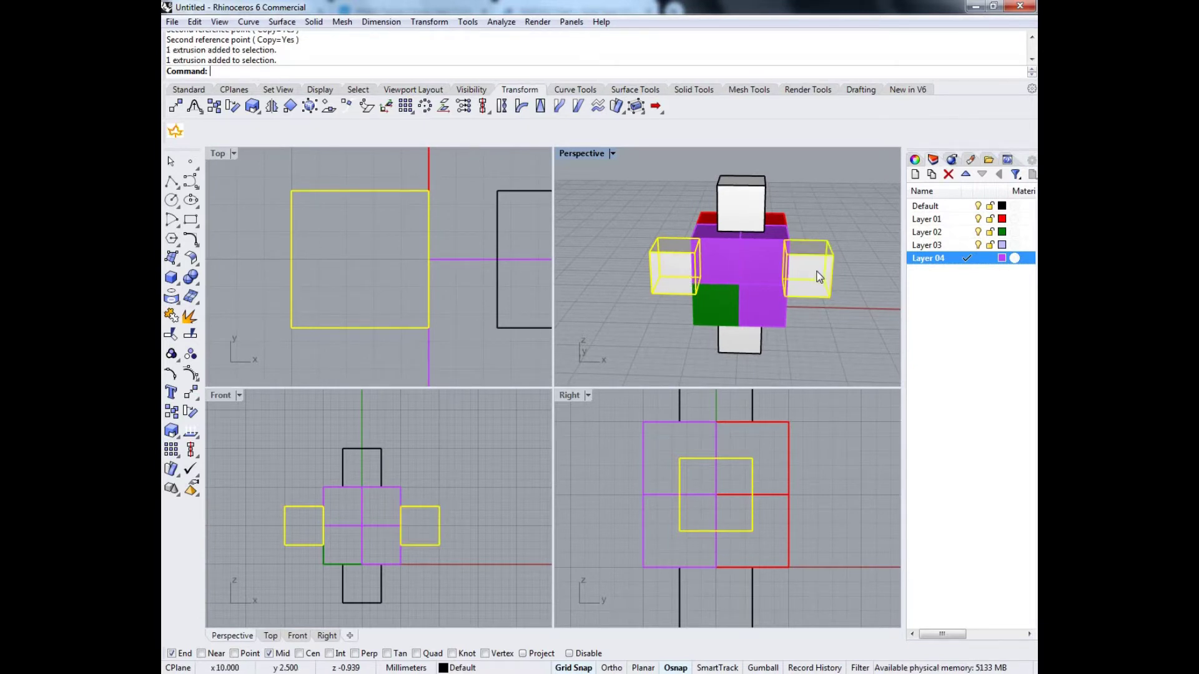
shift+click(754, 342)
shift+click(749, 214)
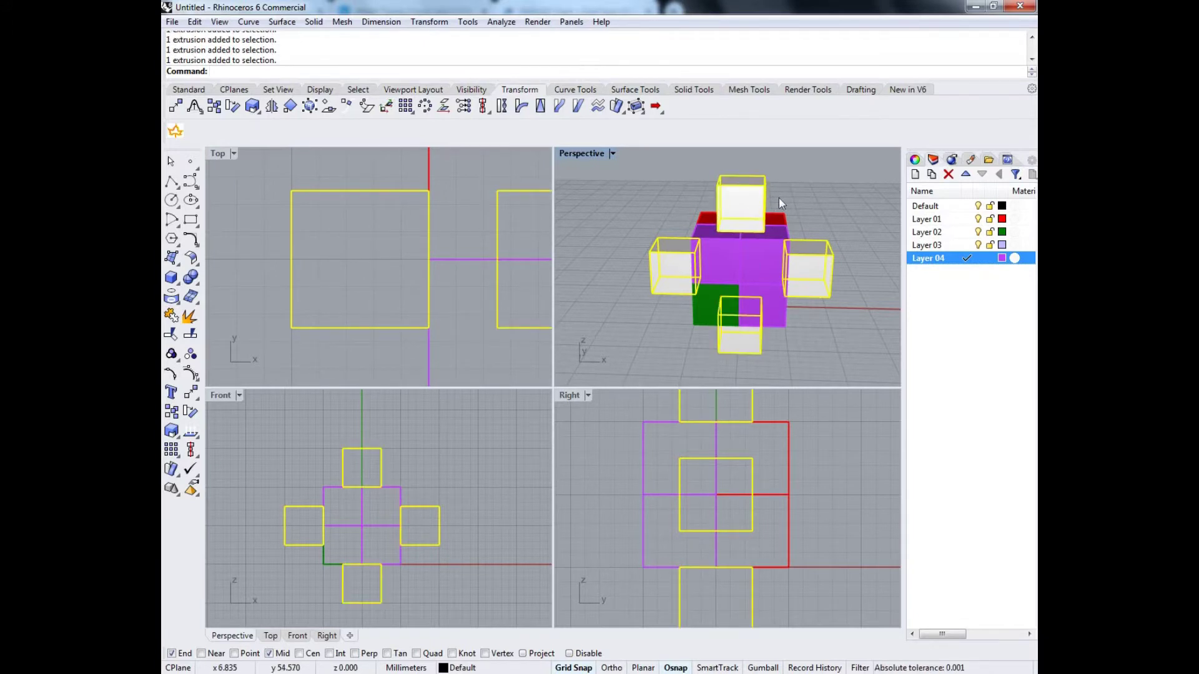
ctrl+click(749, 189)
ctrl+click(757, 352)
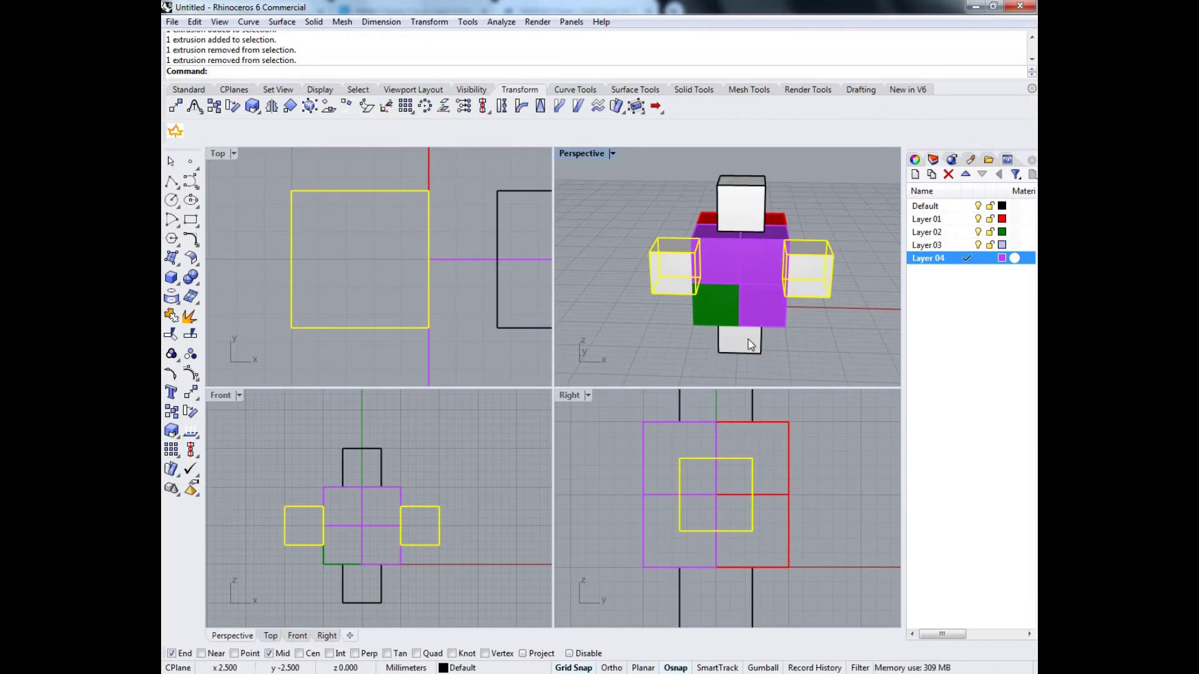
right_drag(812, 319, 710, 361)
right_drag(736, 350, 780, 351)
scroll(347, 241, down, 5)
scroll(438, 237, up, 4)
Rotate-copy the two side cubes 90° about the model centre onto the front and back faces
click(191, 412)
scroll(325, 275, down, 4)
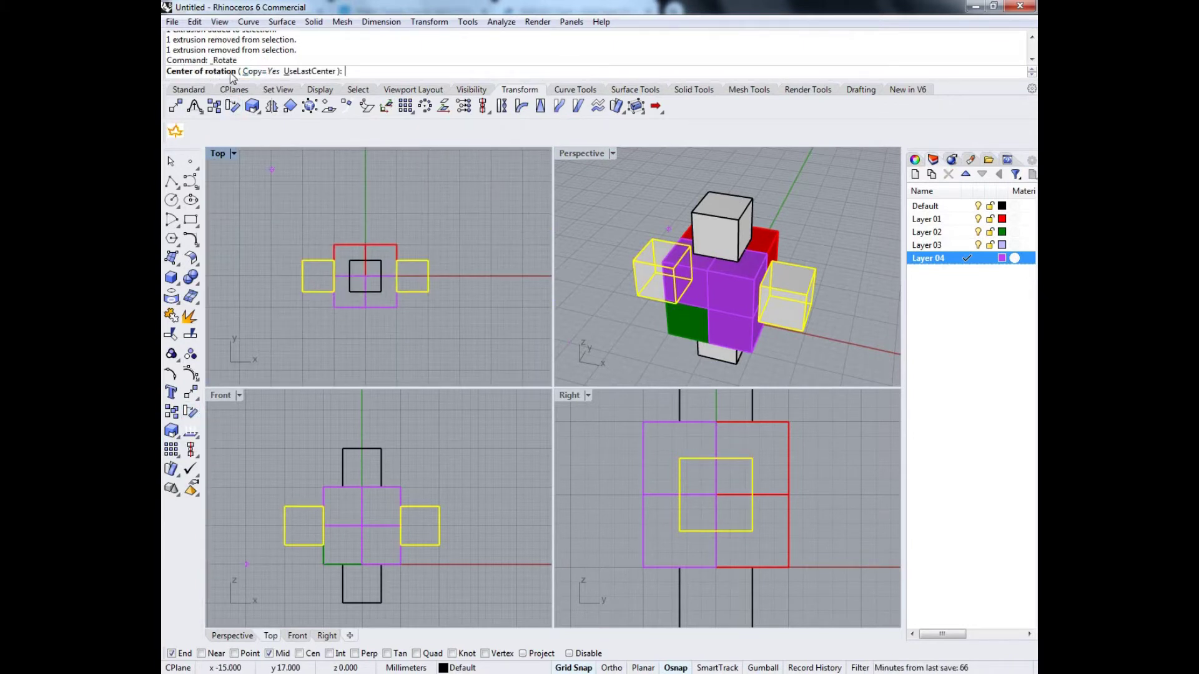
scroll(371, 265, up, 3)
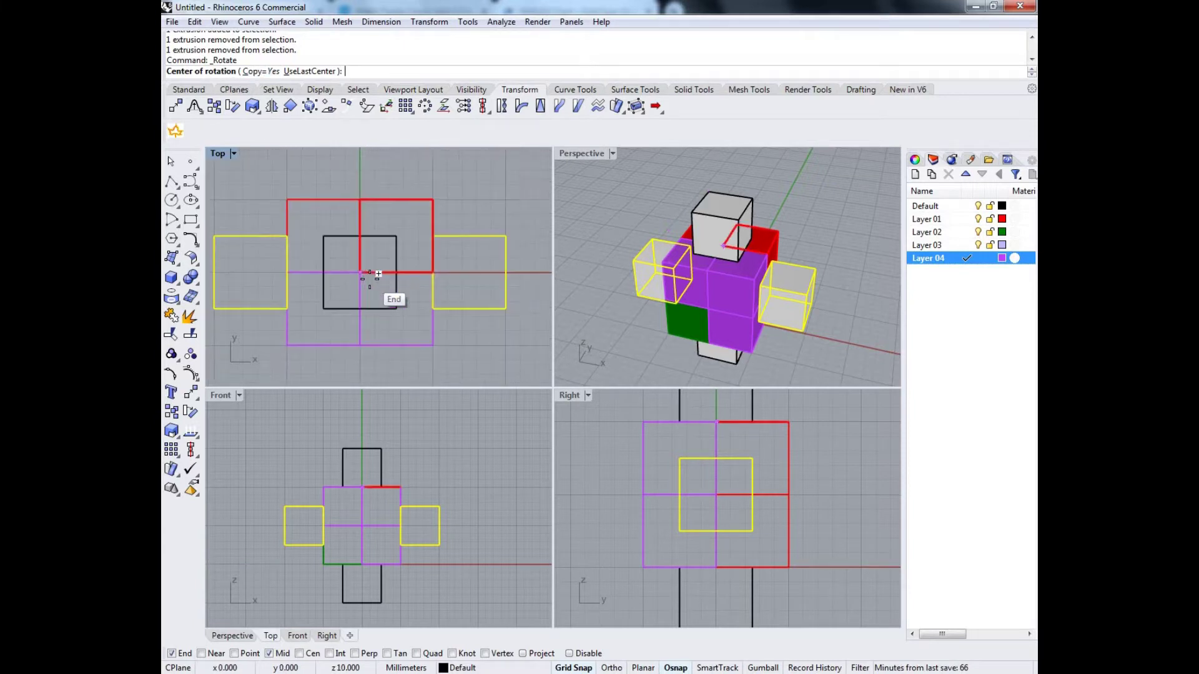
click(371, 265)
scroll(371, 266, down, 3)
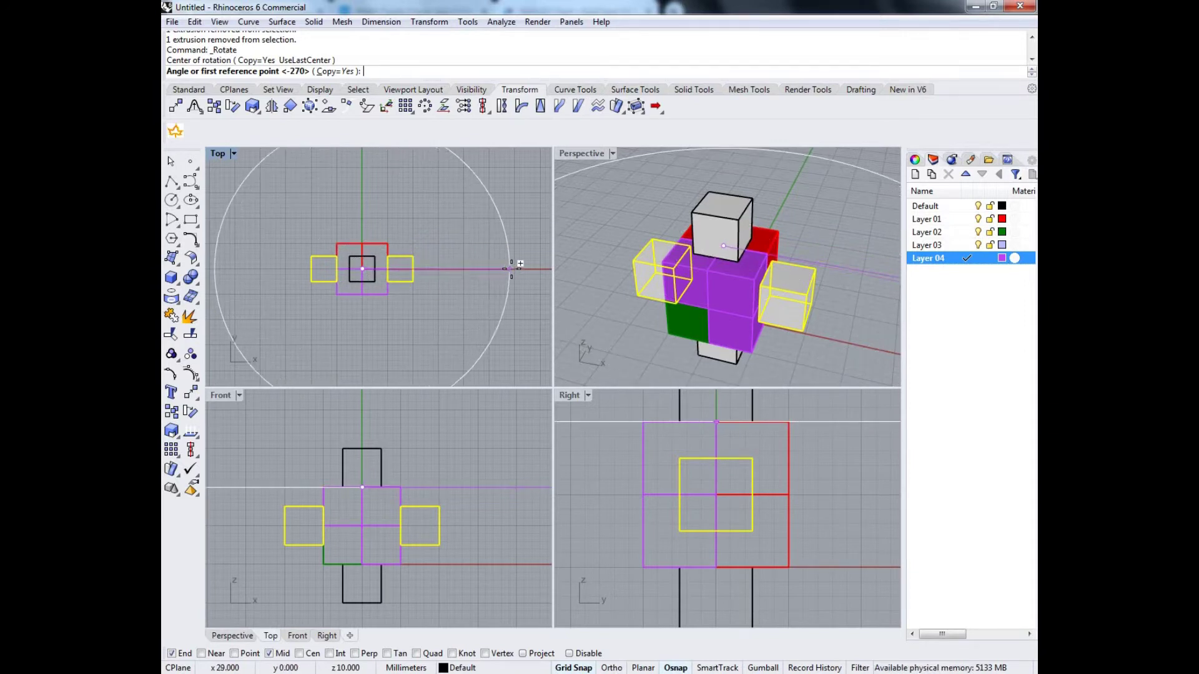
click(510, 268)
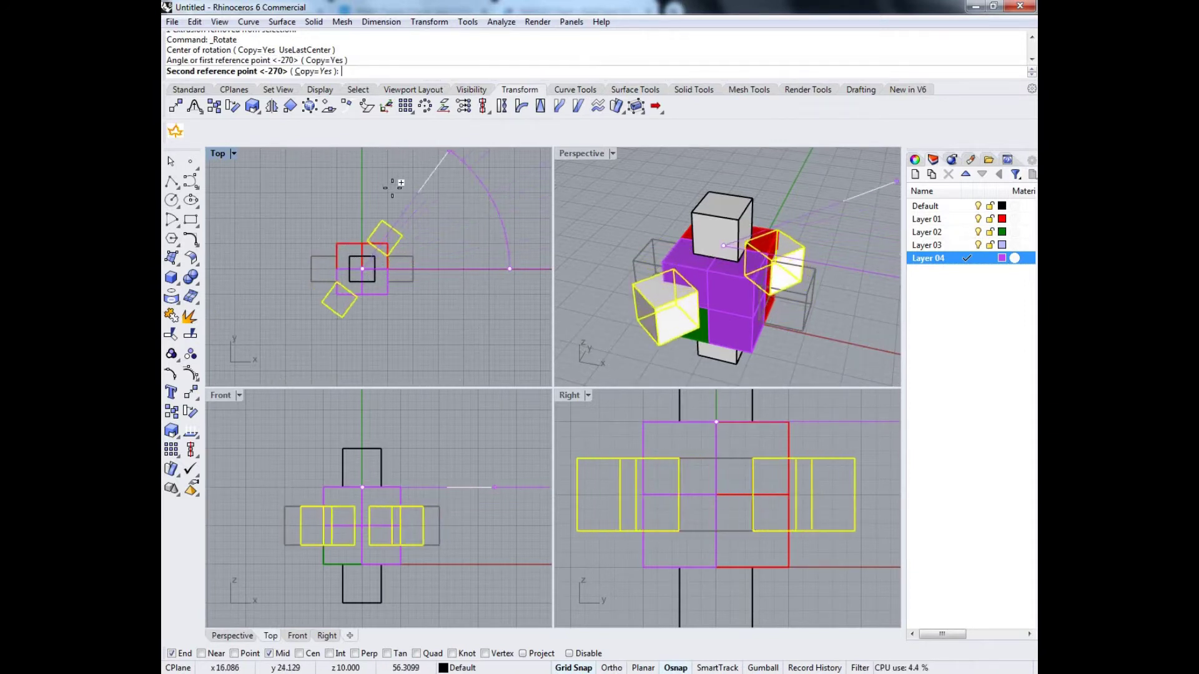
click(360, 183)
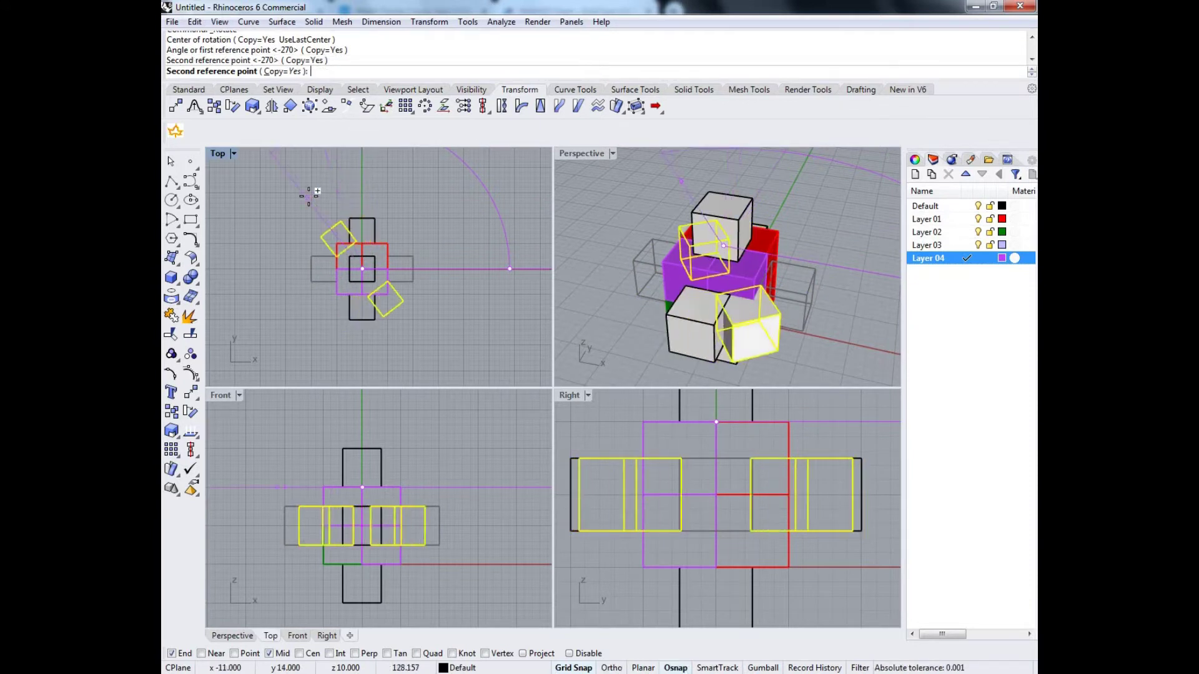
key(Return)
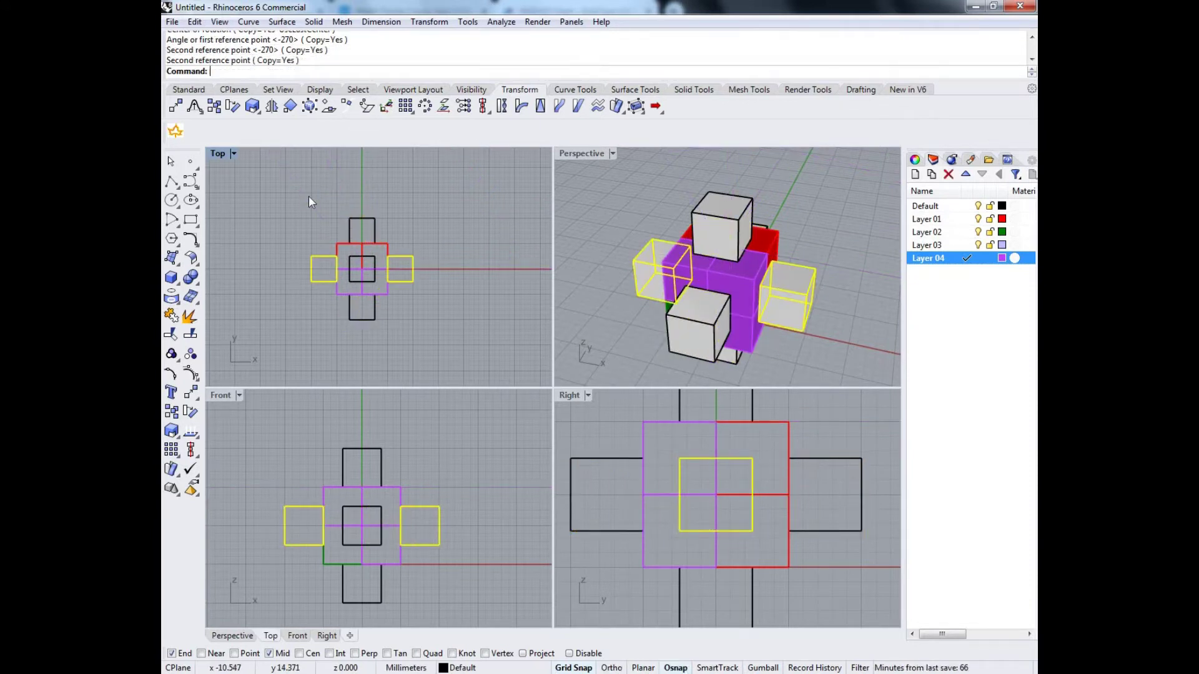
click(616, 203)
right_drag(616, 202, 493, 293)
Maximize the Perspective view, then draw a test box and delete it
double_click(581, 154)
scroll(621, 282, down, 5)
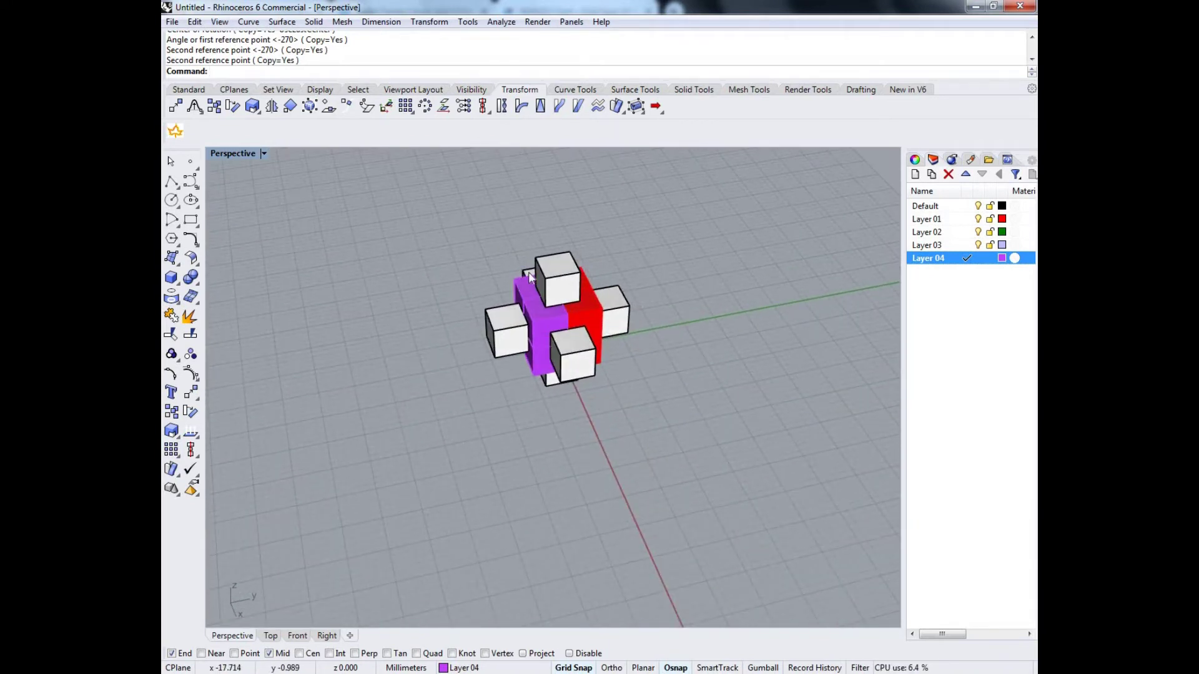
scroll(528, 272, up, 4)
scroll(497, 300, up, 3)
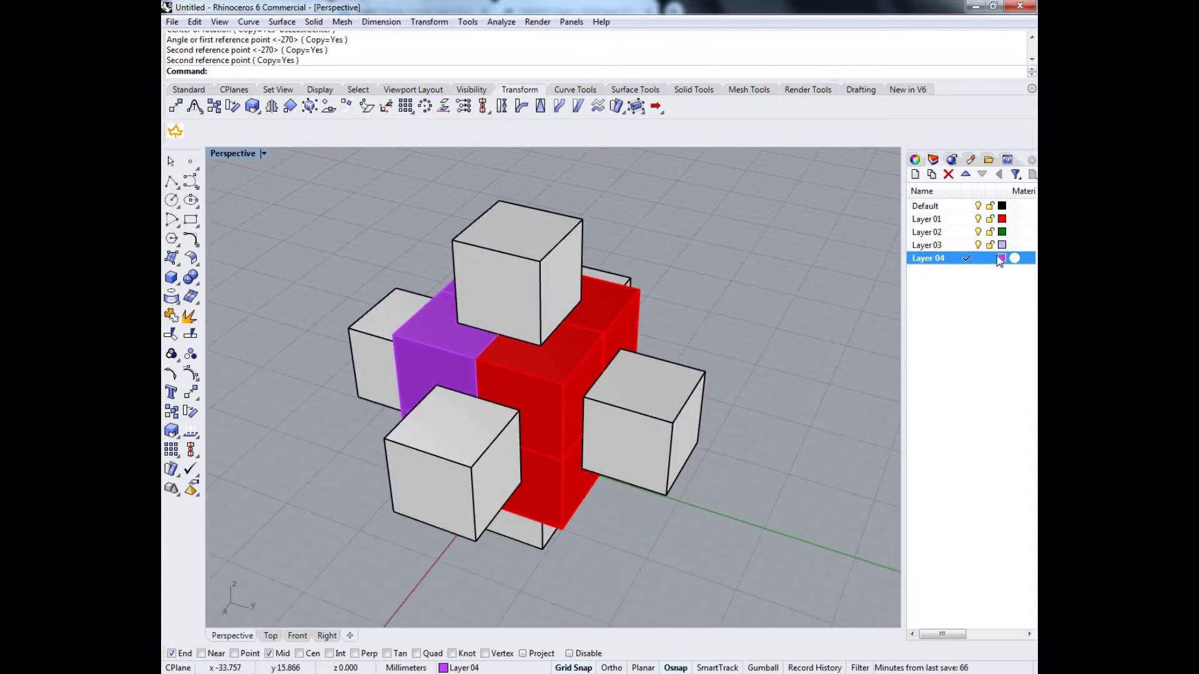
click(171, 280)
click(764, 232)
click(826, 296)
click(810, 262)
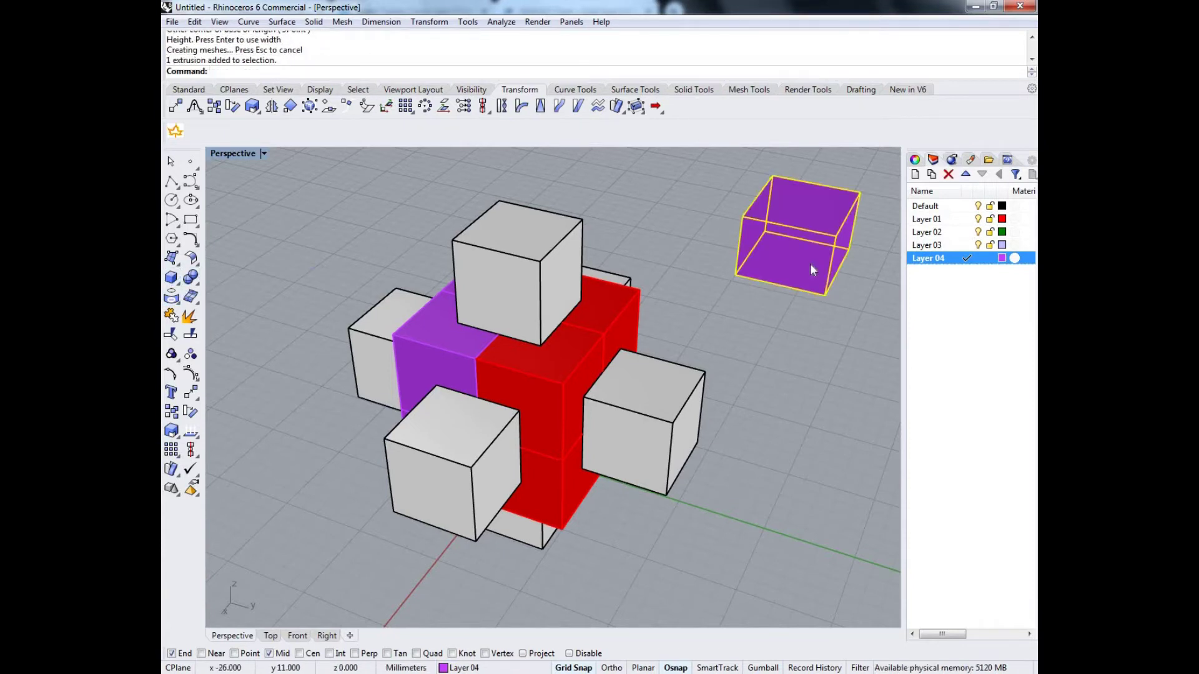
key(Delete)
Select the right and left white blocks
right_drag(785, 294, 617, 369)
click(617, 370)
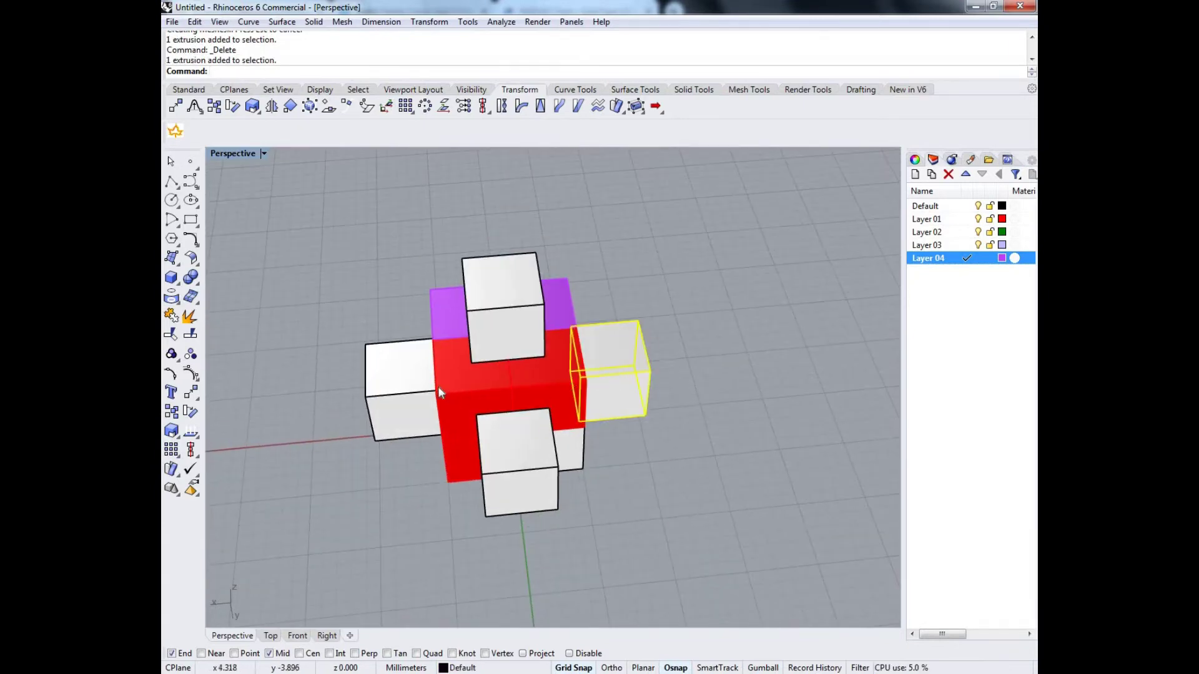
click(412, 391)
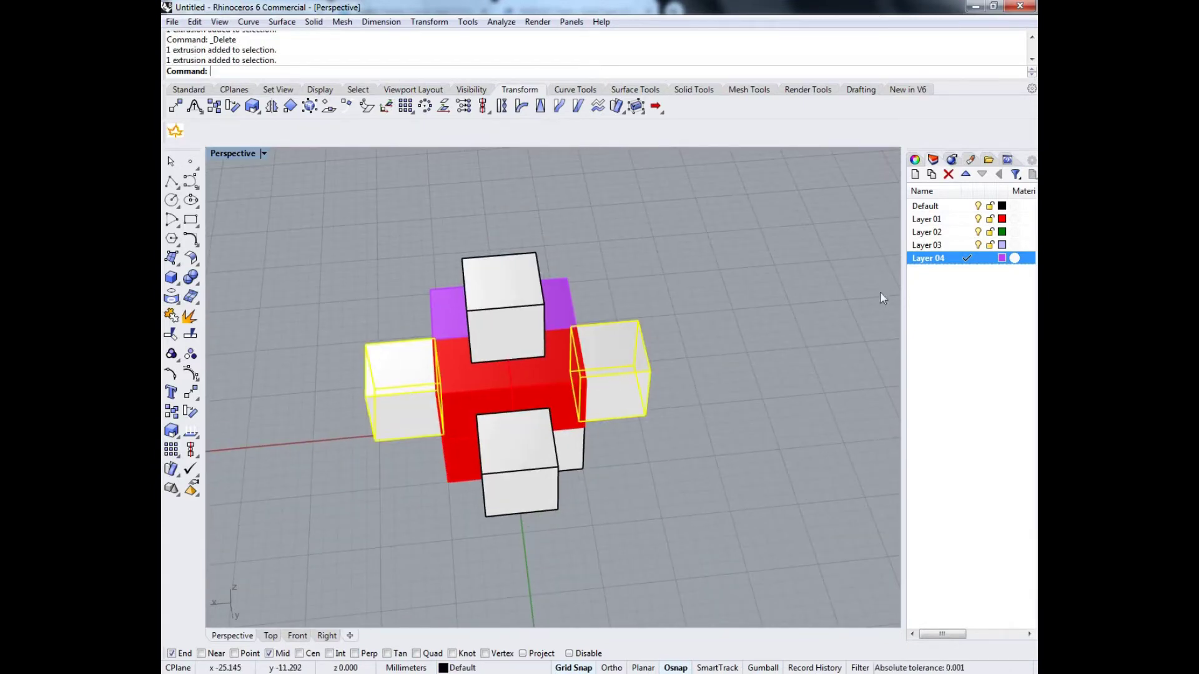
Change the selected white blocks to green Layer 02
right_click(956, 233)
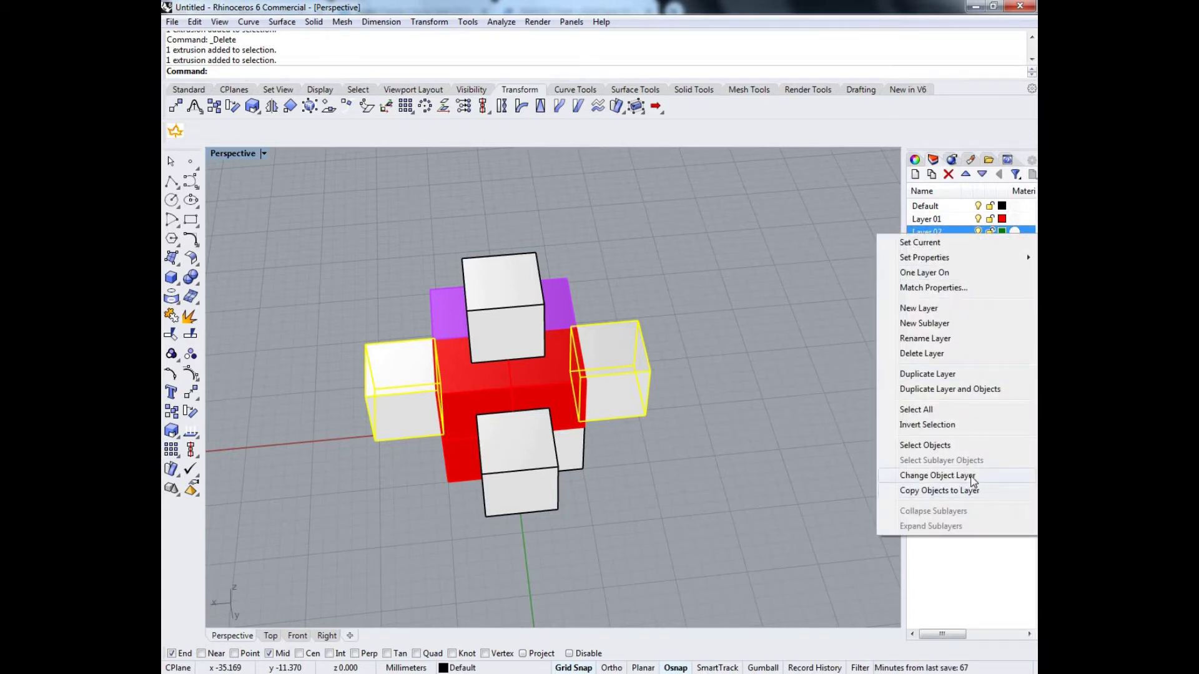
click(973, 476)
click(746, 457)
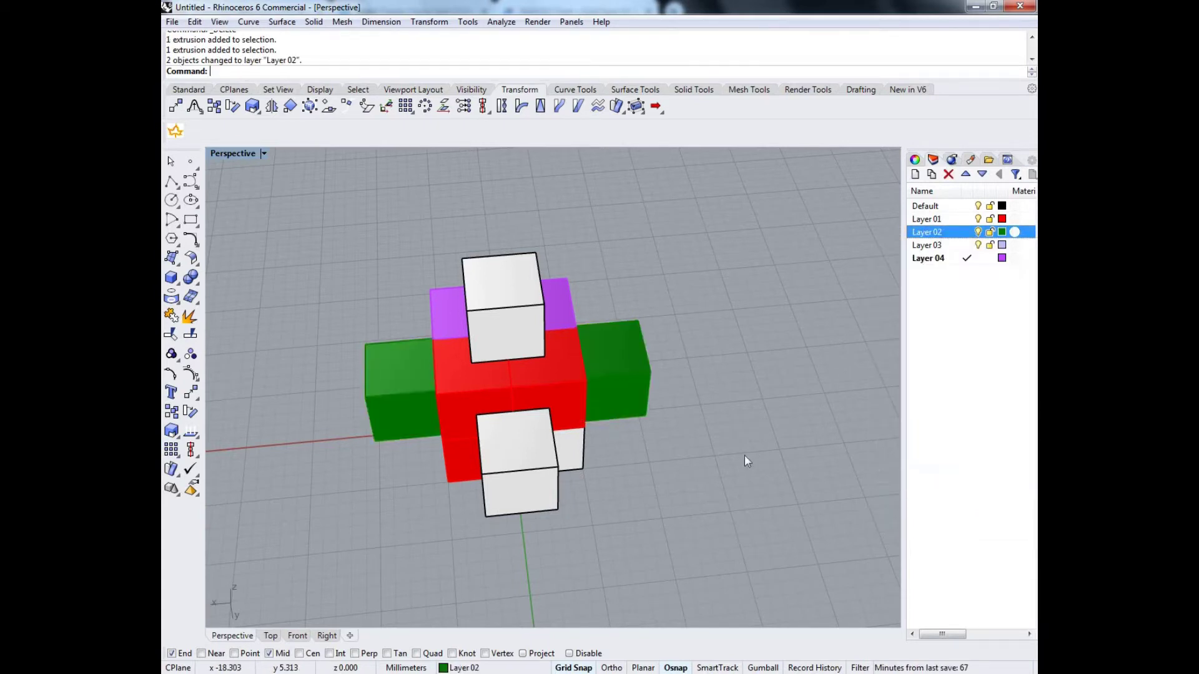
right_drag(799, 412, 239, 378)
right_drag(893, 424, 771, 454)
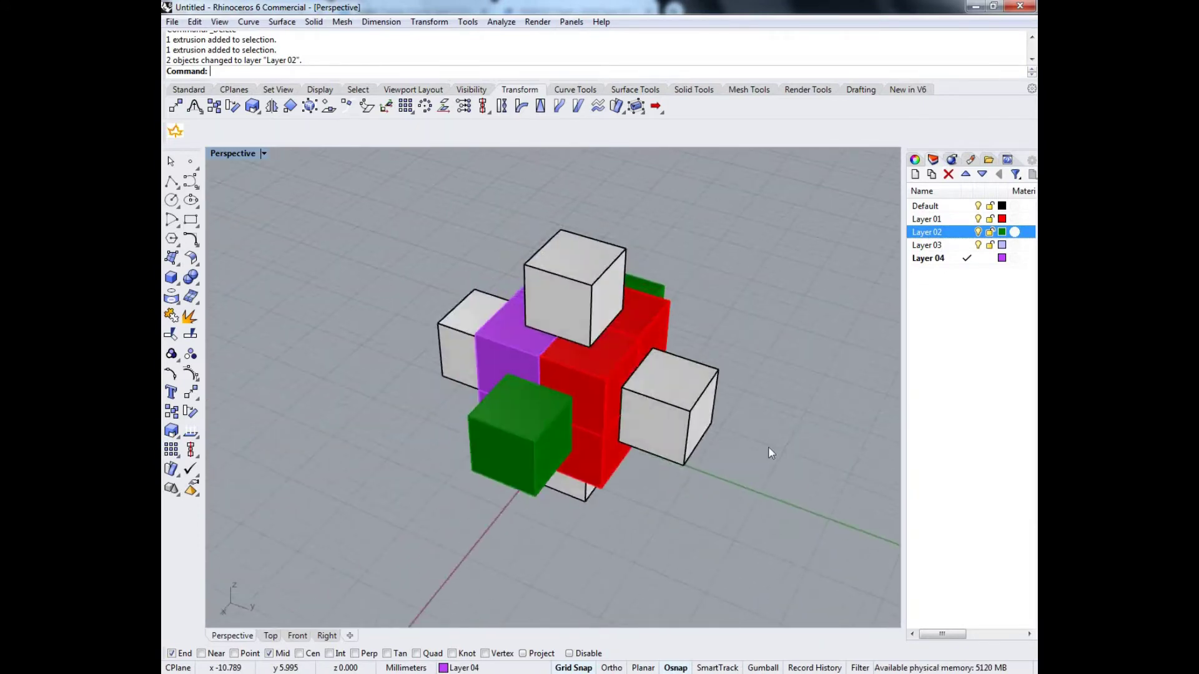
Select another pair of white blocks and change them to red Layer 01
click(695, 429)
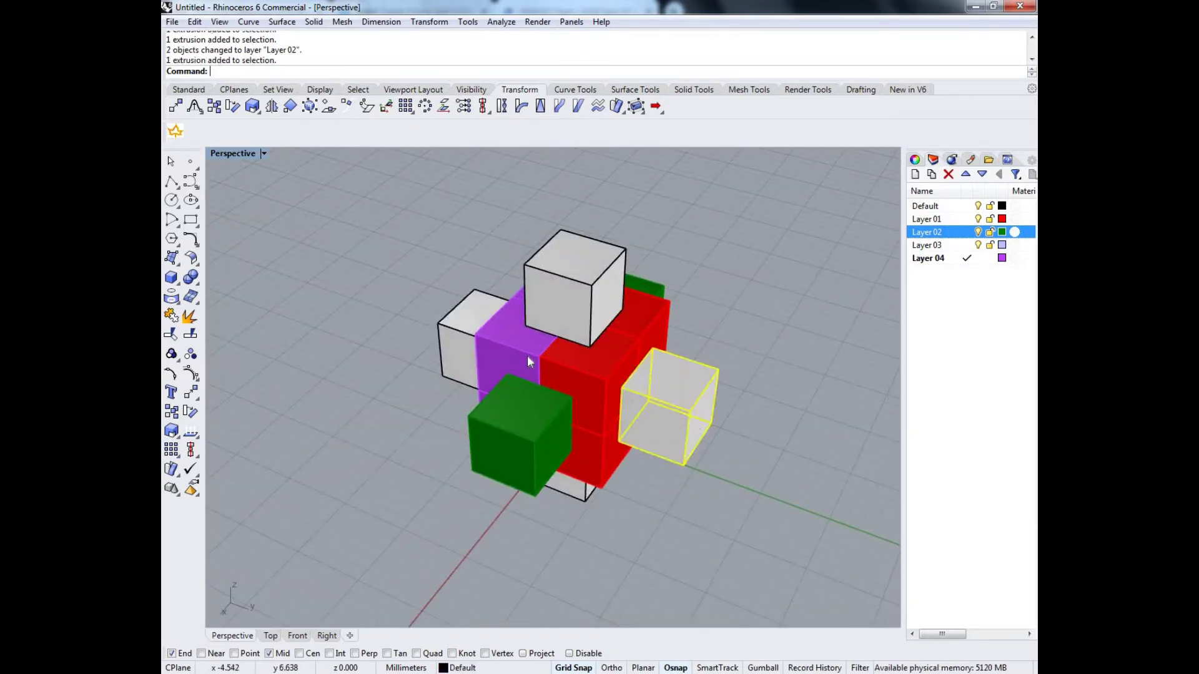
shift+click(466, 330)
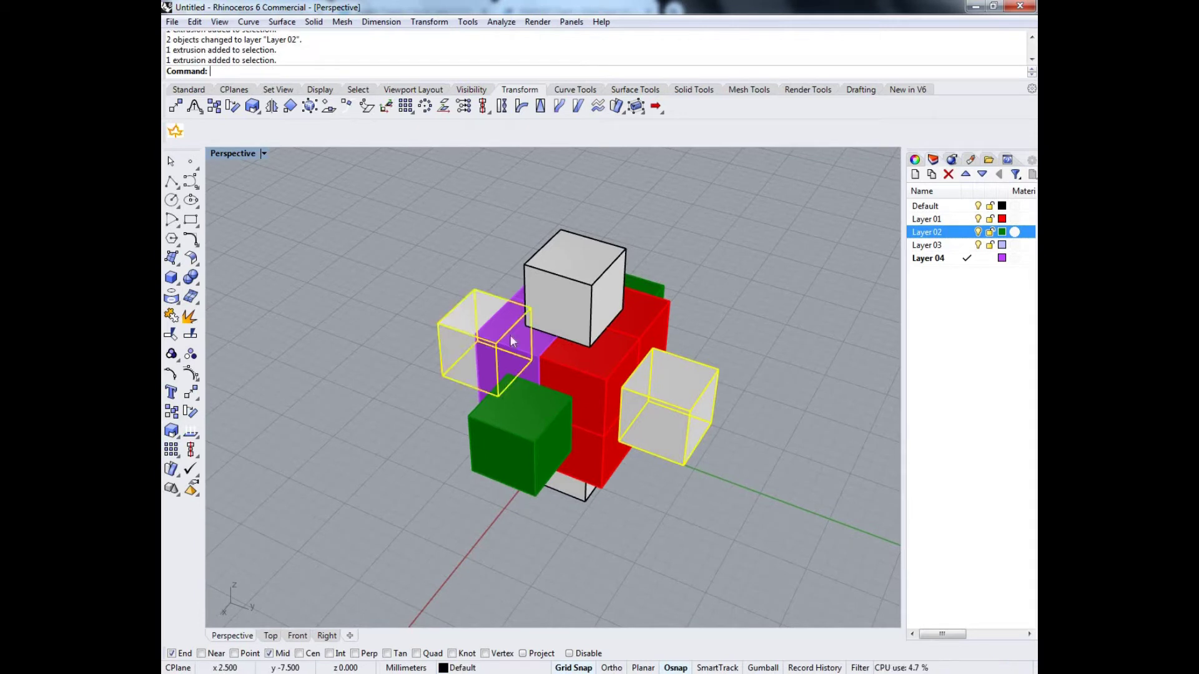
right_click(962, 220)
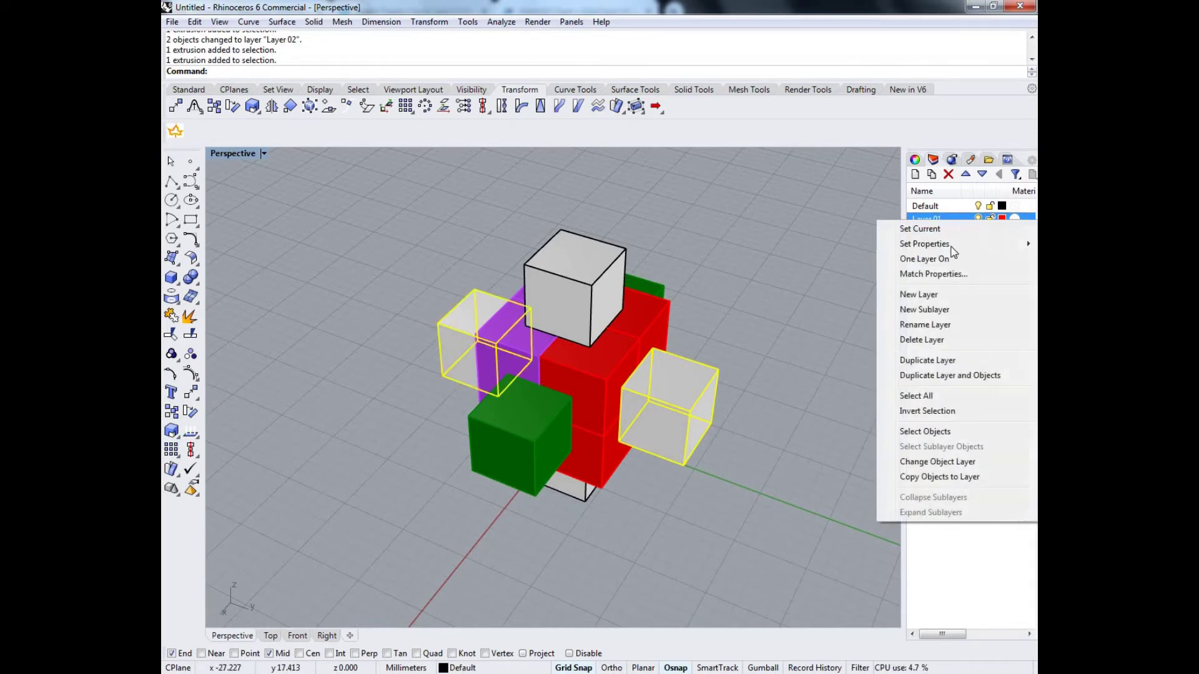
click(960, 466)
click(759, 366)
right_drag(793, 388, 498, 415)
click(489, 406)
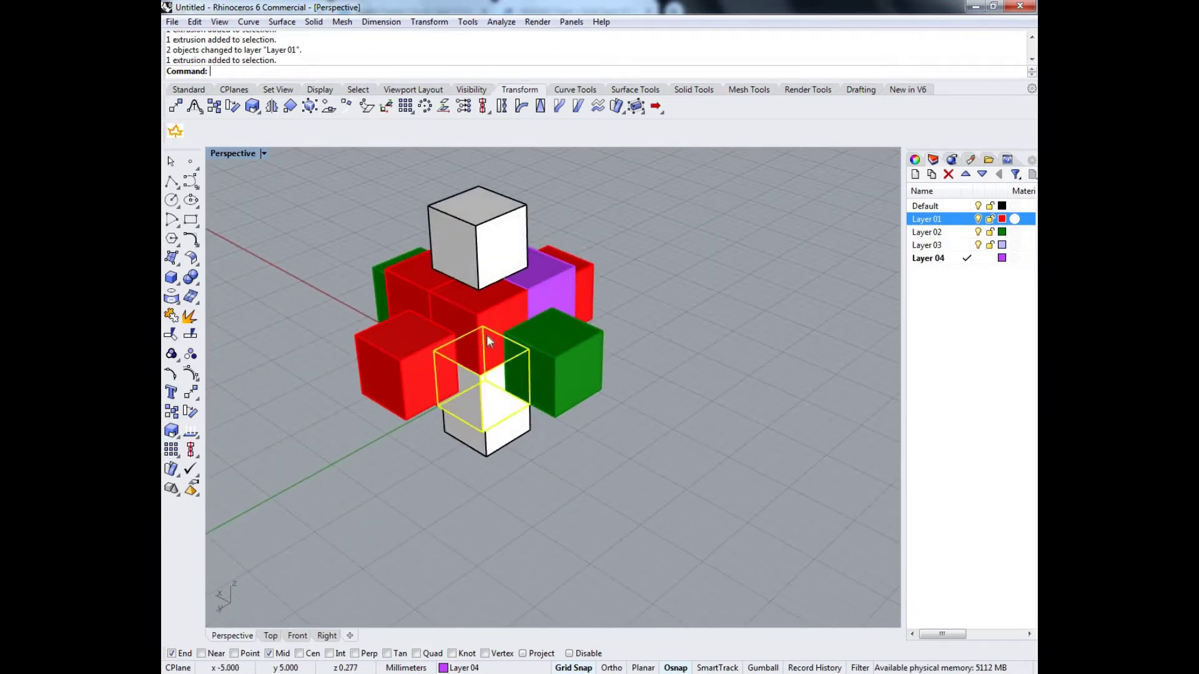
Add the other two stacked blocks and the purple middle block to the selection
shift+click(490, 309)
shift+click(553, 286)
right_drag(758, 247, 536, 366)
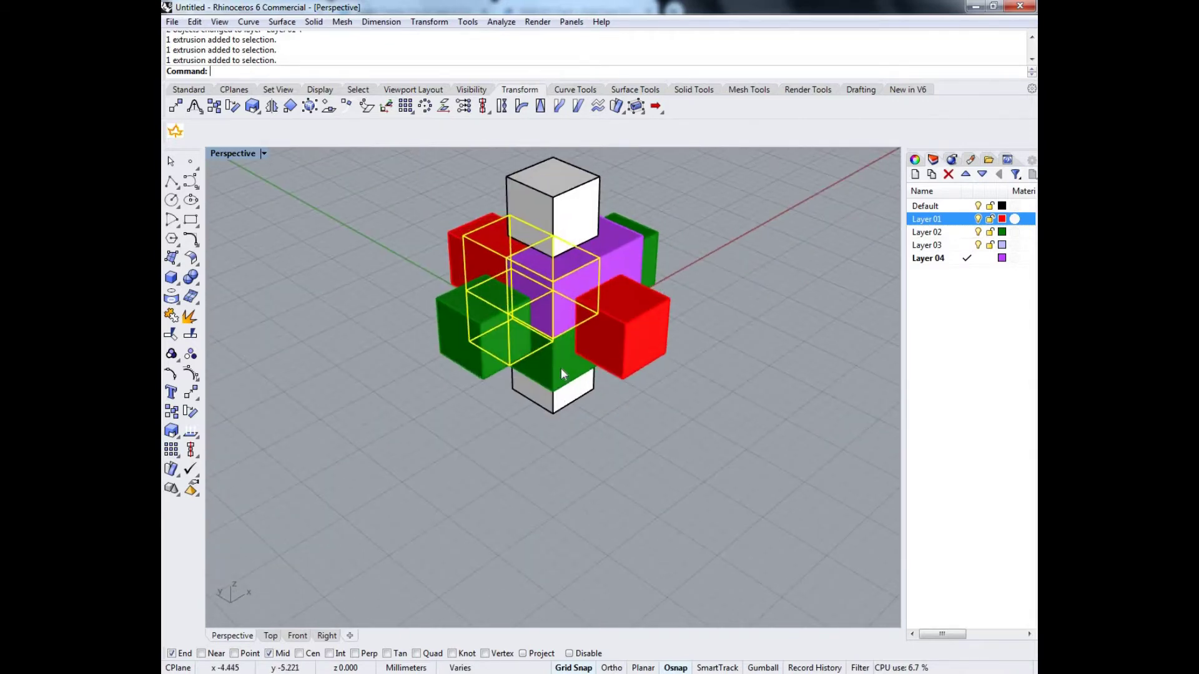
right_drag(685, 297, 654, 323)
shift+click(661, 347)
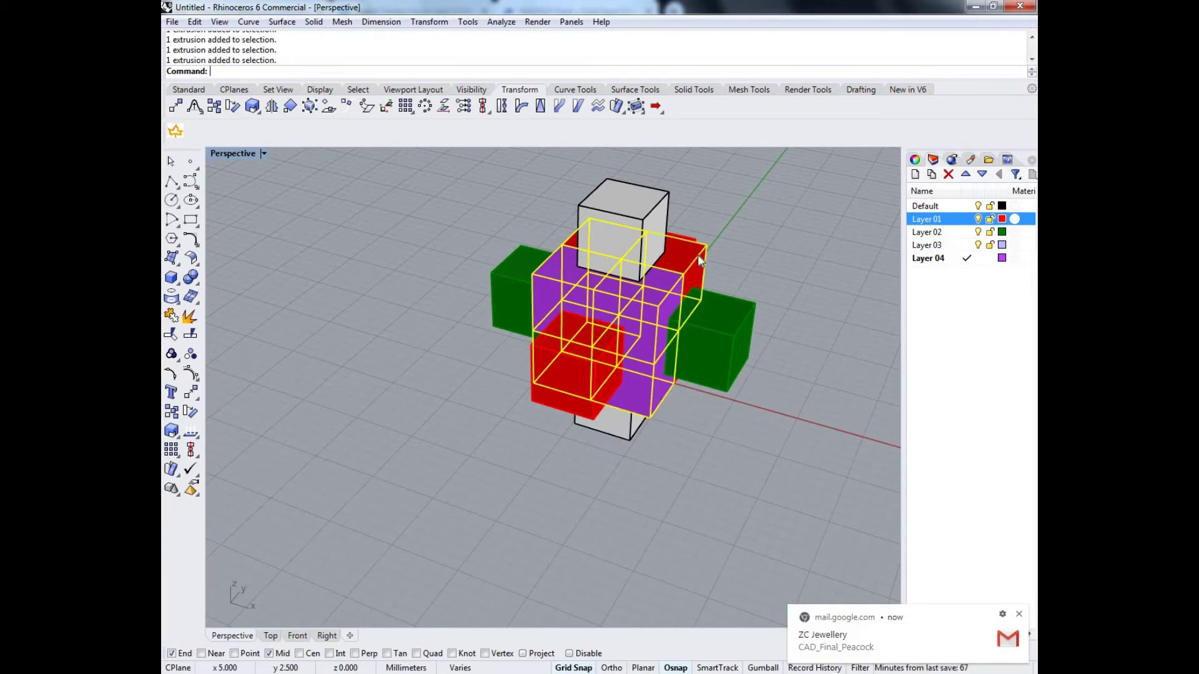
right_drag(698, 256, 581, 335)
right_drag(674, 360, 812, 243)
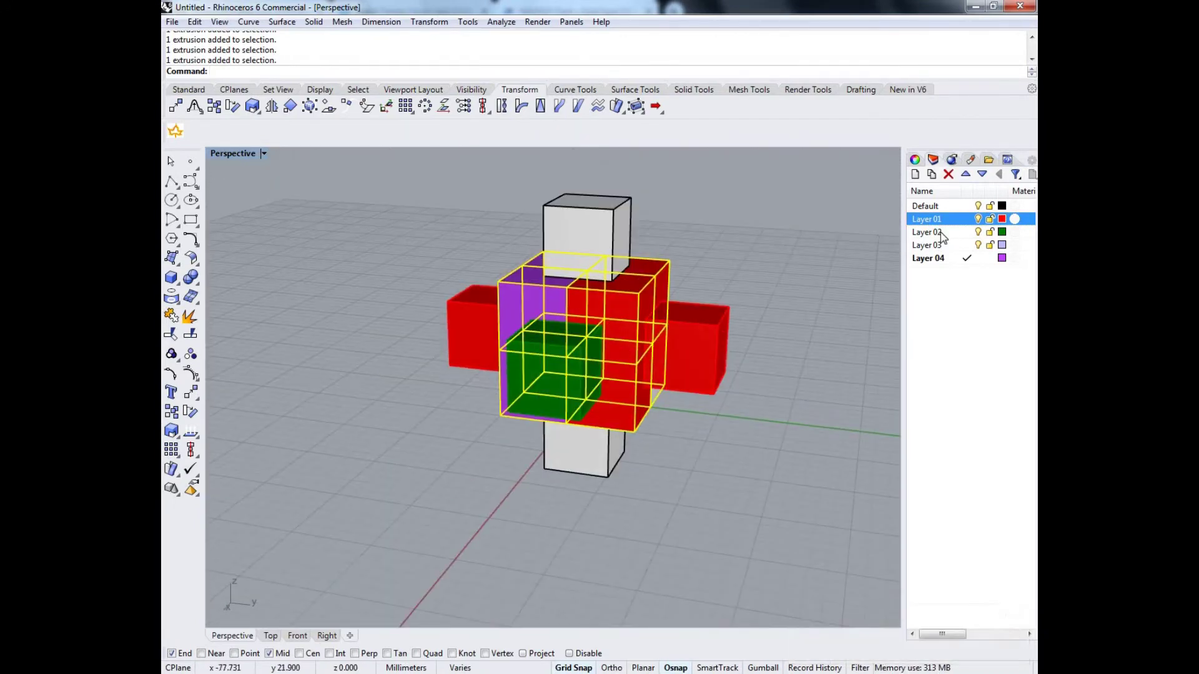
Change the five selected blocks to purple Layer 04
click(940, 259)
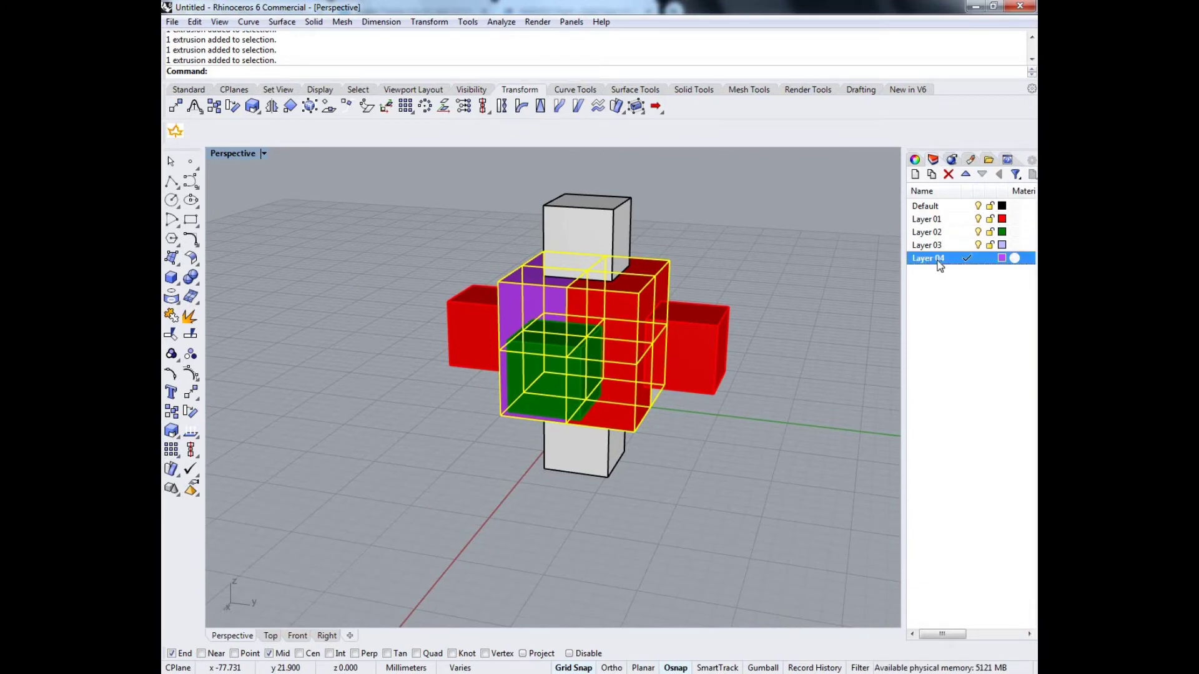
right_click(940, 259)
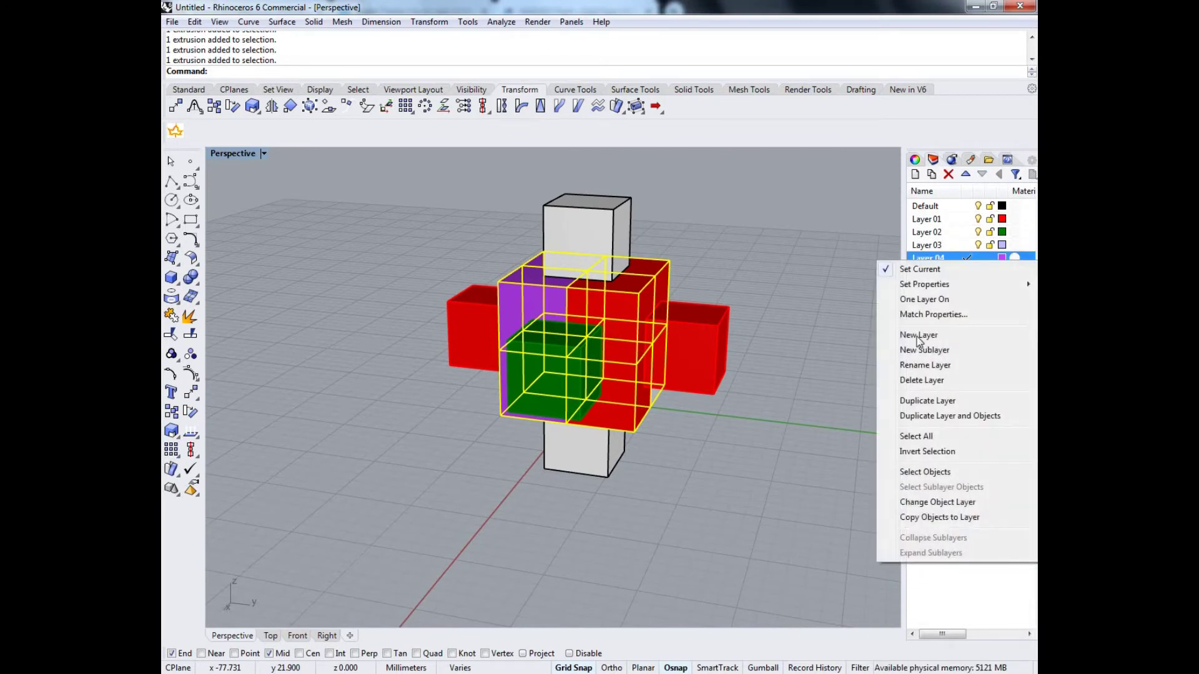
click(954, 503)
click(816, 361)
right_drag(759, 249, 651, 355)
scroll(589, 397, down, 3)
scroll(631, 362, up, 3)
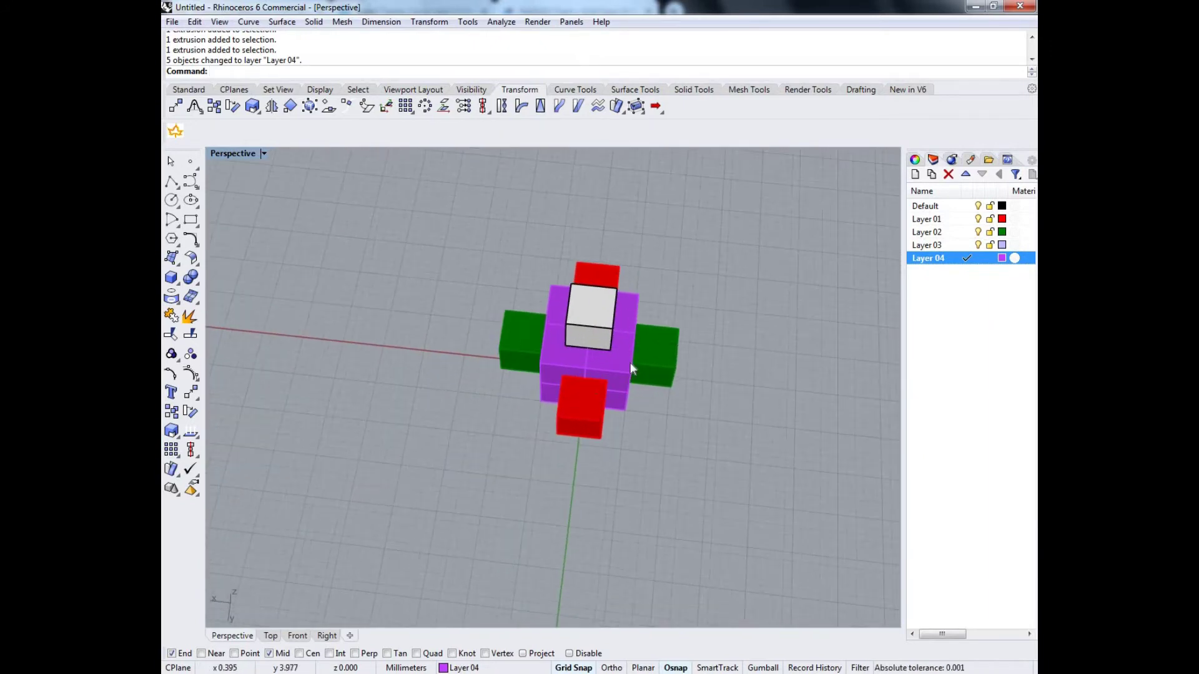
right_drag(671, 363, 682, 298)
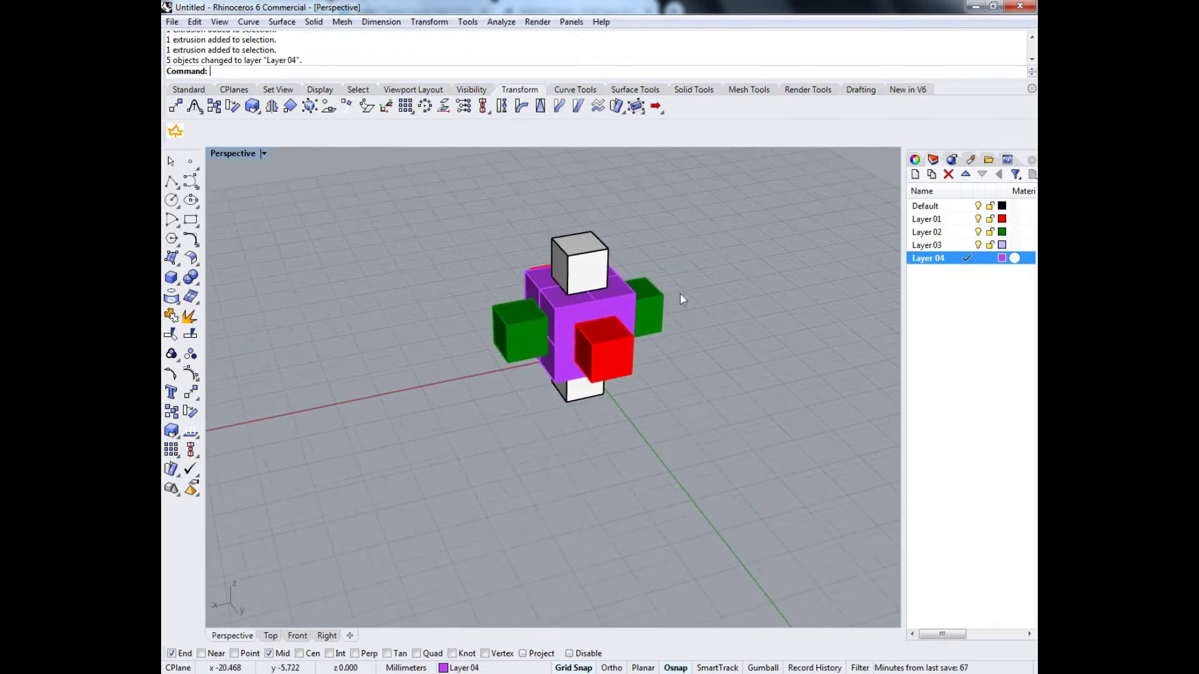
Push the left green cube into the purple block so it overlaps
click(693, 89)
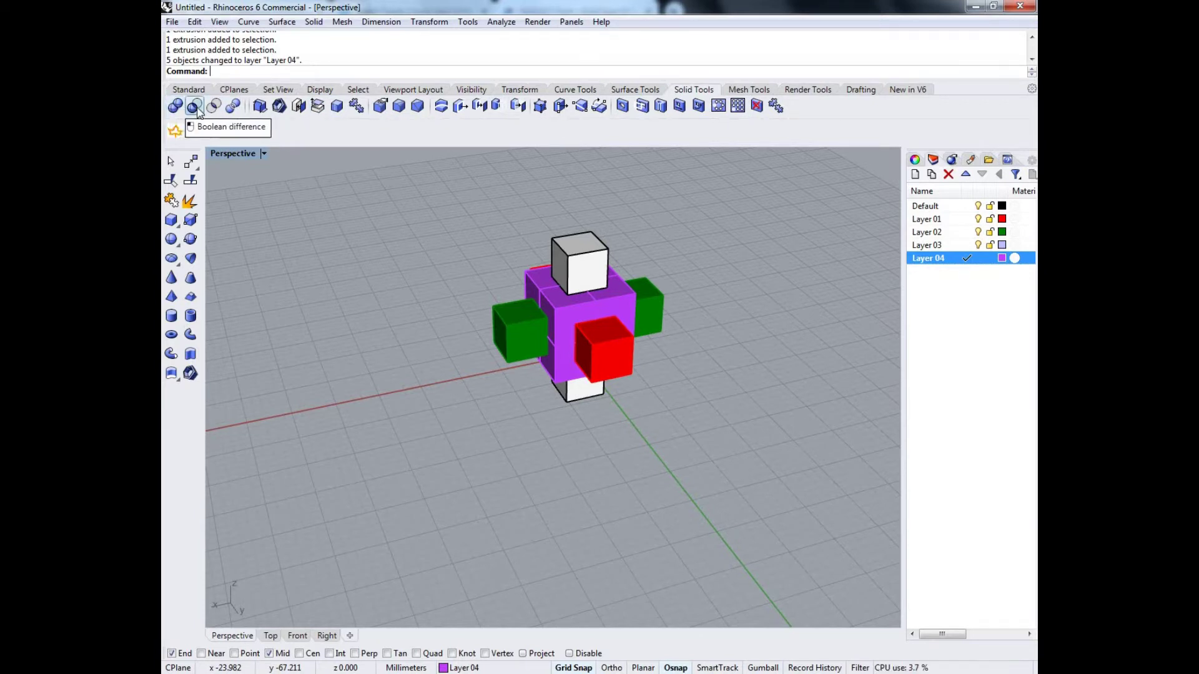
right_drag(527, 407, 656, 481)
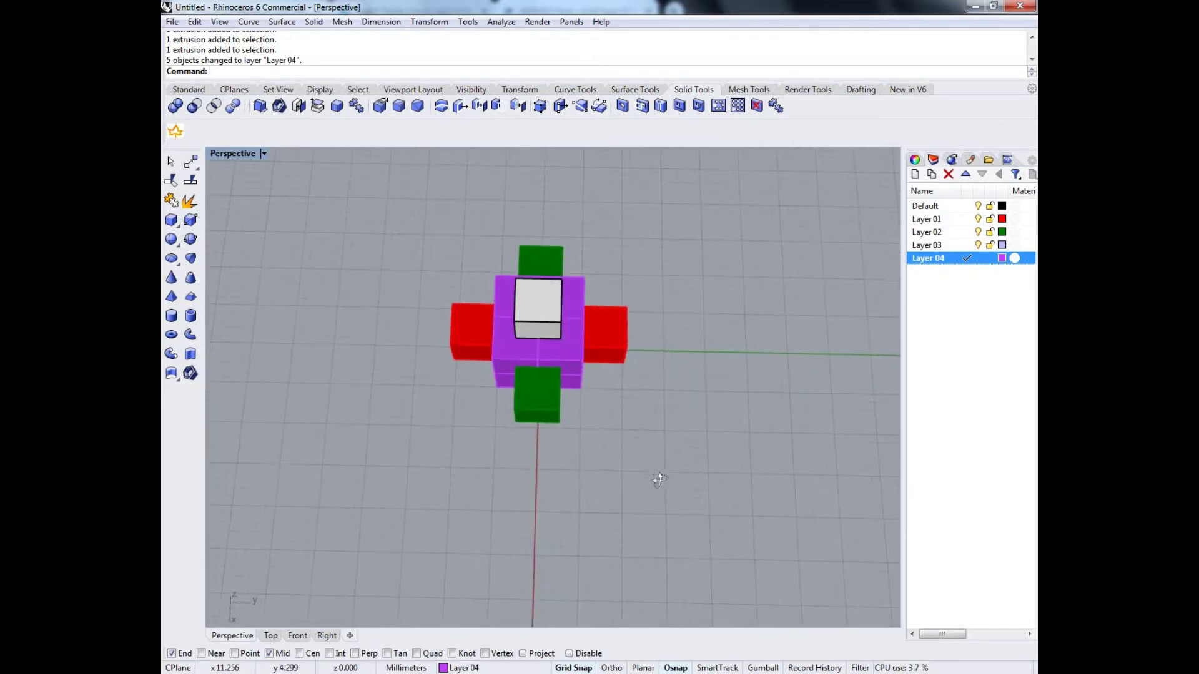
right_drag(661, 382, 558, 318)
scroll(556, 313, up, 3)
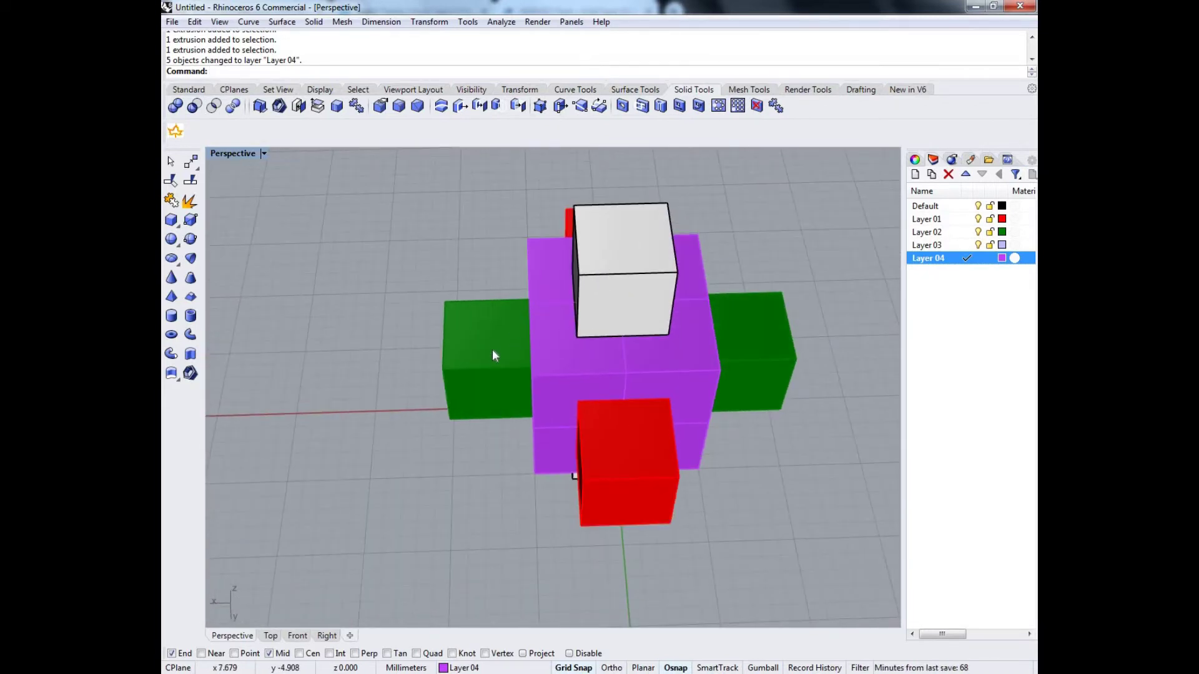
click(493, 355)
right_drag(497, 313, 470, 393)
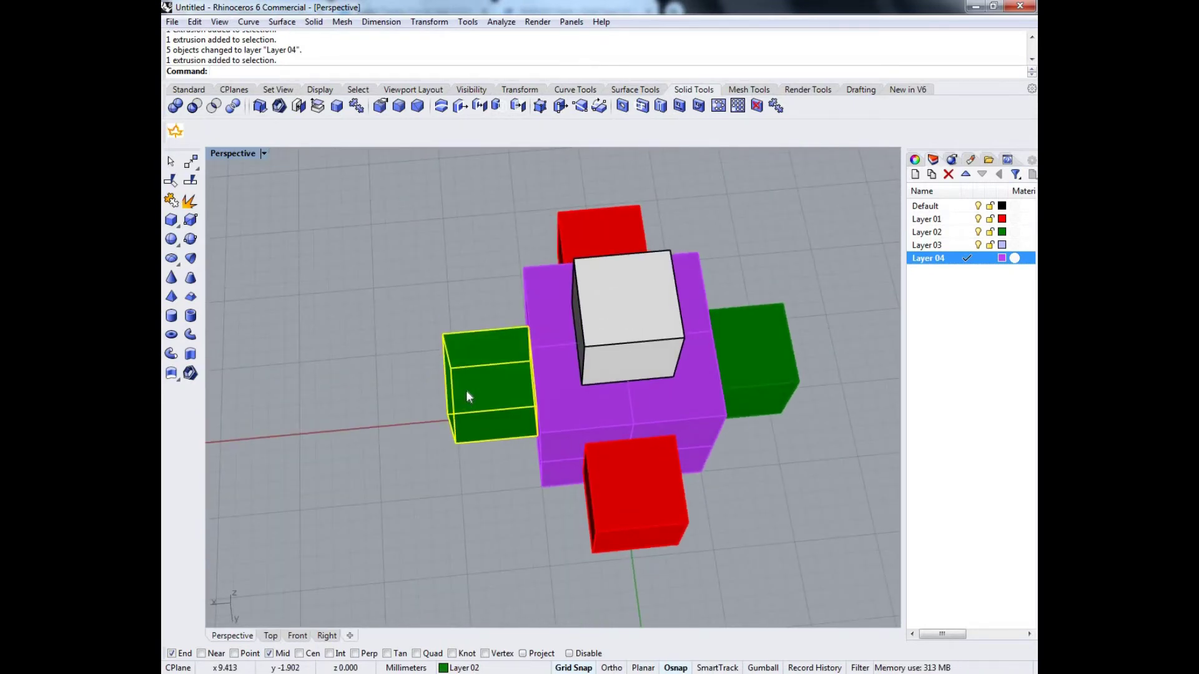
drag(465, 391, 516, 394)
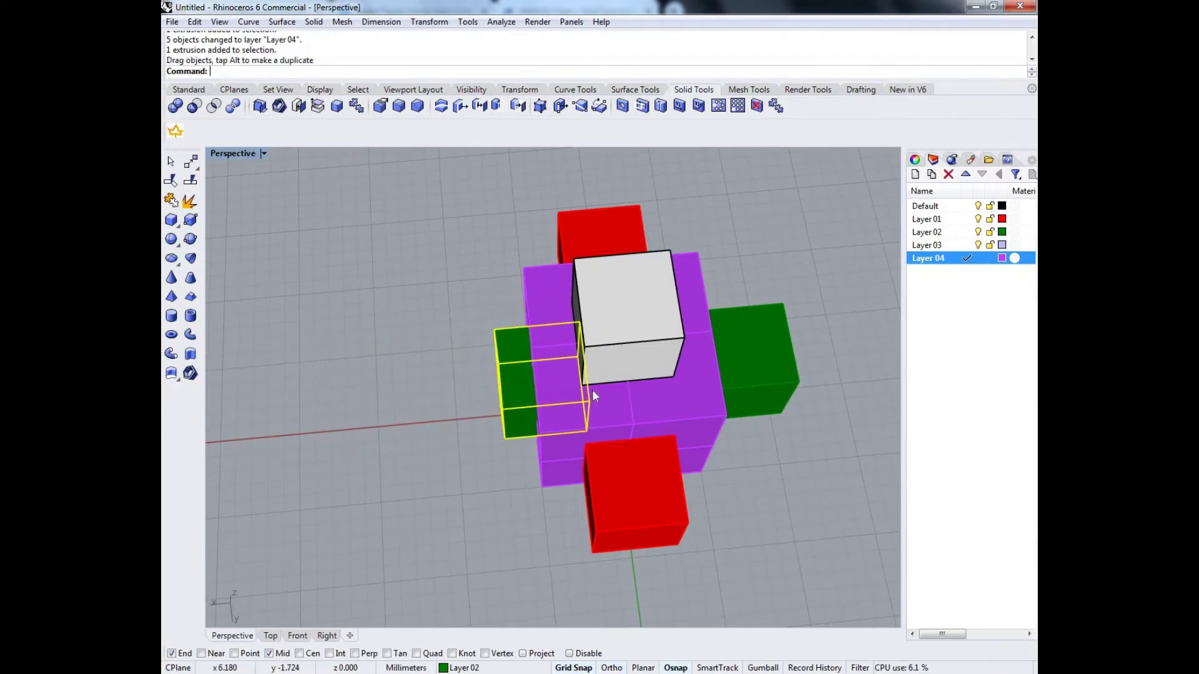
Move the other green cube into the purple block and clear the selection
right_drag(816, 383, 756, 437)
drag(755, 437, 722, 444)
right_drag(762, 414, 763, 337)
click(770, 356)
Orbit the model to check cube placement, ending with the red cube front-right
right_drag(782, 417, 573, 404)
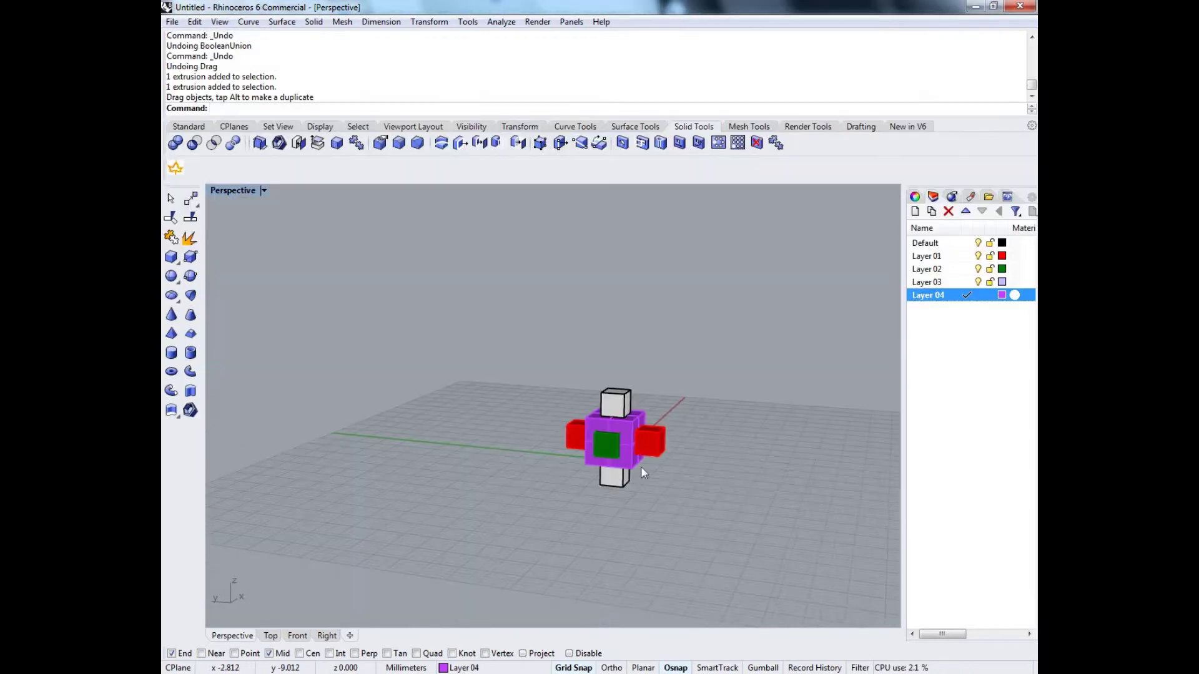
scroll(641, 467, up, 5)
right_drag(628, 428, 545, 430)
scroll(544, 430, down, 3)
right_drag(744, 484, 686, 98)
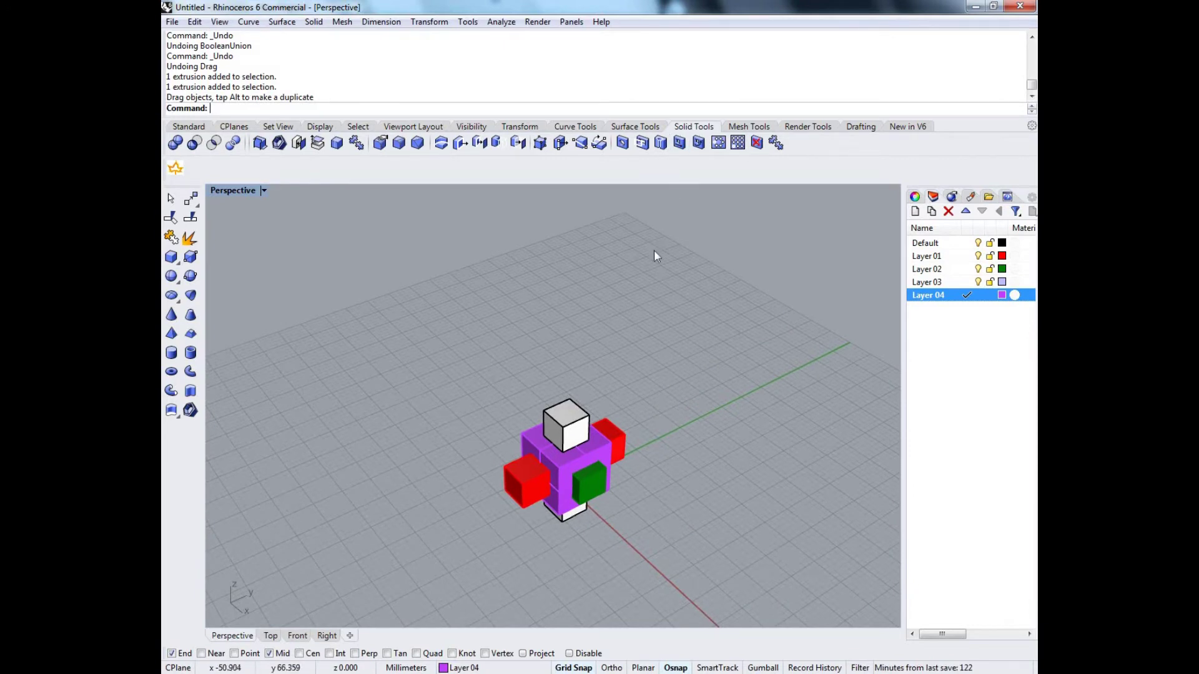
scroll(601, 450, up, 3)
right_drag(601, 451, 812, 338)
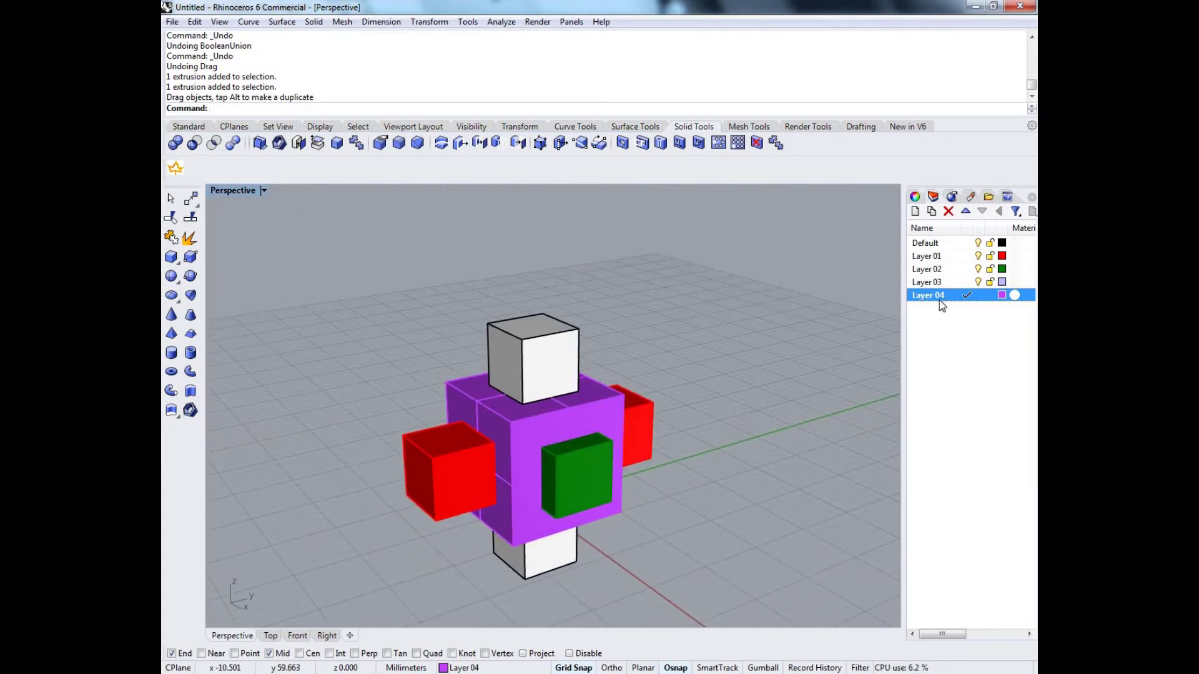
right_click(939, 301)
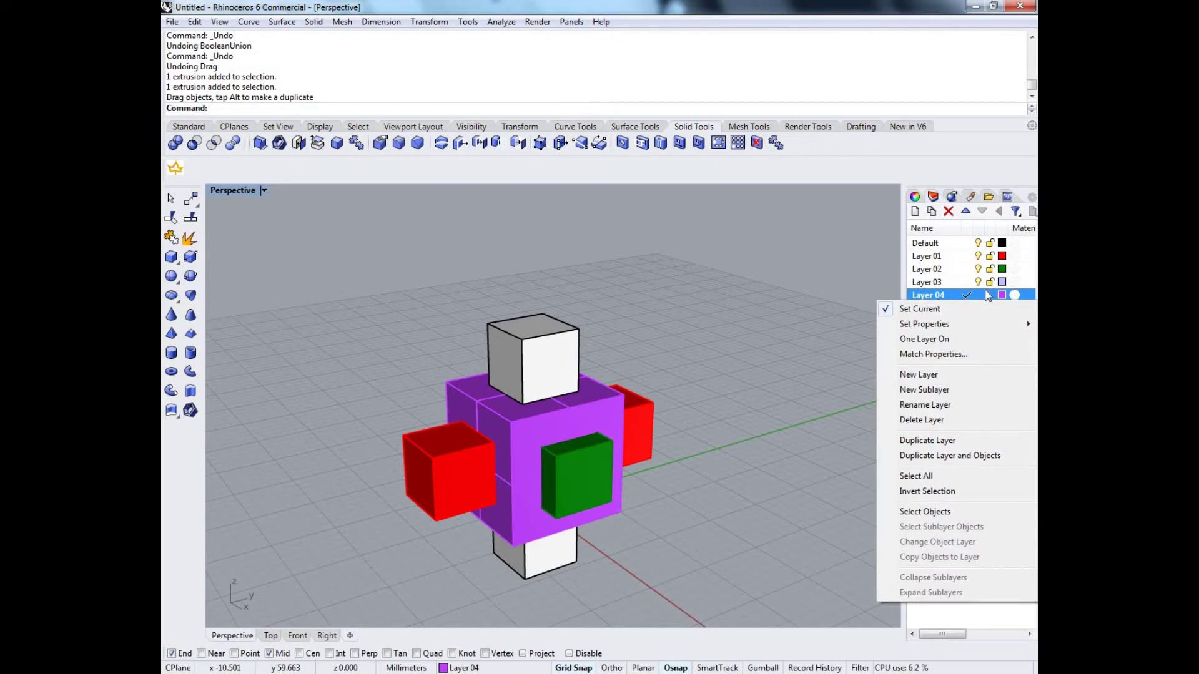
Boolean-difference the two green boxes from the Layer 04 purple blocks
click(926, 512)
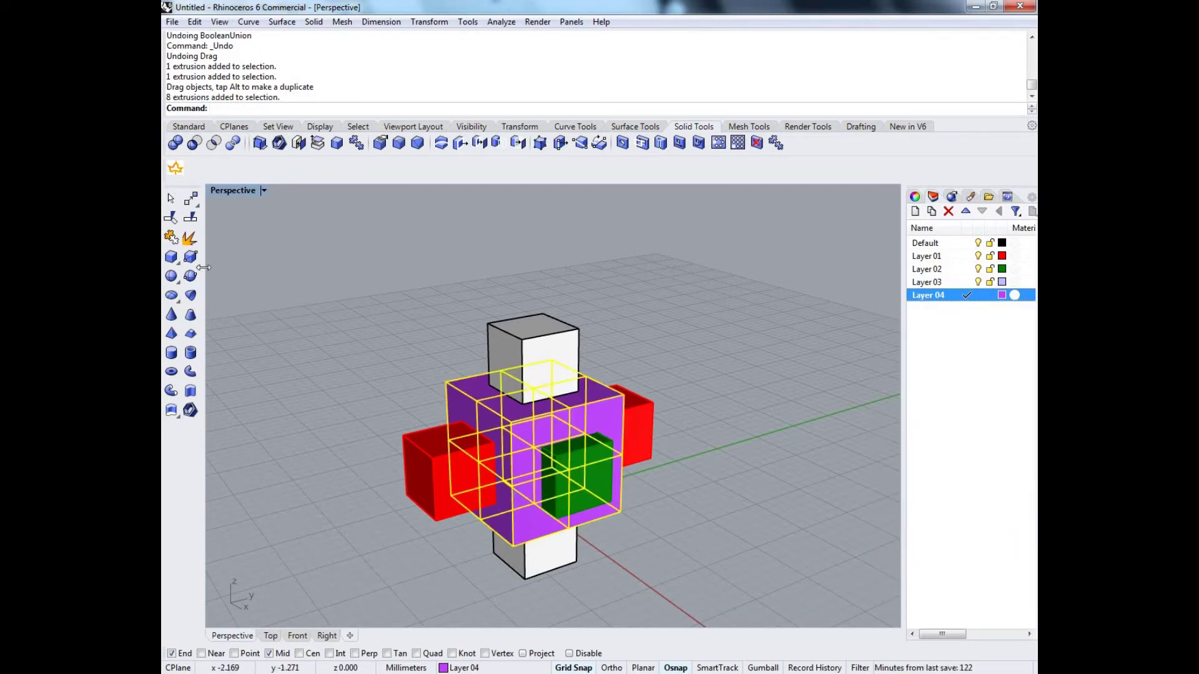
click(193, 144)
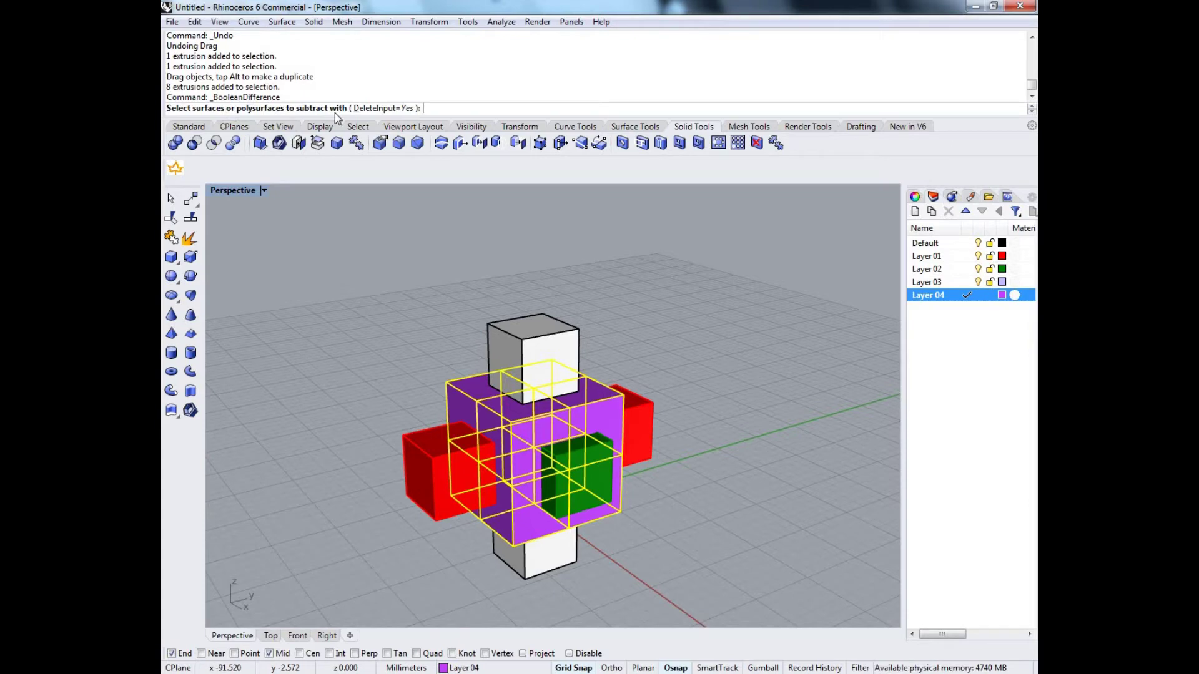
right_drag(503, 328, 569, 385)
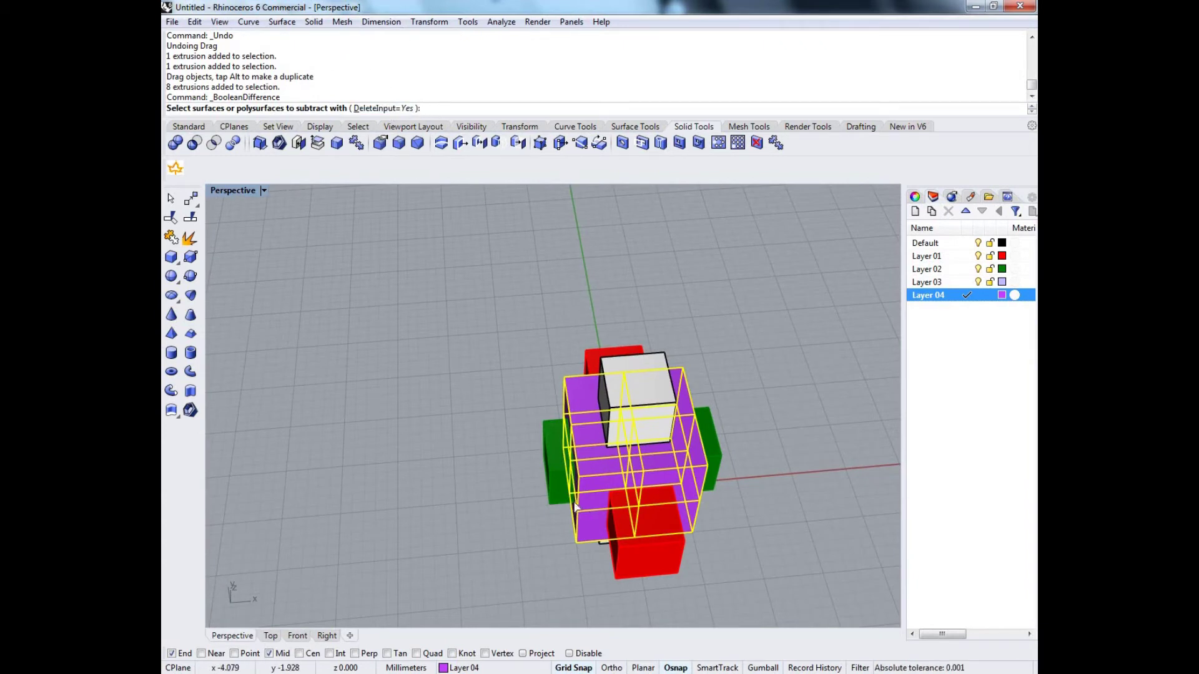
click(558, 466)
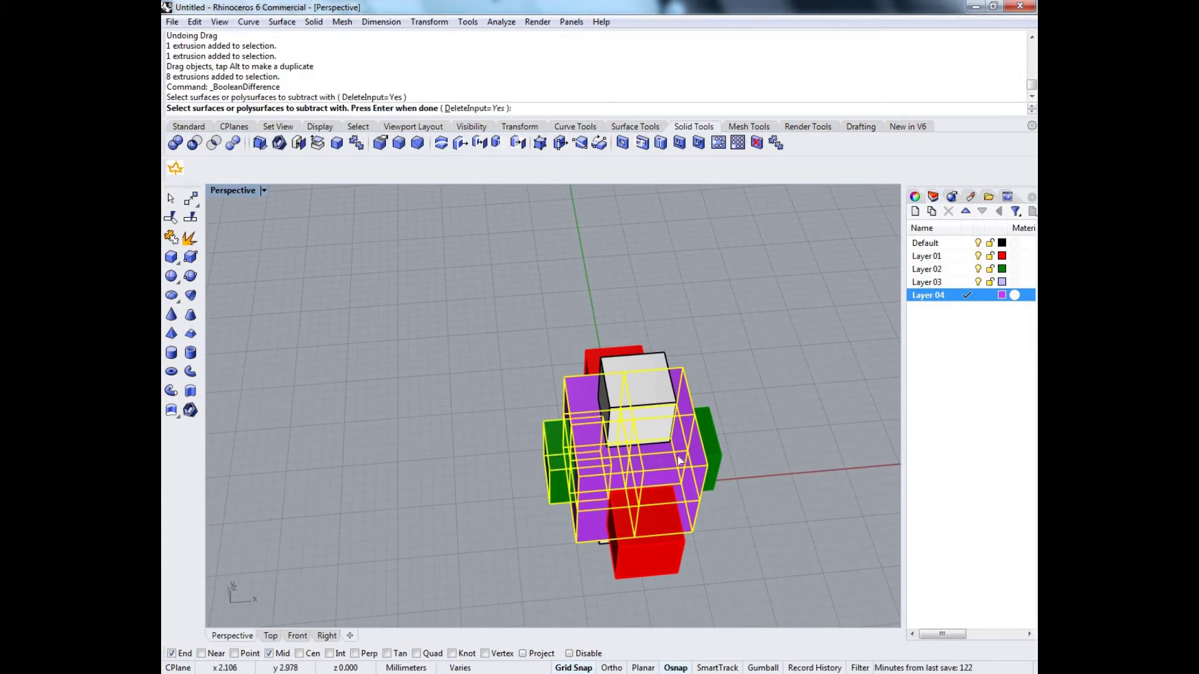
click(712, 446)
right_drag(687, 467, 638, 449)
scroll(510, 390, down, 4)
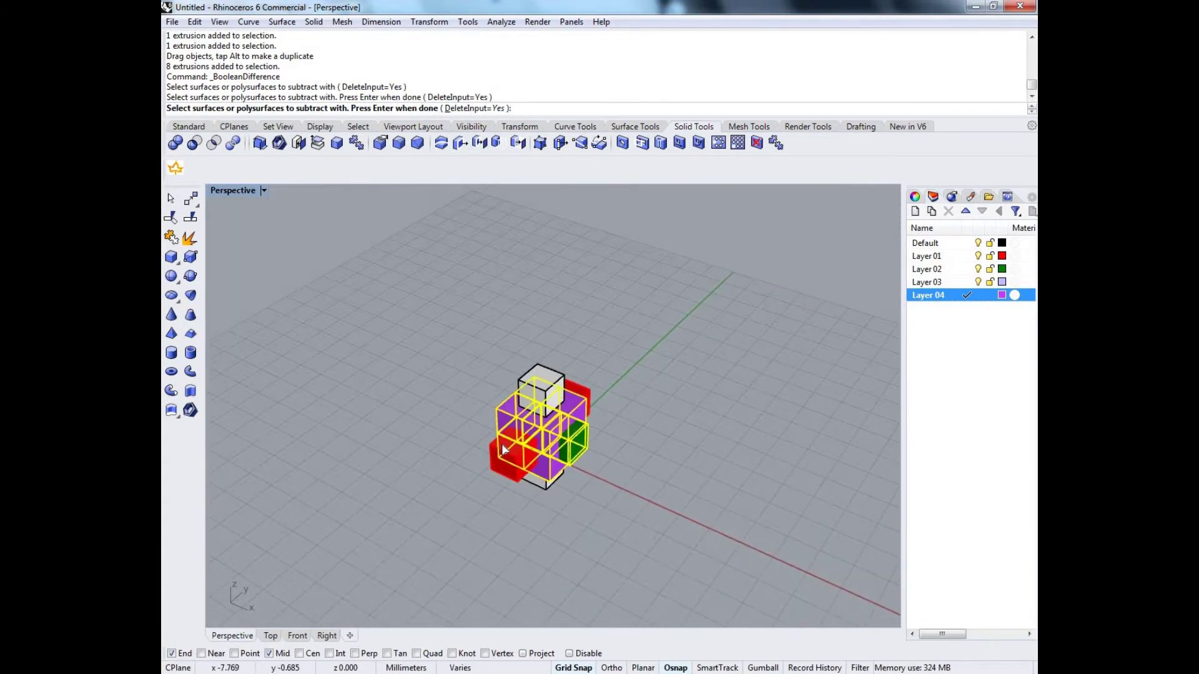
scroll(484, 469, up, 3)
right_drag(455, 469, 449, 467)
key(Return)
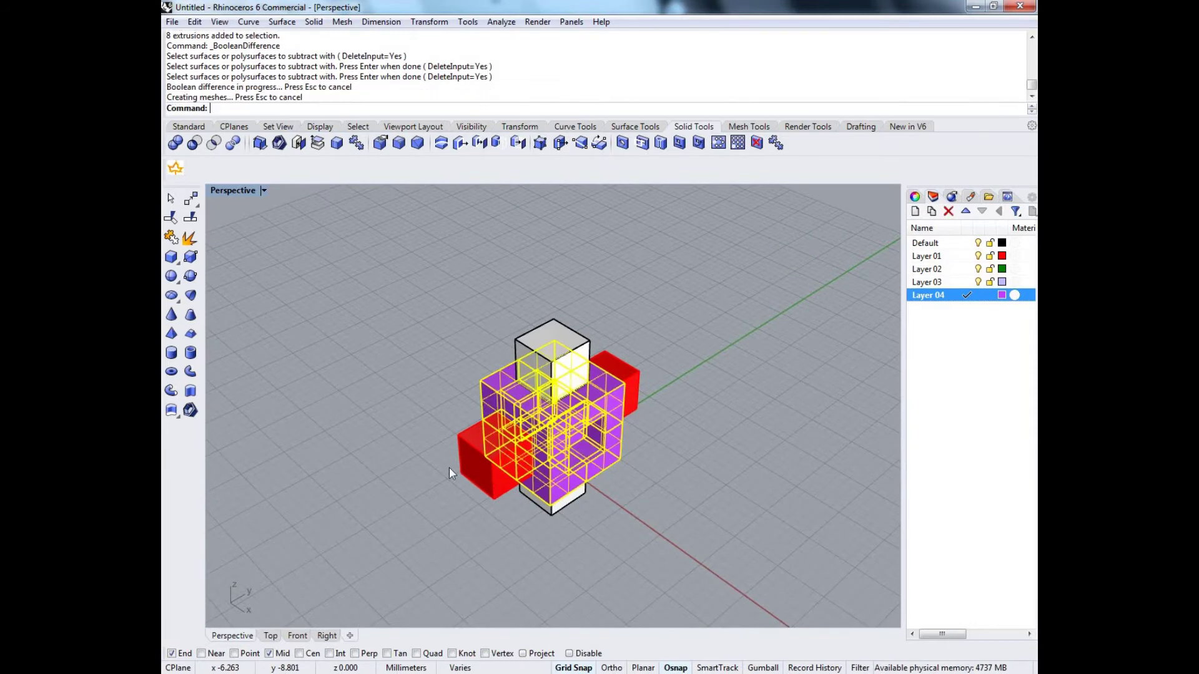
Orbit to a low frontal view to inspect the square recesses
right_drag(644, 462, 553, 503)
right_drag(512, 456, 466, 396)
scroll(484, 363, up, 2)
right_drag(527, 363, 523, 420)
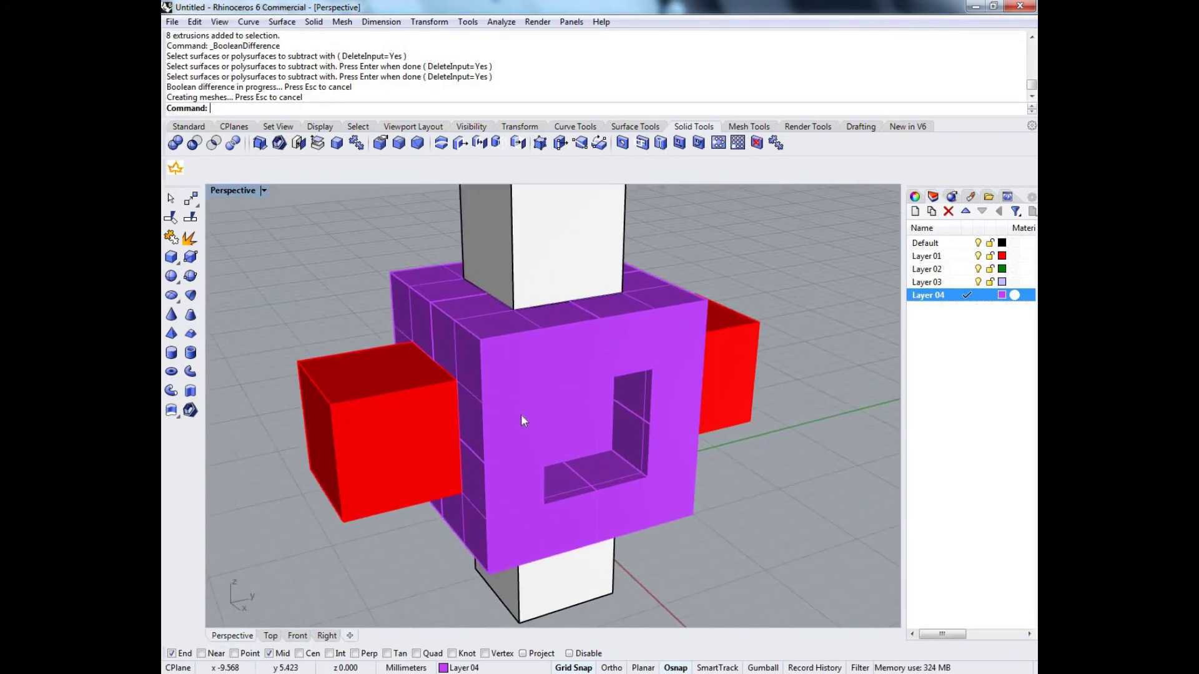
From a top-down view, select the lower row of four purple boxes and Boolean-union them
scroll(485, 332, down, 3)
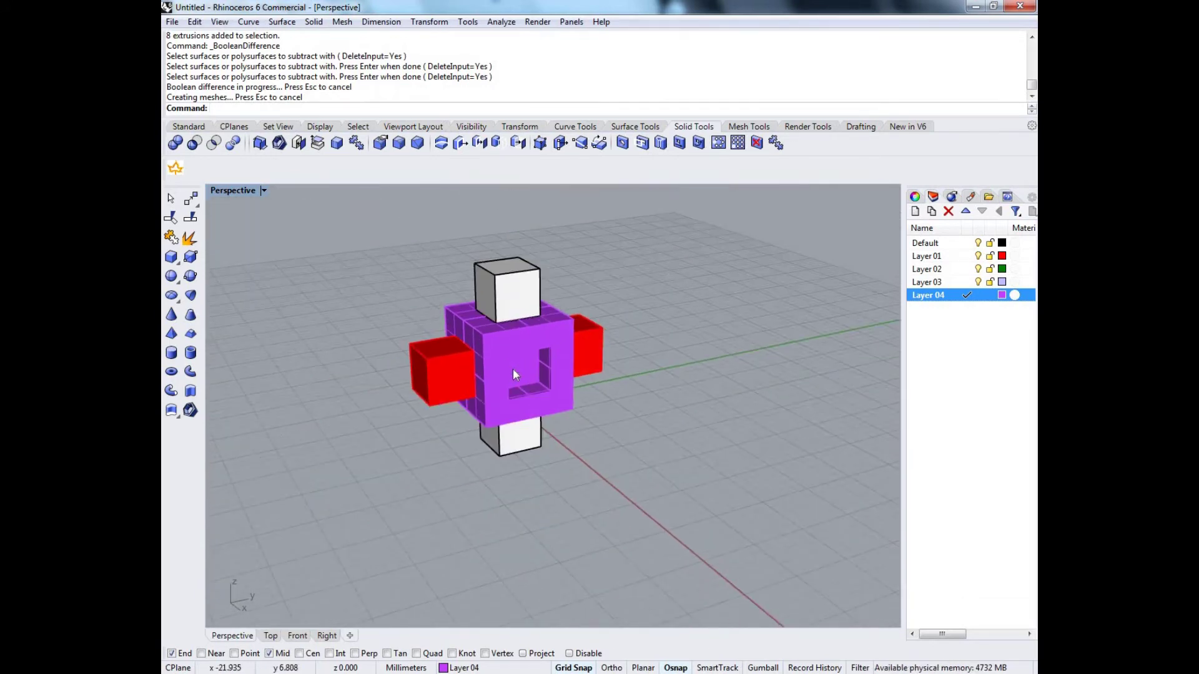
click(482, 339)
right_drag(482, 339, 625, 529)
click(616, 493)
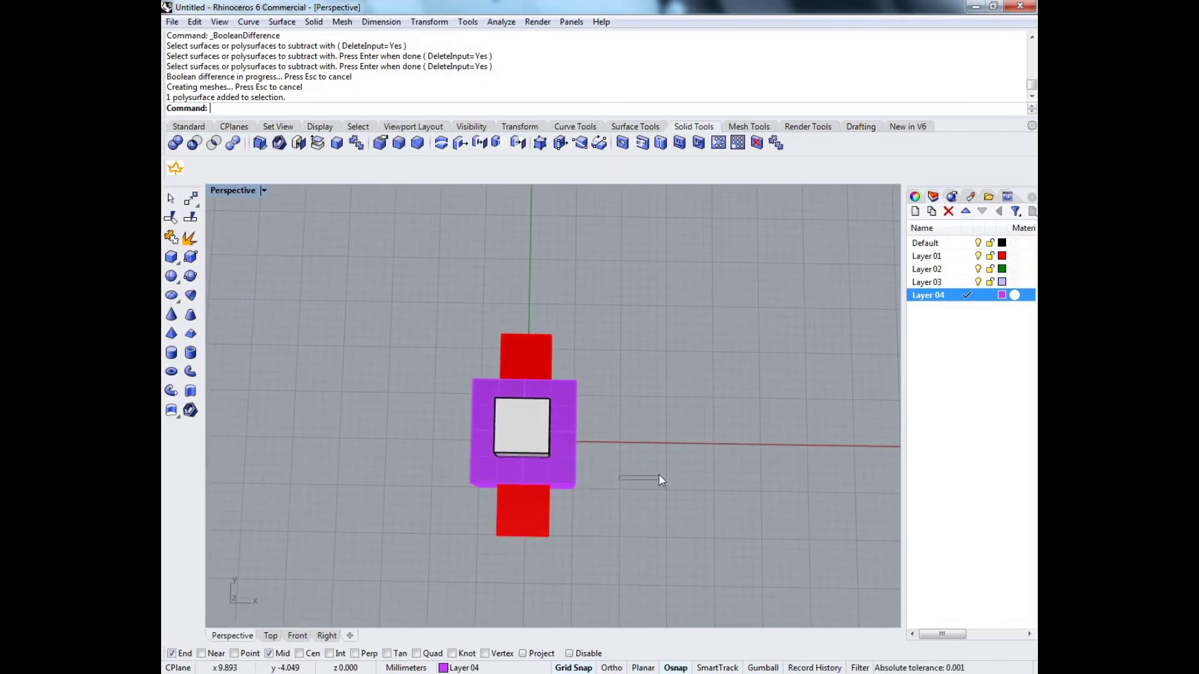
right_drag(655, 466, 649, 448)
scroll(598, 412, down, 1)
scroll(659, 434, up, 3)
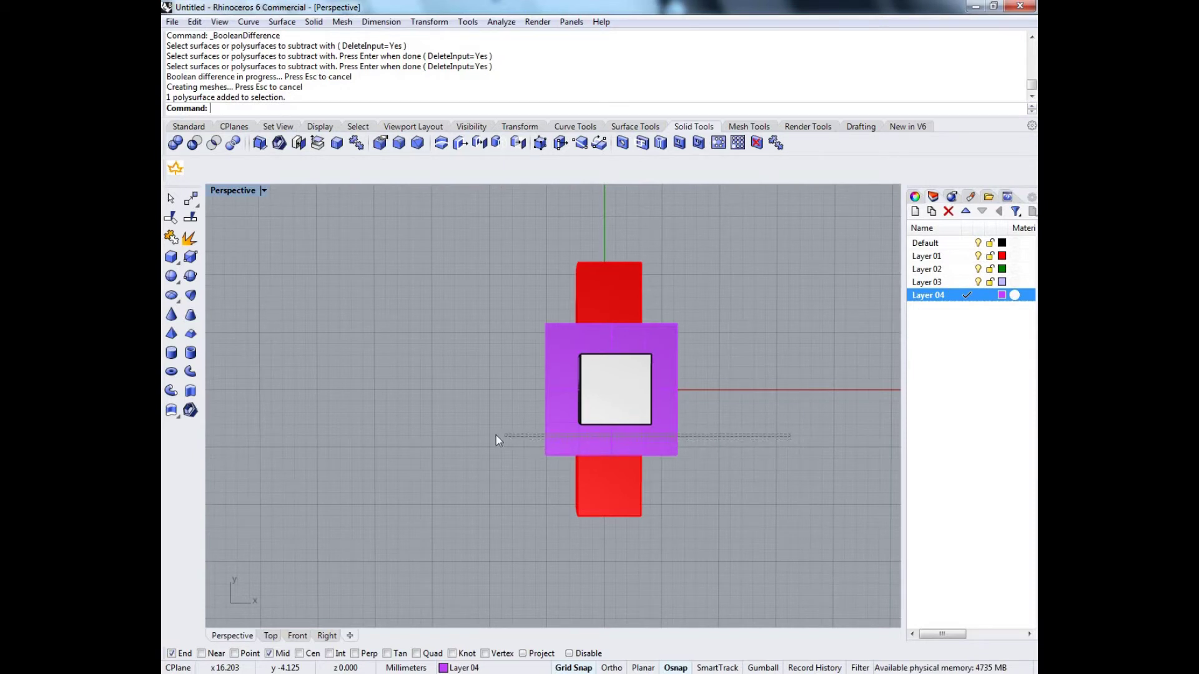
drag(492, 435, 492, 435)
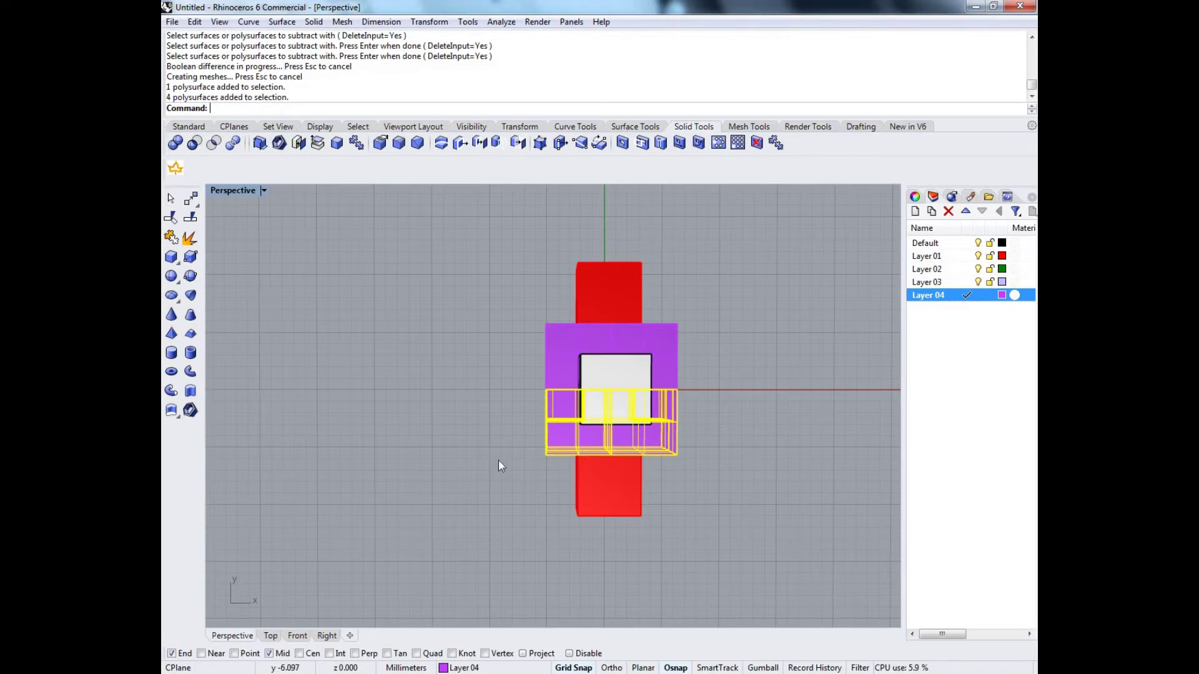
right_drag(487, 492, 580, 415)
scroll(306, 251, down, 1)
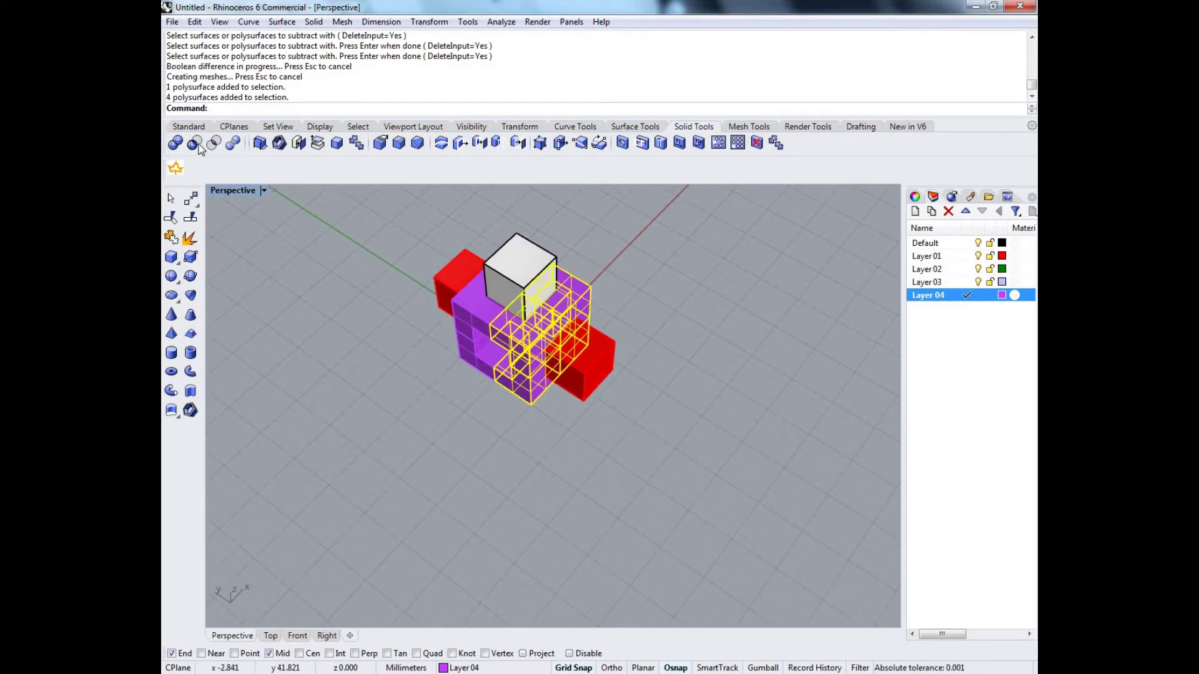
click(176, 143)
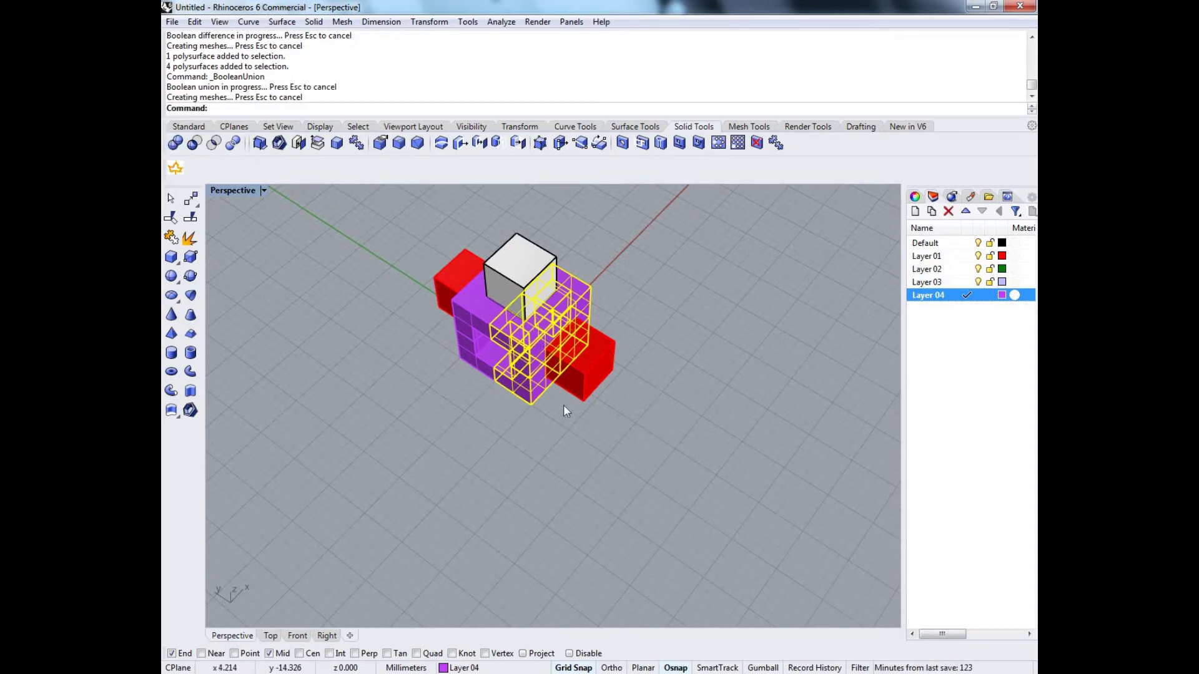
Inspect the merged purple piece and return to a near top-down view
right_drag(663, 369, 669, 373)
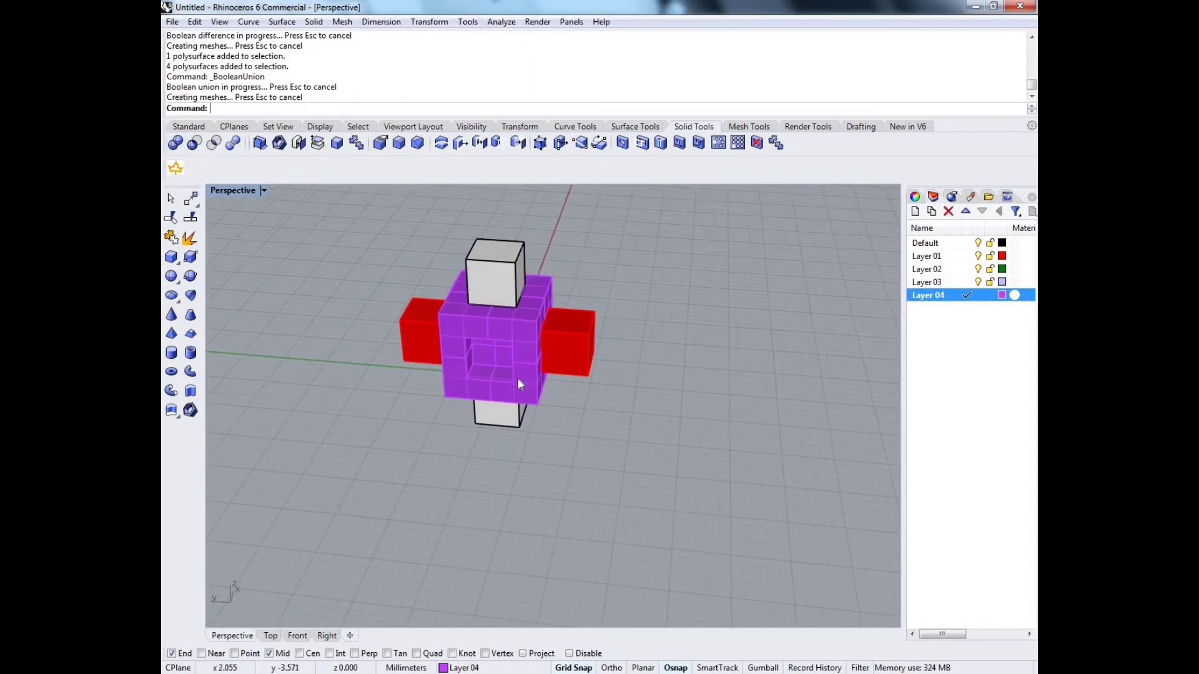
click(534, 387)
right_drag(596, 447, 622, 431)
scroll(482, 303, up, 4)
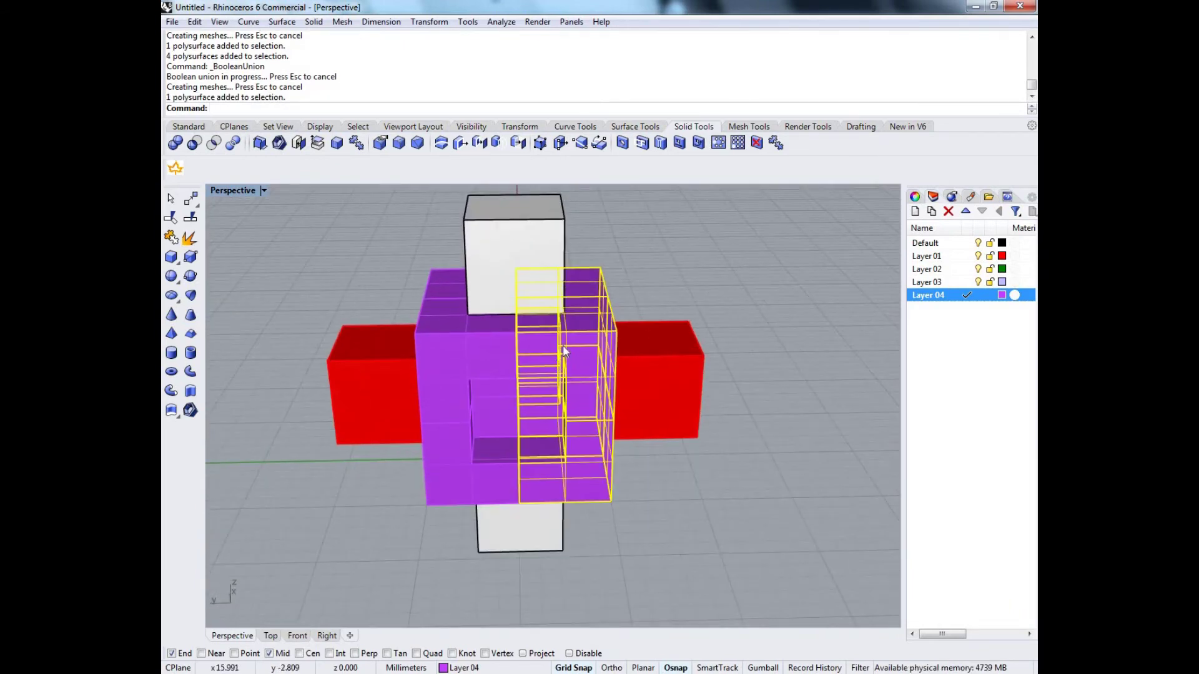
click(669, 293)
click(476, 338)
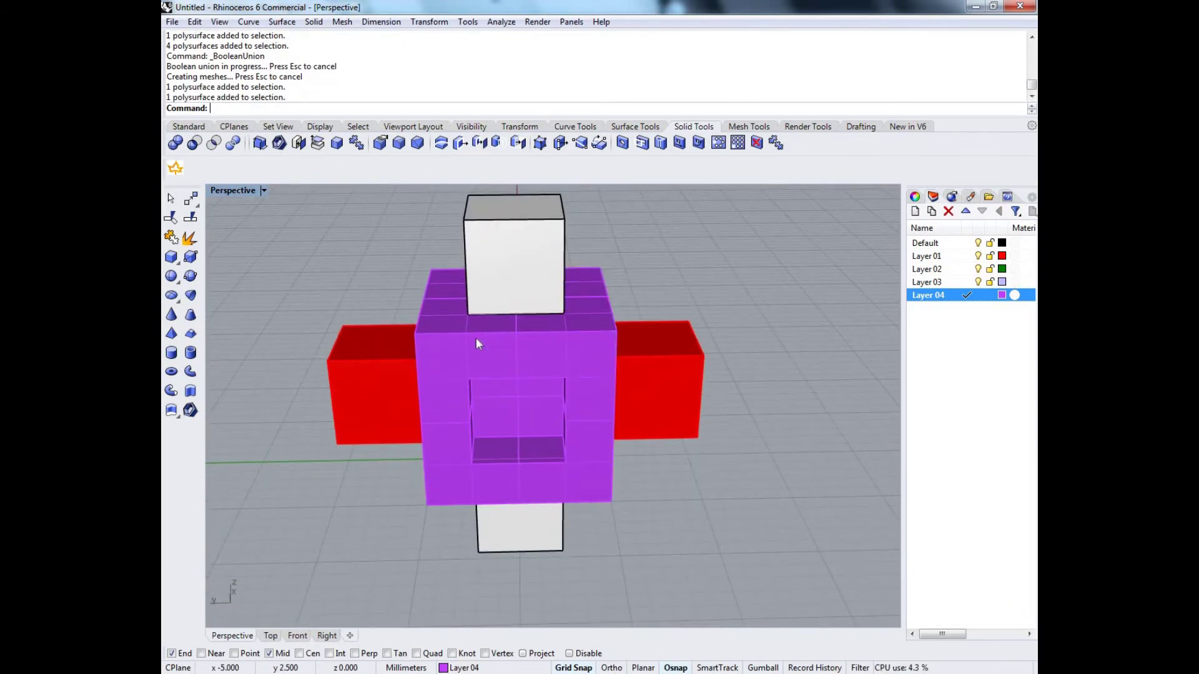
click(464, 447)
click(443, 282)
click(400, 294)
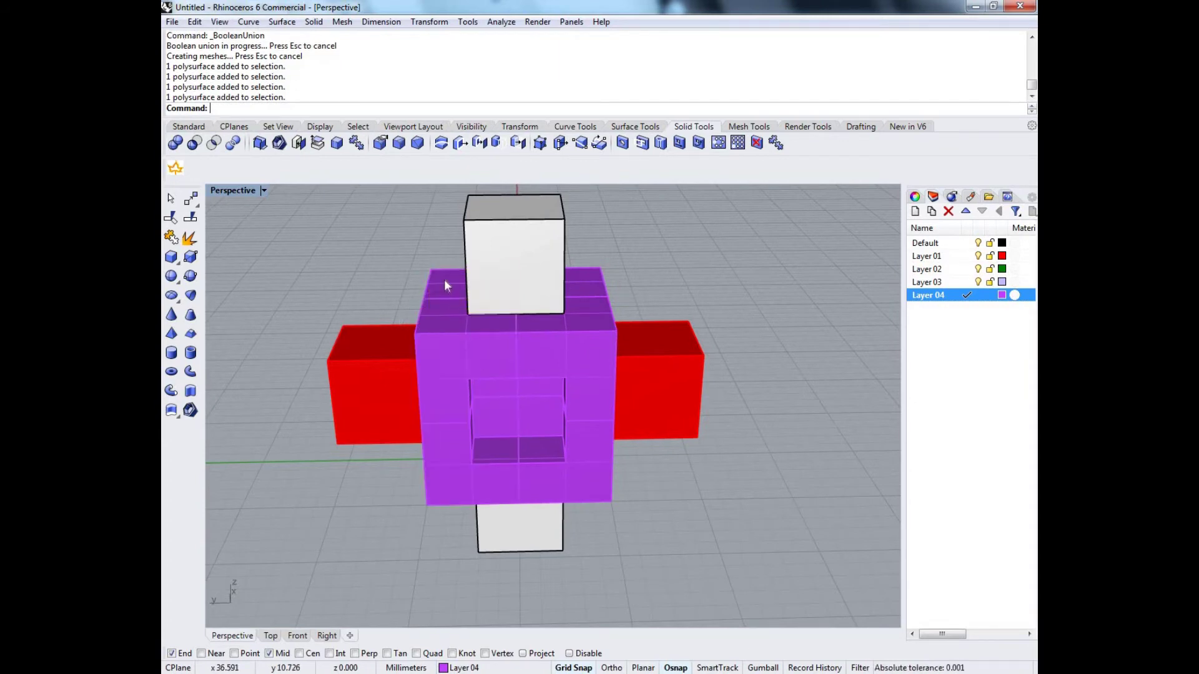
right_drag(665, 267, 435, 271)
Crossing-select the upper row of four purple boxes and Boolean-union them
drag(431, 264, 768, 318)
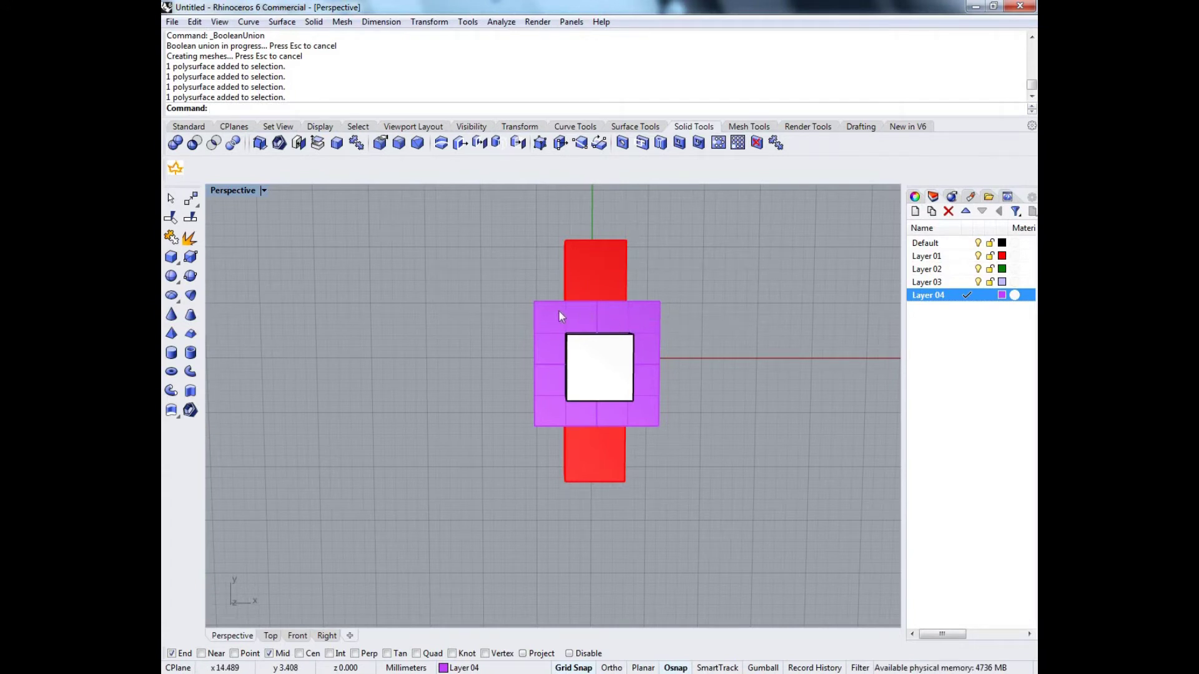
drag(500, 315, 652, 318)
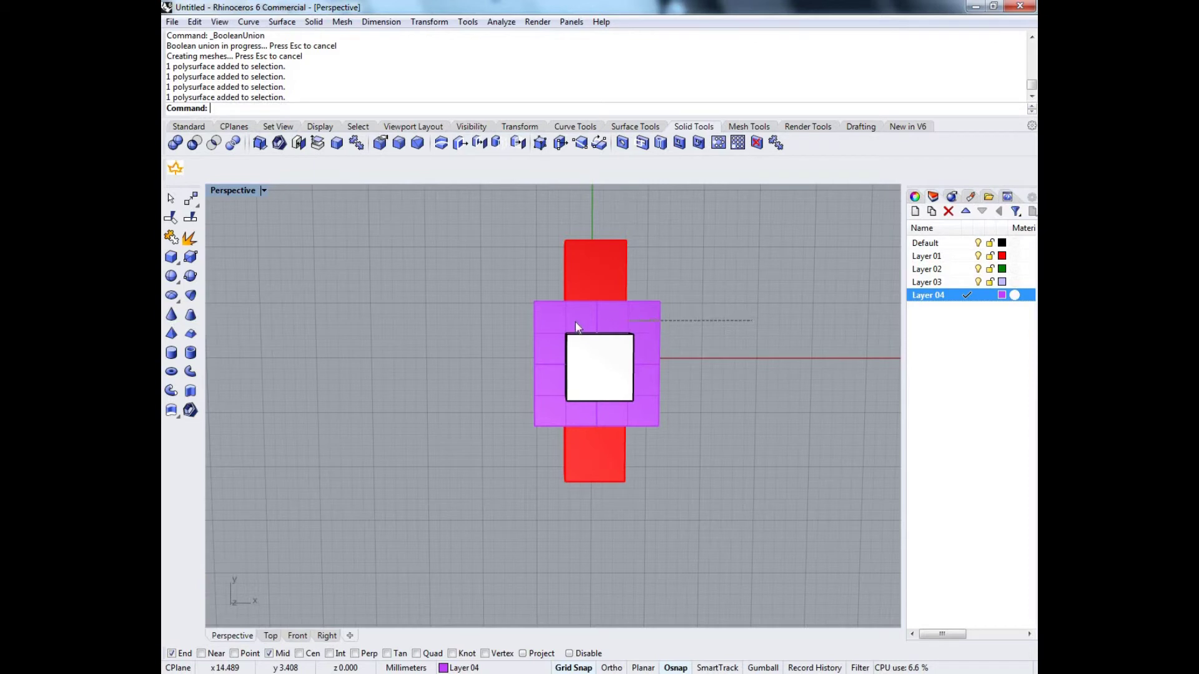
drag(478, 320, 435, 317)
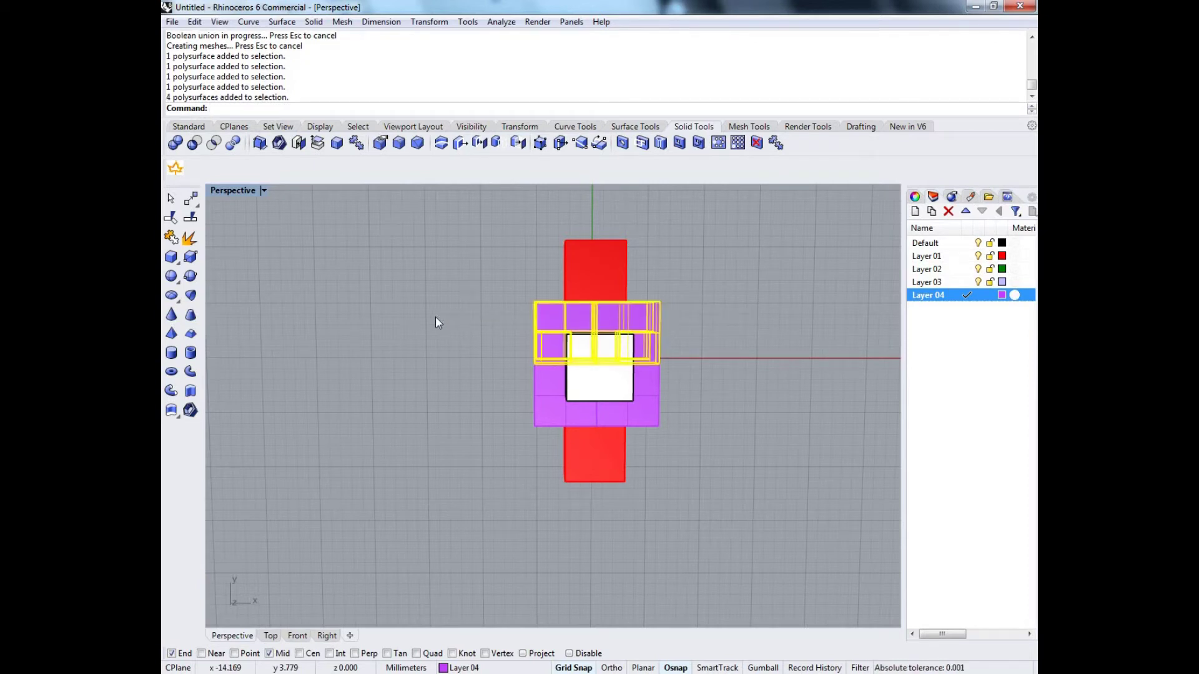
click(174, 149)
right_drag(462, 413, 537, 372)
Pull the two merged purple halves apart, one right and one left
click(537, 372)
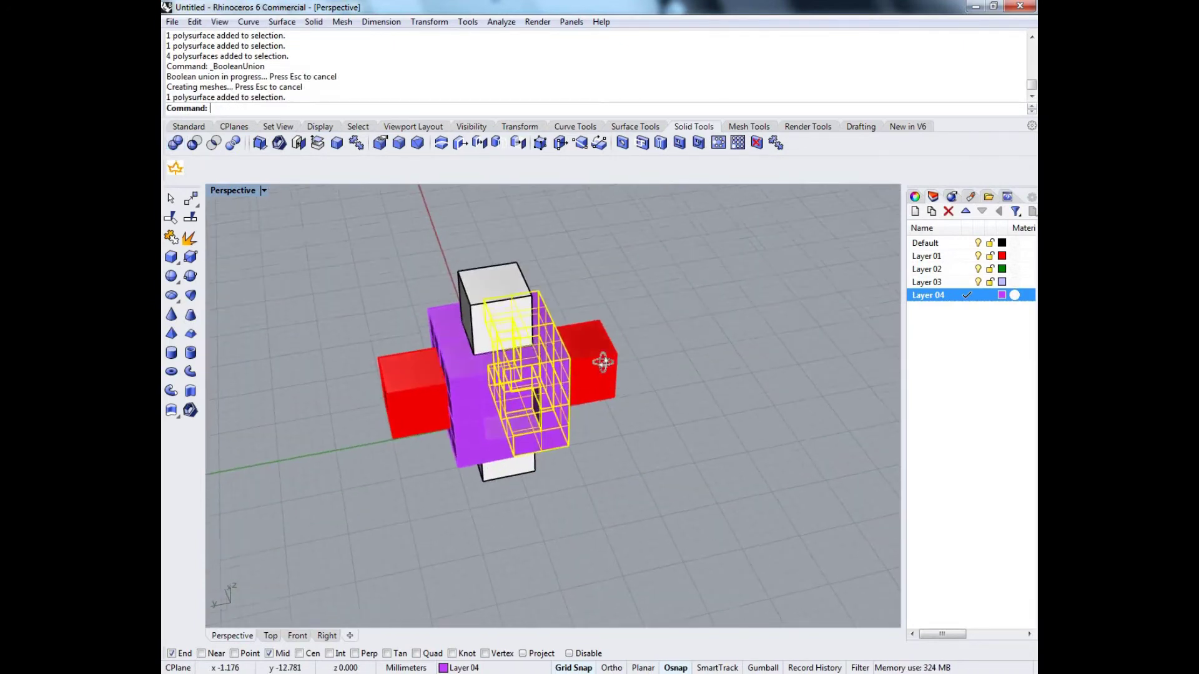
scroll(540, 357, up, 2)
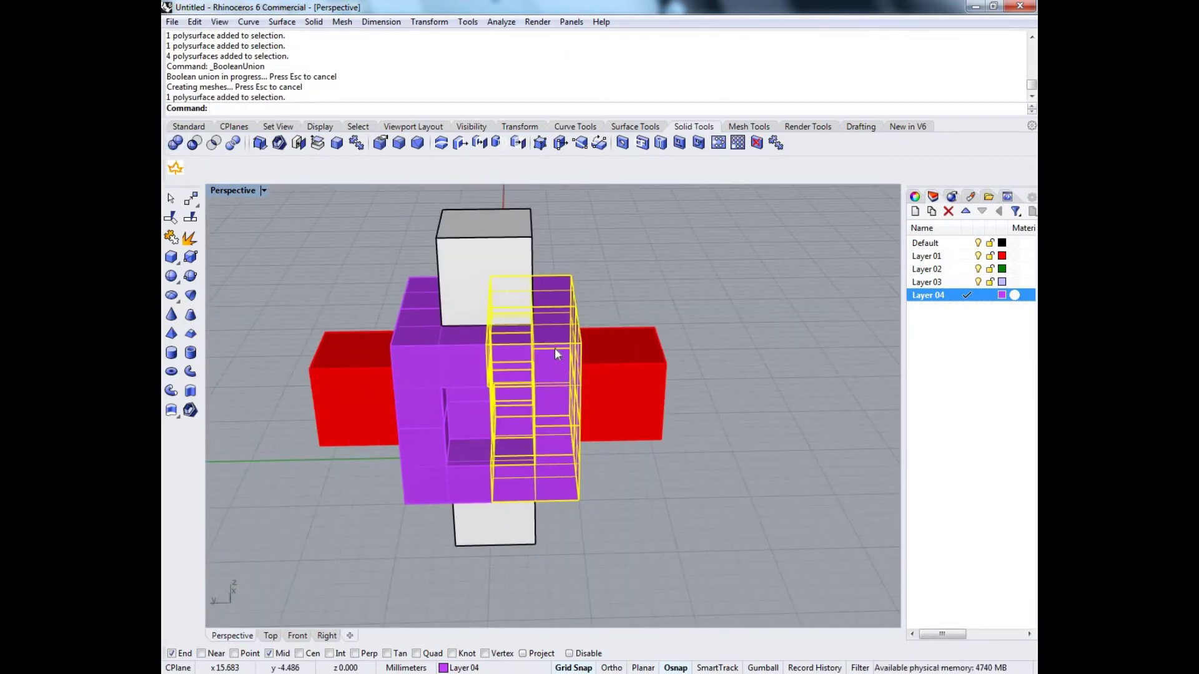
drag(560, 350, 565, 355)
drag(466, 366, 439, 368)
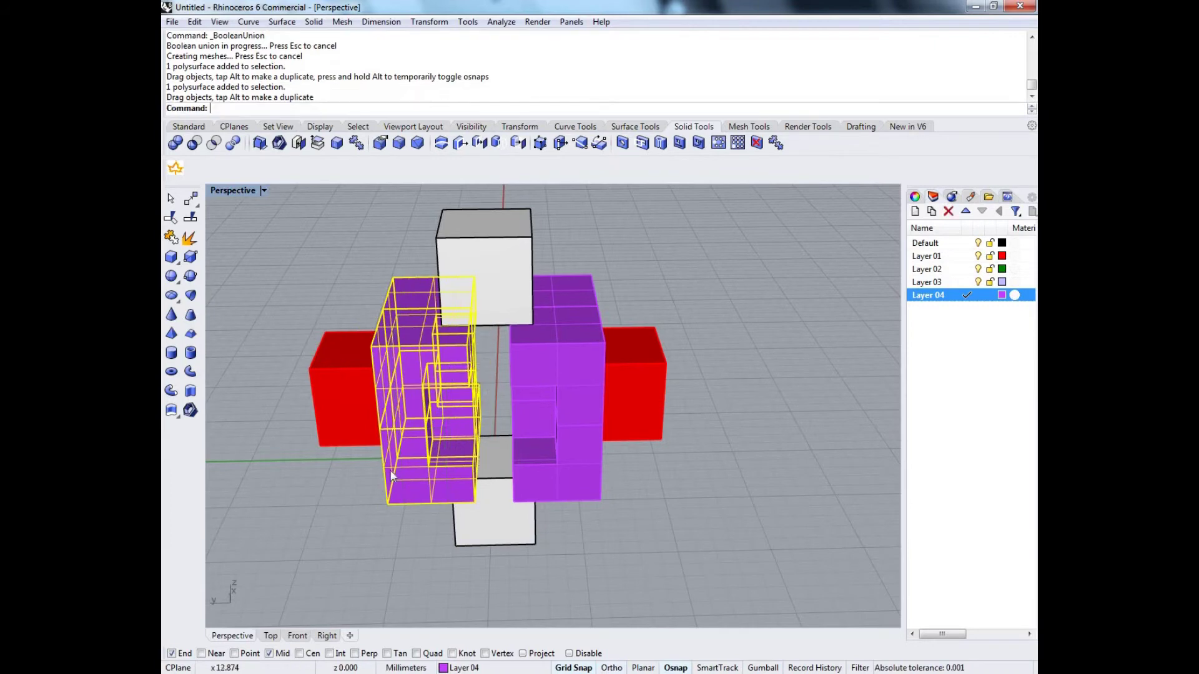
click(373, 480)
mouse_move(373, 480)
right_down()
mouse_move(428, 407)
mouse_move(382, 470)
mouse_move(487, 478)
mouse_move(411, 478)
mouse_move(440, 452)
mouse_move(422, 393)
mouse_move(399, 375)
mouse_move(436, 393)
mouse_move(377, 457)
mouse_move(382, 439)
mouse_move(429, 406)
mouse_move(375, 396)
mouse_move(378, 463)
right_up()
scroll(418, 414, up, 5)
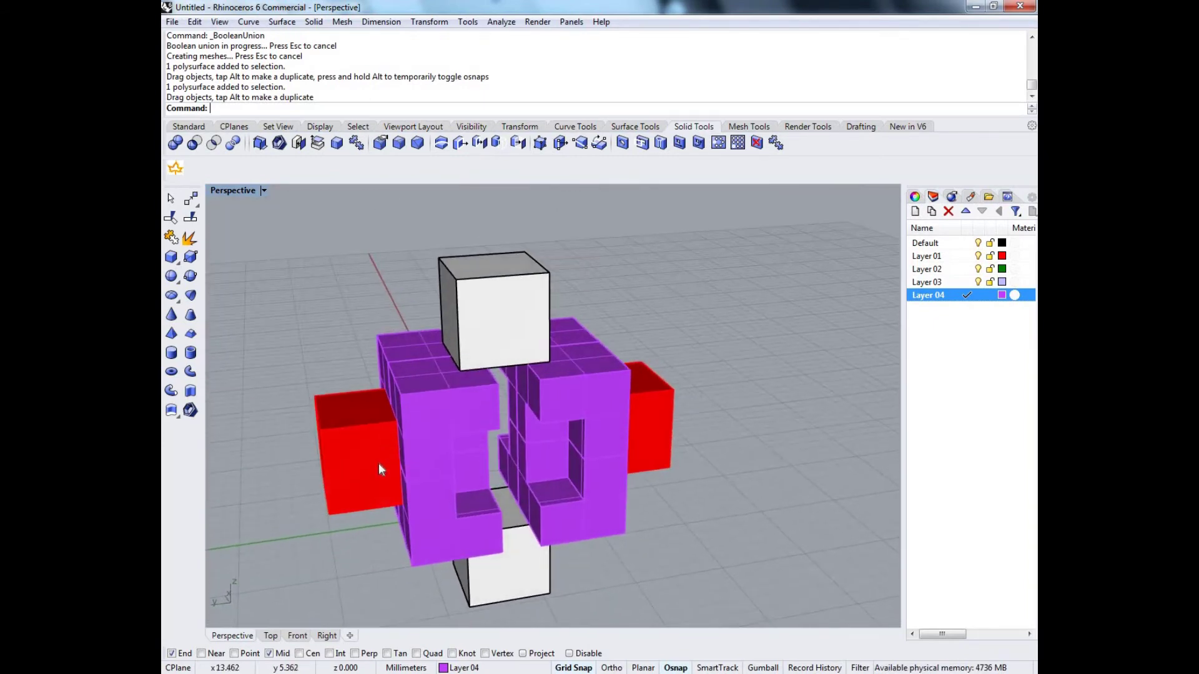
scroll(373, 447, down, 3)
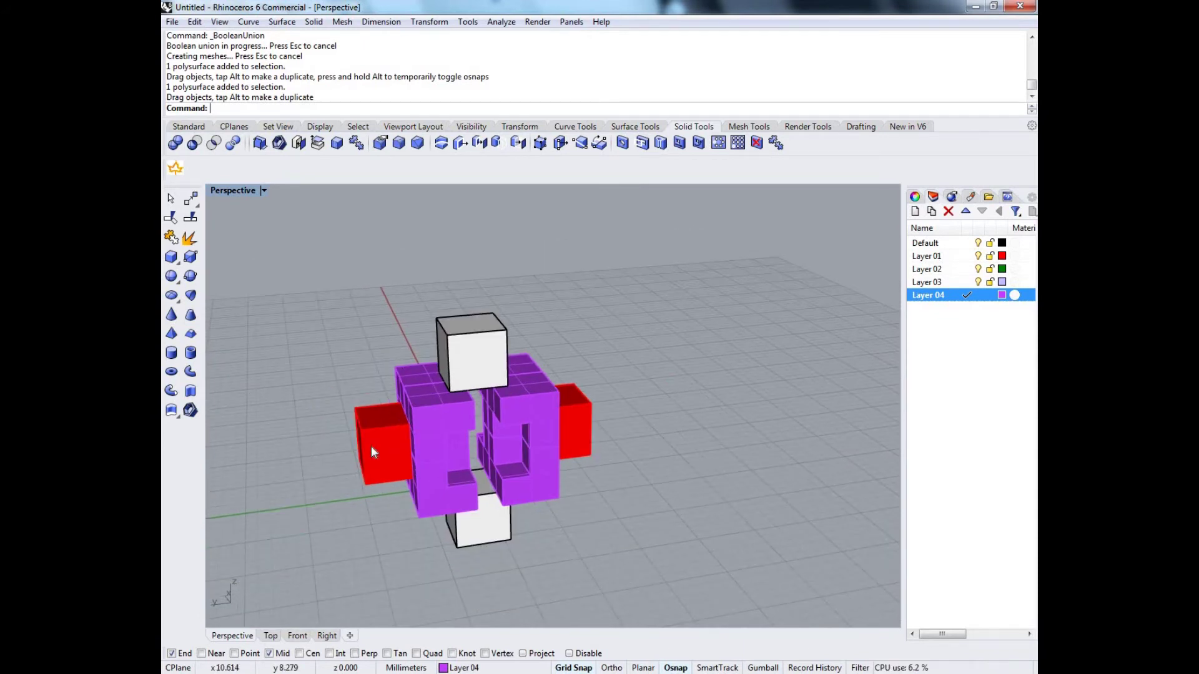
Boolean-union both red cubes with both purple polysurfaces into two red solids
click(376, 447)
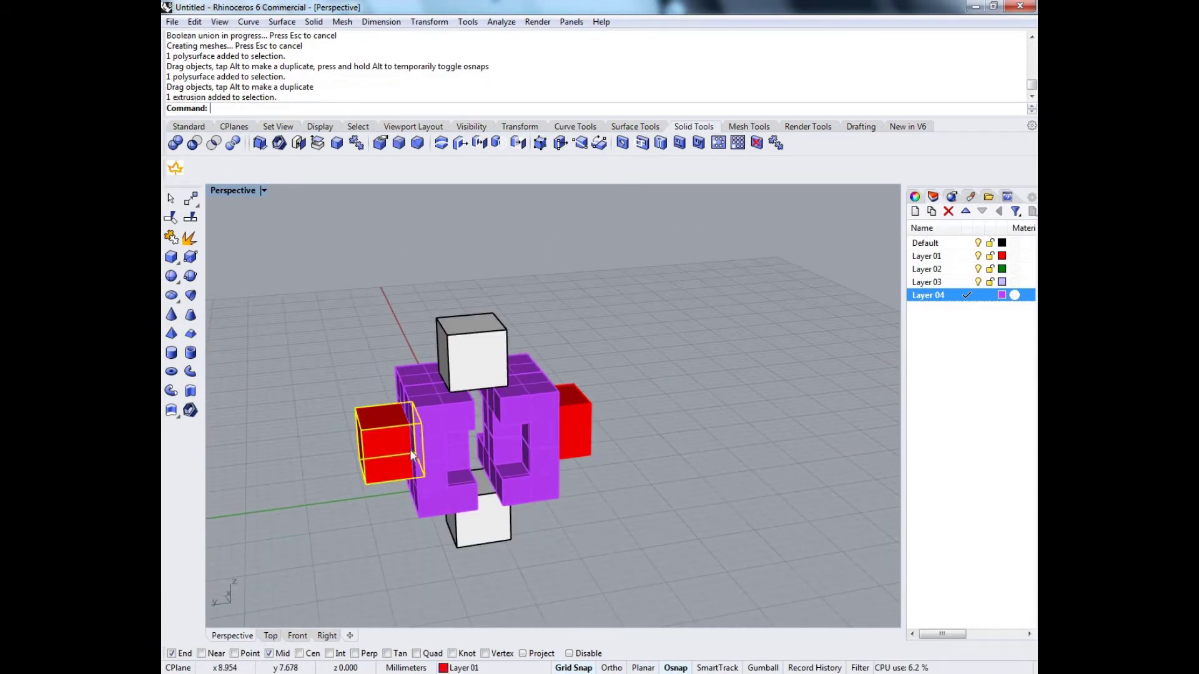
shift+click(450, 434)
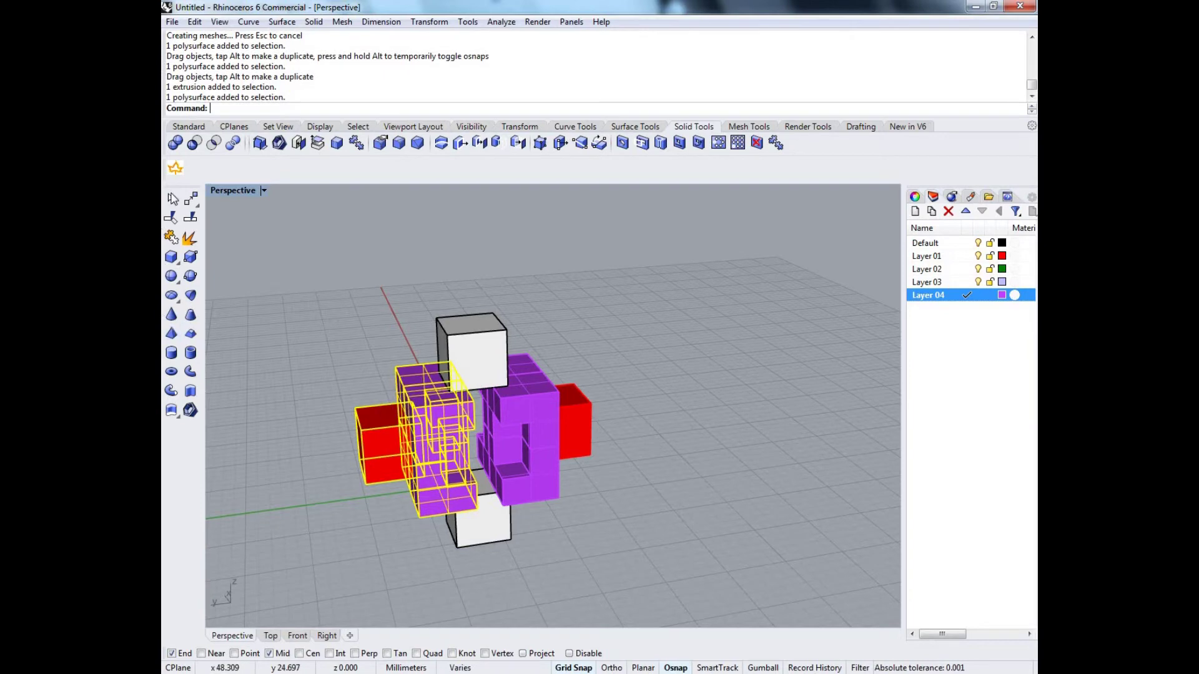
shift+click(541, 467)
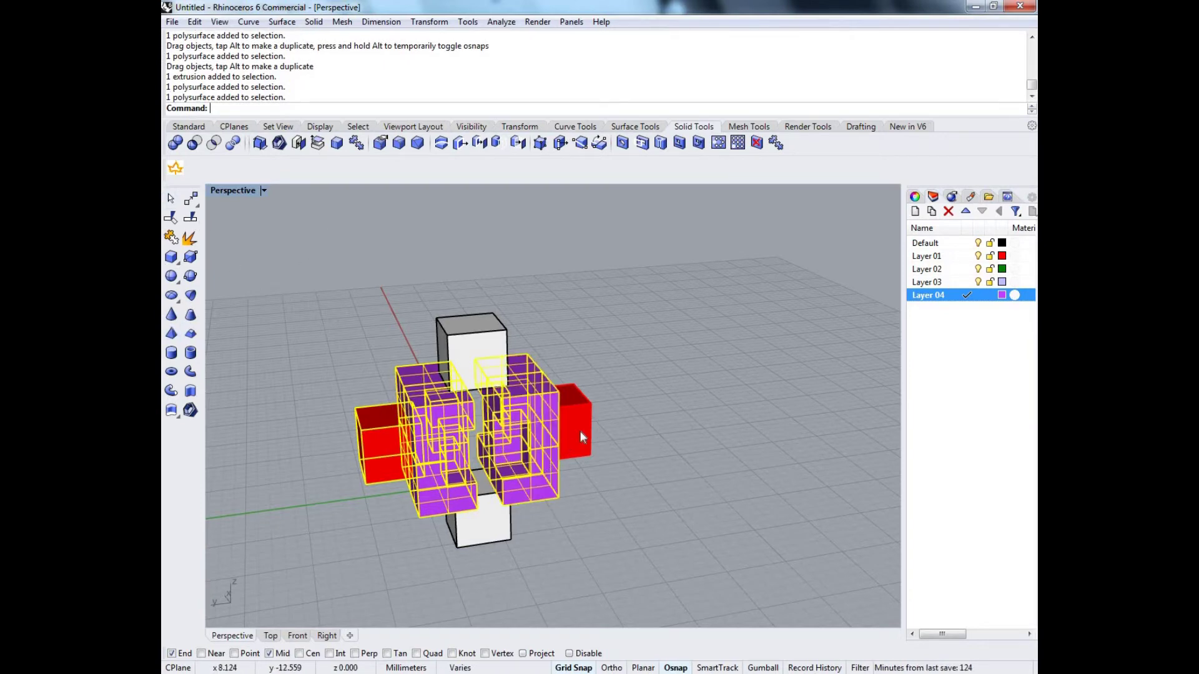
shift+click(579, 431)
mouse_move(562, 492)
right_down()
mouse_move(642, 503)
mouse_move(553, 486)
right_up()
scroll(552, 428, down, 3)
scroll(552, 428, up, 3)
right_drag(552, 428, 516, 437)
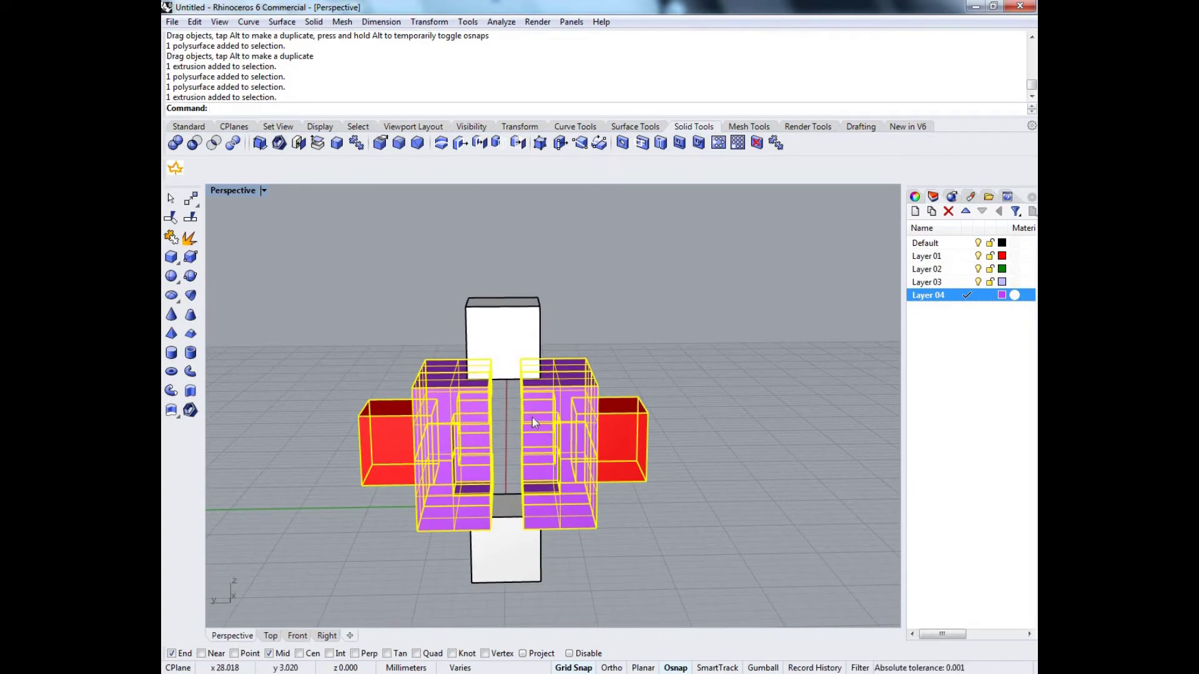
click(177, 141)
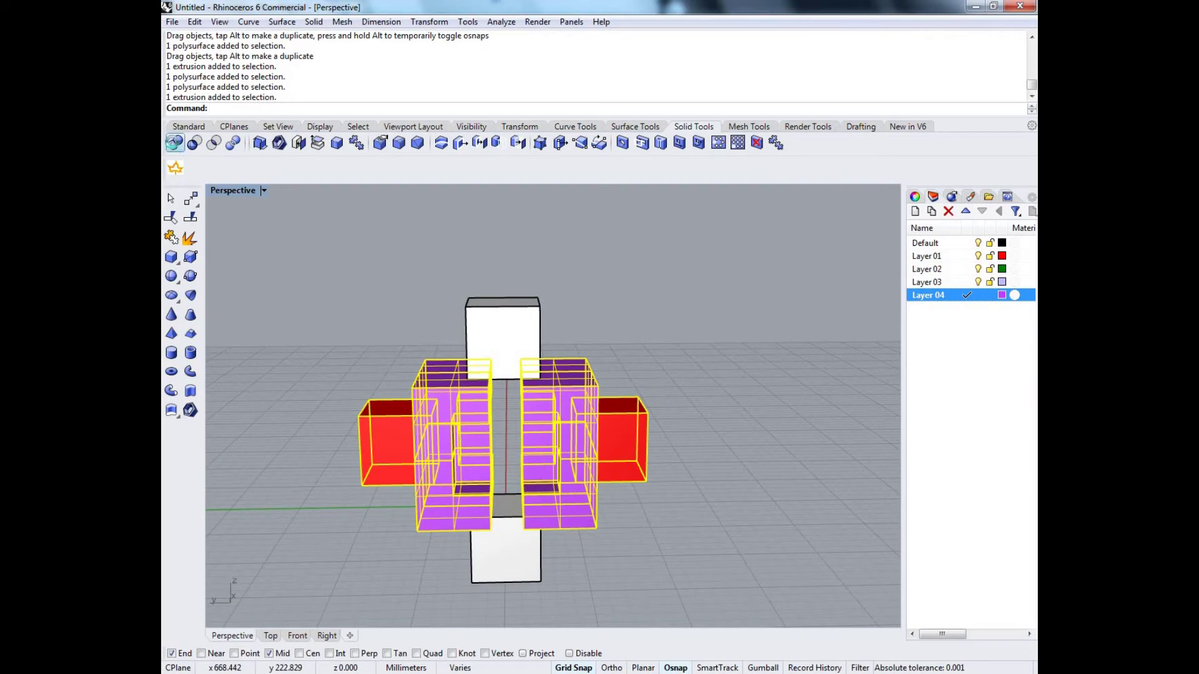
click(484, 452)
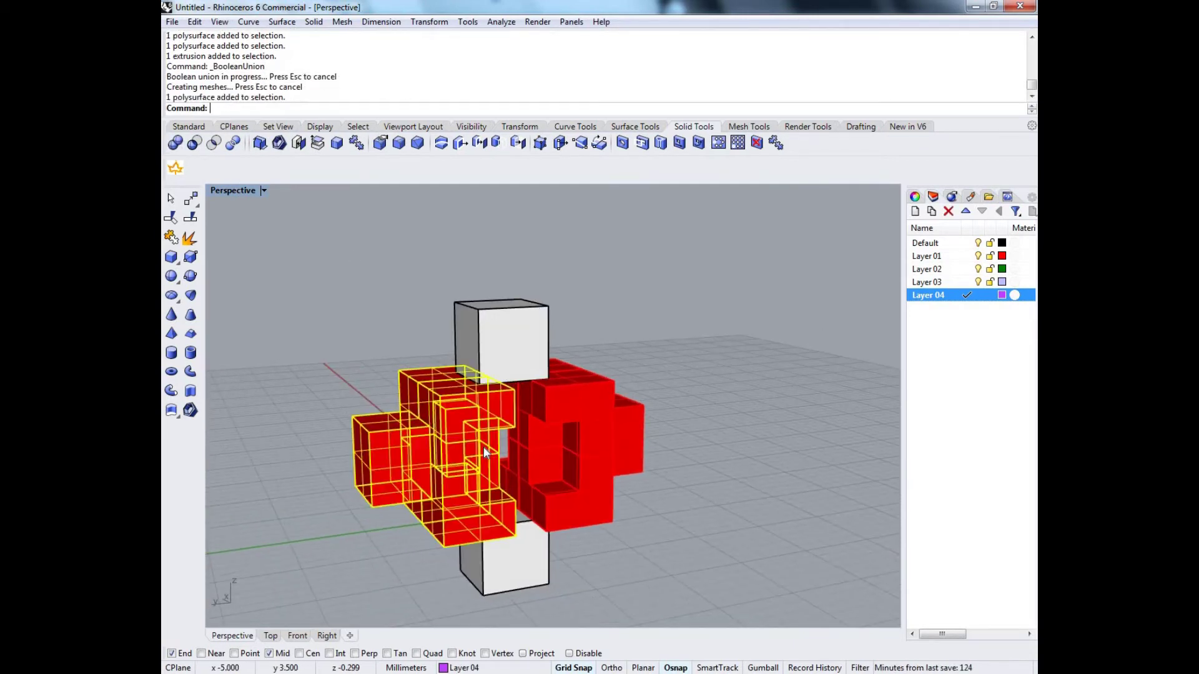
click(552, 447)
Raise the right red solid slightly and lower the left one
key(Escape)
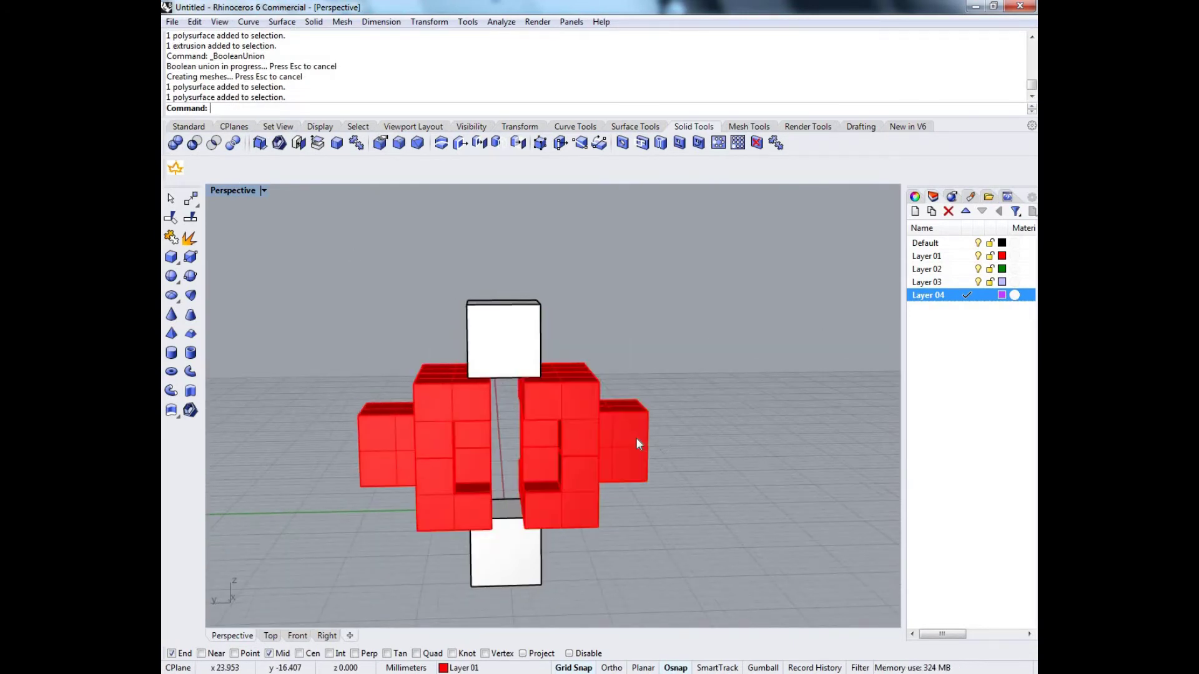
click(585, 440)
drag(591, 444, 591, 392)
click(606, 483)
mouse_move(444, 430)
mouse_down()
mouse_move(445, 477)
mouse_move(438, 437)
mouse_up()
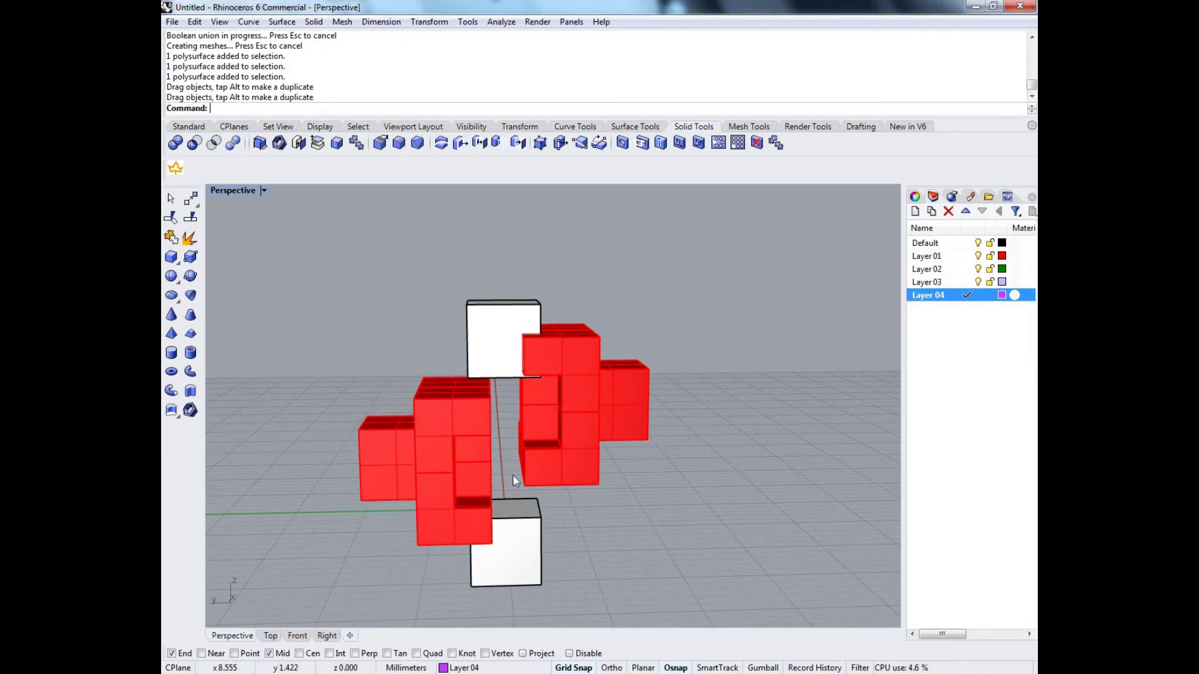
scroll(534, 429, up, 3)
Lower the red solid further so the halves interlock between the white cubes
click(481, 309)
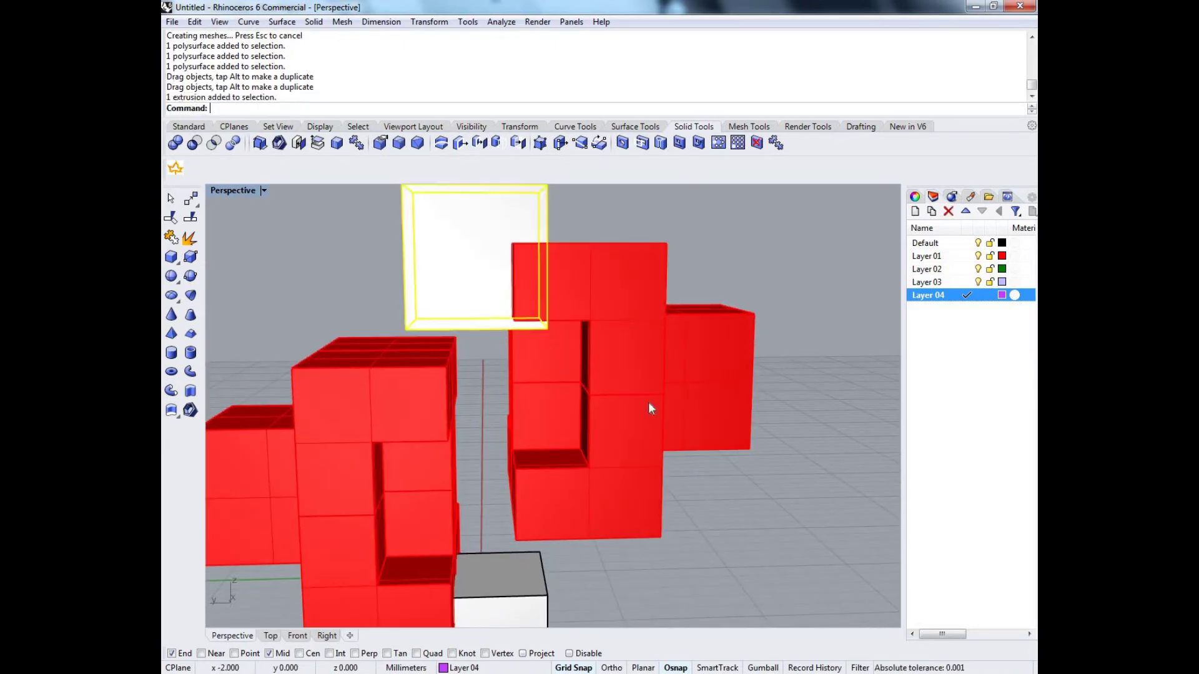
right_drag(650, 406, 744, 494)
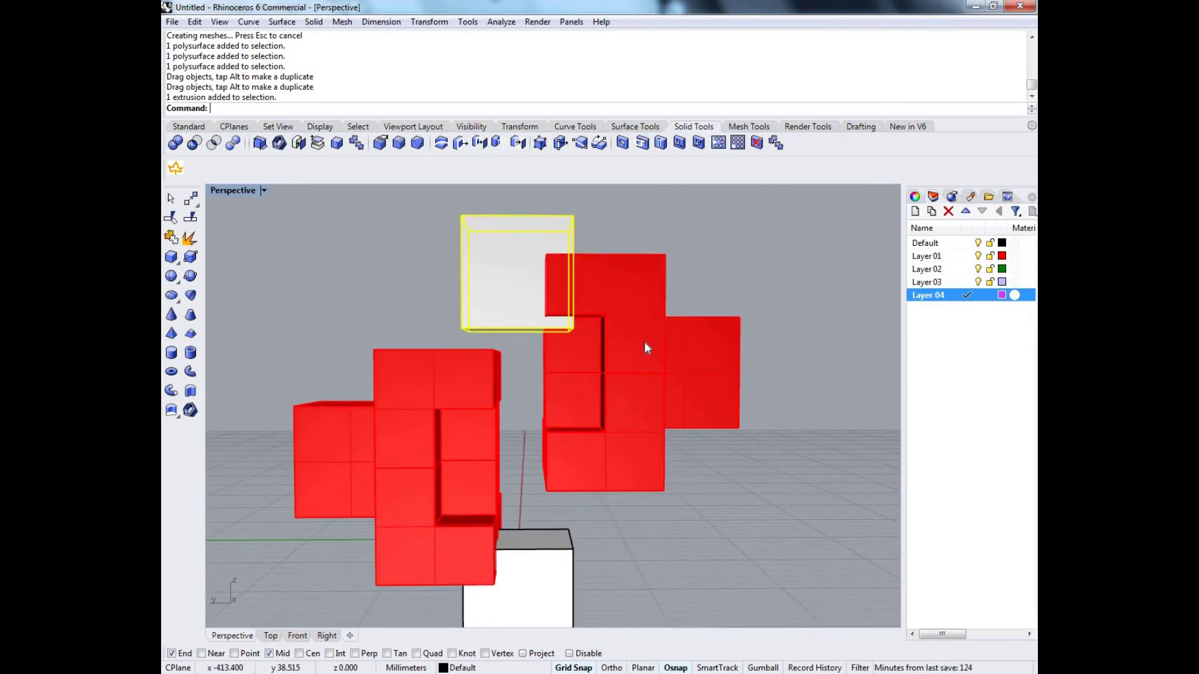
drag(645, 342, 642, 404)
click(381, 297)
right_drag(381, 298, 456, 337)
scroll(456, 337, down, 3)
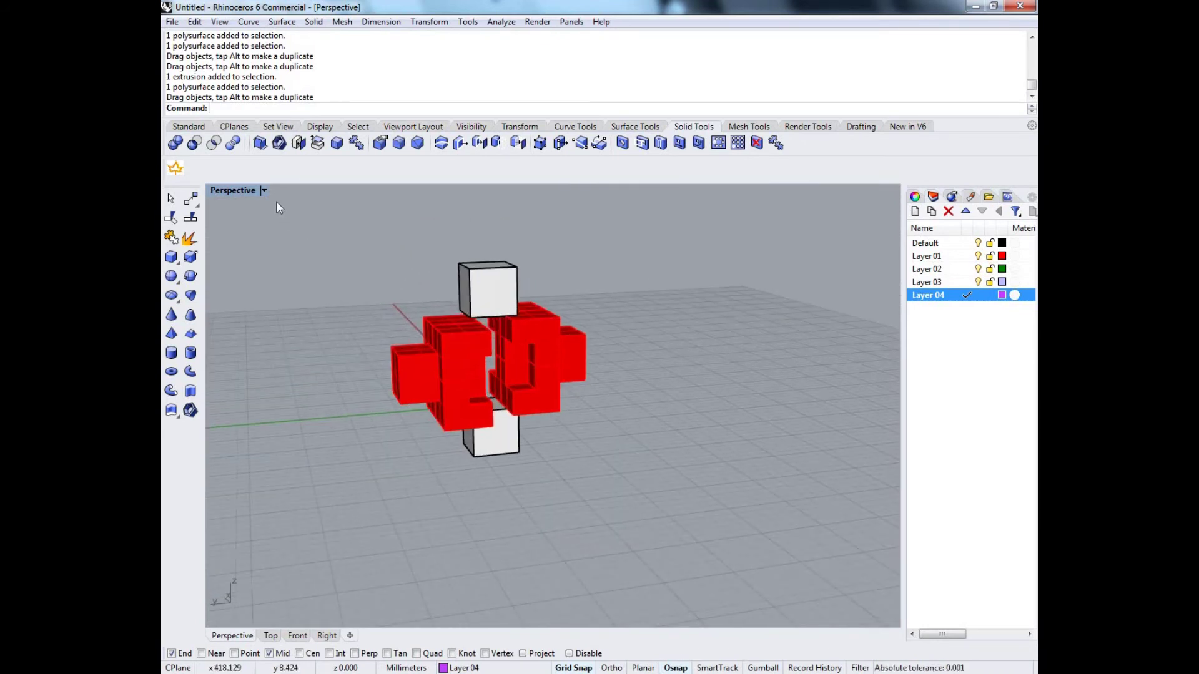
drag(298, 219, 589, 444)
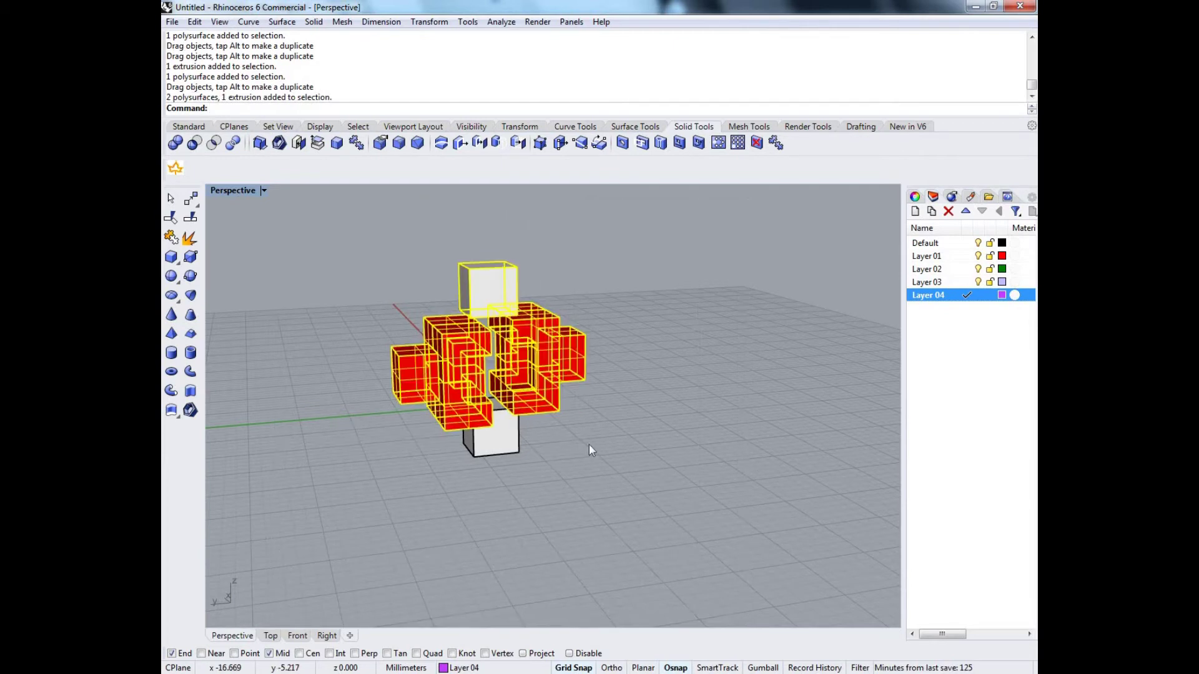
Window-select all solids and Boolean-union the red solids and white blocks together
click(313, 207)
drag(313, 208, 667, 511)
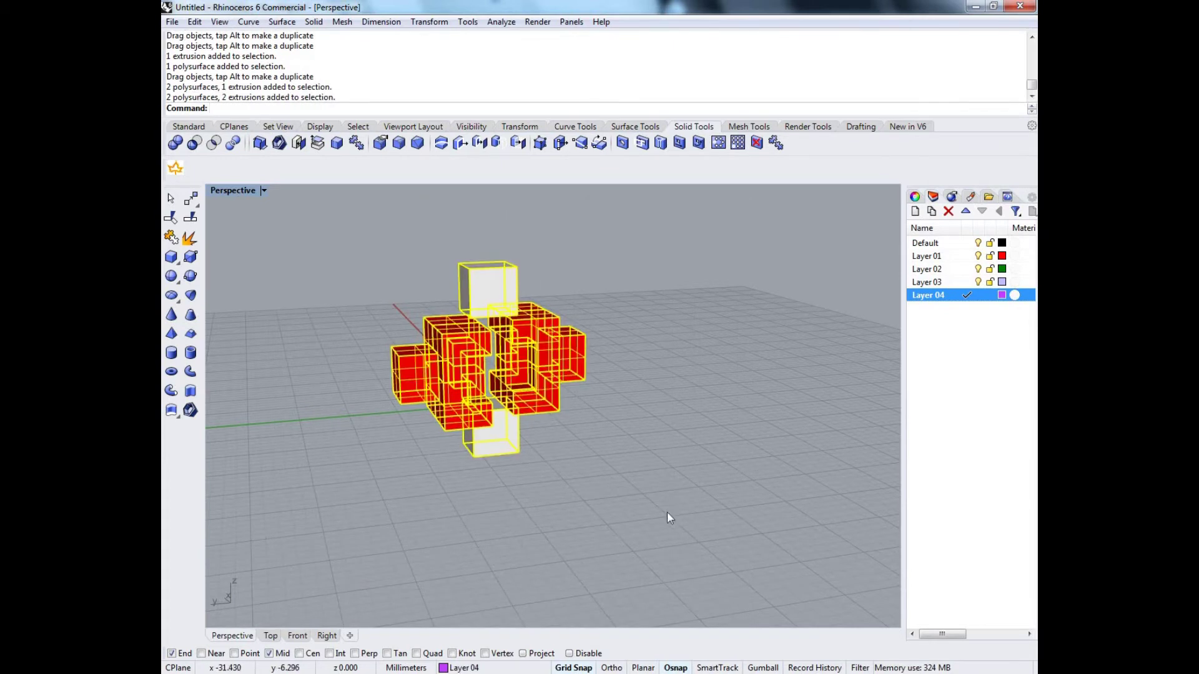
click(175, 142)
right_drag(481, 473, 642, 478)
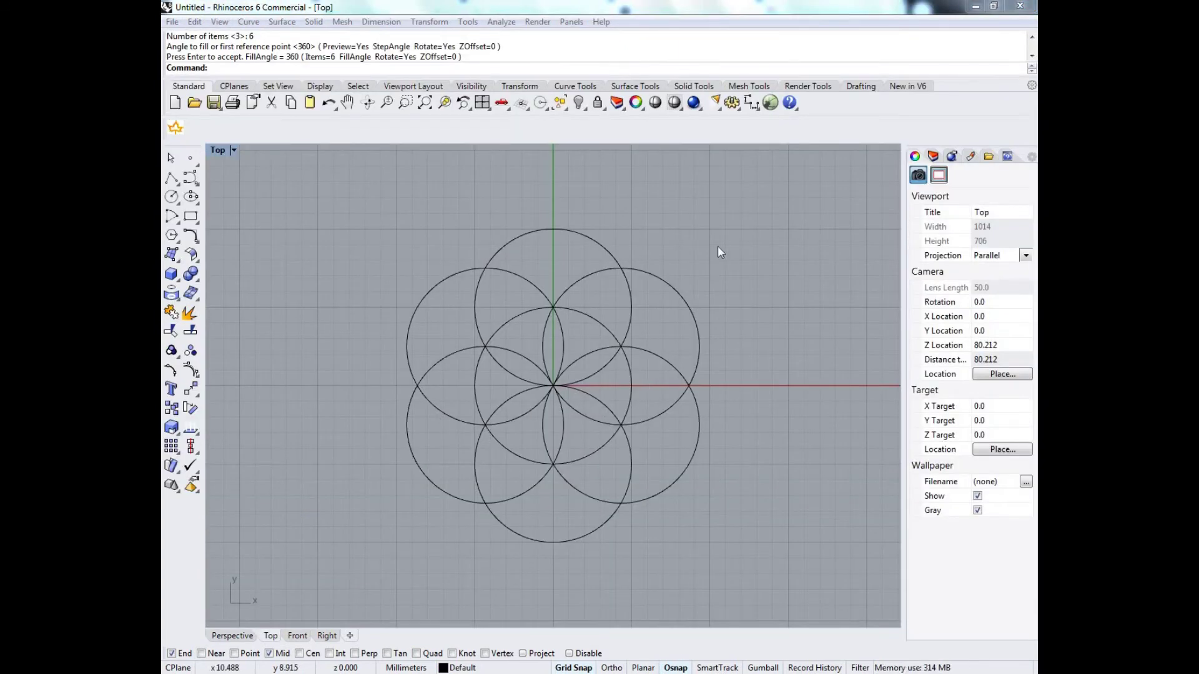
Delete the seven old circles of the flower pattern
drag(702, 220, 488, 526)
drag(335, 537, 313, 564)
key(Delete)
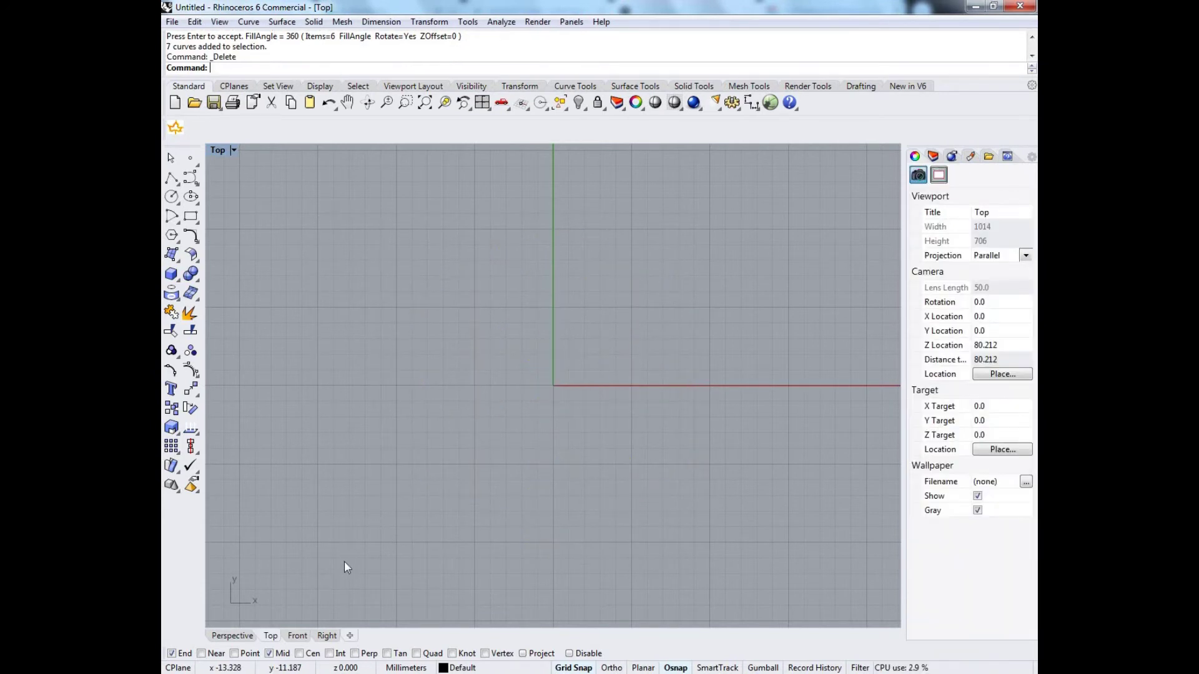
Draw a 10 mm circle at the origin and copy it 5 mm upward
click(171, 196)
click(550, 386)
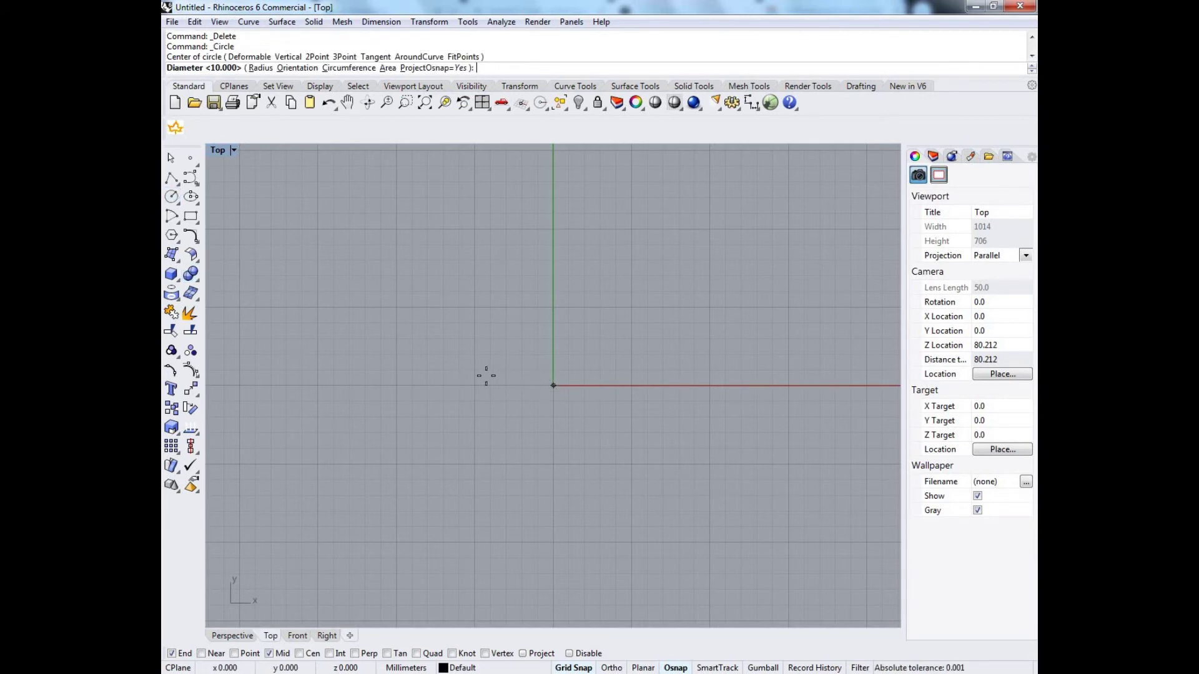
click(471, 386)
drag(517, 317, 523, 245)
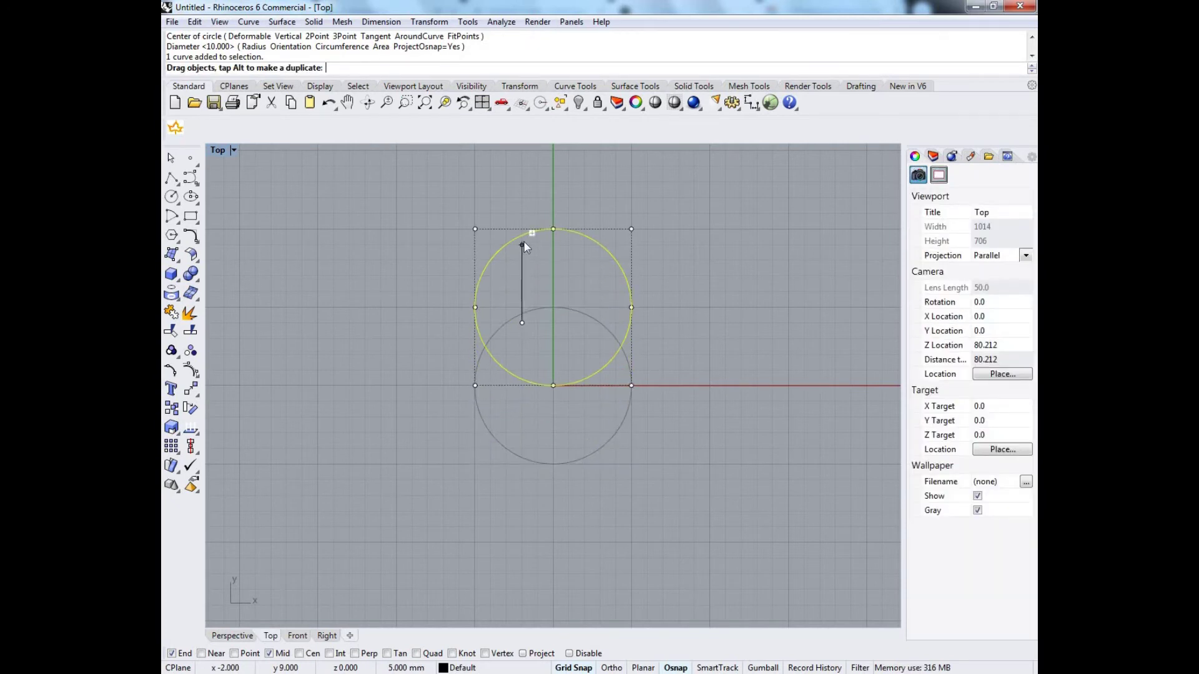
drag(524, 246, 519, 241)
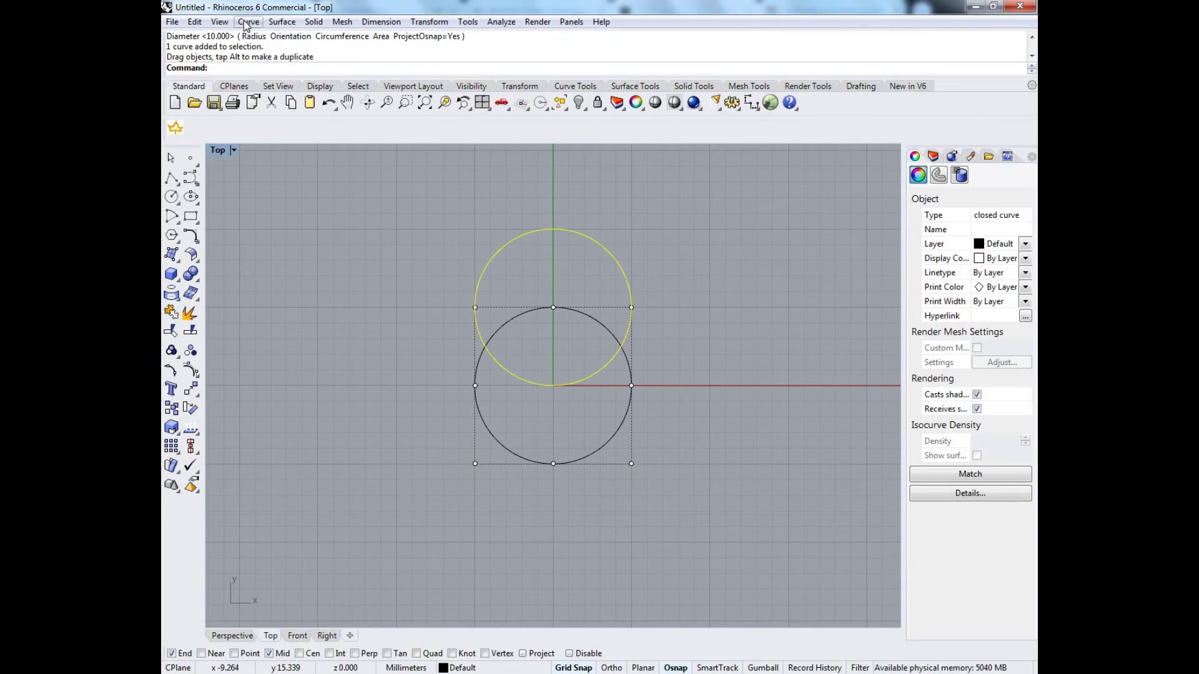
click(429, 22)
Polar-array the upper circle 6 times over 360° around the origin
mouse_move(452, 194)
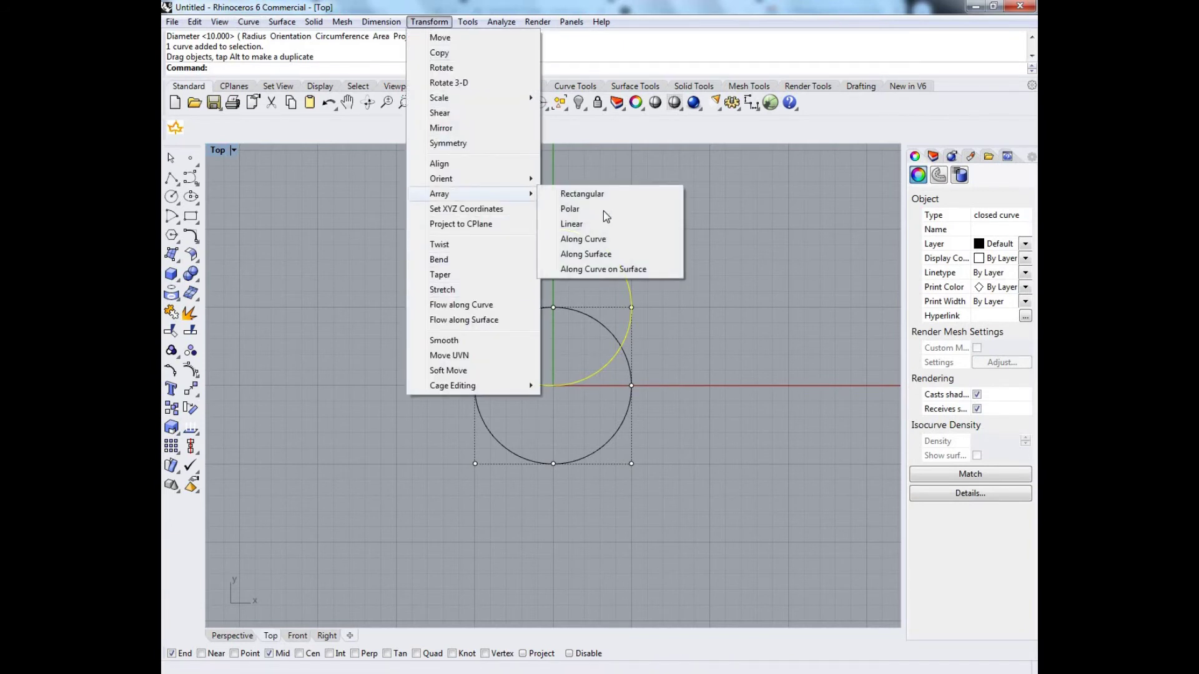
click(603, 210)
click(553, 385)
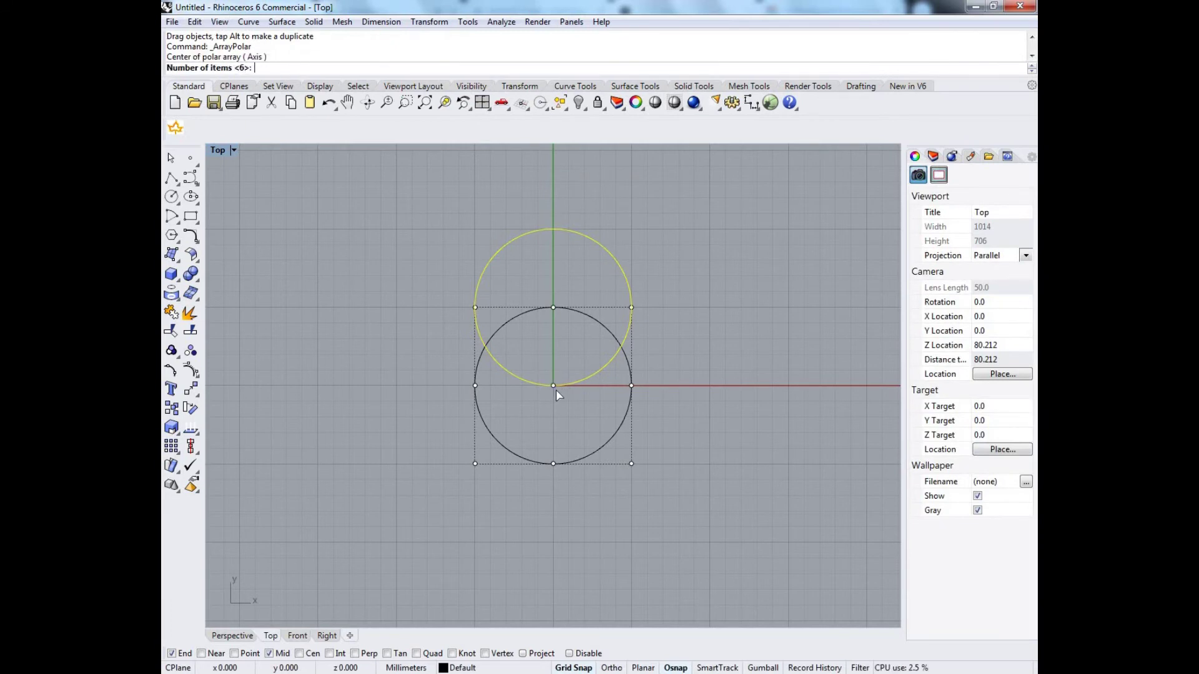
key(Return)
key(Return)
key(Return)
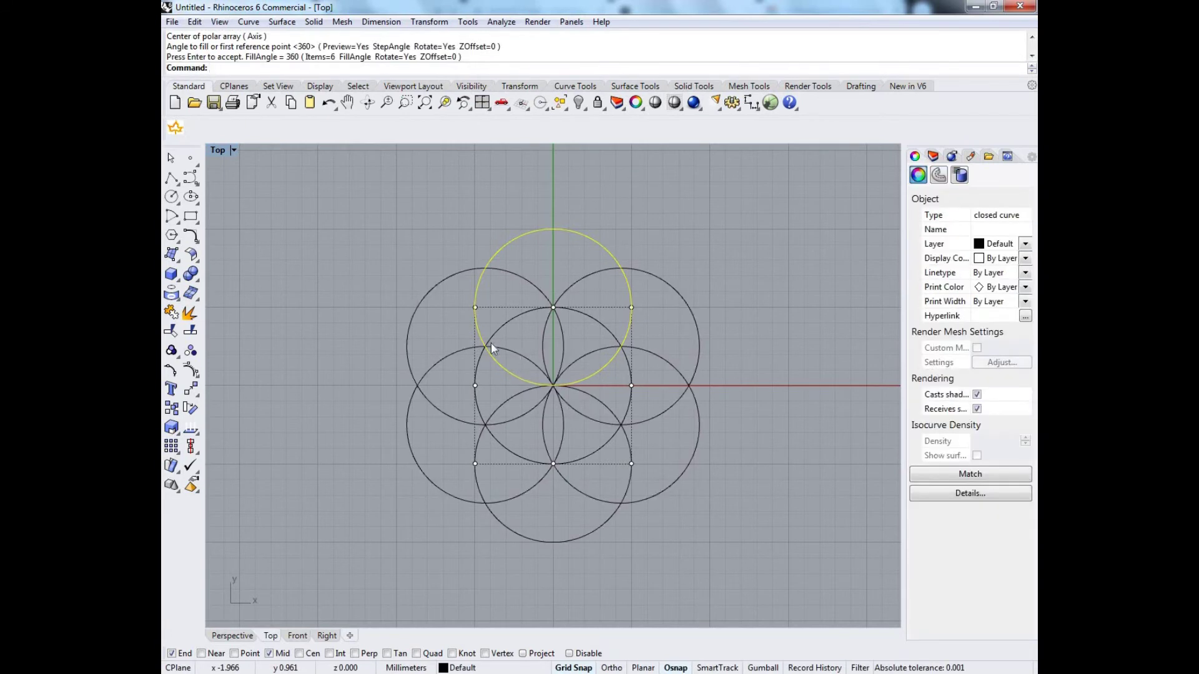
click(479, 232)
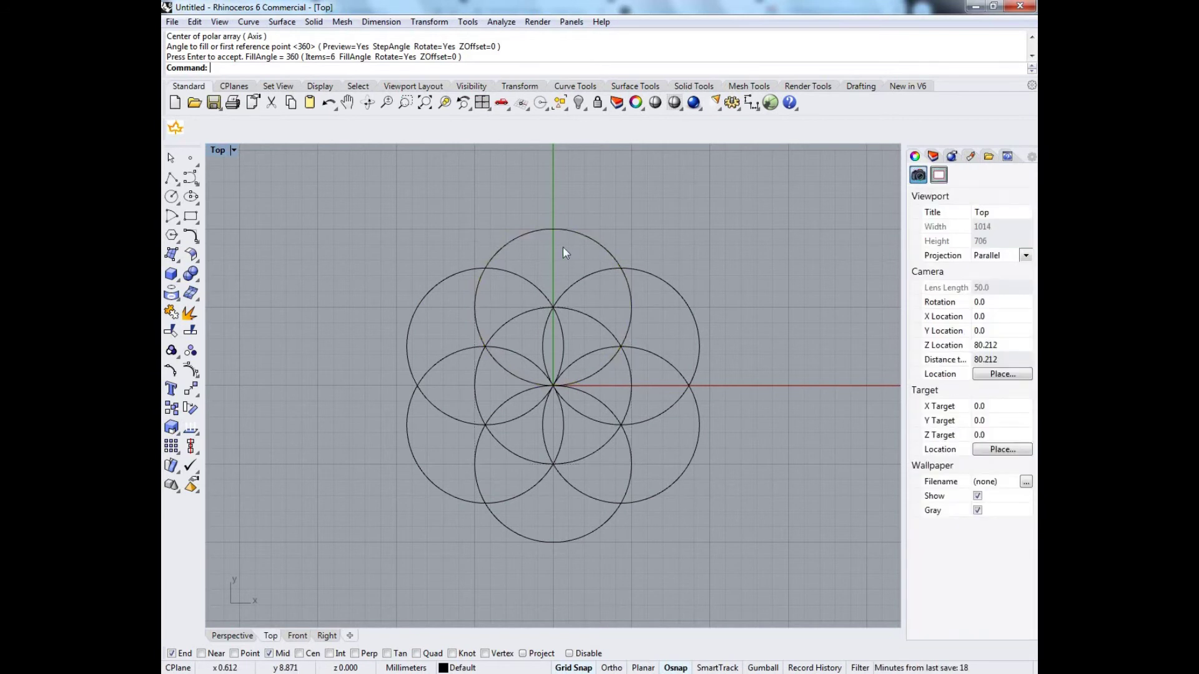
click(516, 242)
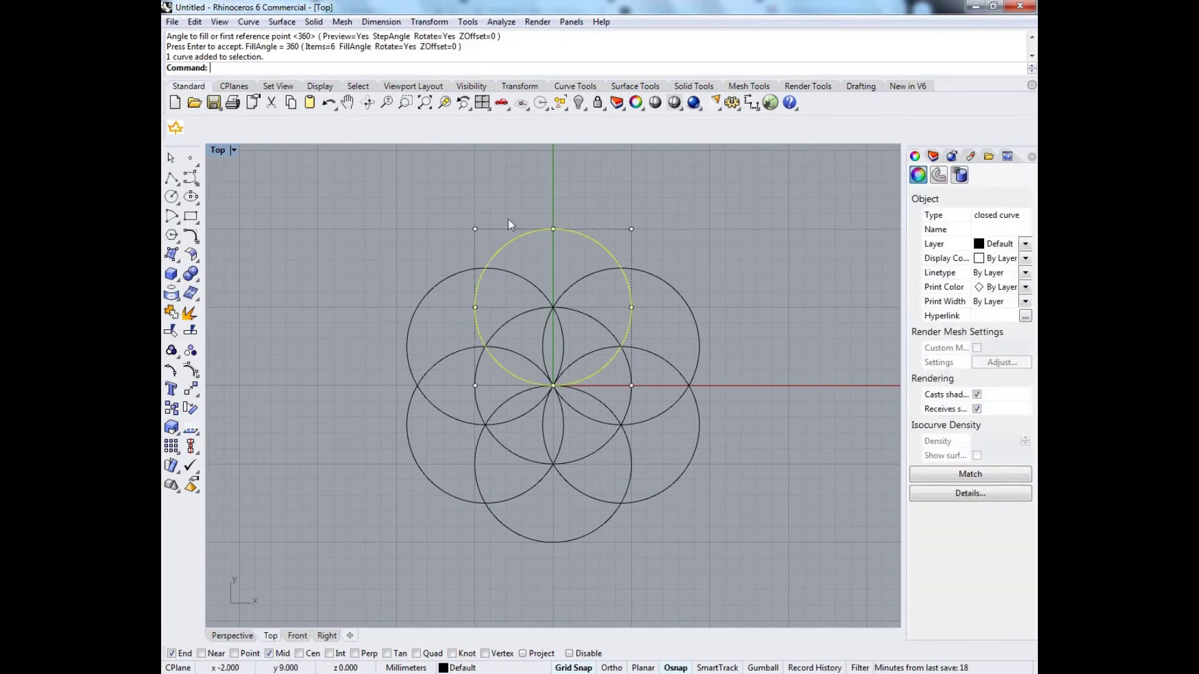
Offset the top and left petal circles outward by 0.5 mm
click(248, 21)
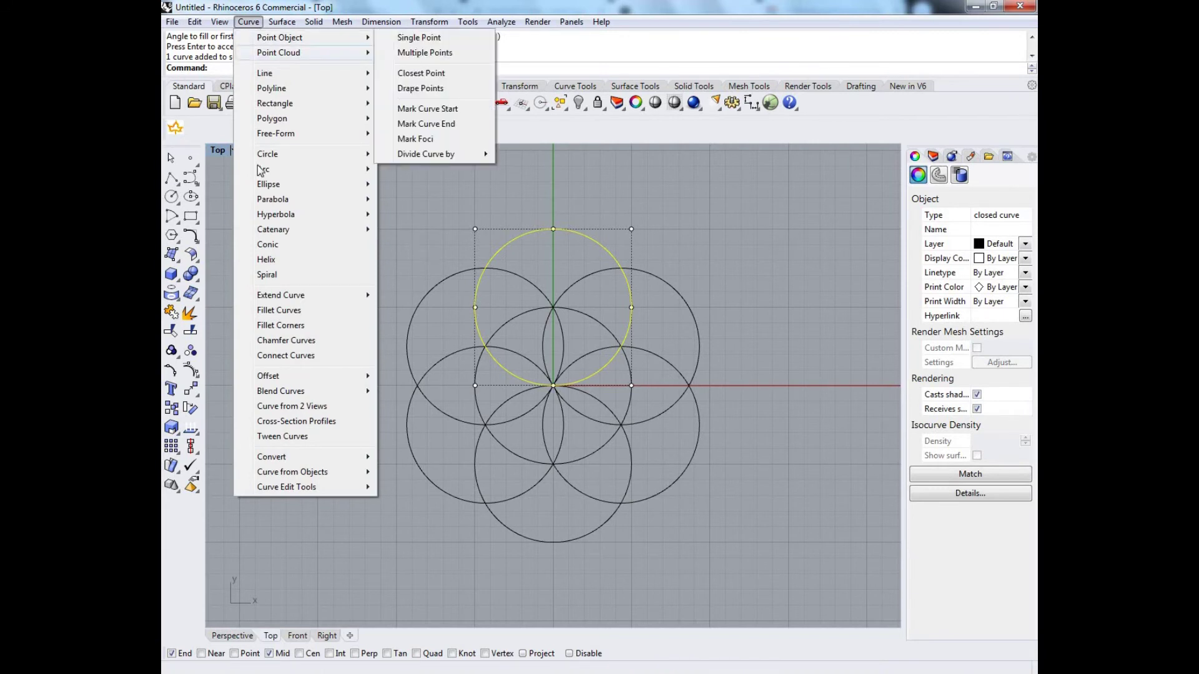
mouse_move(328, 377)
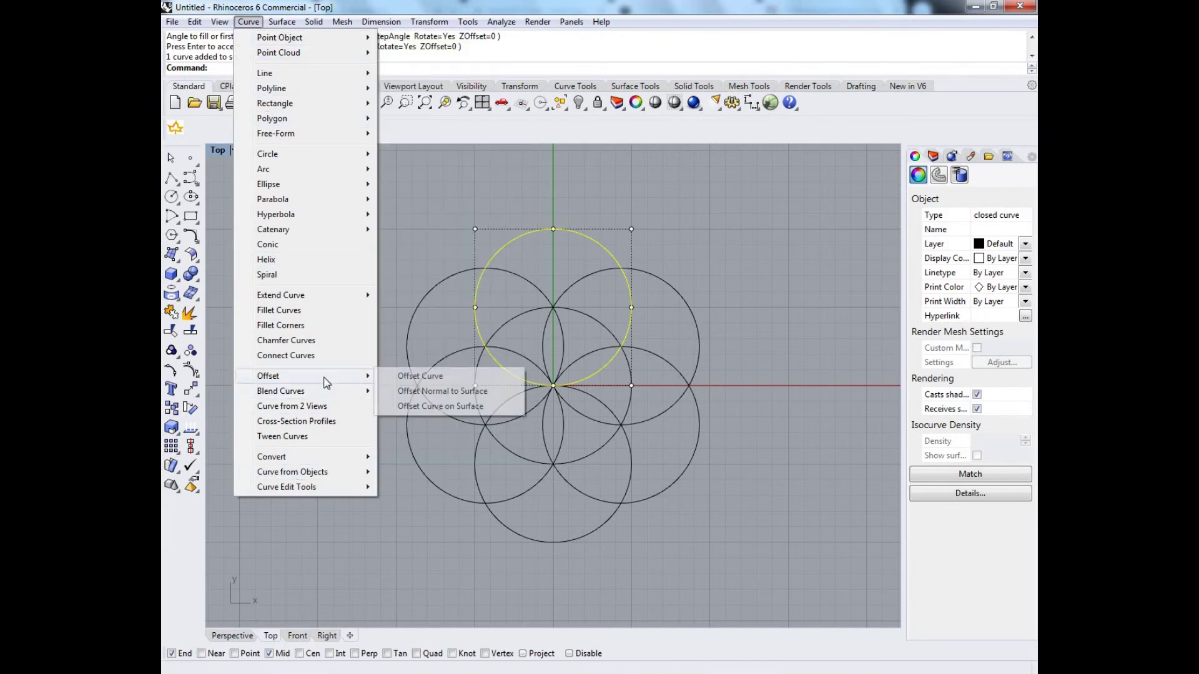
click(436, 377)
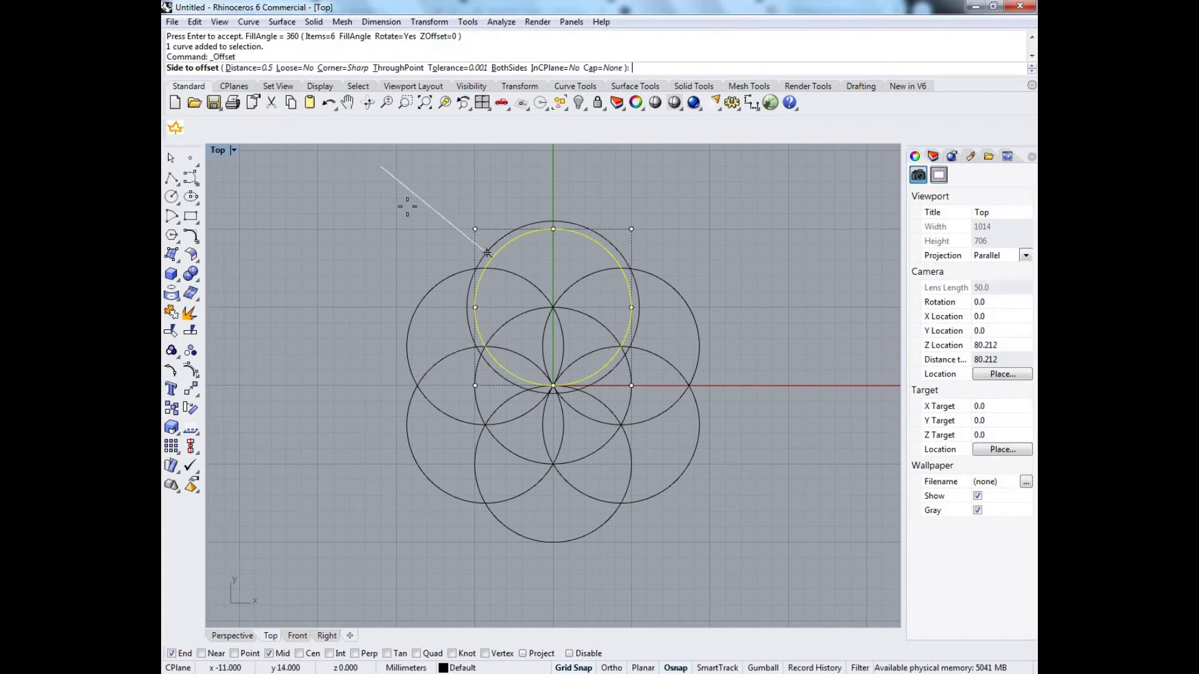
click(403, 228)
click(448, 279)
key(Return)
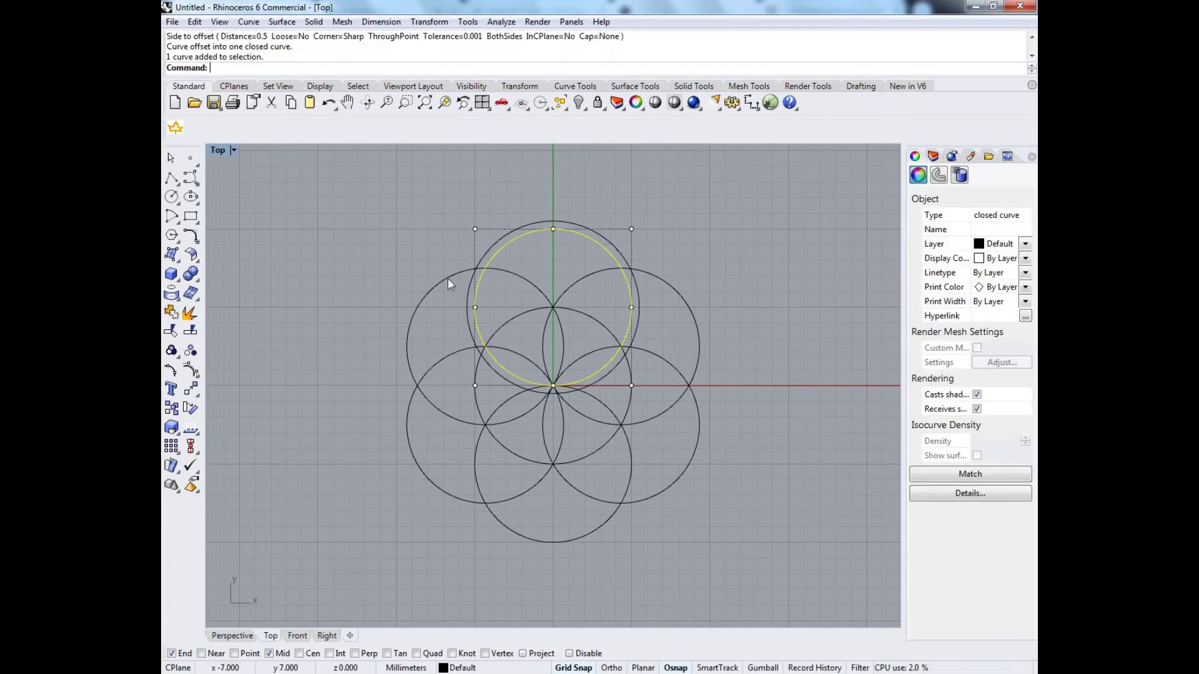
click(405, 265)
Offset the lower-left, bottom, upper-right and right petal circles outward by 0.5 mm
click(408, 412)
click(388, 409)
drag(484, 502, 551, 541)
right_click(551, 541)
click(601, 556)
click(687, 504)
click(698, 350)
click(803, 335)
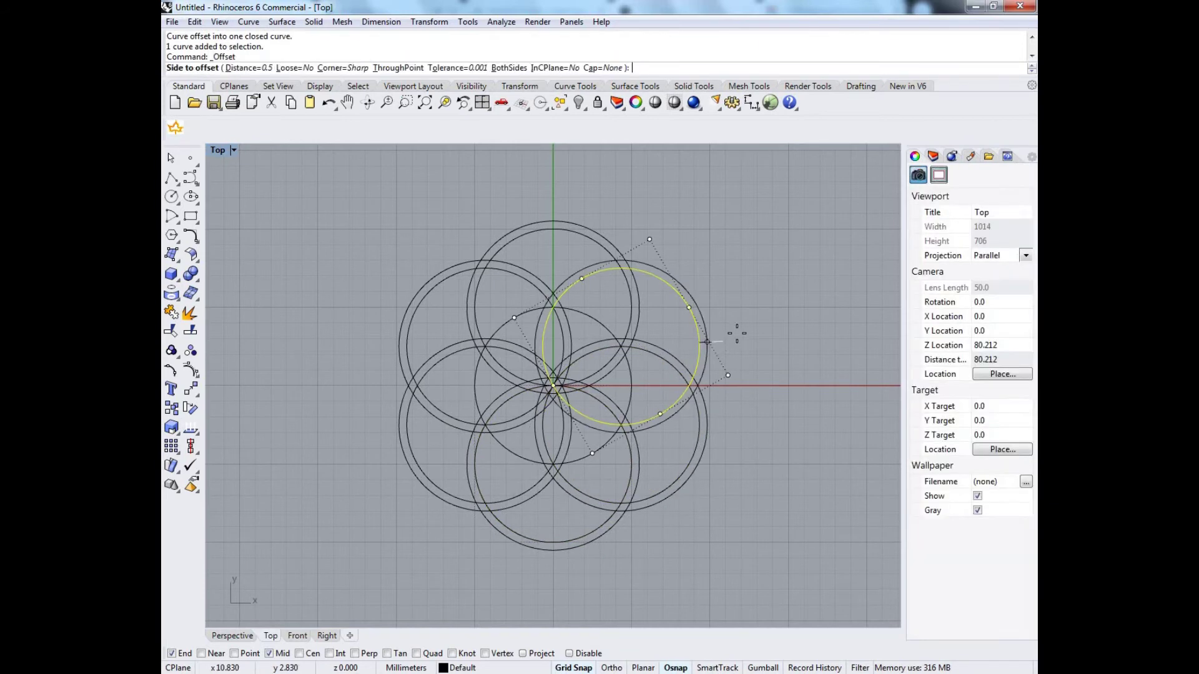
click(699, 342)
click(723, 209)
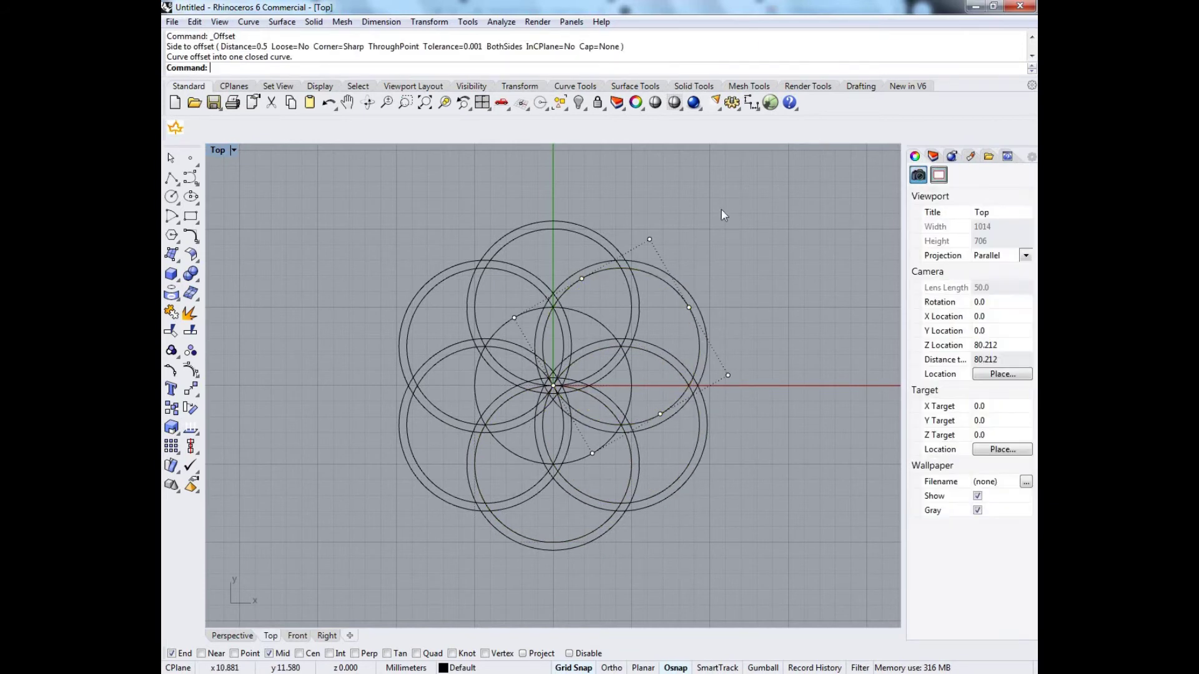
Delete the central circle and window-select all twelve ring curves for trimming
click(631, 392)
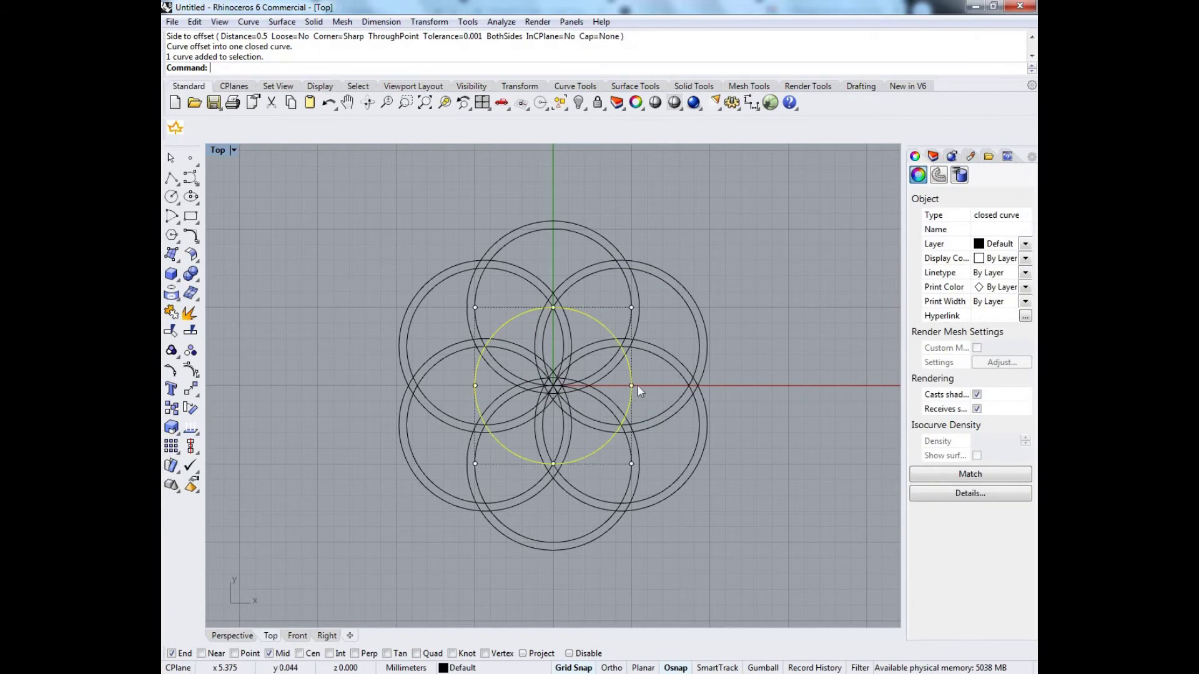
key(Delete)
right_drag(638, 385, 524, 383)
drag(295, 572, 231, 379)
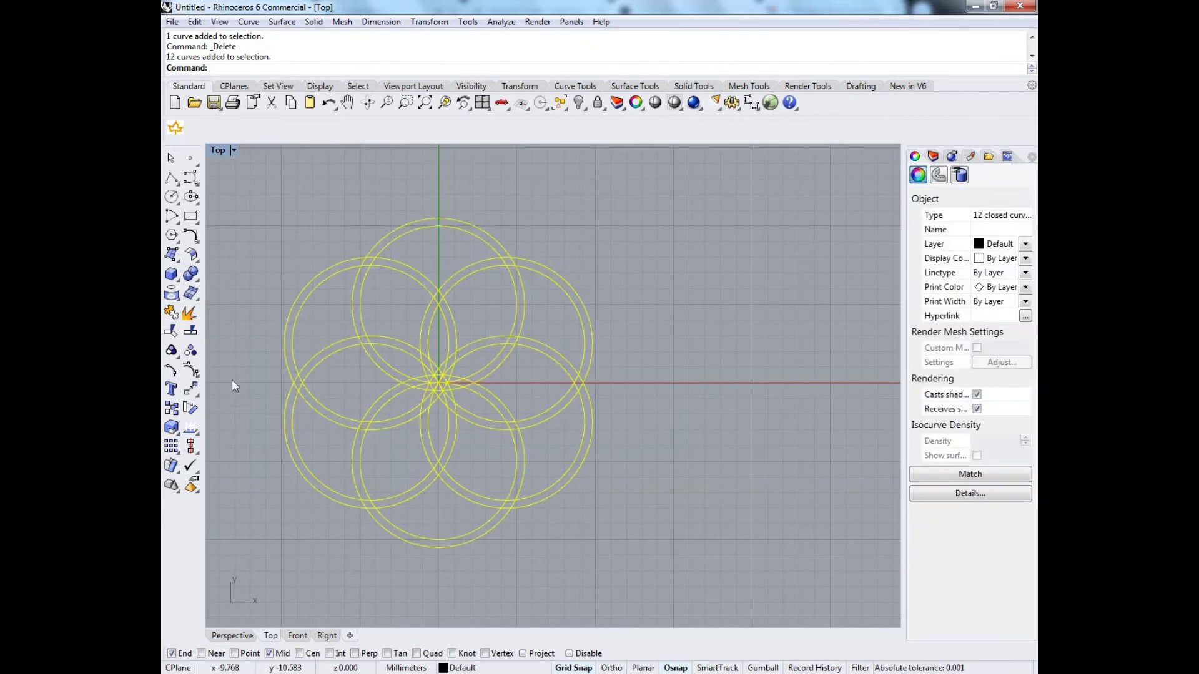
click(171, 331)
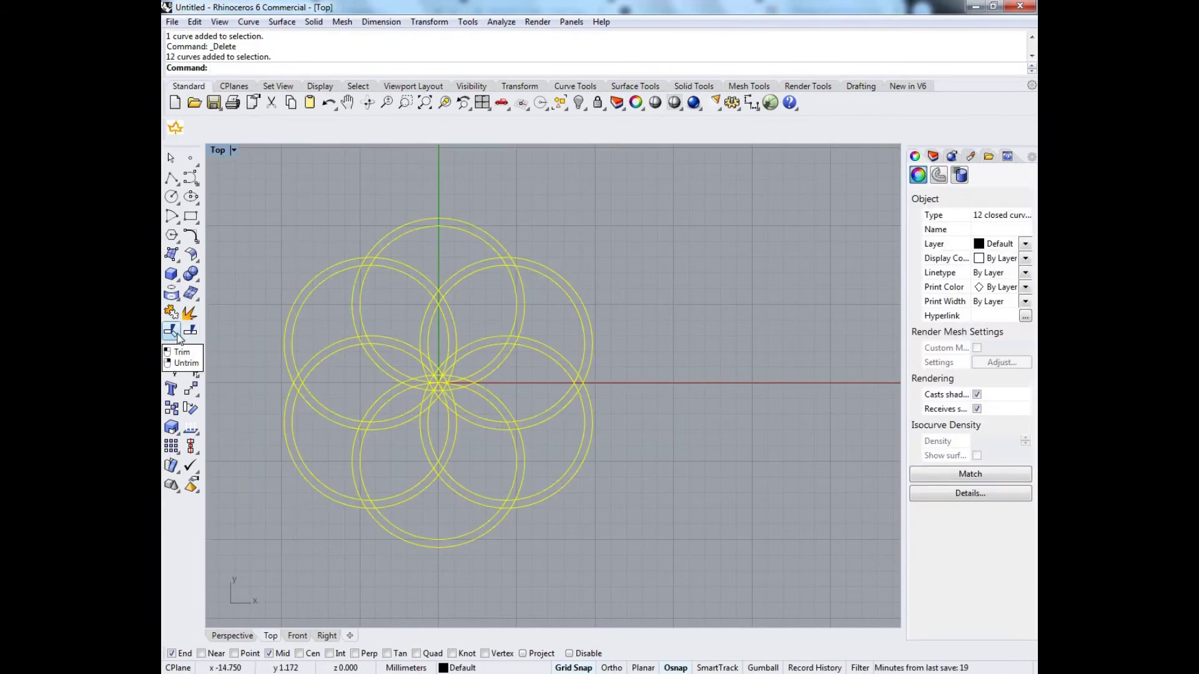
Trim away the four overlapping ring segments at the top crossing
scroll(428, 329, up, 8)
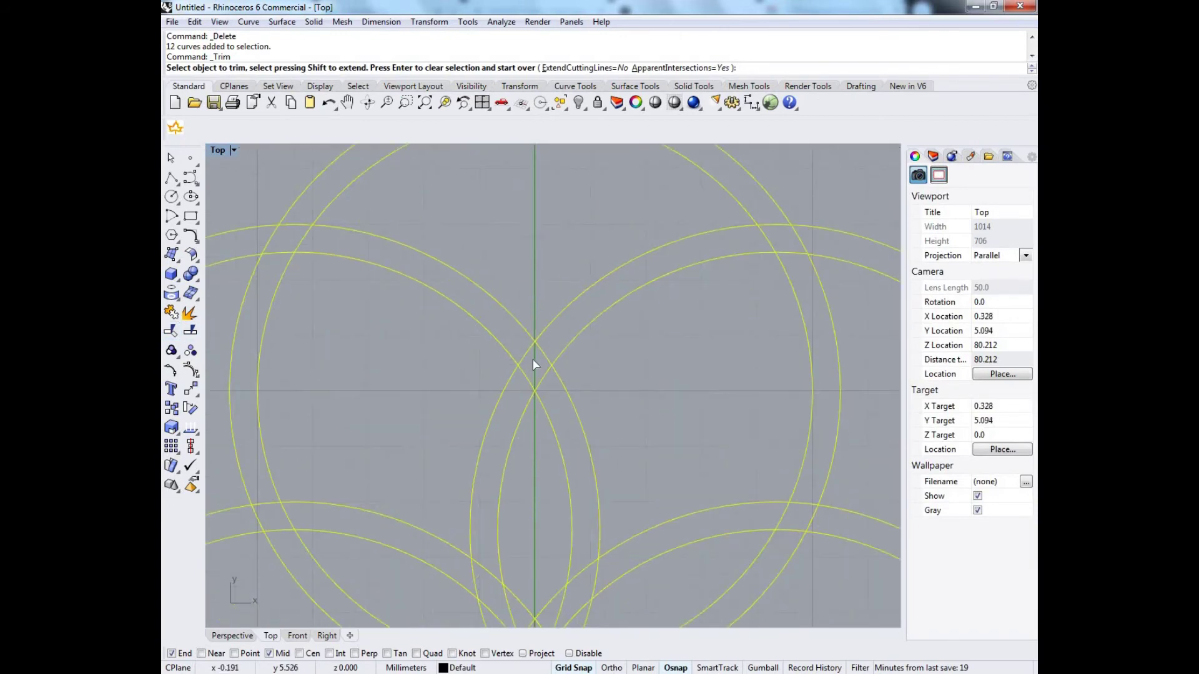
click(552, 356)
click(526, 351)
click(527, 374)
click(546, 390)
scroll(605, 321, down, 6)
scroll(624, 316, up, 6)
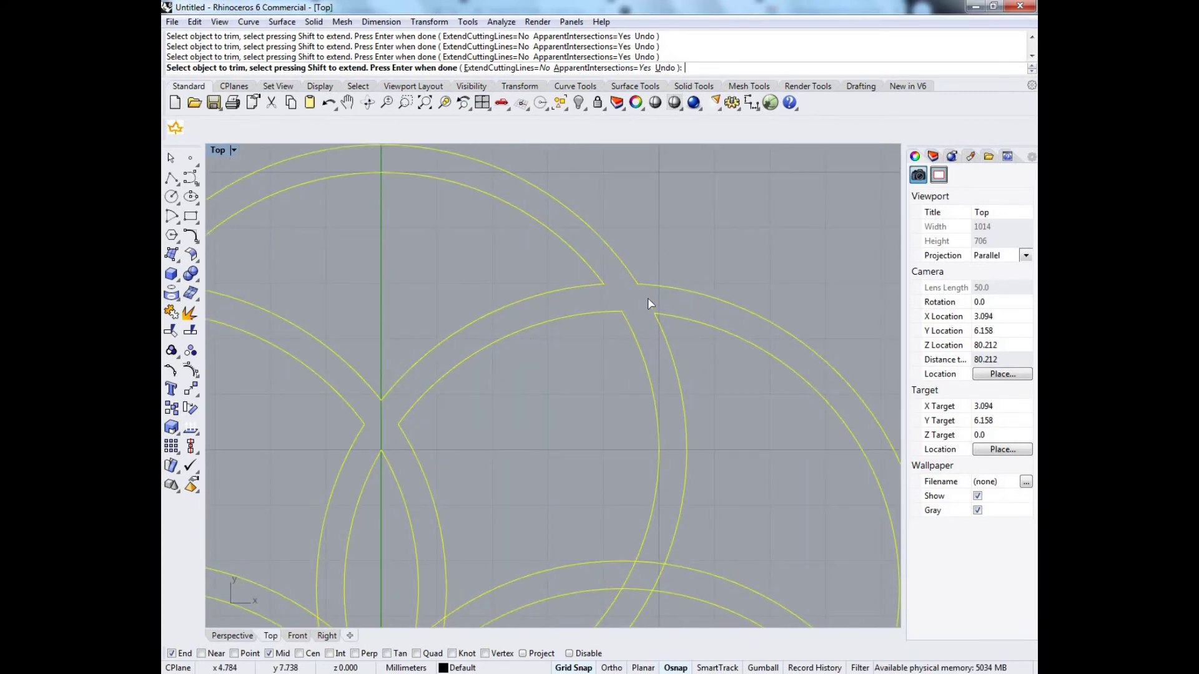
scroll(647, 297, down, 5)
scroll(647, 352, up, 4)
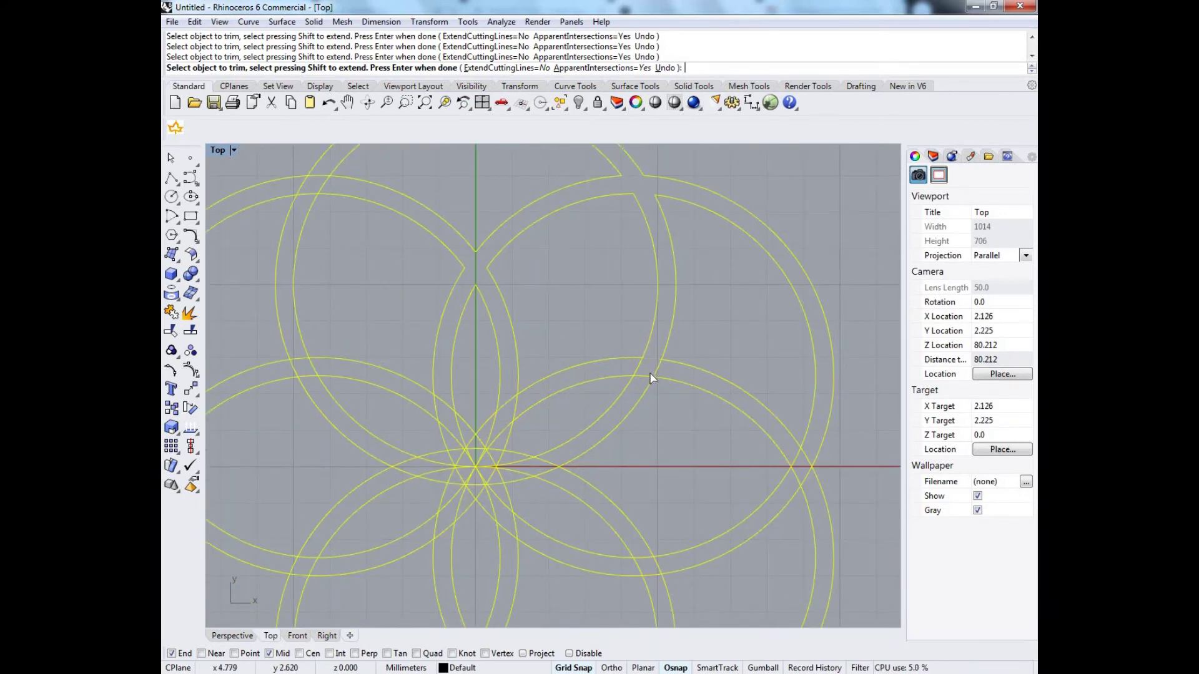
scroll(643, 375, down, 4)
scroll(696, 400, up, 4)
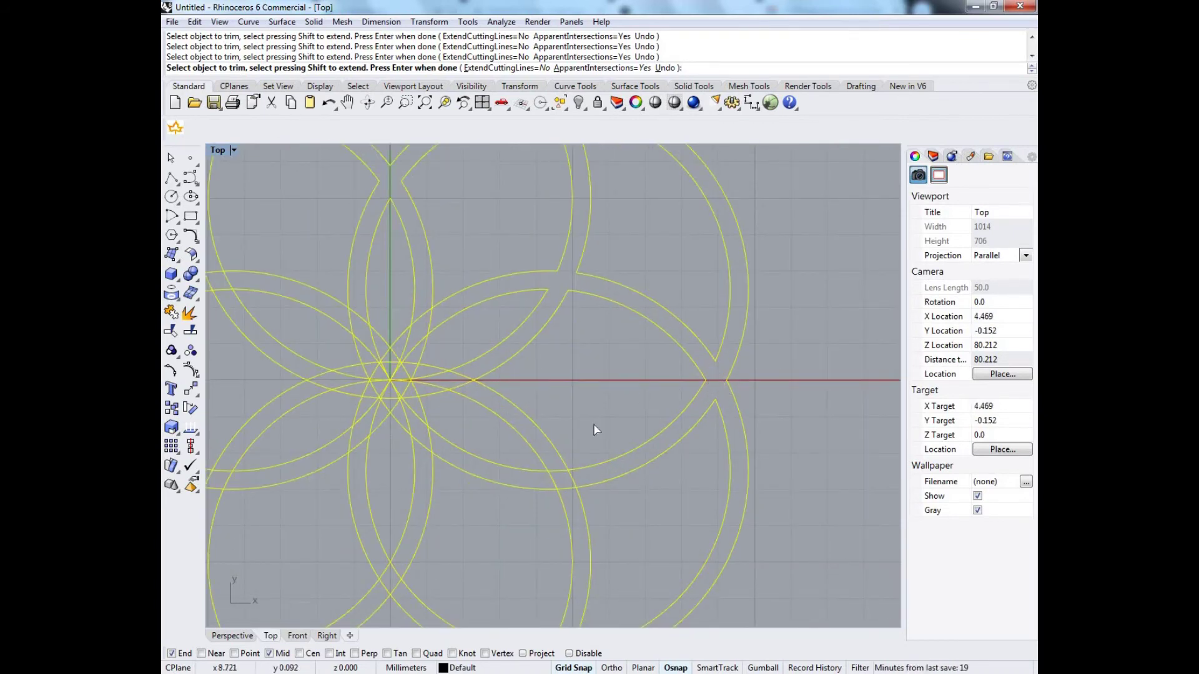
scroll(641, 392, down, 4)
Trim the outer and inner arcs between the upper-left diagonal rings
right_drag(610, 383, 479, 447)
scroll(449, 252, up, 6)
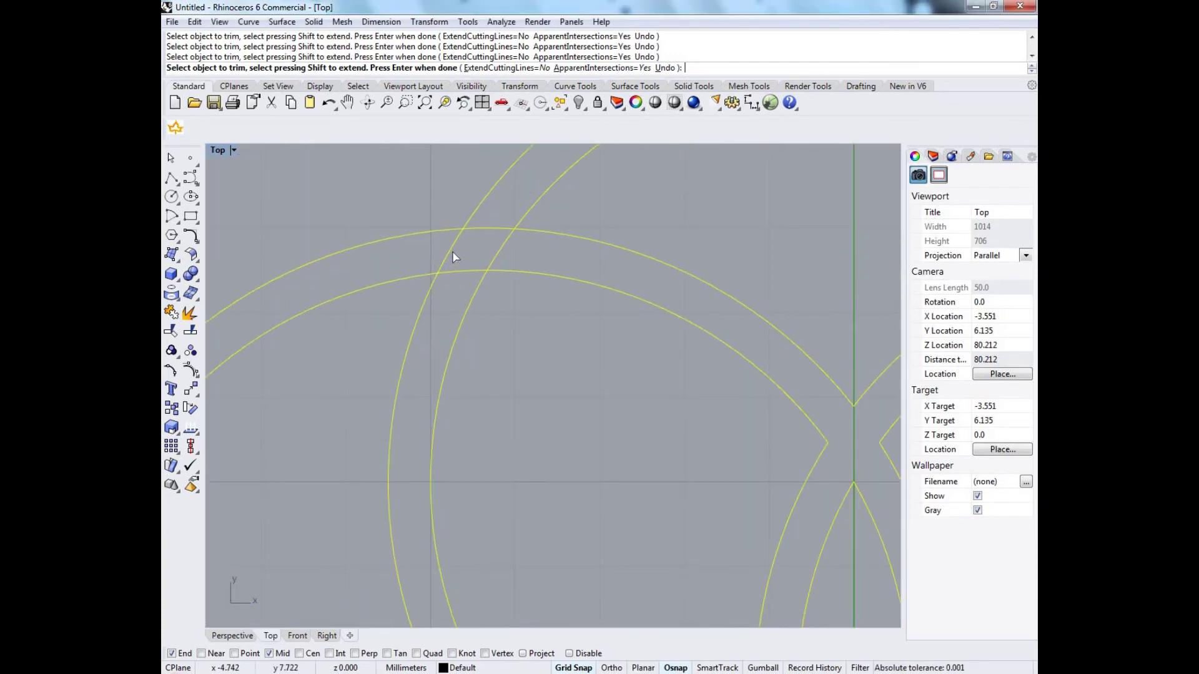
click(493, 229)
click(470, 272)
scroll(650, 477, down, 5)
scroll(605, 348, down, 3)
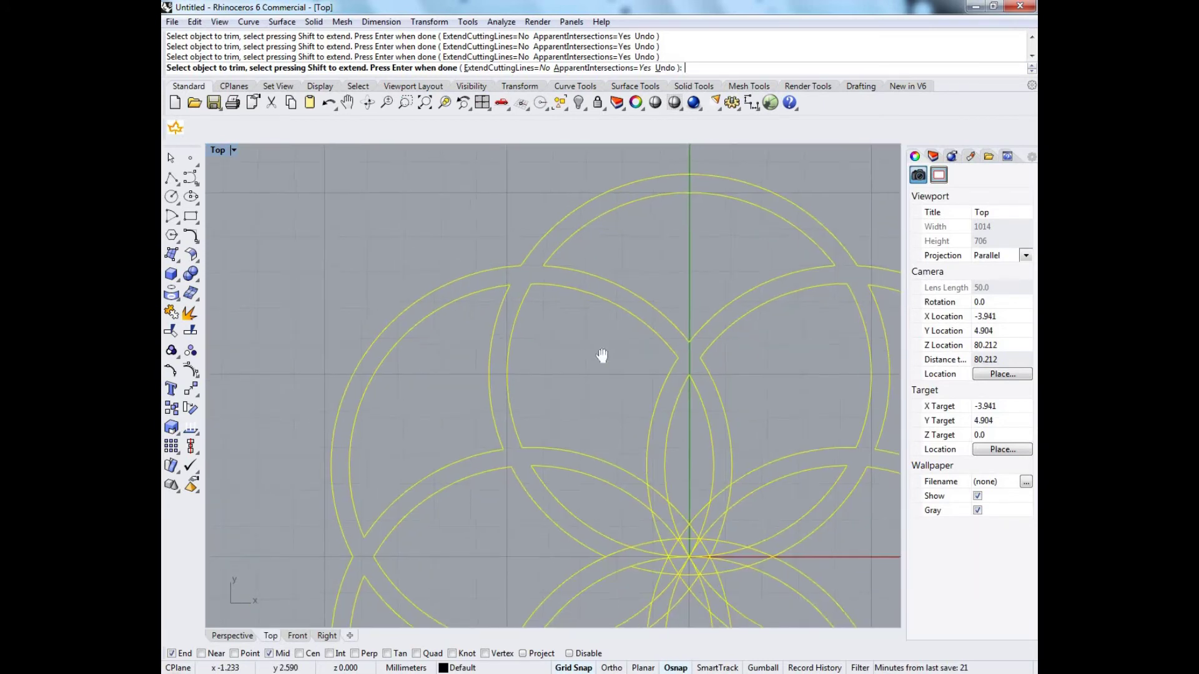
scroll(661, 412, up, 3)
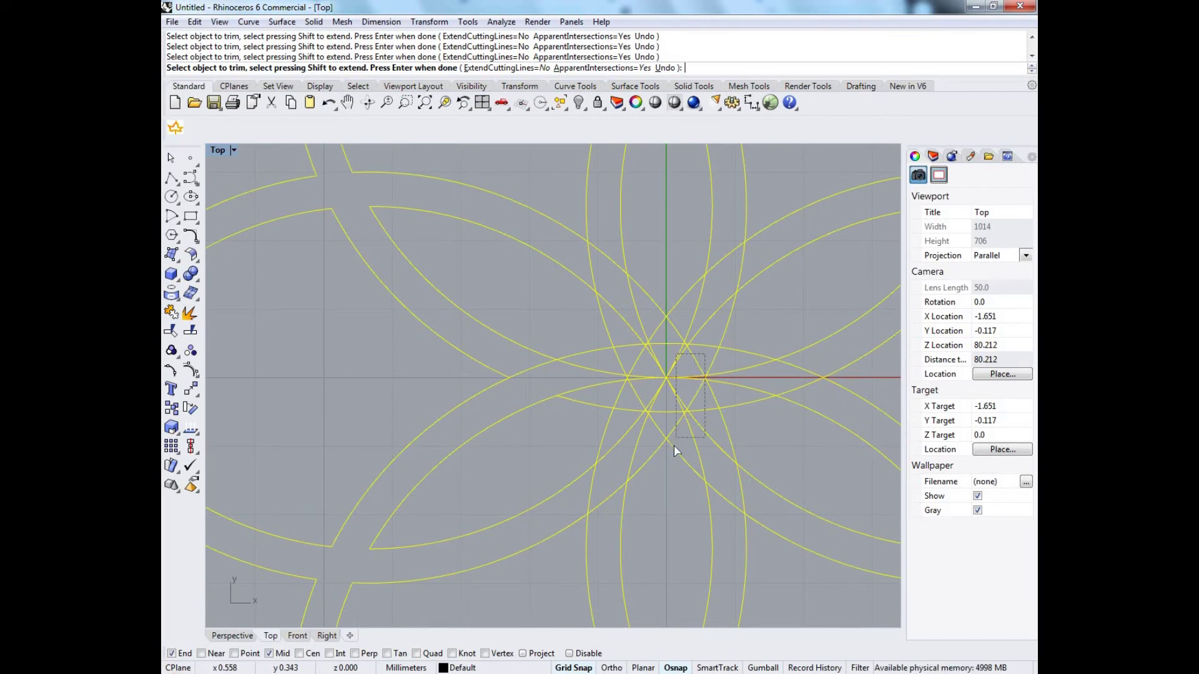
Trim the overlapping segments at the central and centre-bottom junctions
drag(635, 446, 620, 404)
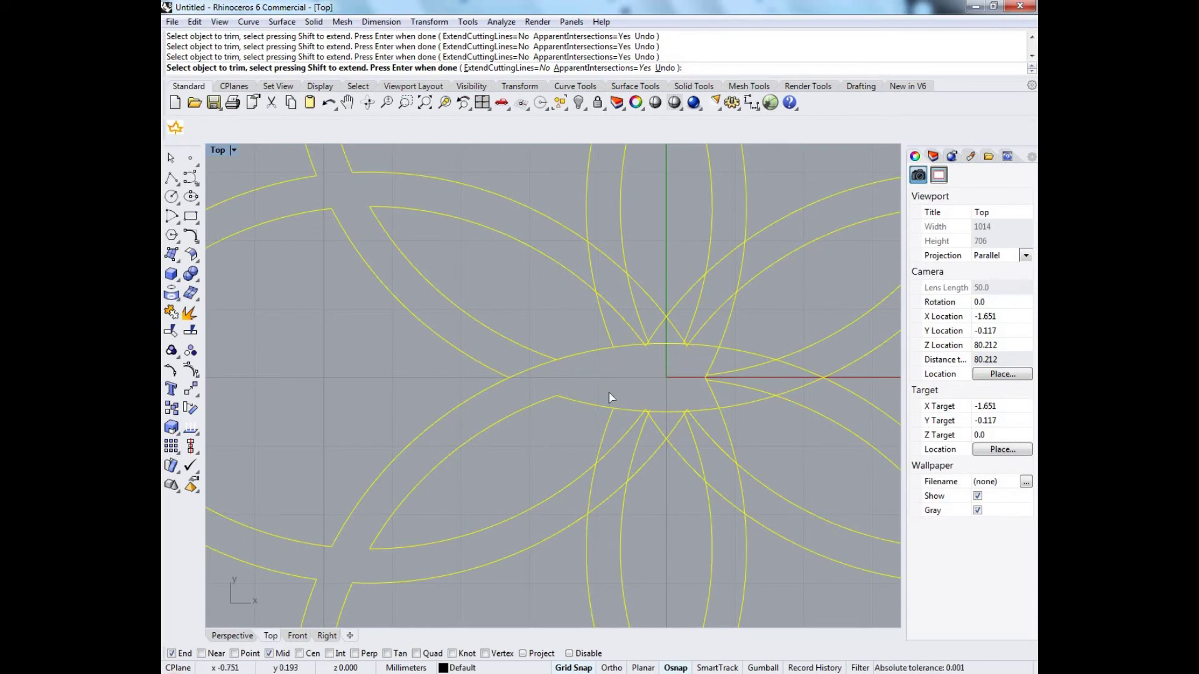
drag(695, 392, 640, 442)
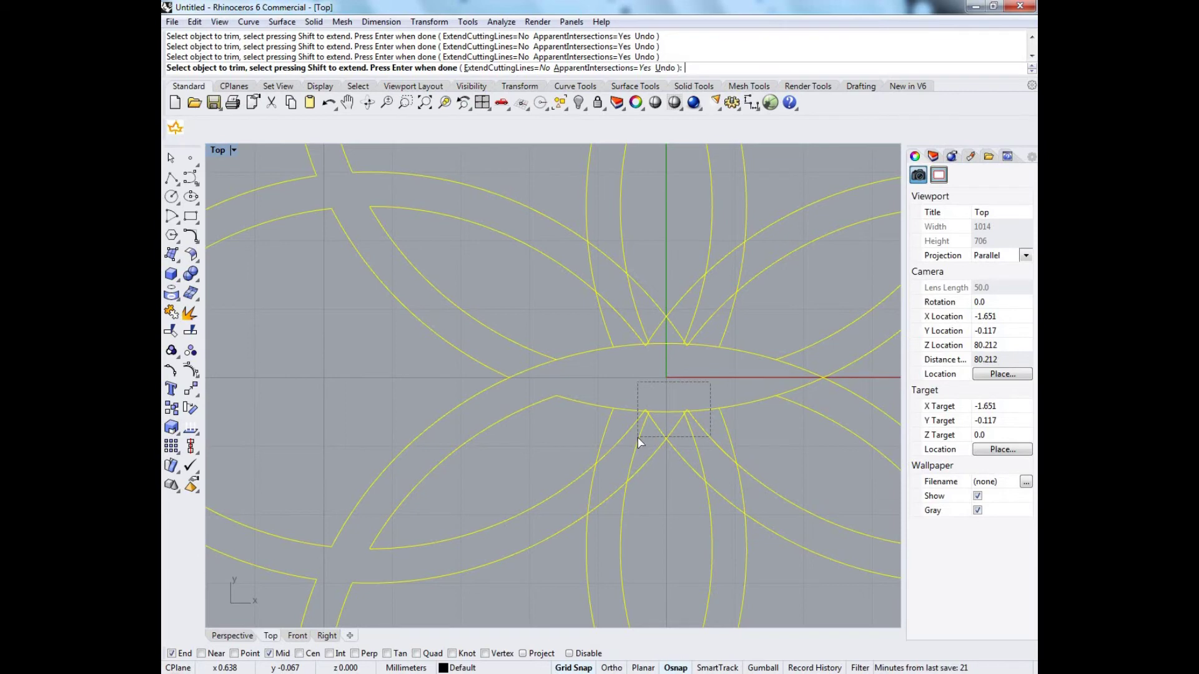
drag(660, 405, 661, 405)
scroll(669, 350, down, 3)
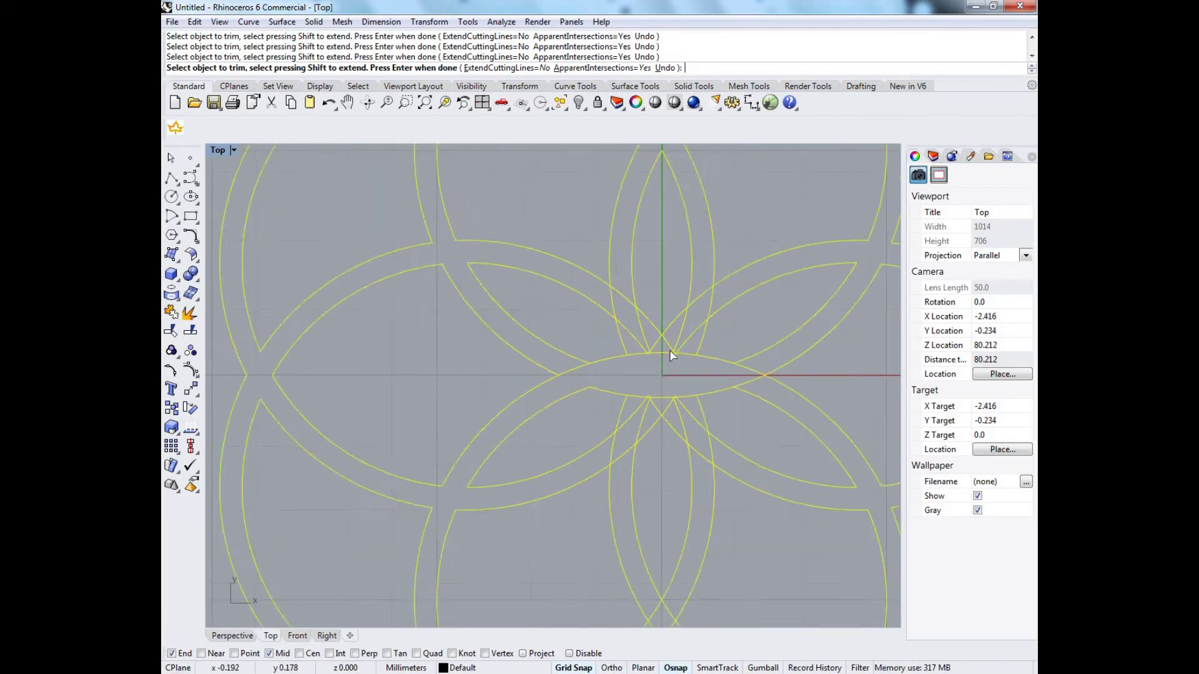
scroll(662, 364, up, 3)
scroll(661, 359, down, 3)
drag(652, 340, 640, 351)
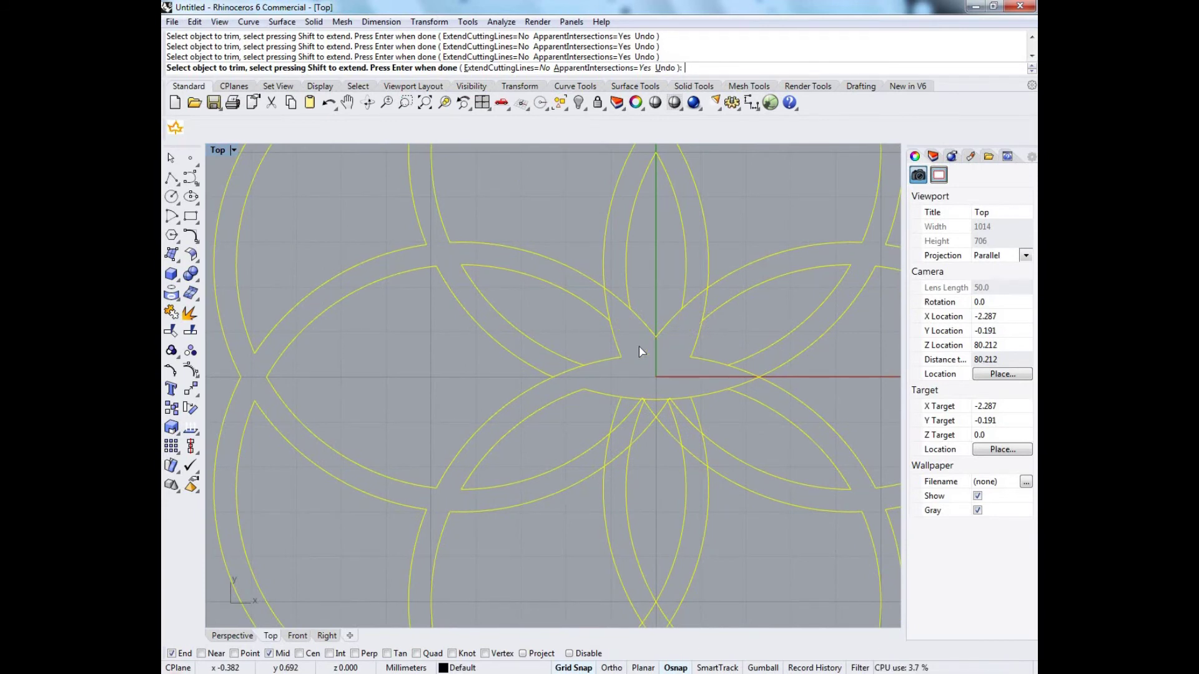
click(662, 405)
click(640, 407)
click(677, 412)
scroll(653, 374, down, 5)
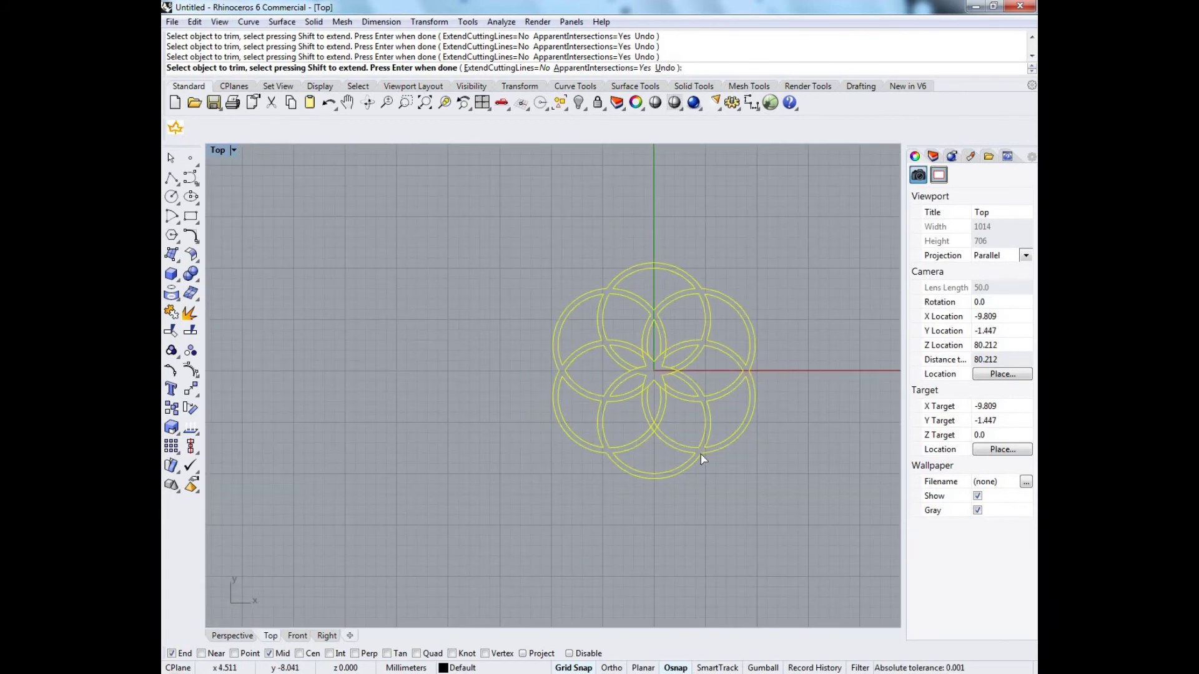
Trim the vertical and diagonal ring pieces at the right-side crossings
scroll(650, 364, up, 6)
scroll(576, 392, down, 4)
scroll(605, 331, up, 4)
scroll(687, 366, down, 2)
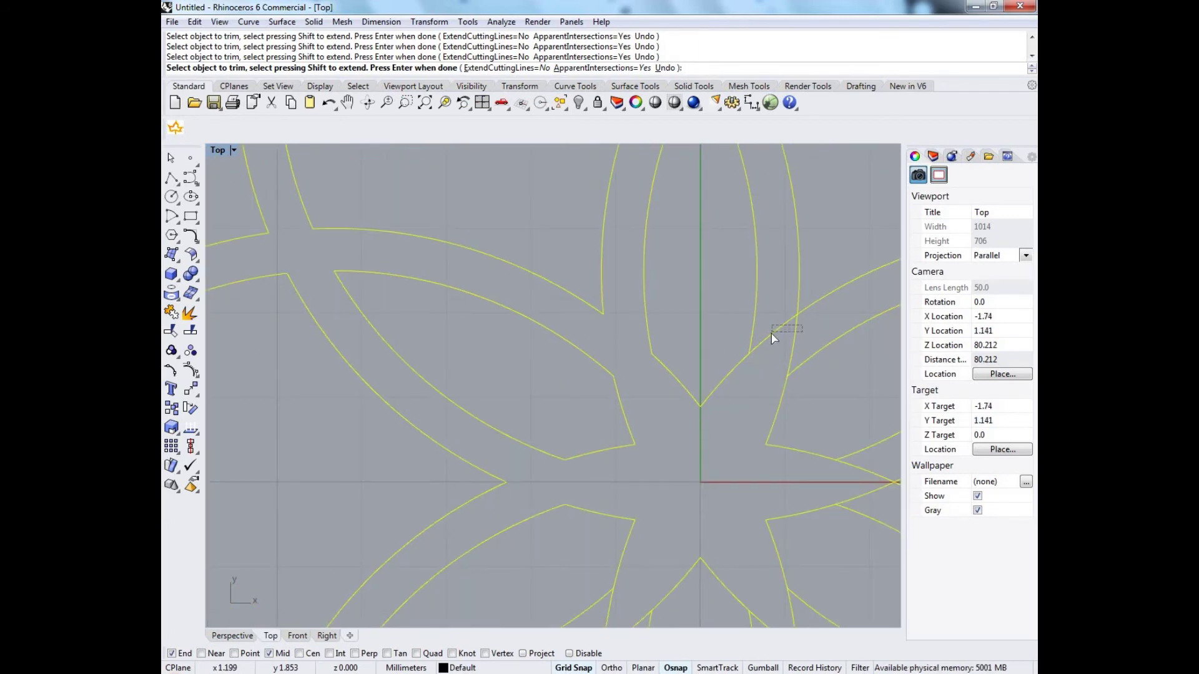
scroll(758, 339, down, 4)
scroll(774, 490, up, 4)
click(790, 513)
click(765, 517)
click(557, 499)
Trim the segment between the lower-right intersections and end the Trim command
scroll(637, 433, down, 4)
scroll(668, 428, up, 4)
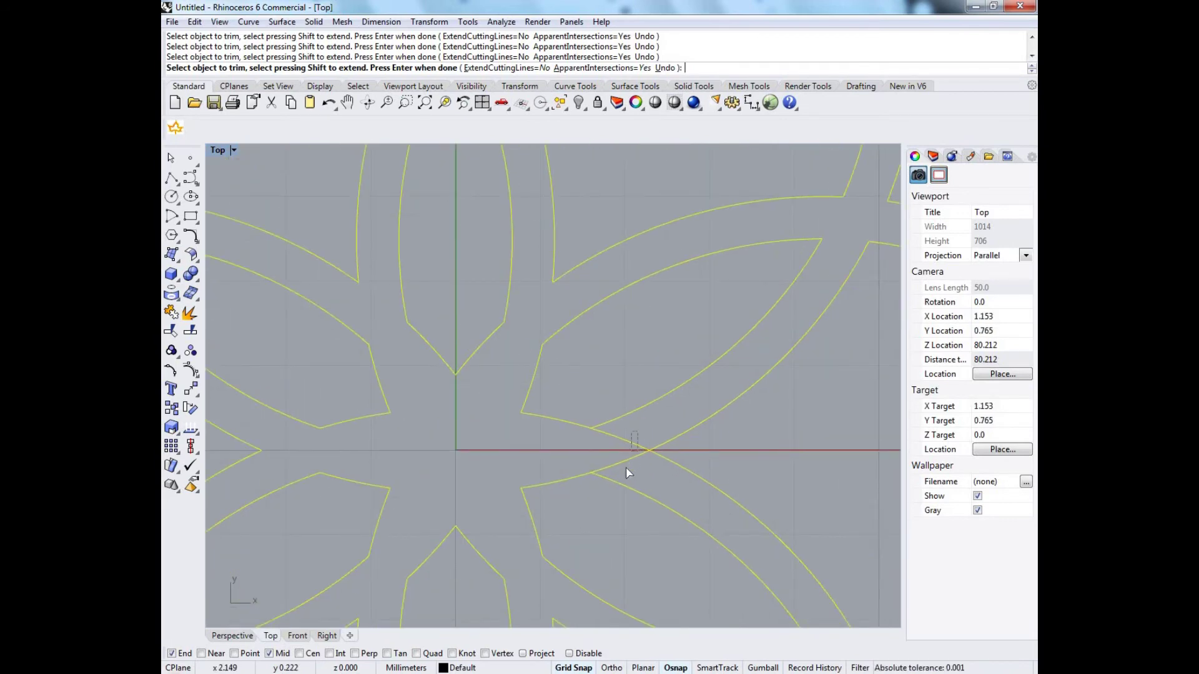
scroll(669, 425, down, 5)
scroll(598, 322, down, 2)
scroll(615, 439, up, 5)
scroll(619, 434, up, 4)
click(646, 428)
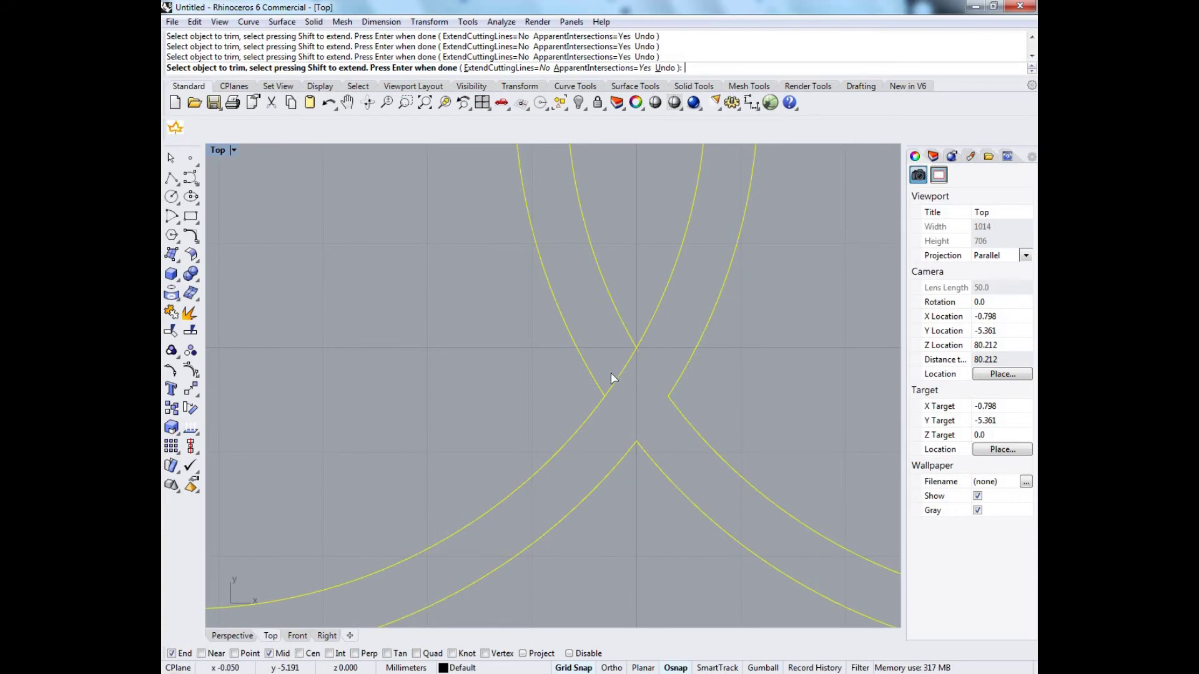
scroll(657, 405, down, 6)
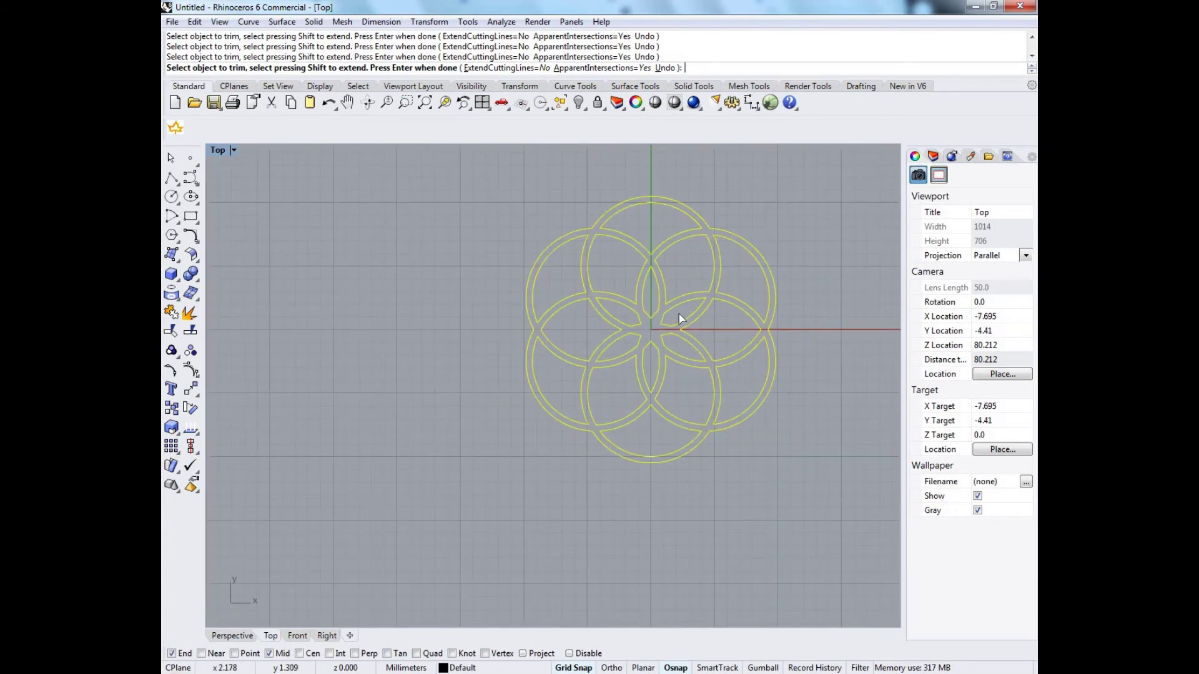
scroll(723, 441, down, 2)
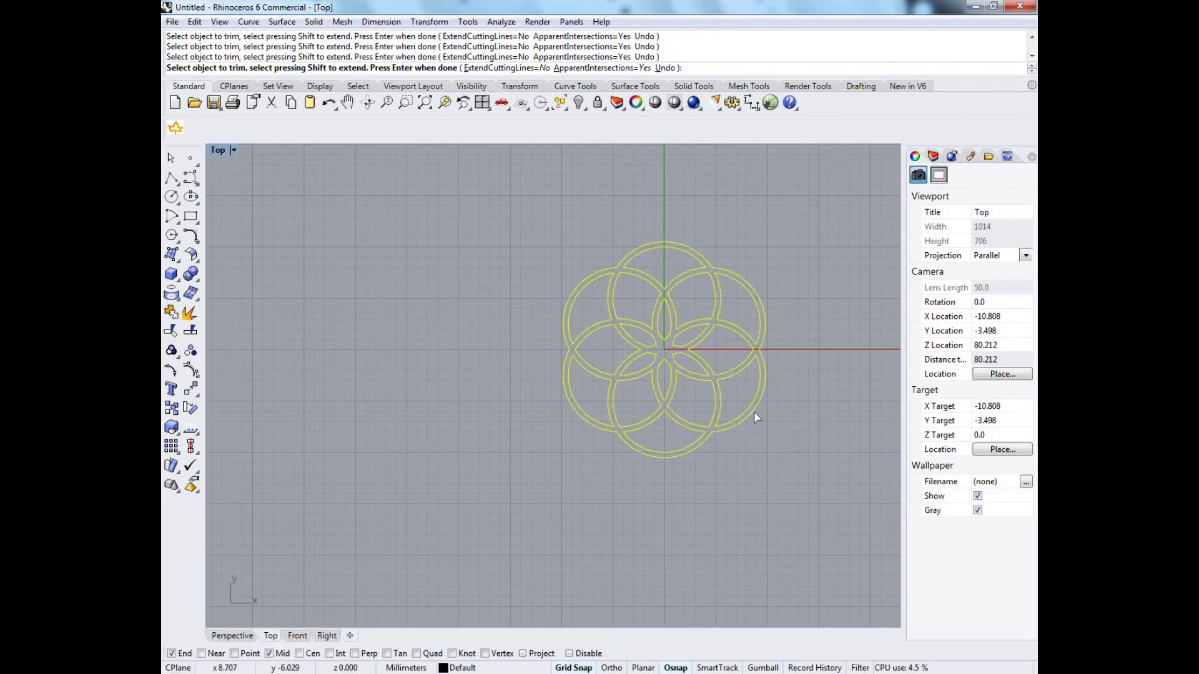
key(Return)
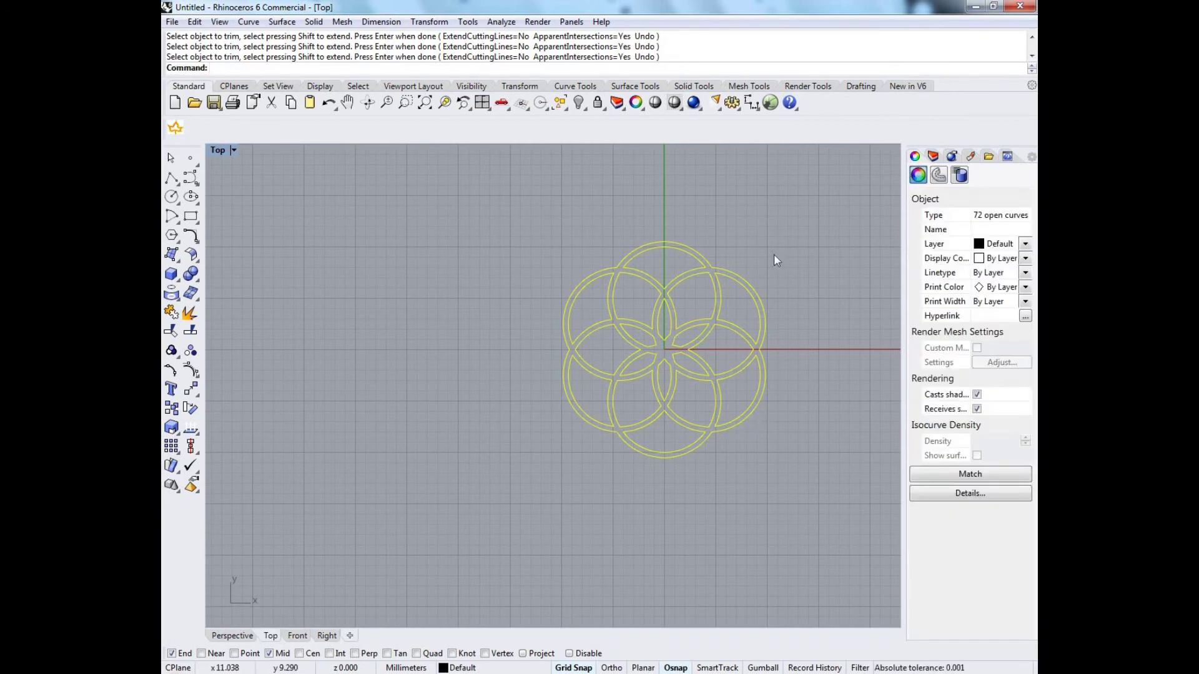
drag(773, 253, 743, 256)
right_drag(771, 300, 711, 294)
click(710, 299)
click(668, 294)
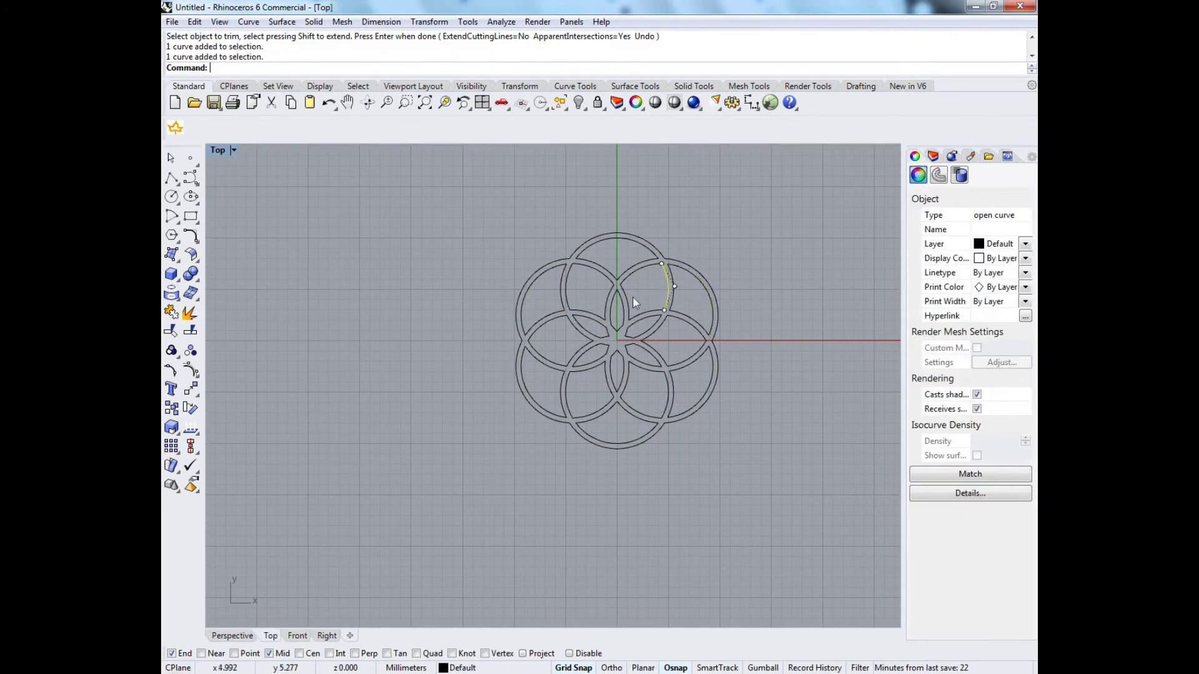
click(671, 281)
key(Delete)
click(631, 359)
click(730, 292)
drag(744, 237, 479, 501)
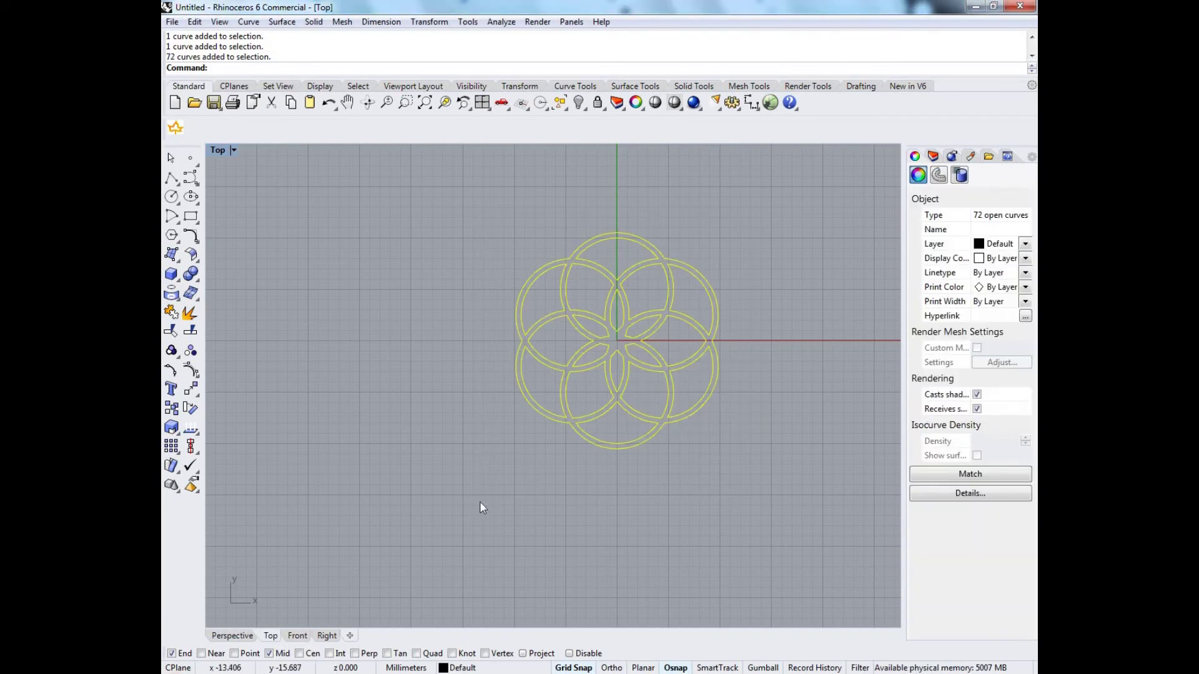
click(727, 238)
drag(760, 186, 479, 469)
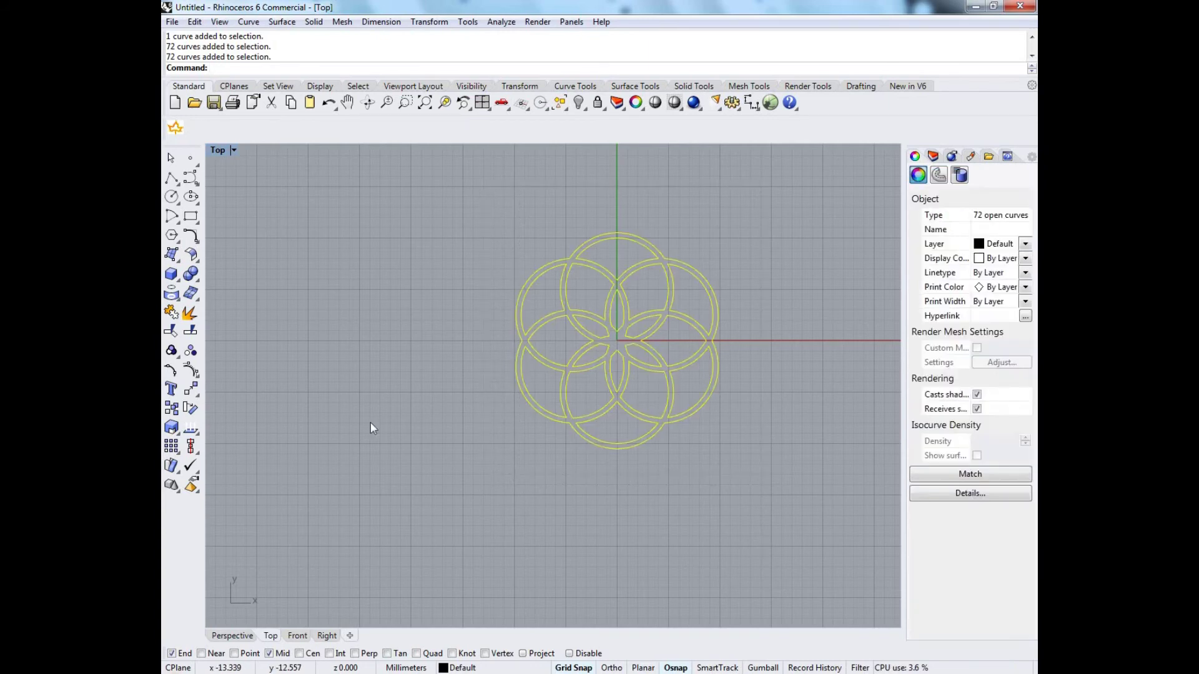
click(474, 215)
drag(450, 168, 806, 474)
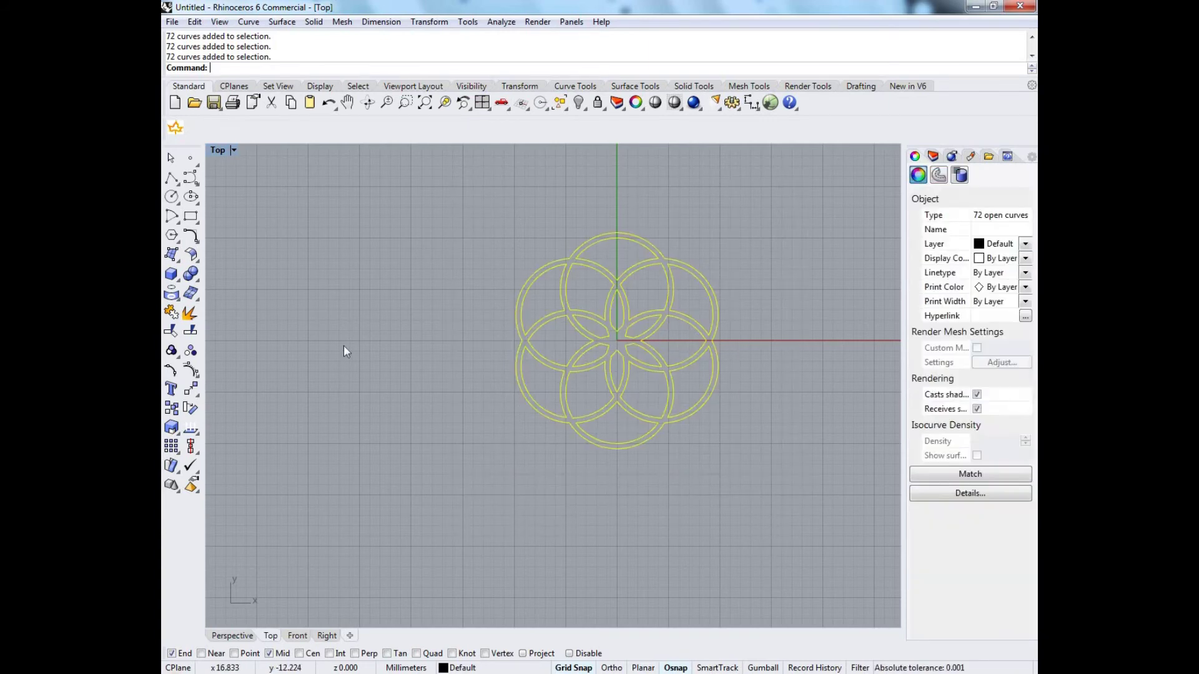
drag(419, 167, 818, 369)
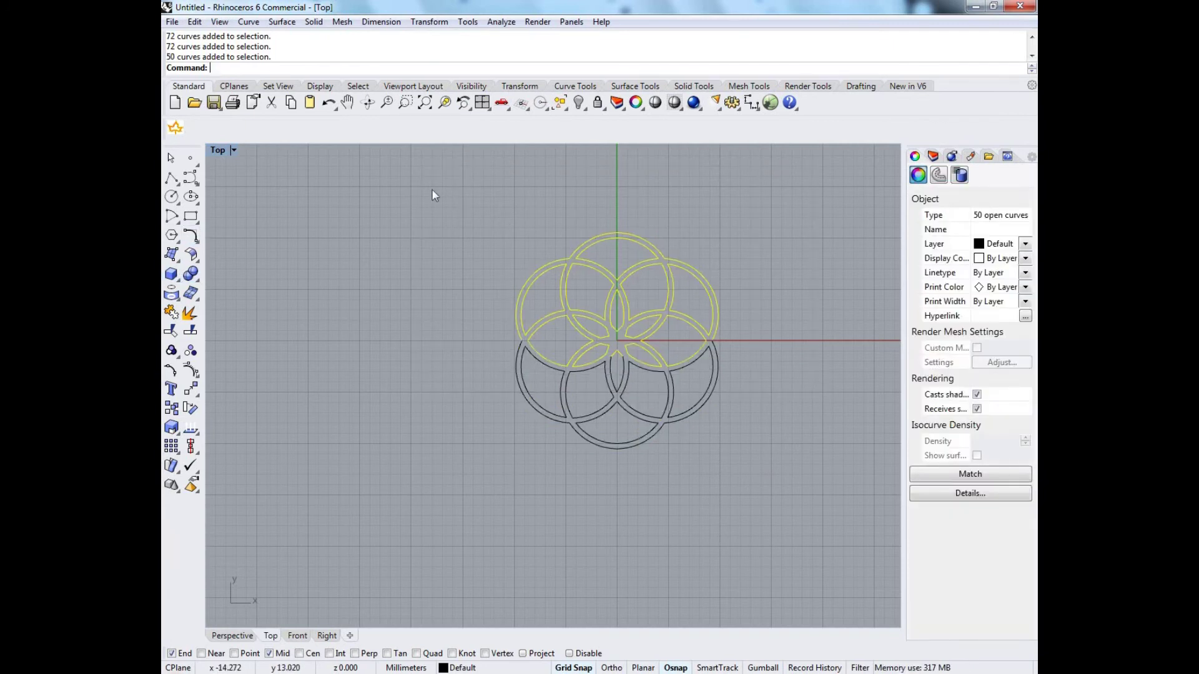
drag(803, 188, 491, 422)
drag(786, 193, 544, 413)
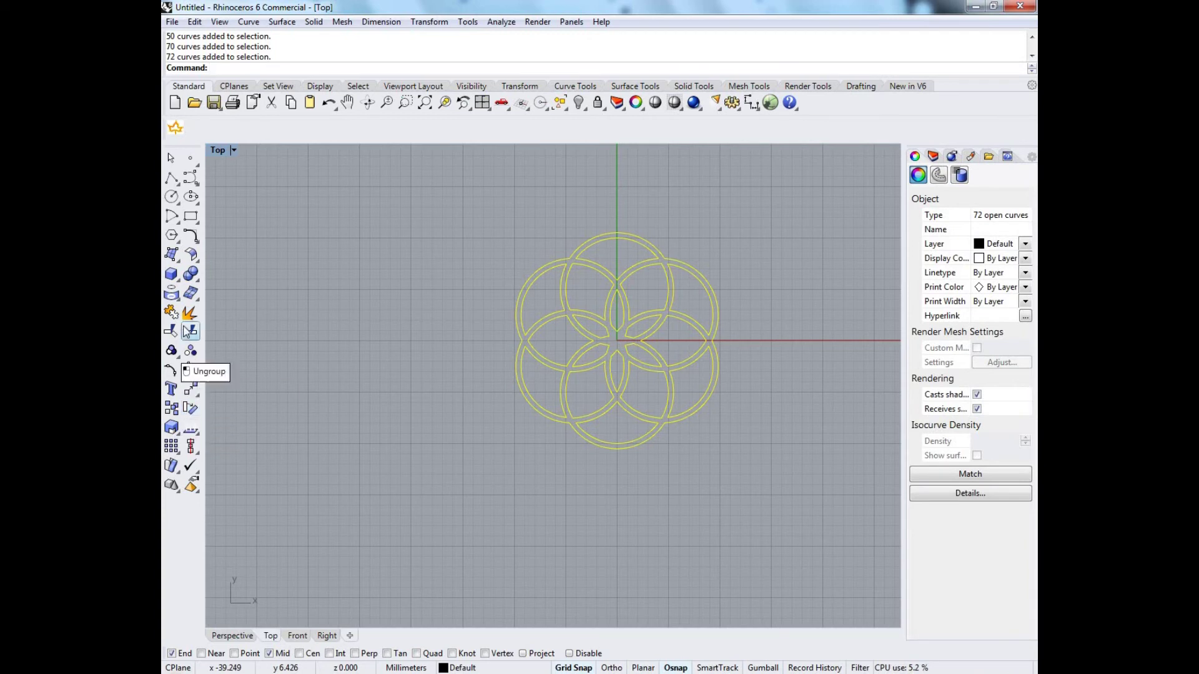
Join the trimmed pieces into closed curves and inspect several of the joined curves
click(171, 312)
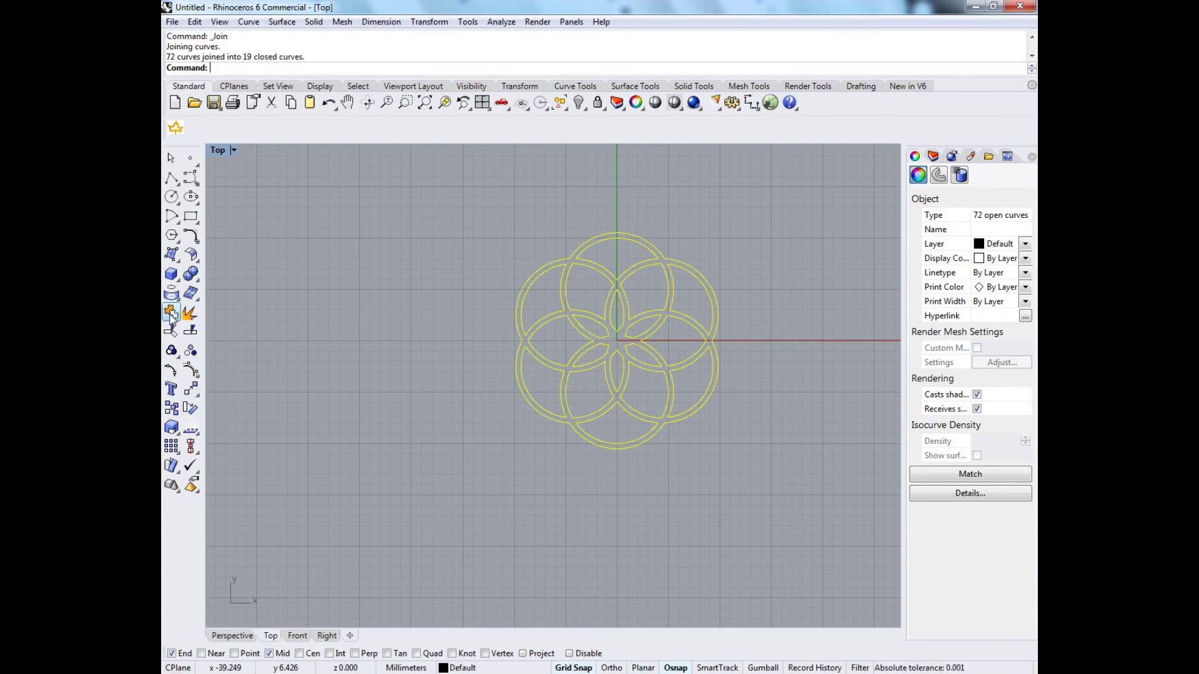
click(414, 293)
click(534, 278)
click(547, 257)
click(555, 257)
shift+click(598, 261)
shift+click(608, 294)
Window-select all 19 closed flower ring curves
click(406, 153)
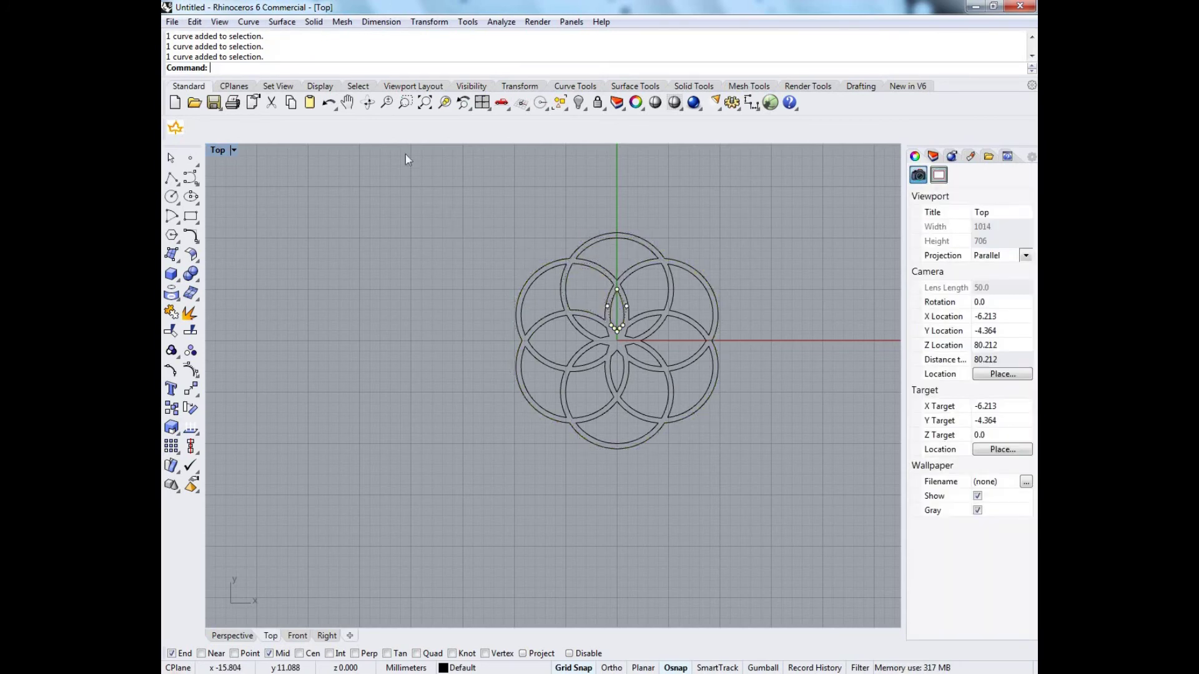
drag(366, 73, 365, 98)
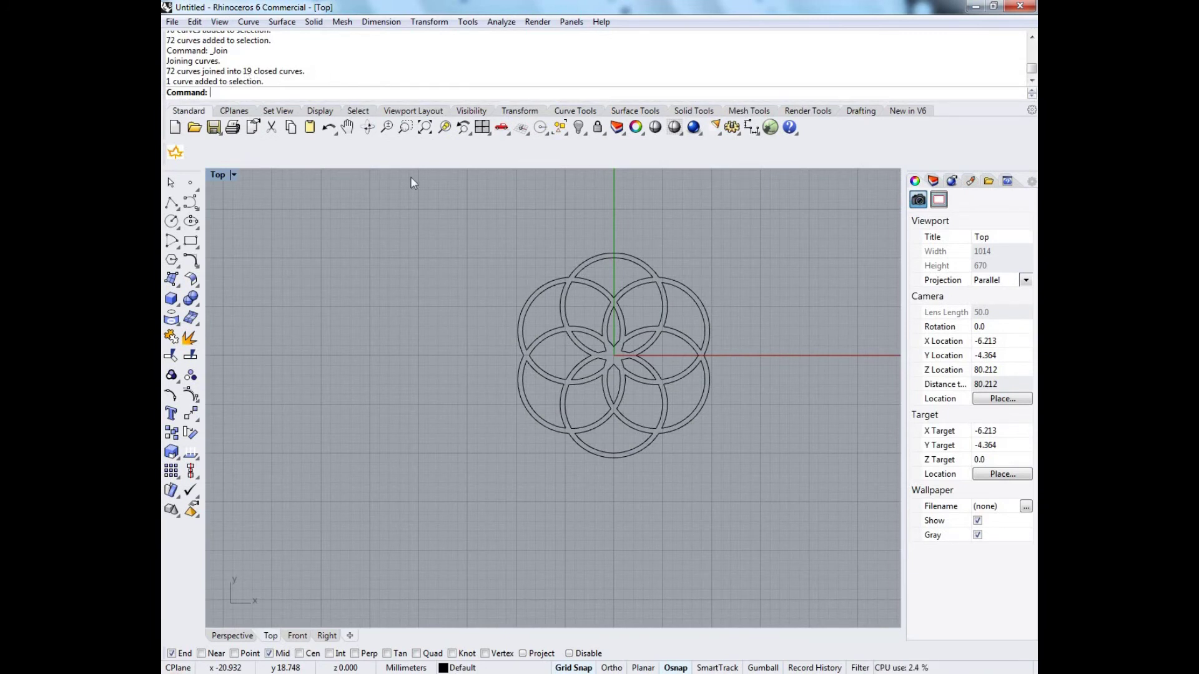
drag(743, 216, 399, 483)
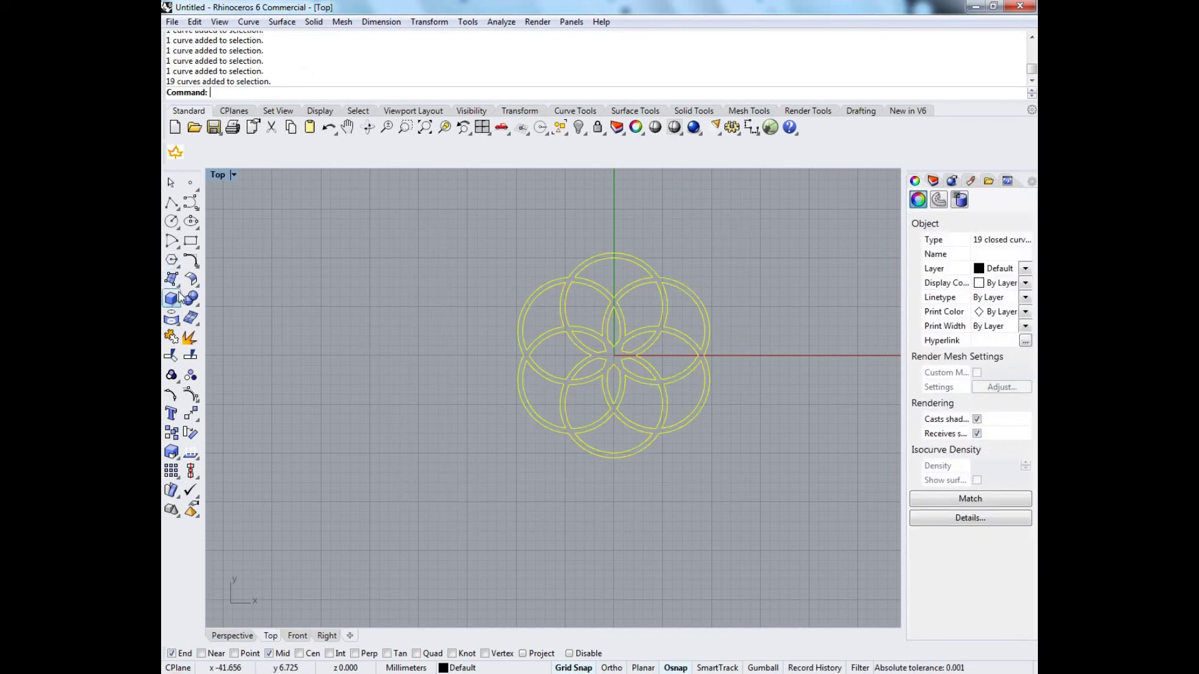
Extrude the 19 ring curves straight by 2 mm into solids with four viewports shown
click(313, 23)
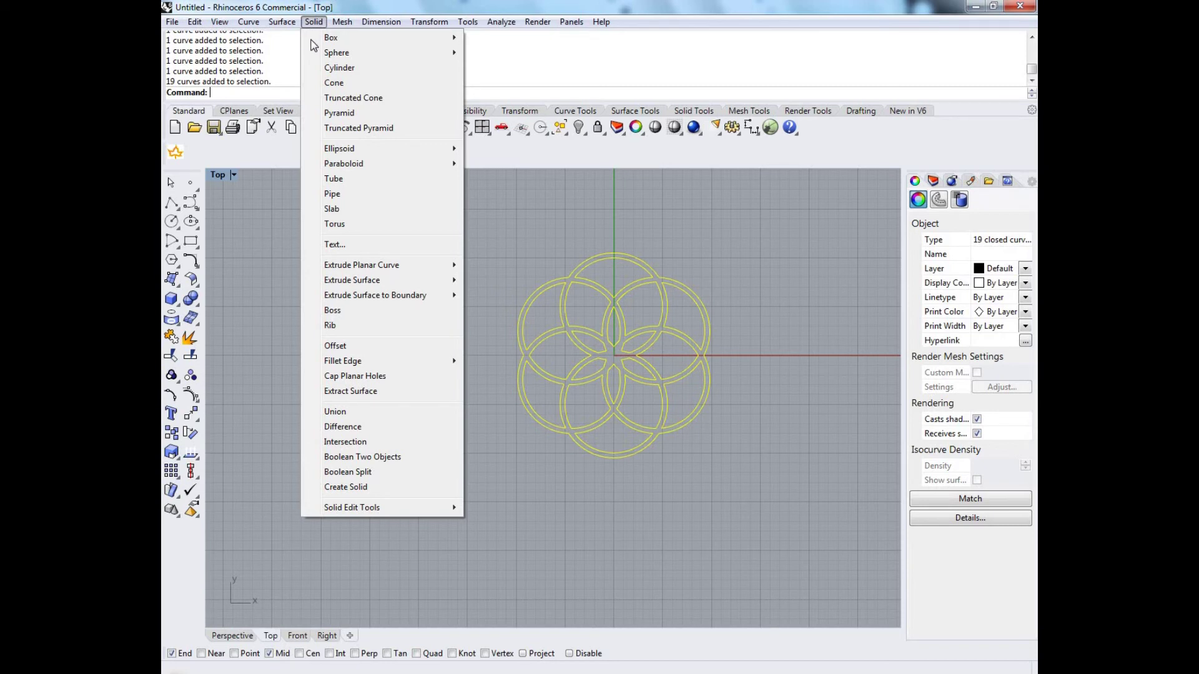
mouse_move(369, 267)
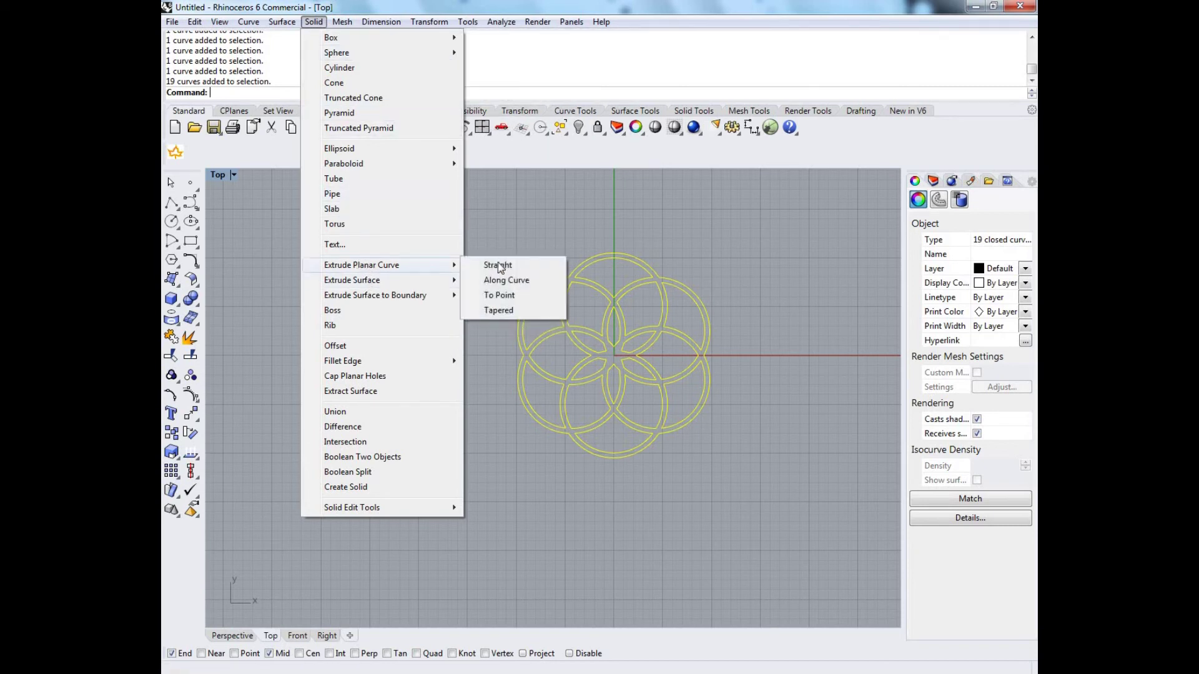
click(503, 280)
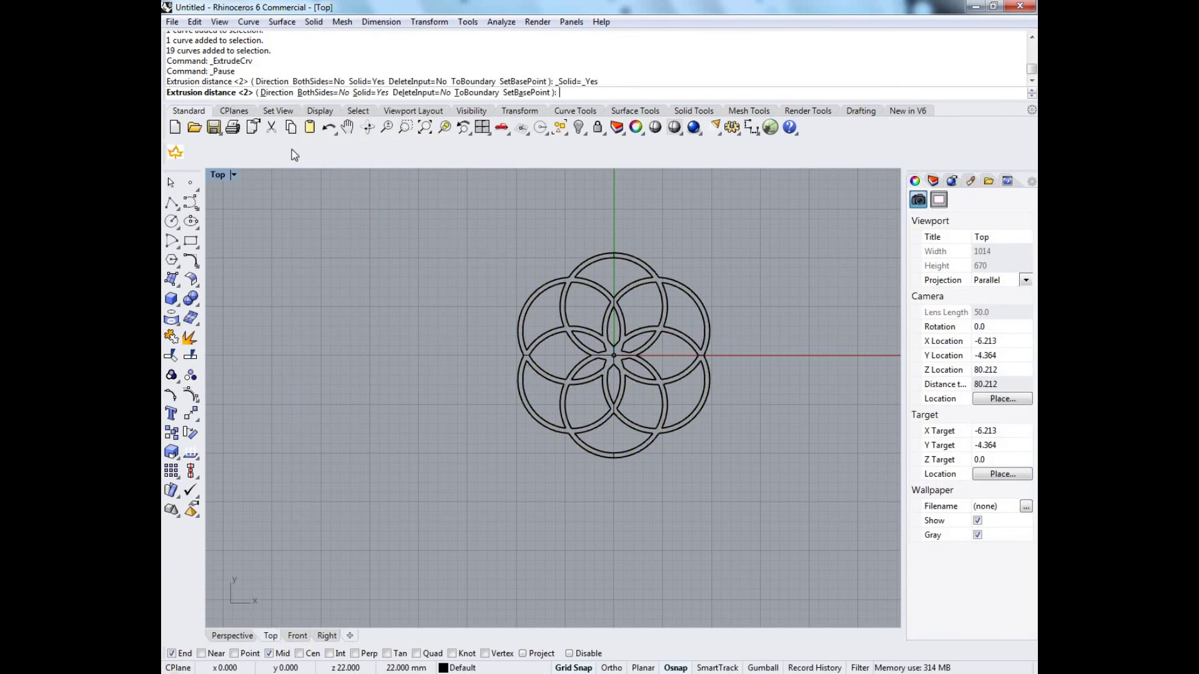
double_click(219, 175)
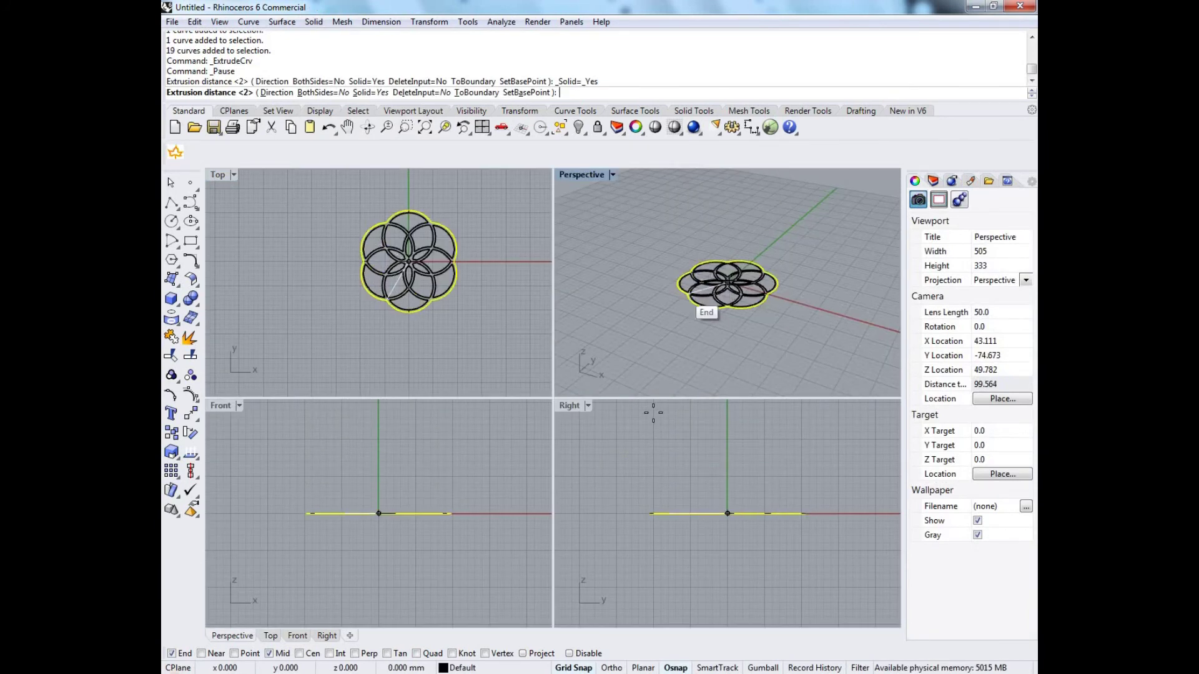
click(644, 501)
scroll(645, 501, up, 10)
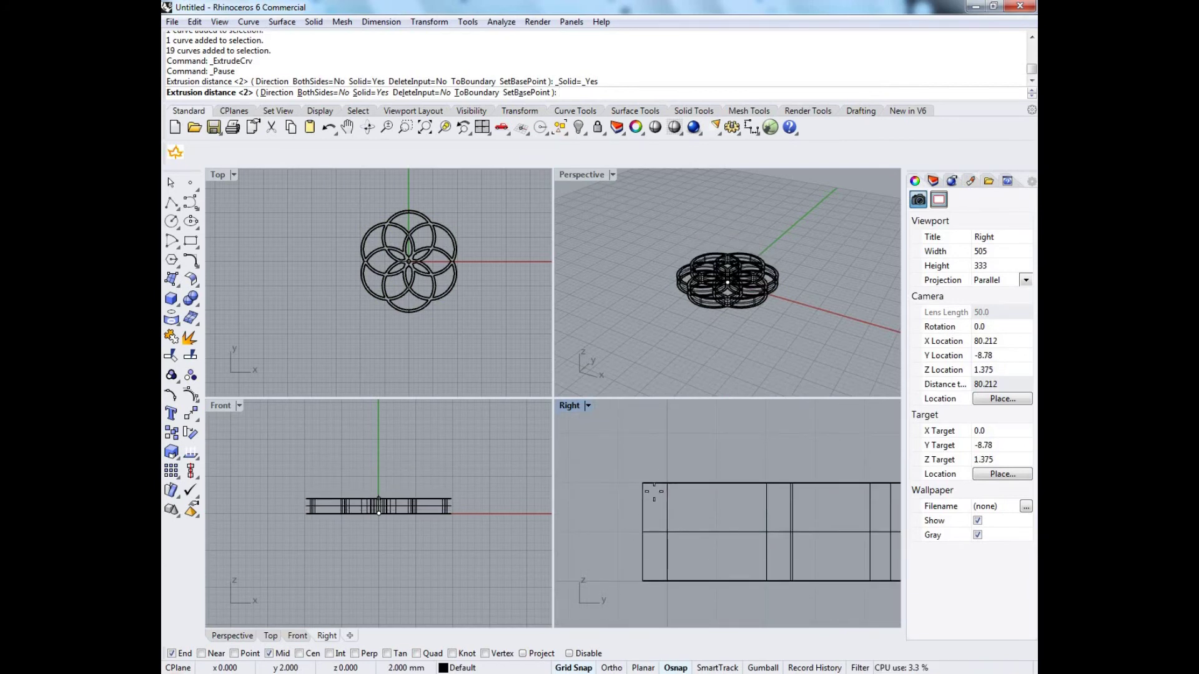
key(Escape)
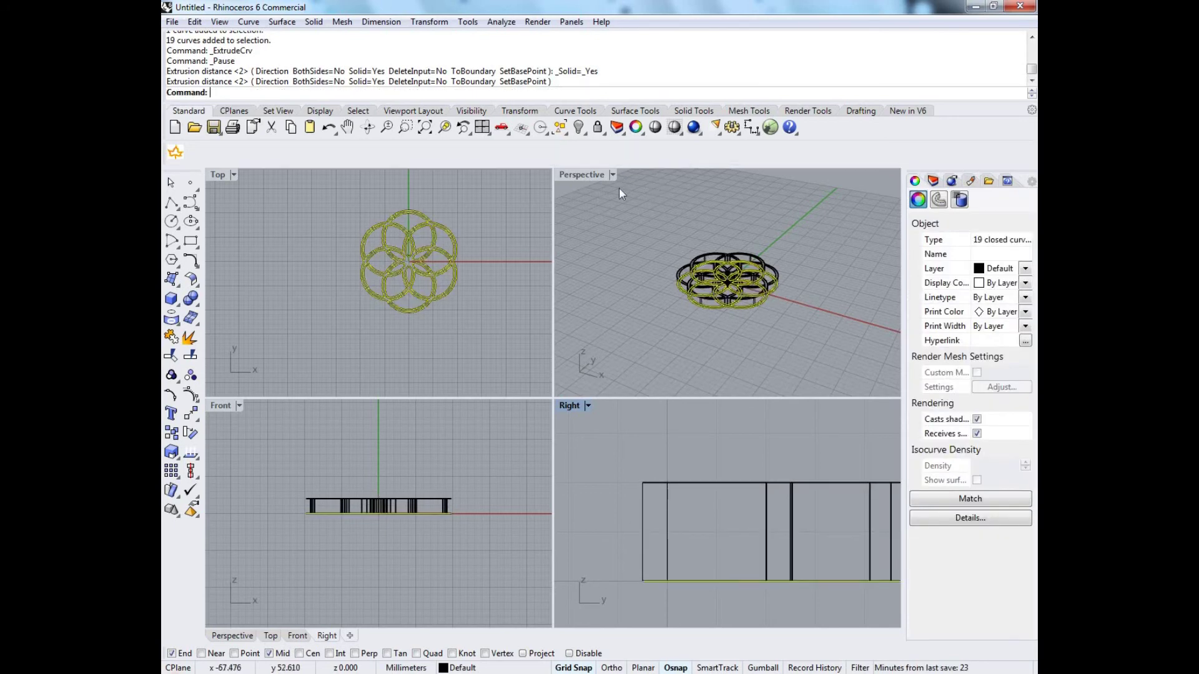
click(610, 176)
Shade and maximize the Perspective view, orbiting around the extruded flower
click(631, 226)
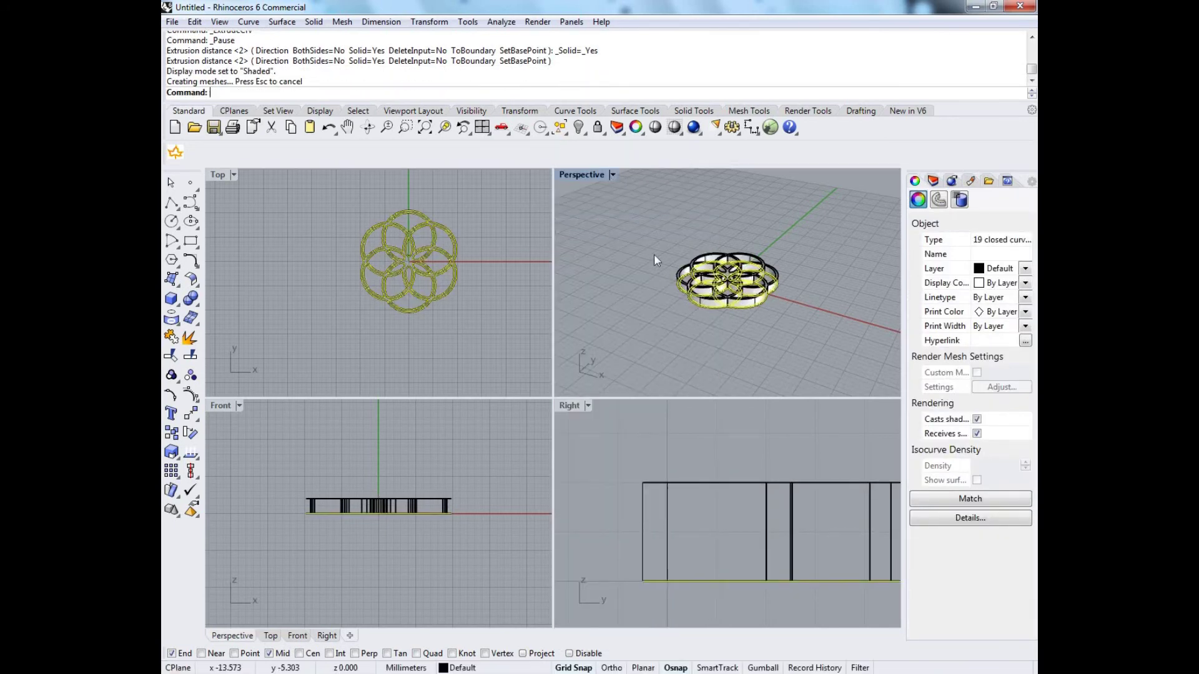
click(653, 254)
scroll(712, 296, up, 8)
right_drag(712, 296, 619, 191)
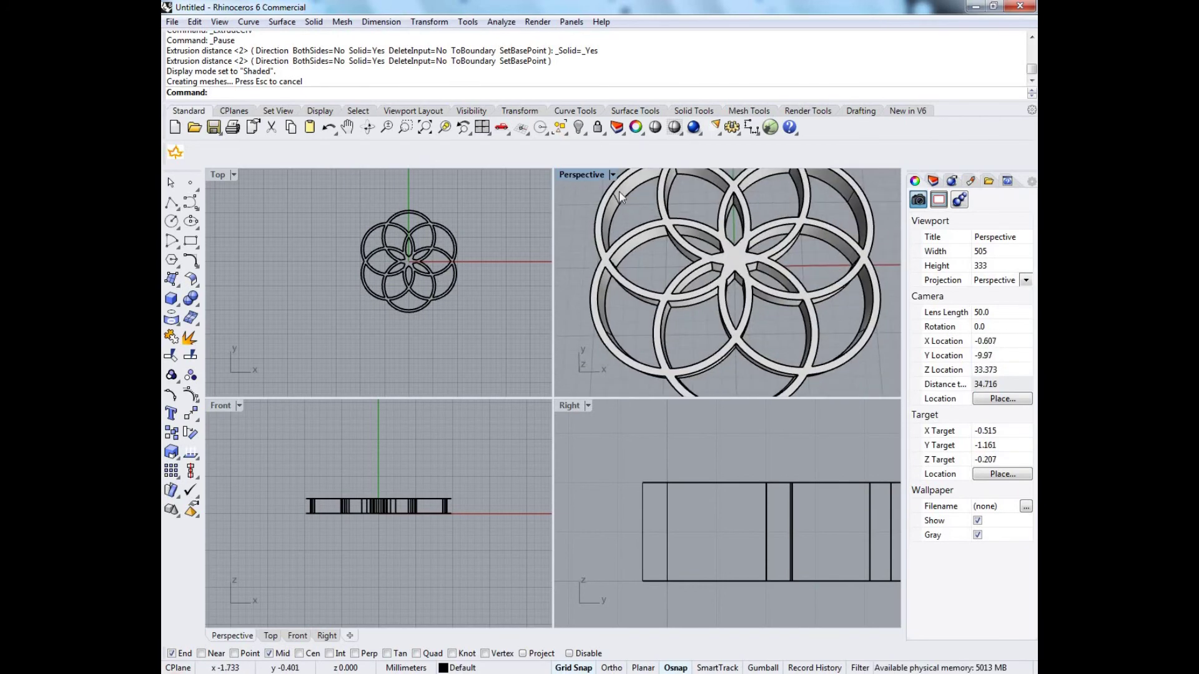
double_click(581, 175)
scroll(558, 342, down, 5)
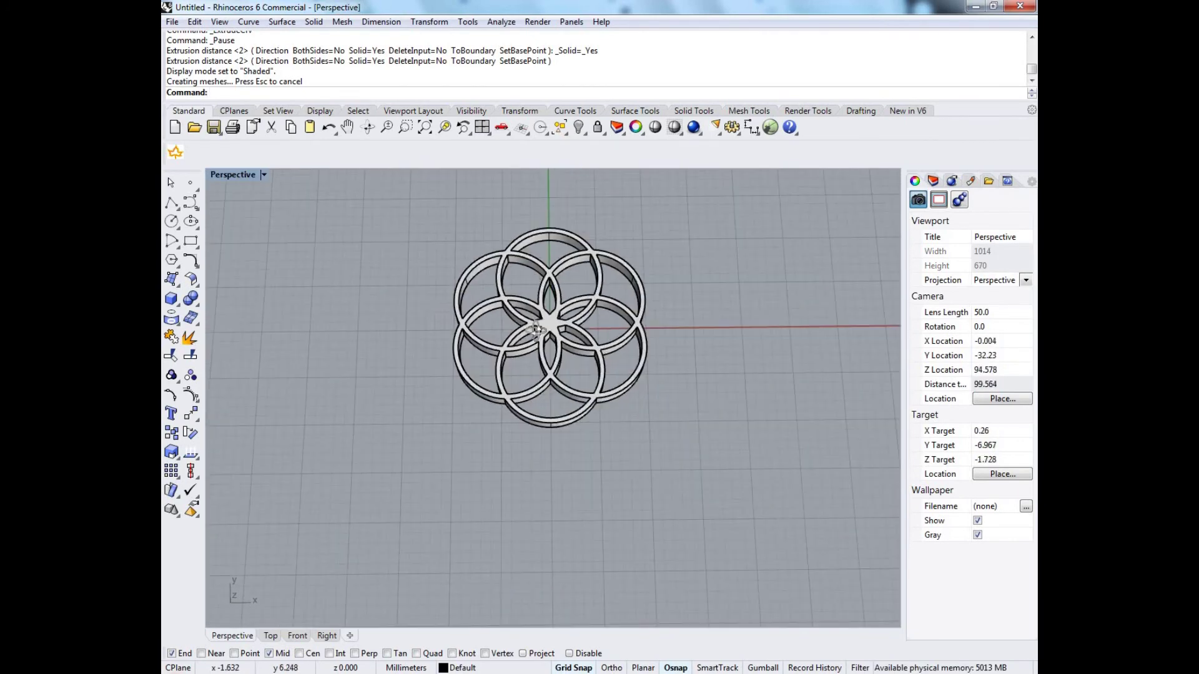
scroll(557, 342, up, 6)
mouse_move(557, 342)
right_down()
mouse_move(547, 306)
mouse_move(559, 319)
right_up()
scroll(546, 305, down, 3)
scroll(546, 305, down, 2)
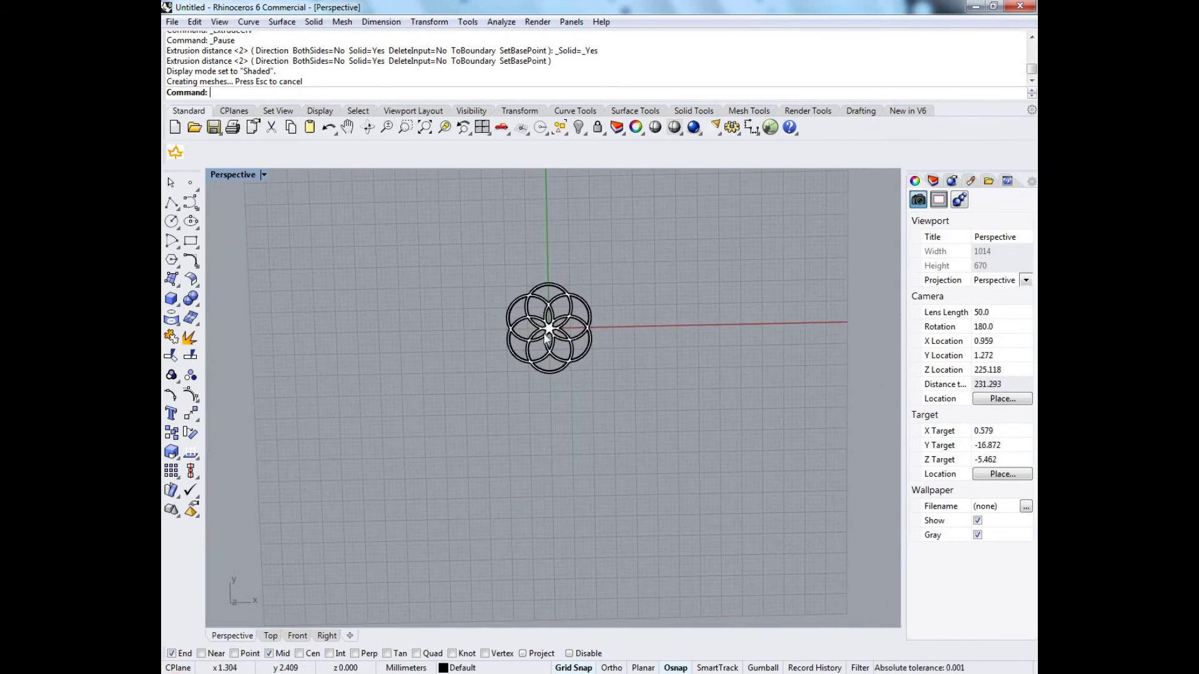
scroll(565, 328, up, 5)
Drag a duplicate of the flower below the original, view both, then undo the copy
drag(569, 330, 565, 524)
key(Escape)
scroll(729, 280, down, 3)
right_drag(729, 280, 548, 373)
scroll(537, 374, up, 3)
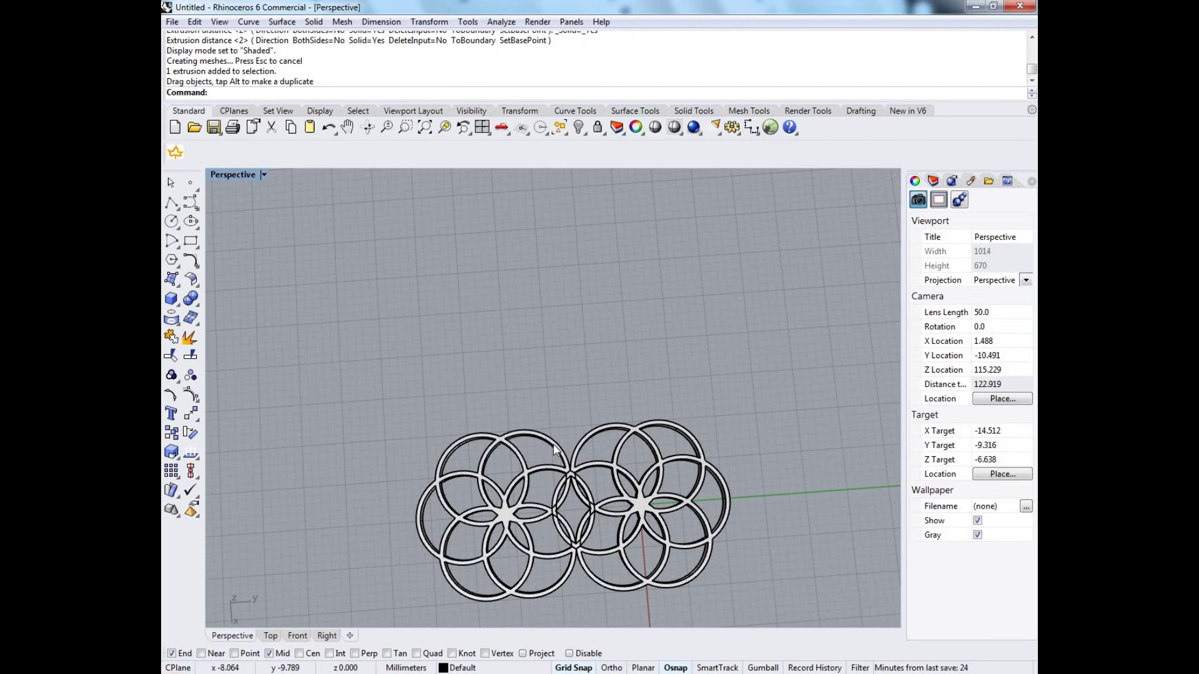
key(ctrl+z)
right_drag(535, 445, 692, 276)
Undo the extrusion, join and trim to restore the 12 untrimmed overlapping circles
scroll(703, 374, up, 5)
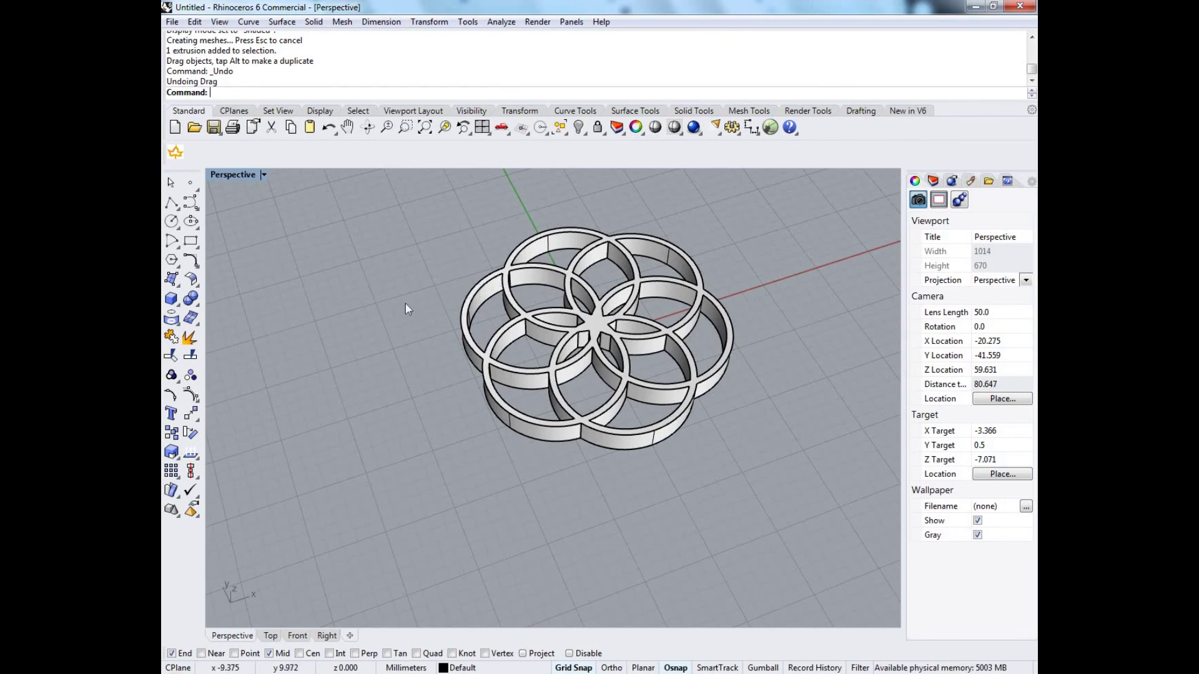
key(ctrl+z)
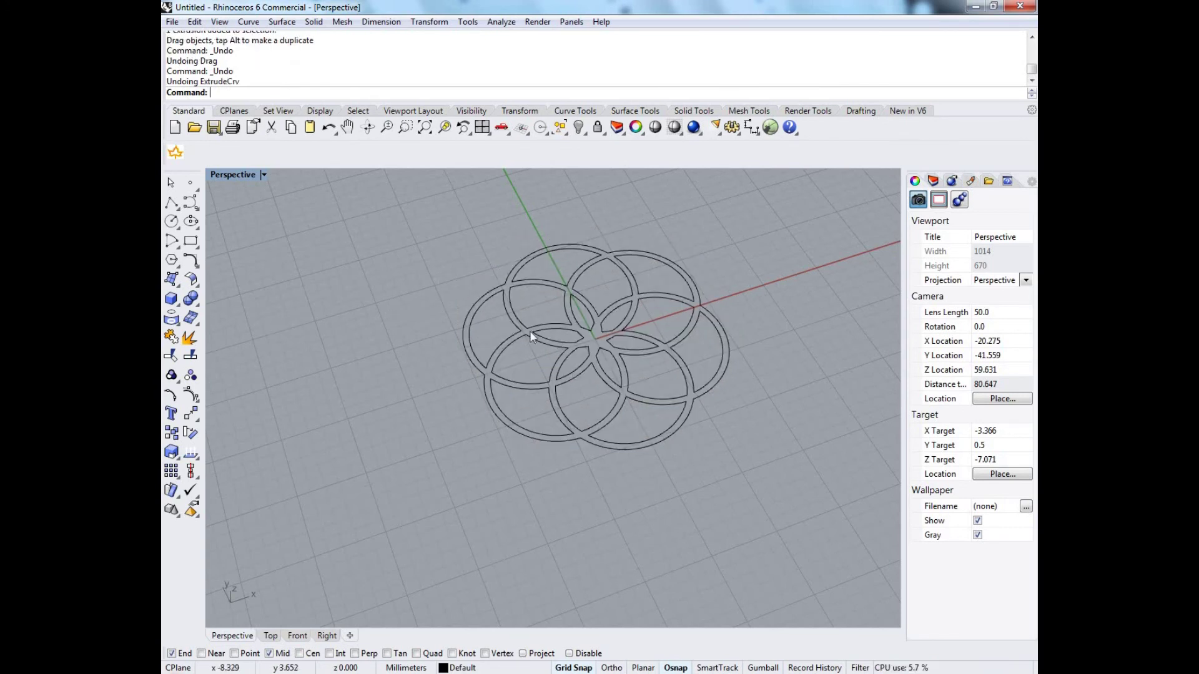
key(ctrl+z)
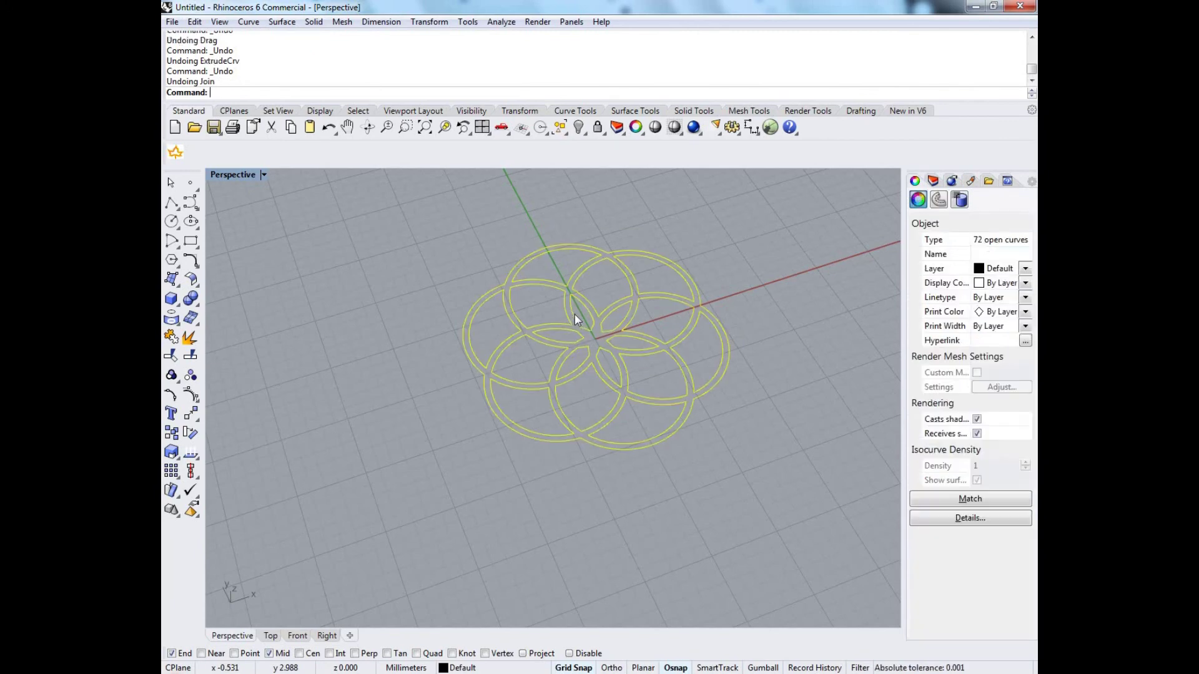
right_drag(710, 254, 672, 294)
key(ctrl+z)
scroll(595, 383, up, 3)
click(428, 384)
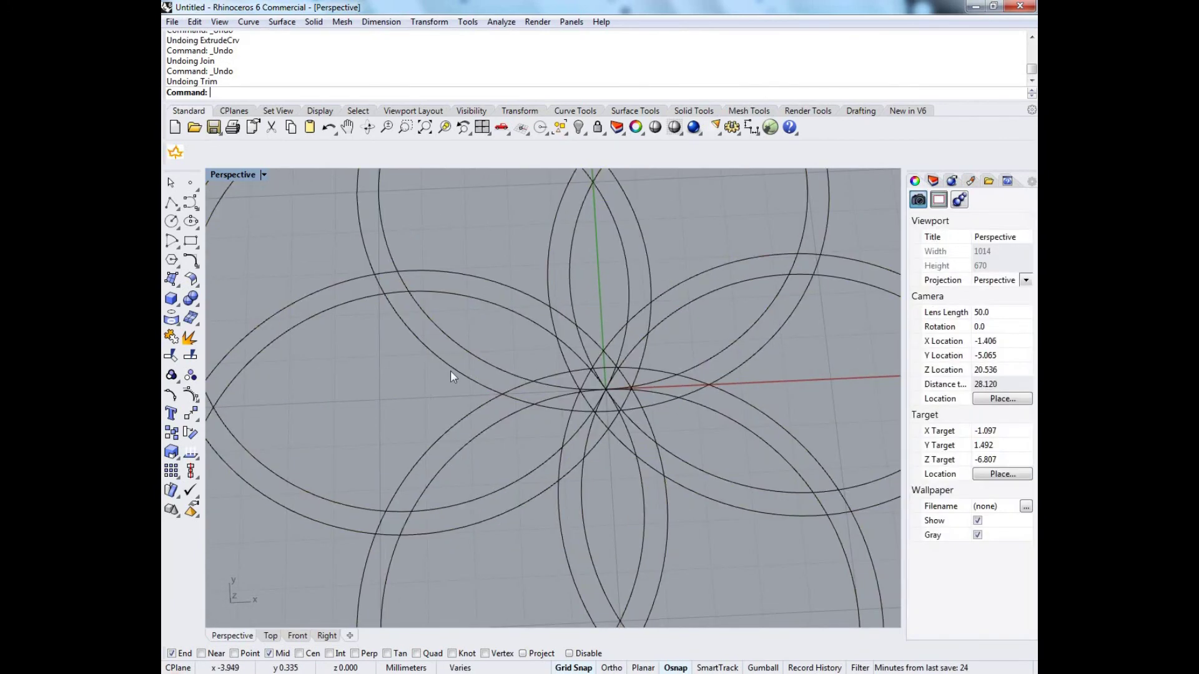
scroll(485, 413, down, 5)
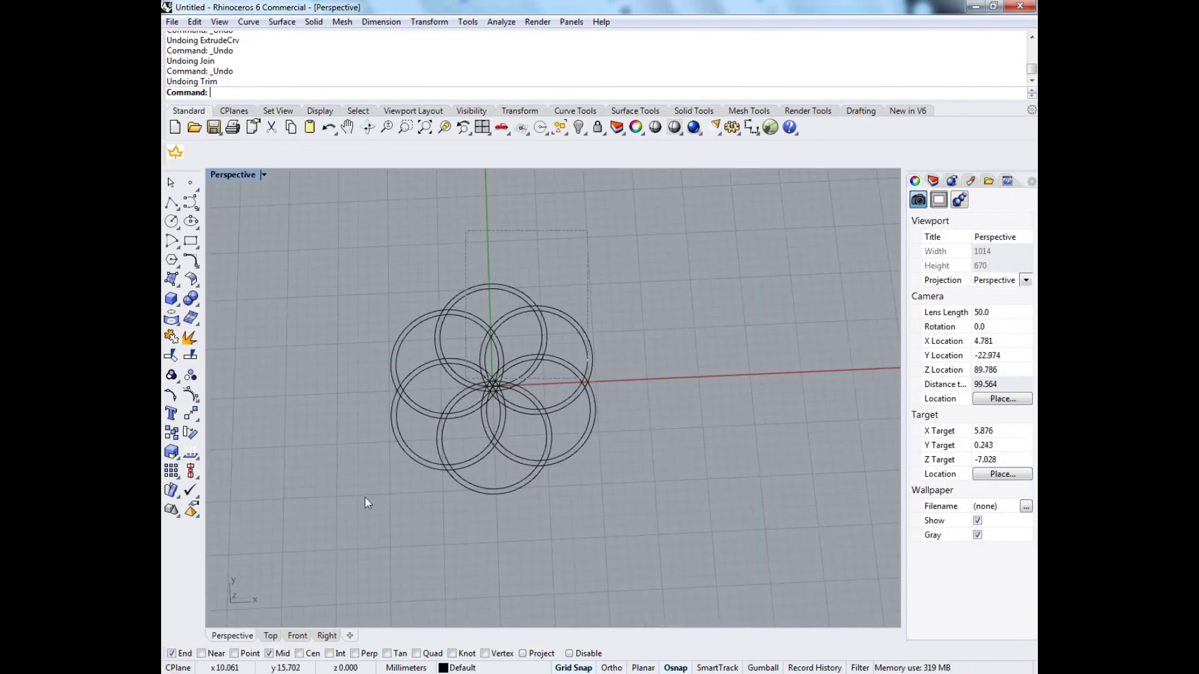
key(ctrl+a)
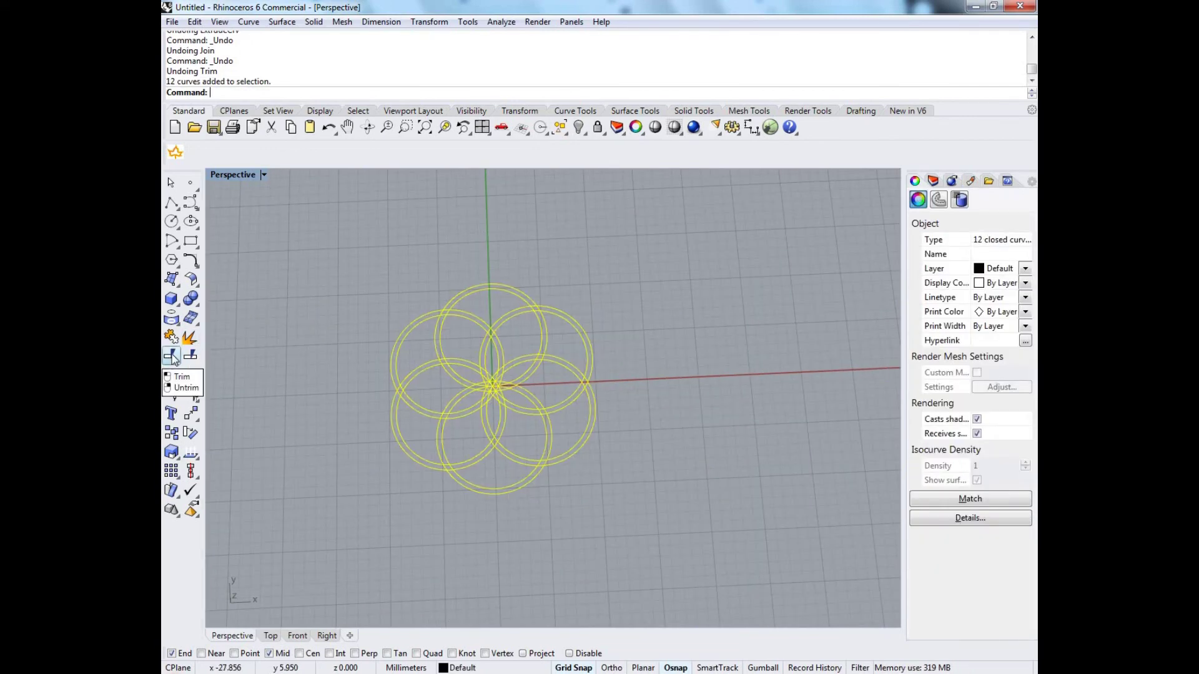
click(192, 355)
scroll(429, 392, up, 8)
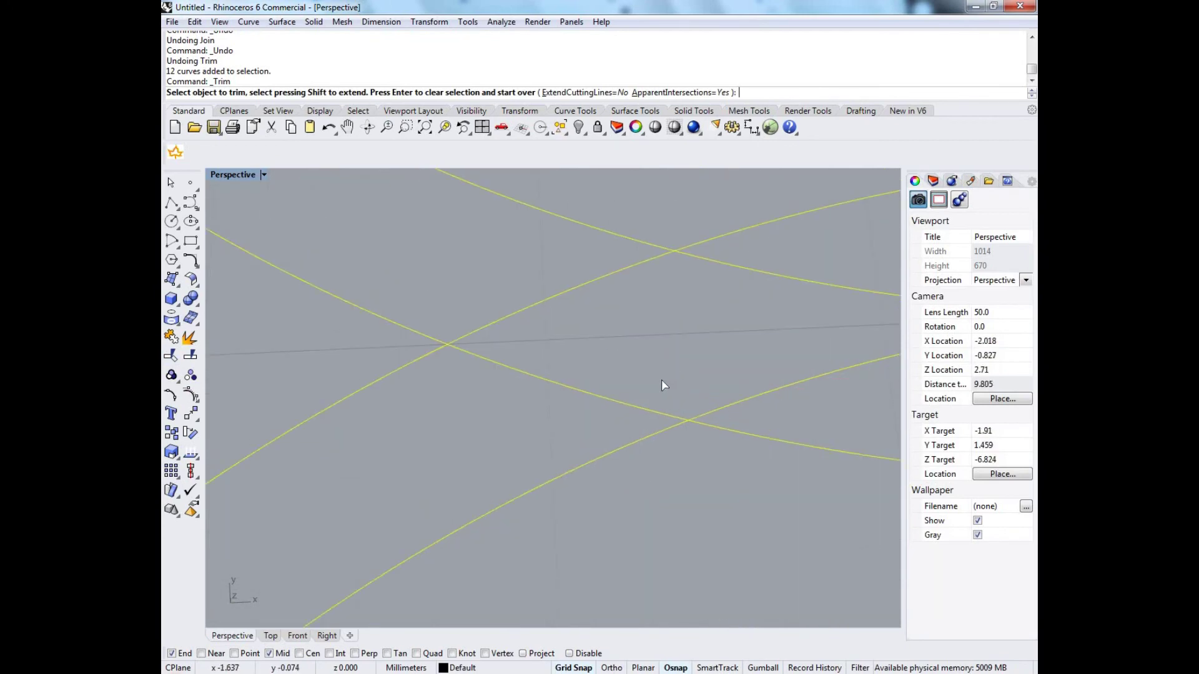
click(620, 402)
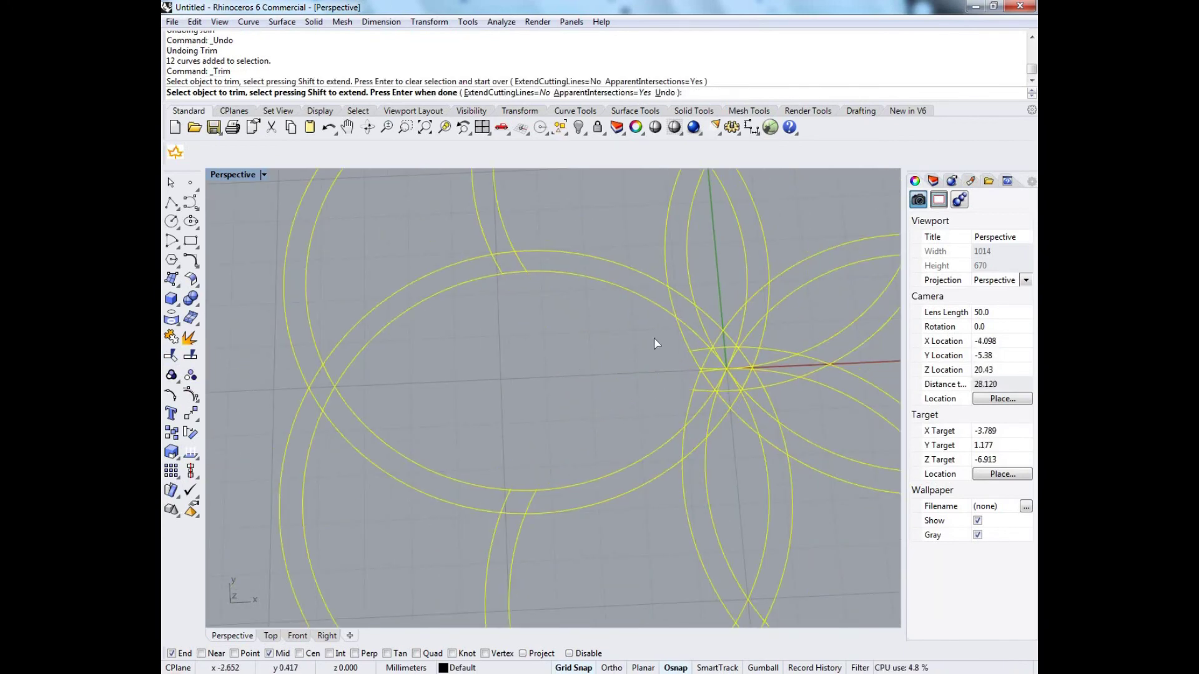
click(666, 93)
scroll(530, 407, down, 3)
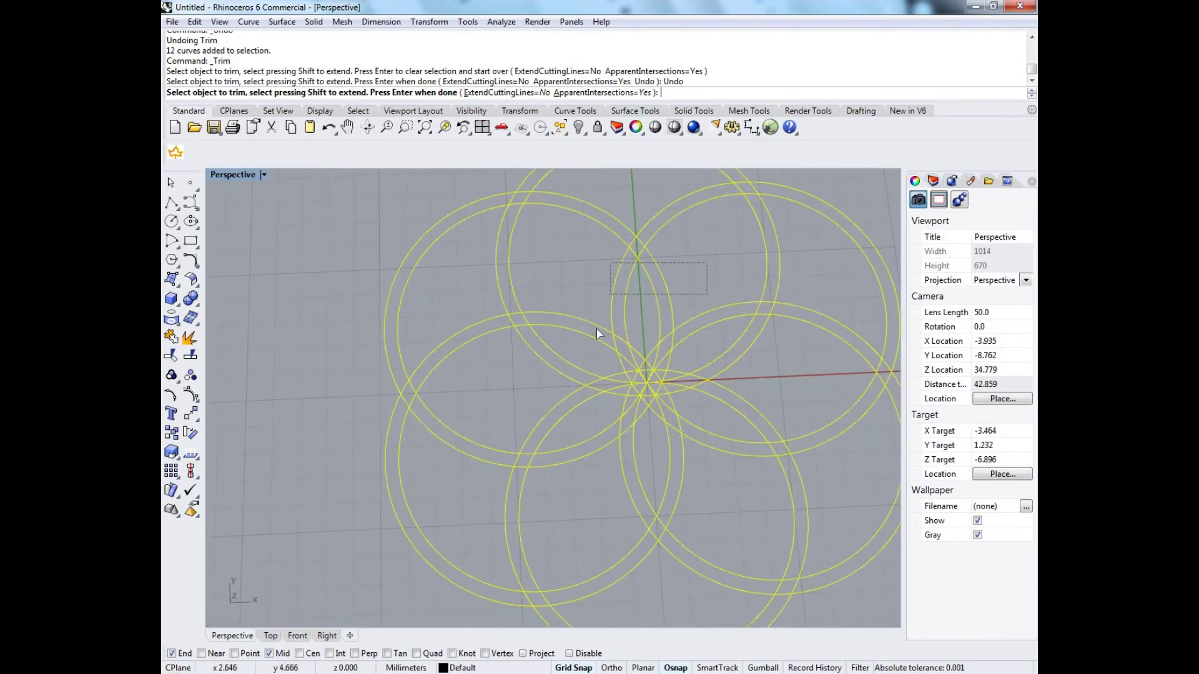
click(598, 334)
click(666, 93)
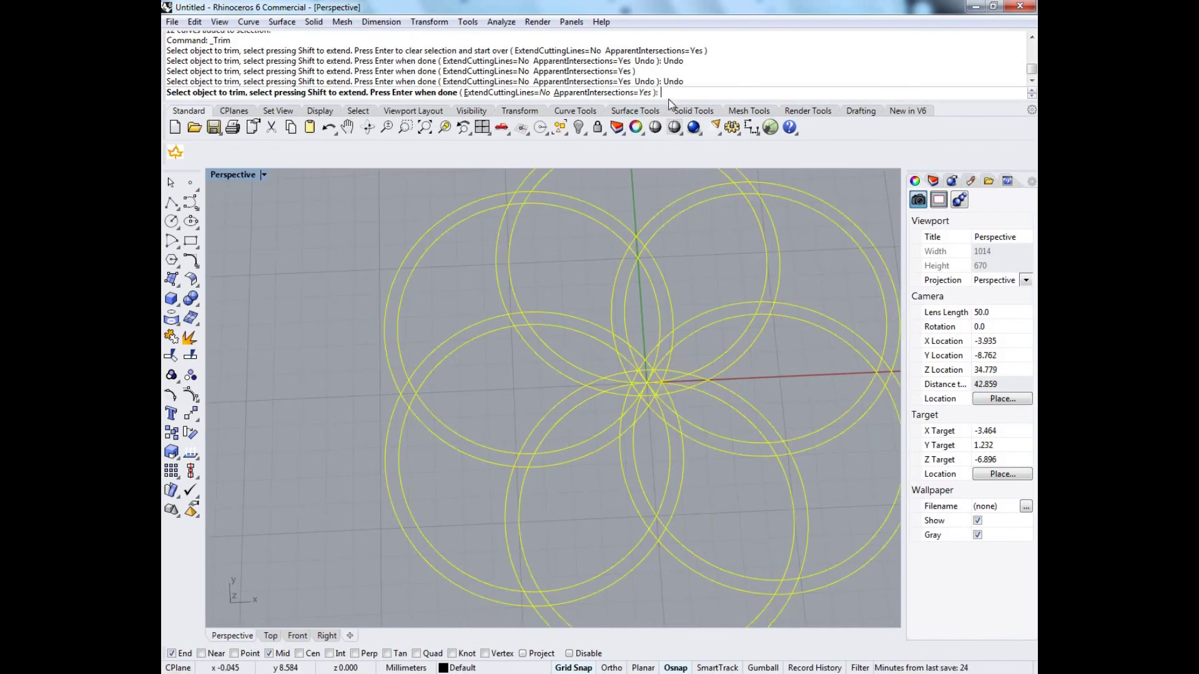
click(660, 355)
click(647, 384)
click(654, 362)
click(625, 423)
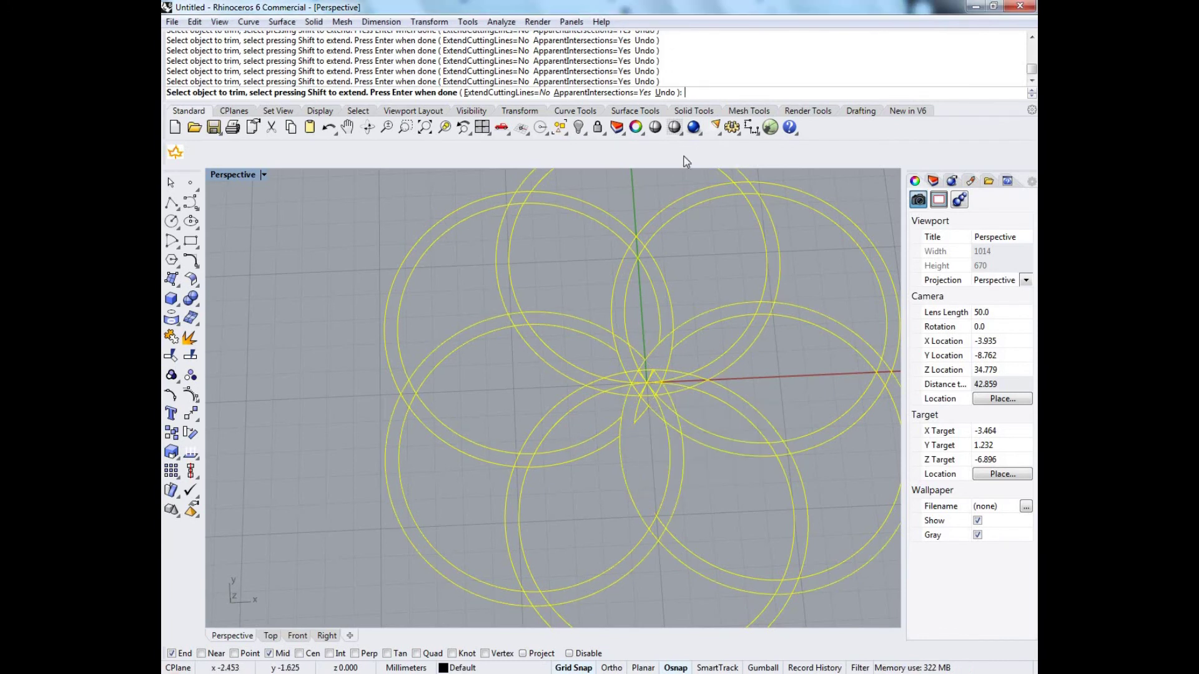
click(664, 94)
click(664, 93)
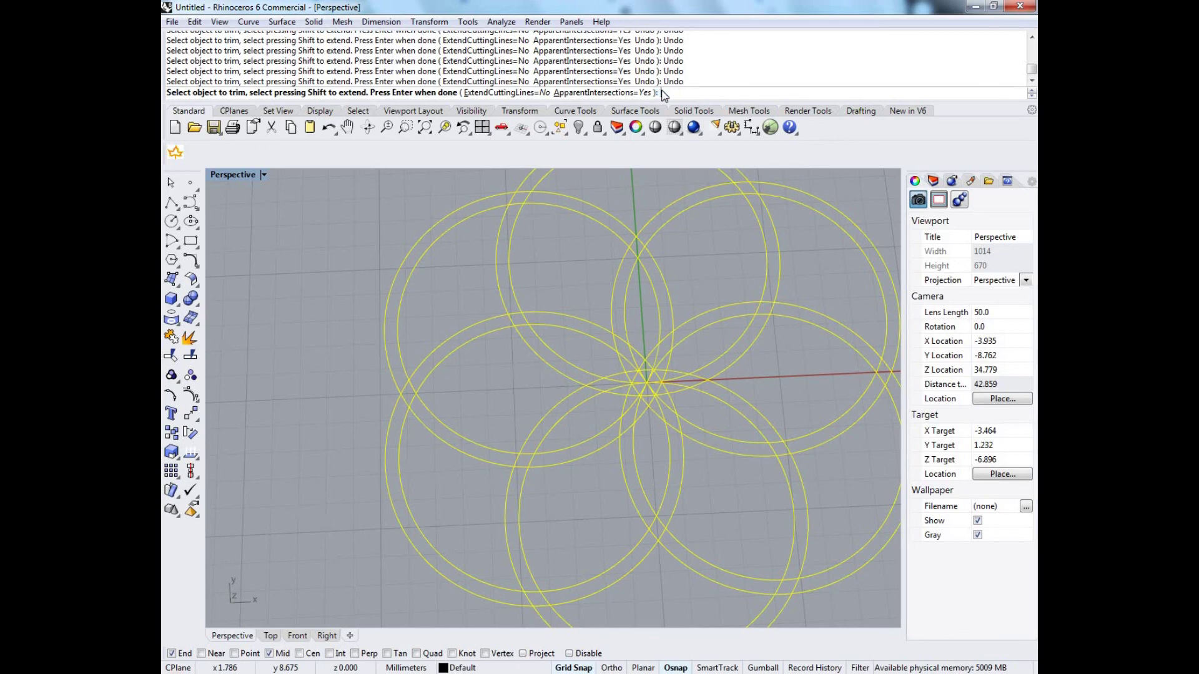
scroll(575, 407, down, 5)
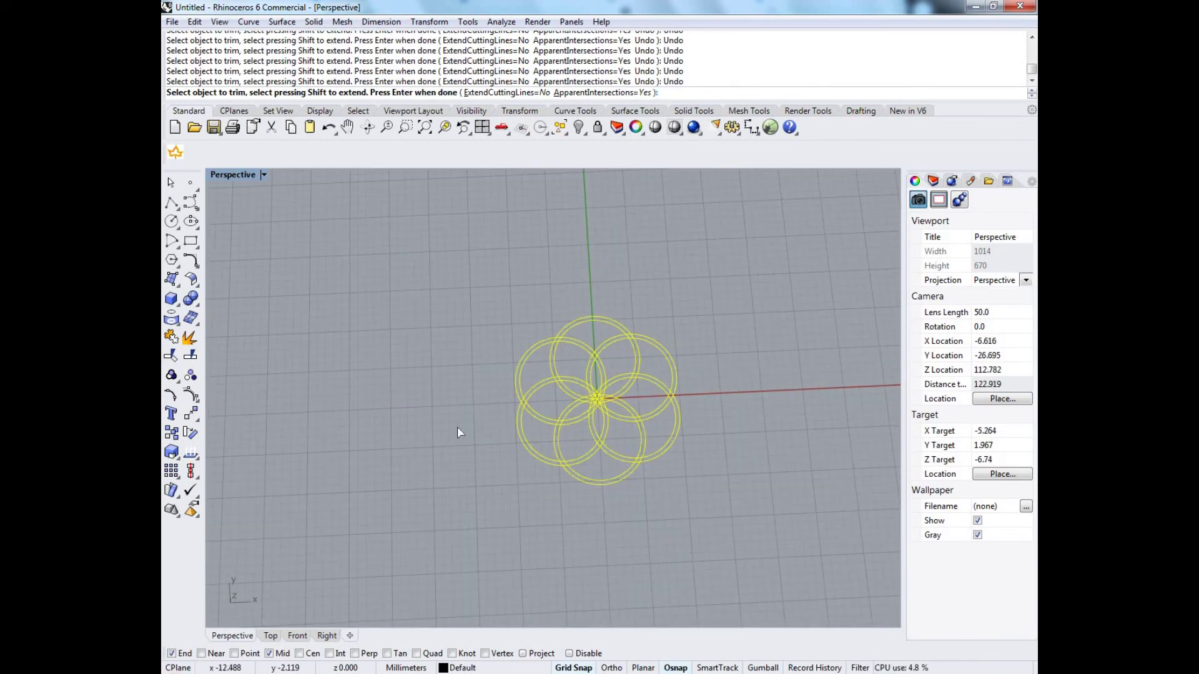
right_drag(459, 430, 621, 363)
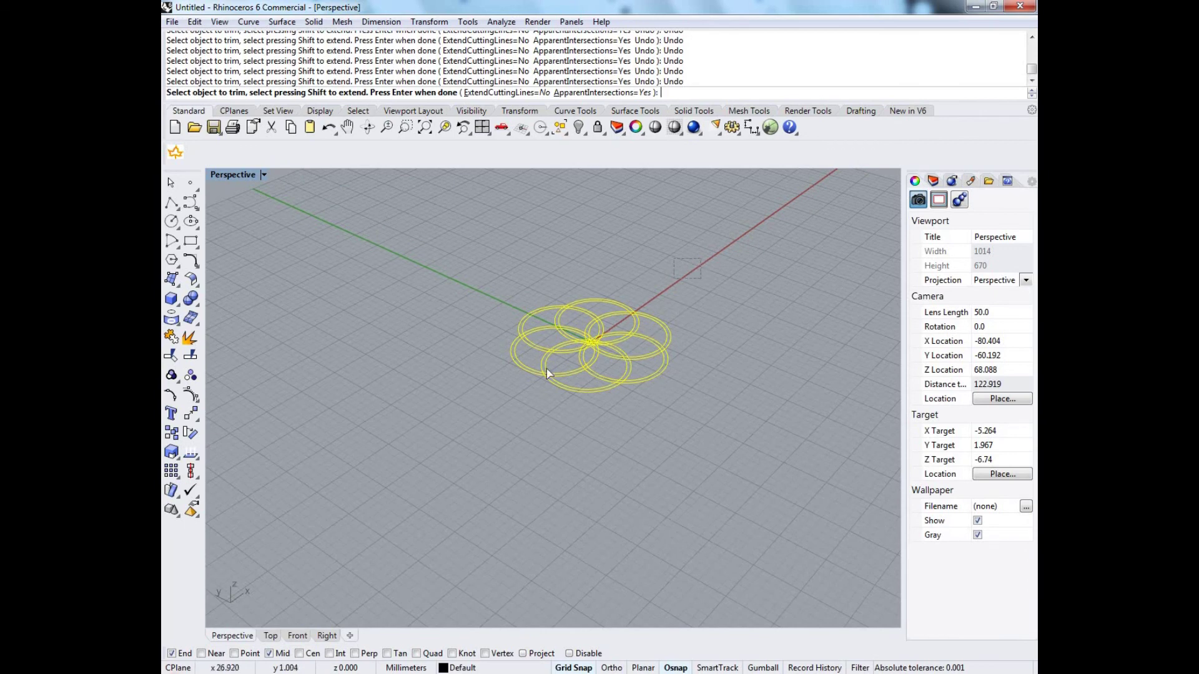
drag(493, 411, 331, 304)
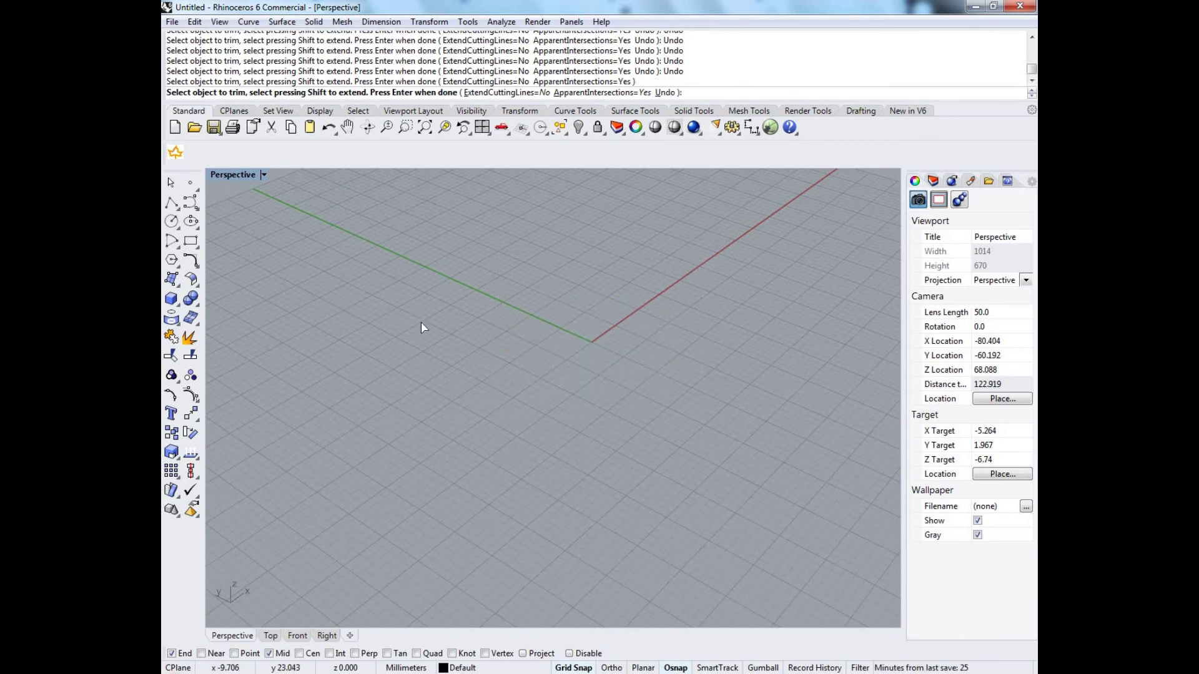
click(668, 95)
key(Return)
key(Escape)
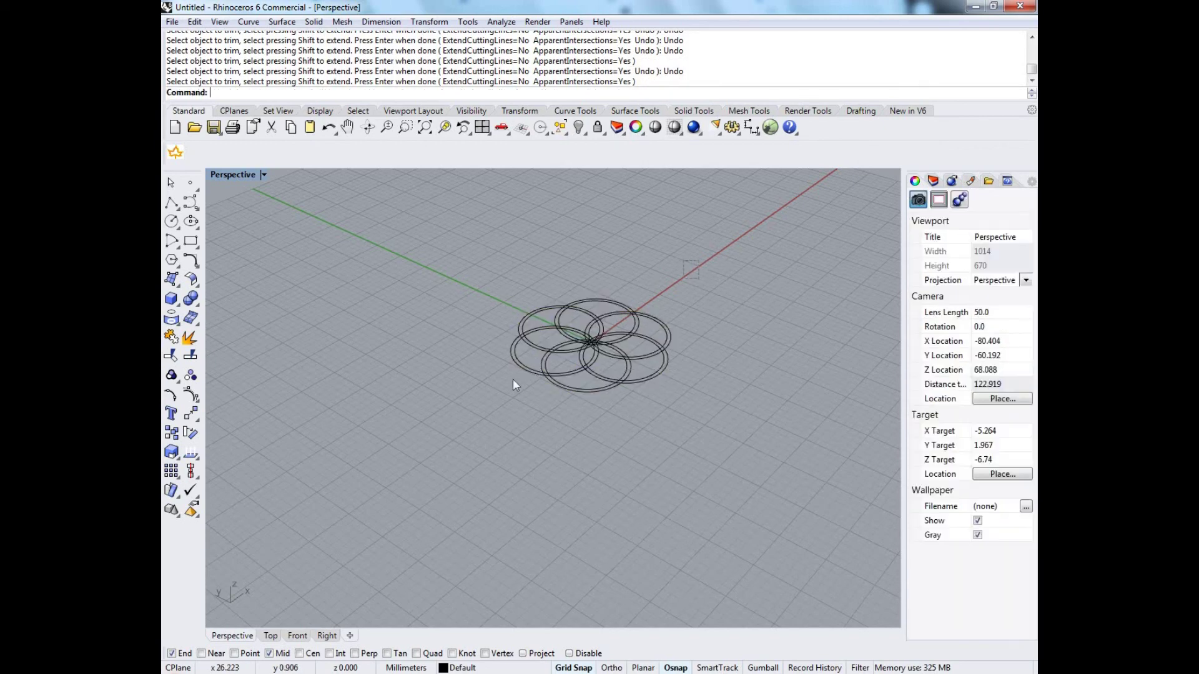
Extrude all 12 circles into solids with BothSides=Yes, then orbit to view from above
key(ctrl+a)
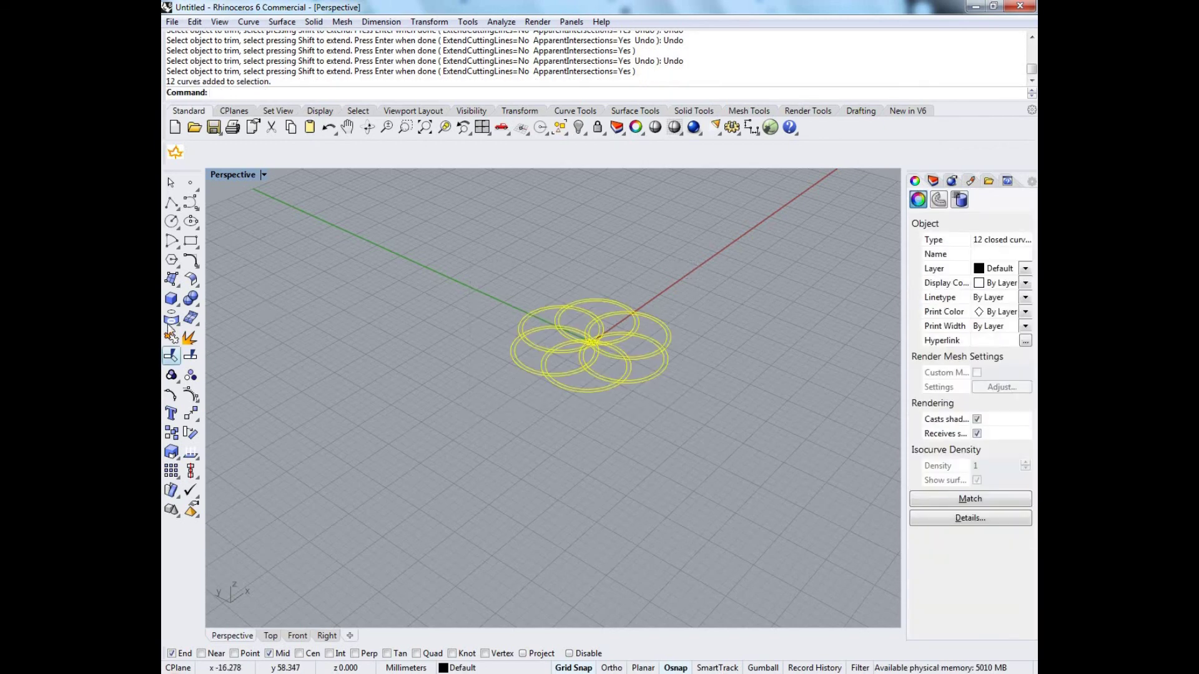
click(180, 306)
click(229, 341)
click(326, 93)
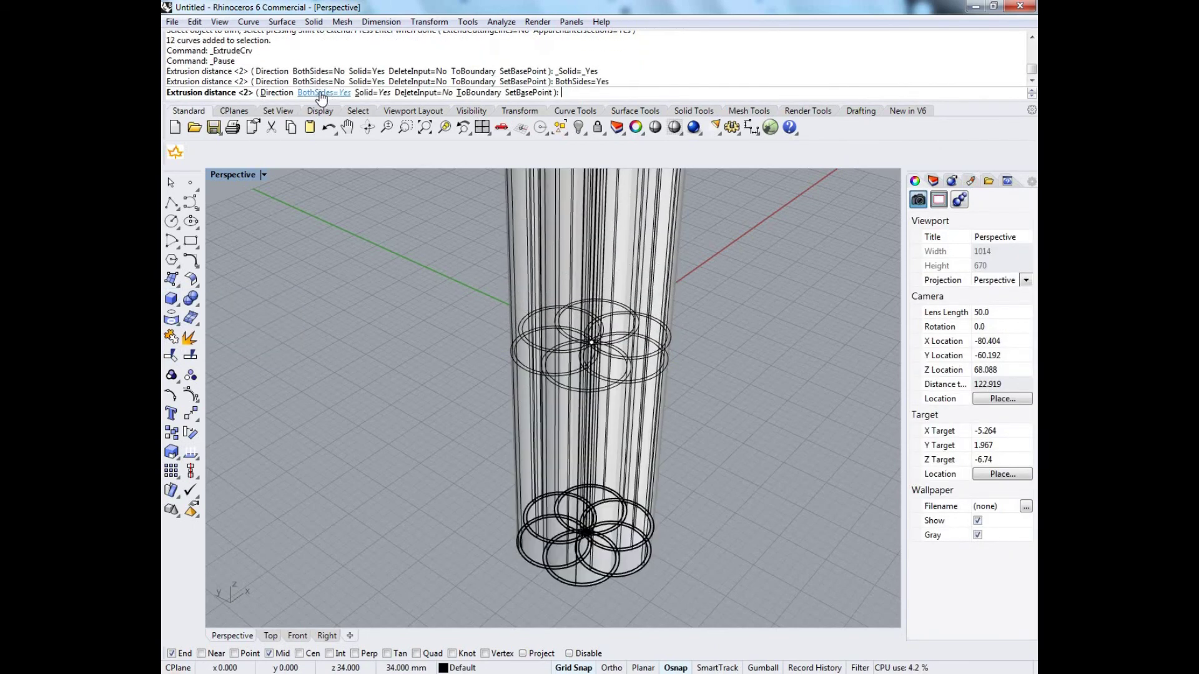
right_drag(497, 412, 562, 325)
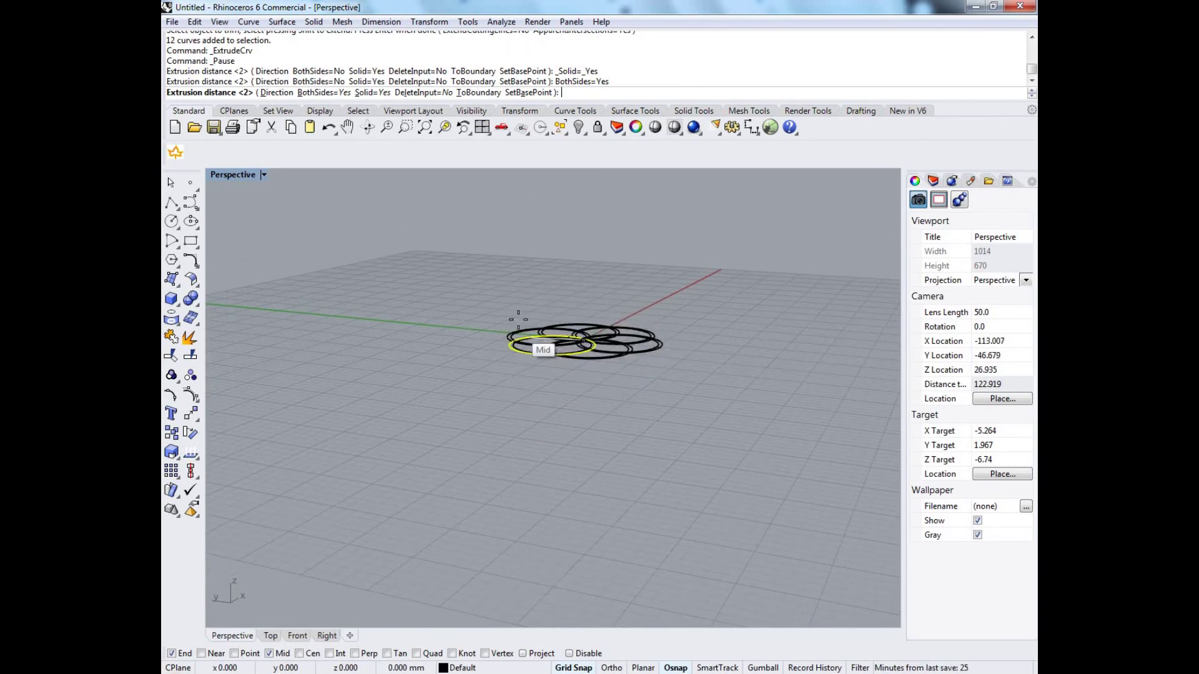
click(624, 278)
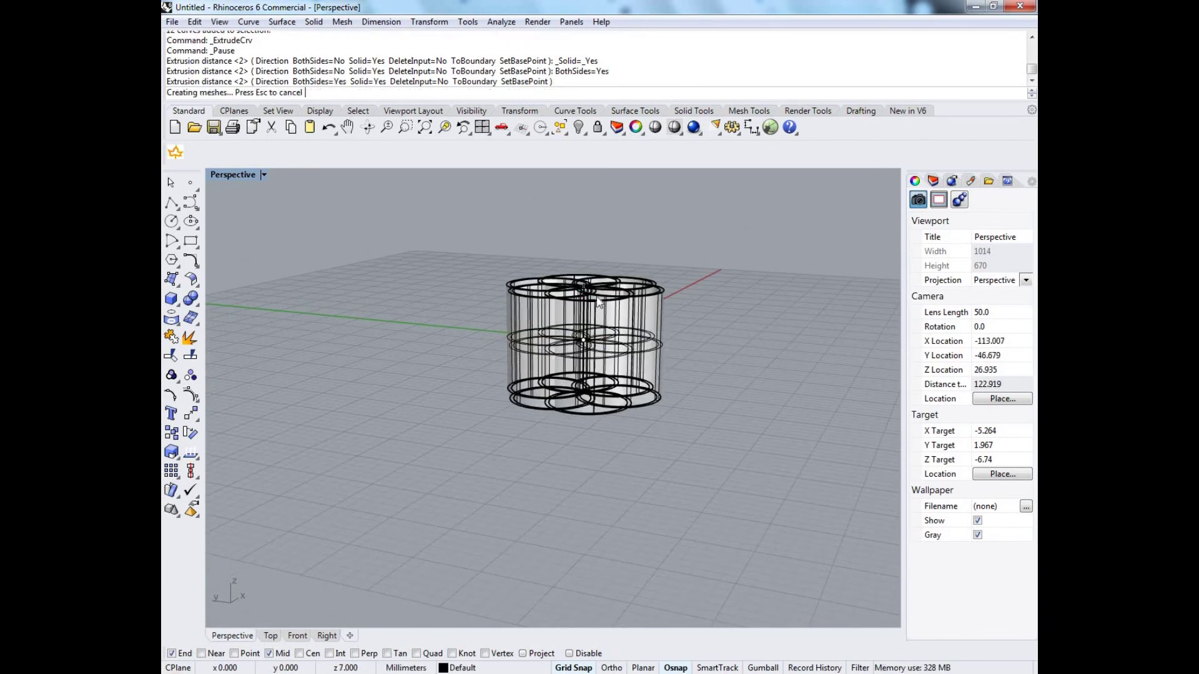
click(725, 328)
right_drag(702, 380, 587, 460)
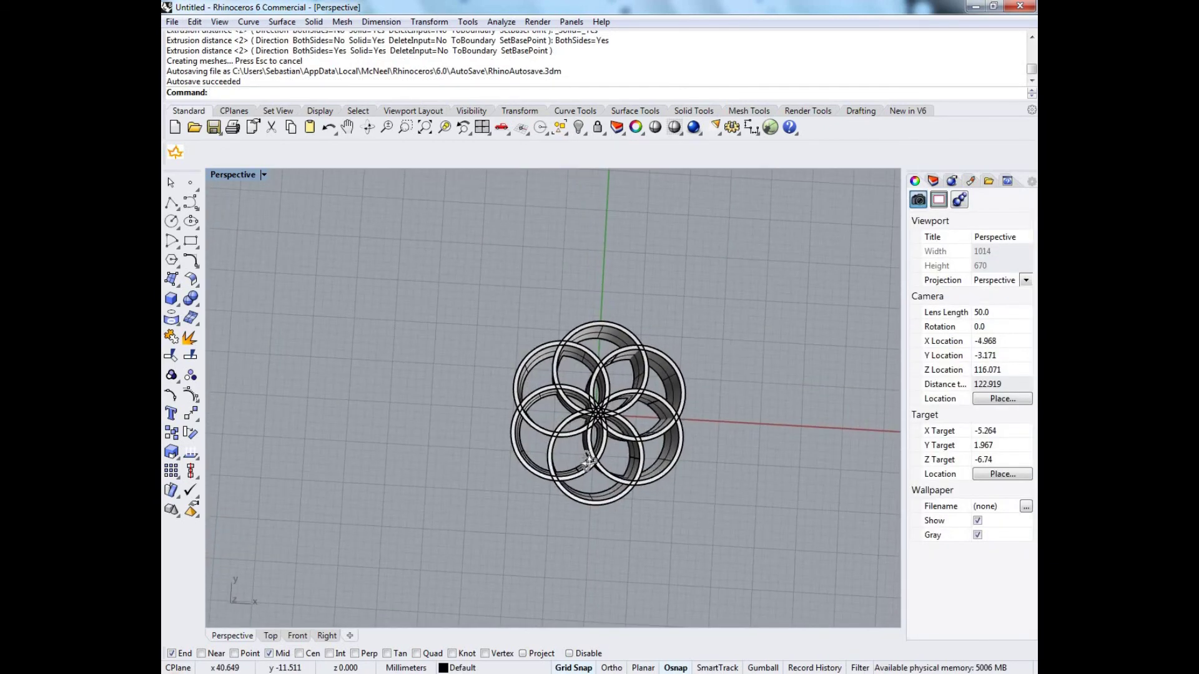
scroll(593, 443, up, 7)
scroll(593, 406, down, 4)
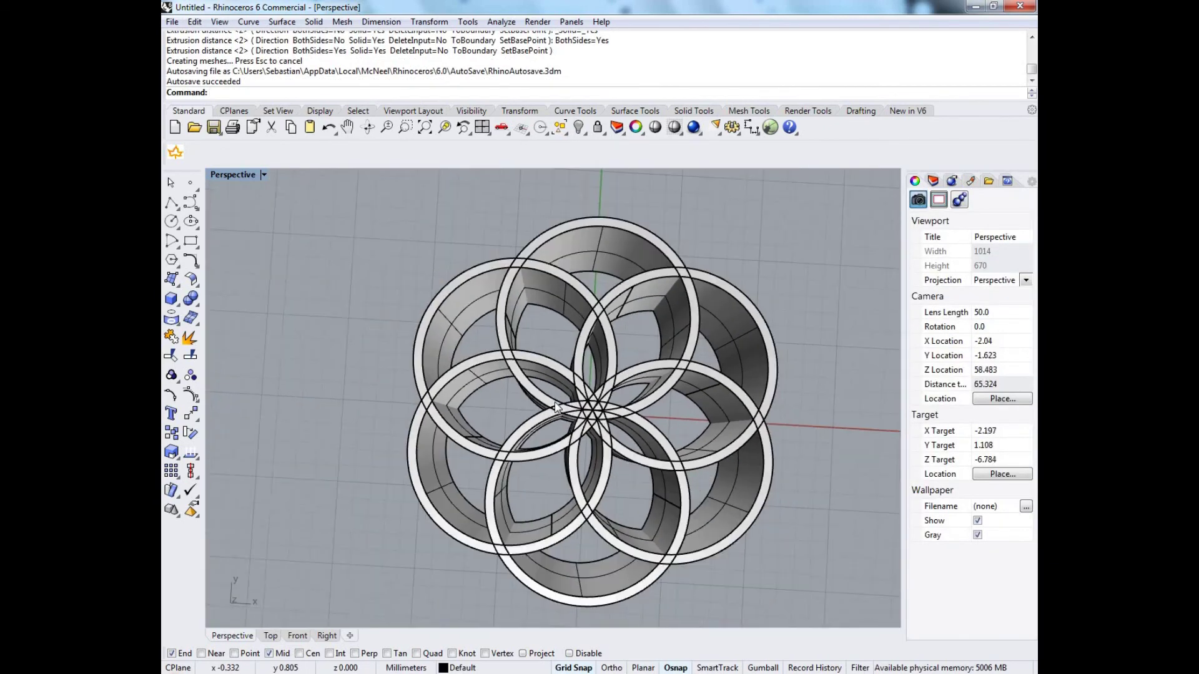
scroll(566, 361, down, 3)
right_drag(572, 371, 580, 313)
key(Home)
key(Home)
key(Home)
key(Home)
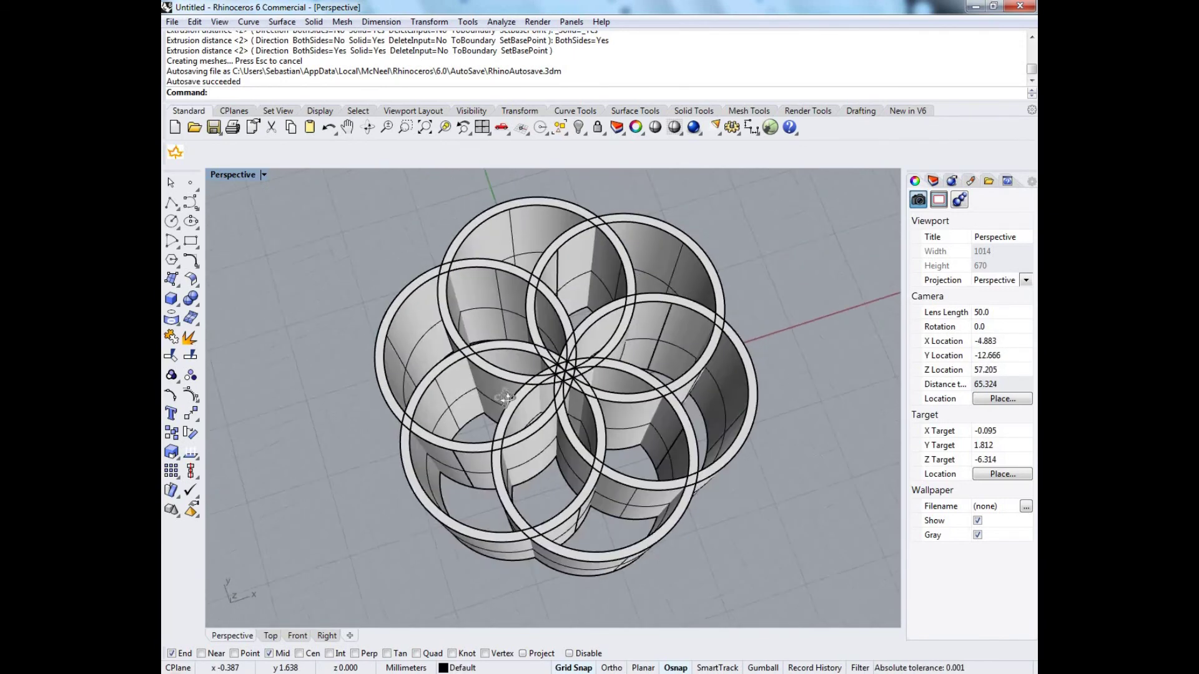
key(Home)
key(Home)
key(Home)
key(Home)
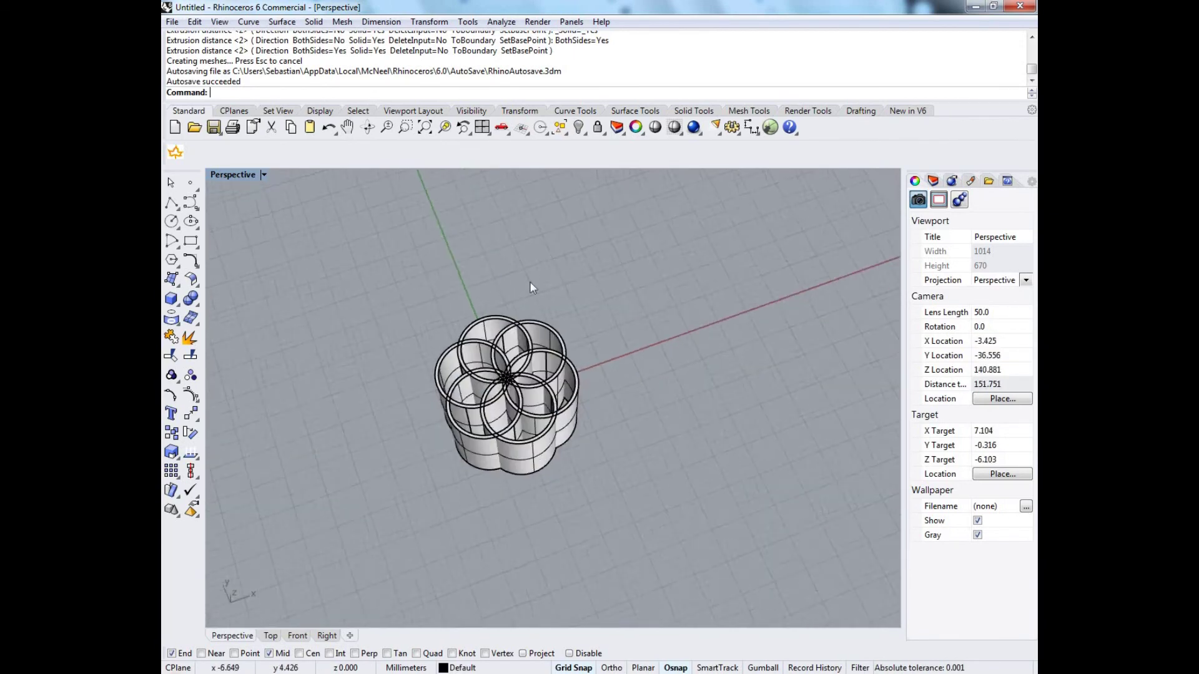
key(Home)
key(Home)
key(Home)
key(Home)
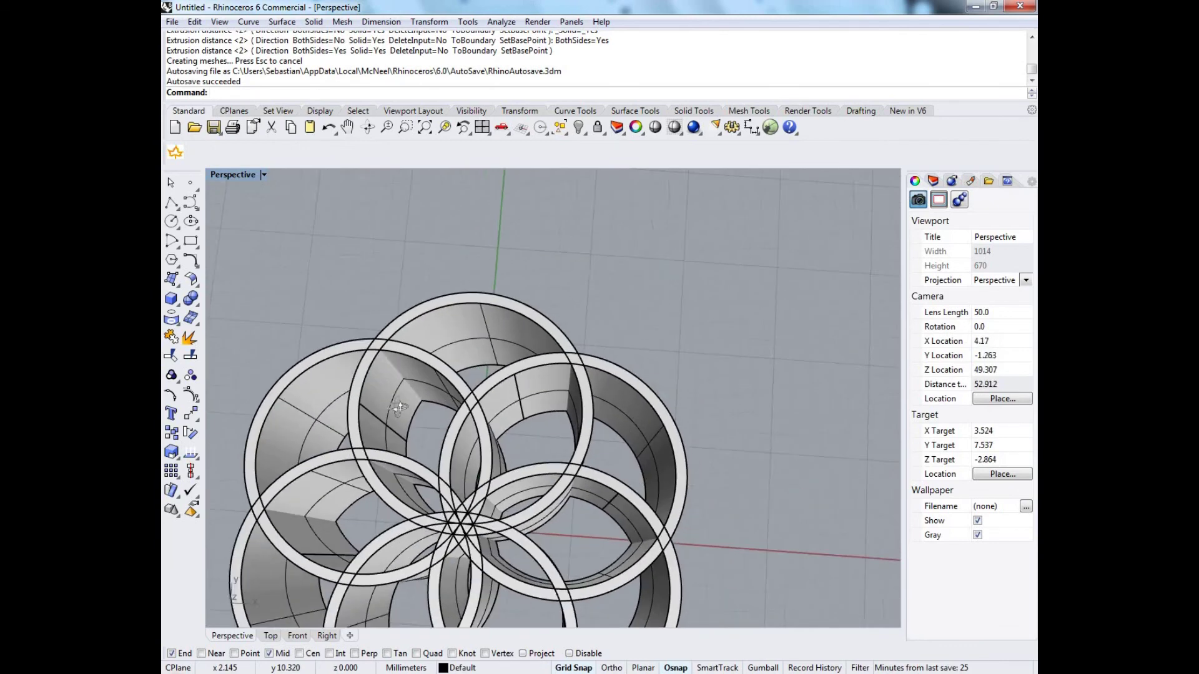
key(Home)
key(Home)
key(Home)
key(Home)
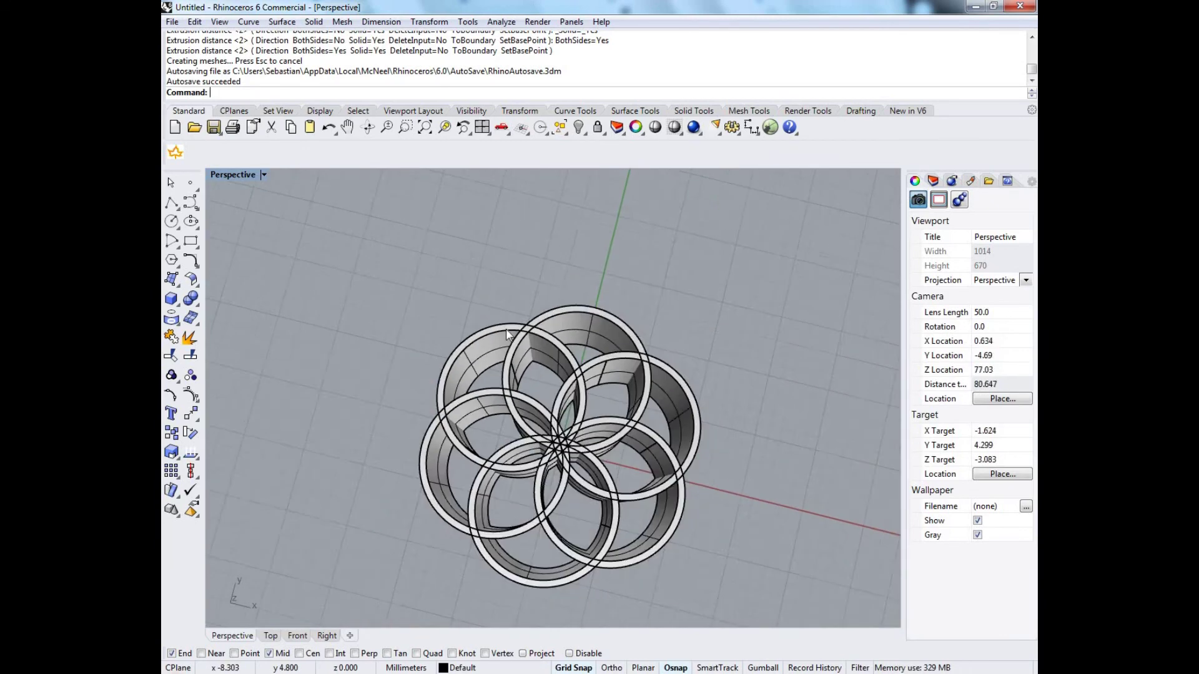
Select individual ring extrusions and circle curves one by one to inspect them from a lower angle
click(564, 339)
click(570, 332)
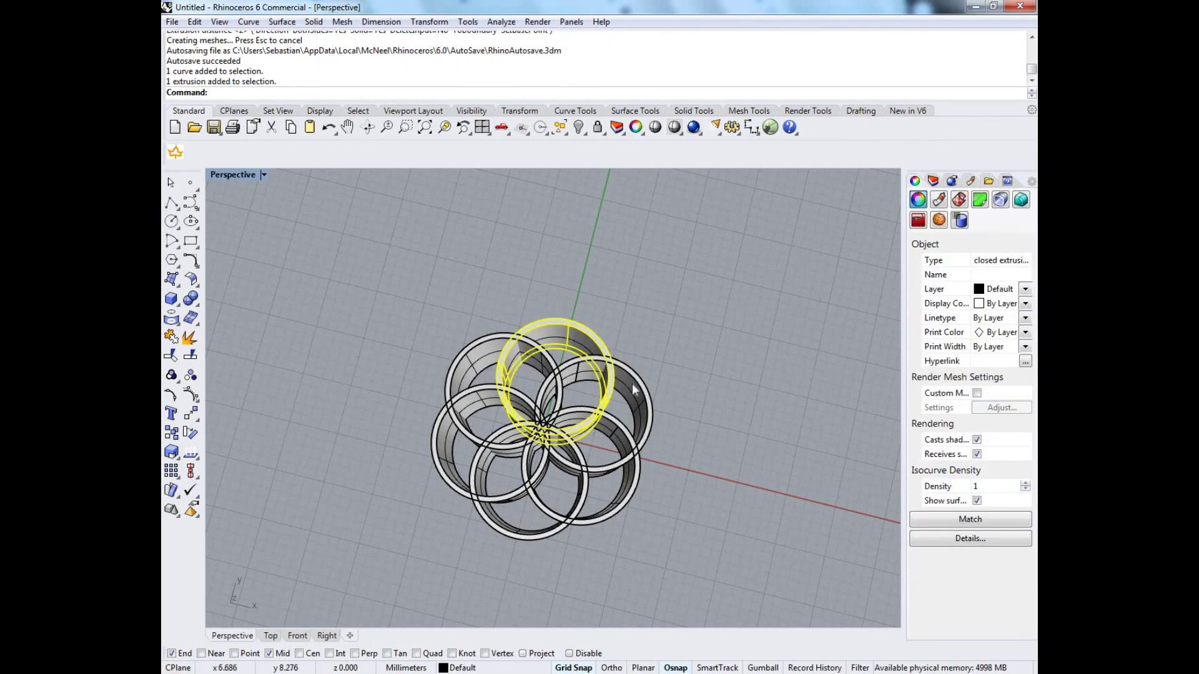
click(650, 411)
right_drag(650, 411, 601, 497)
shift+click(573, 504)
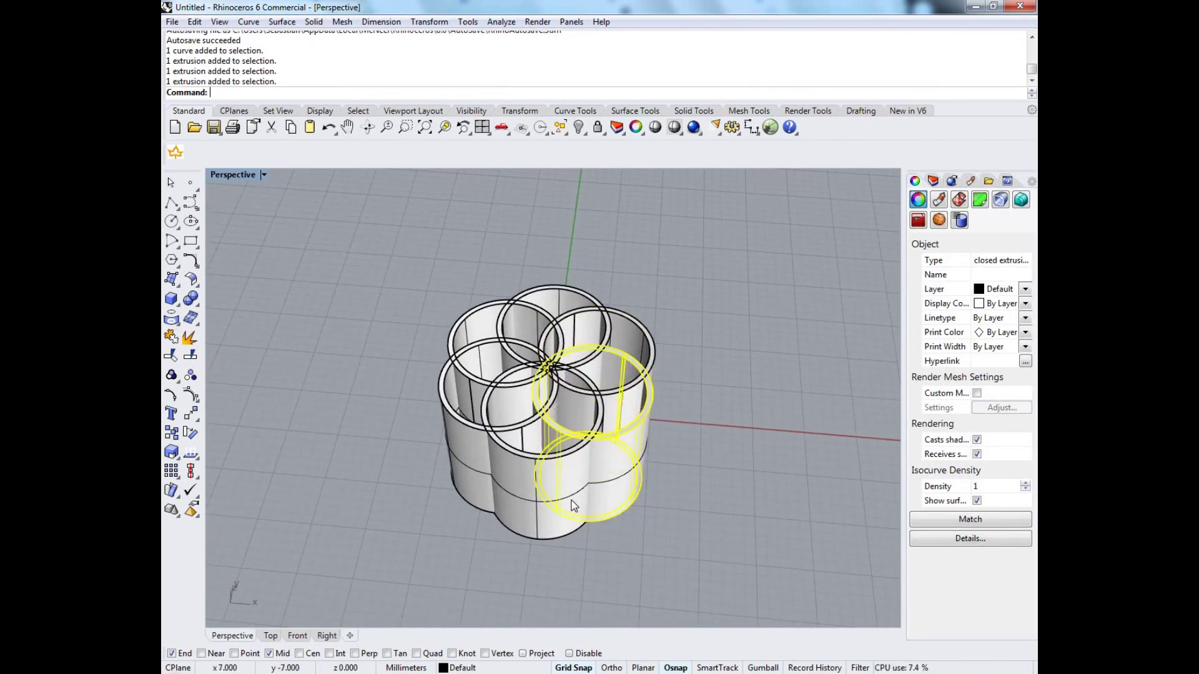
click(524, 499)
click(504, 402)
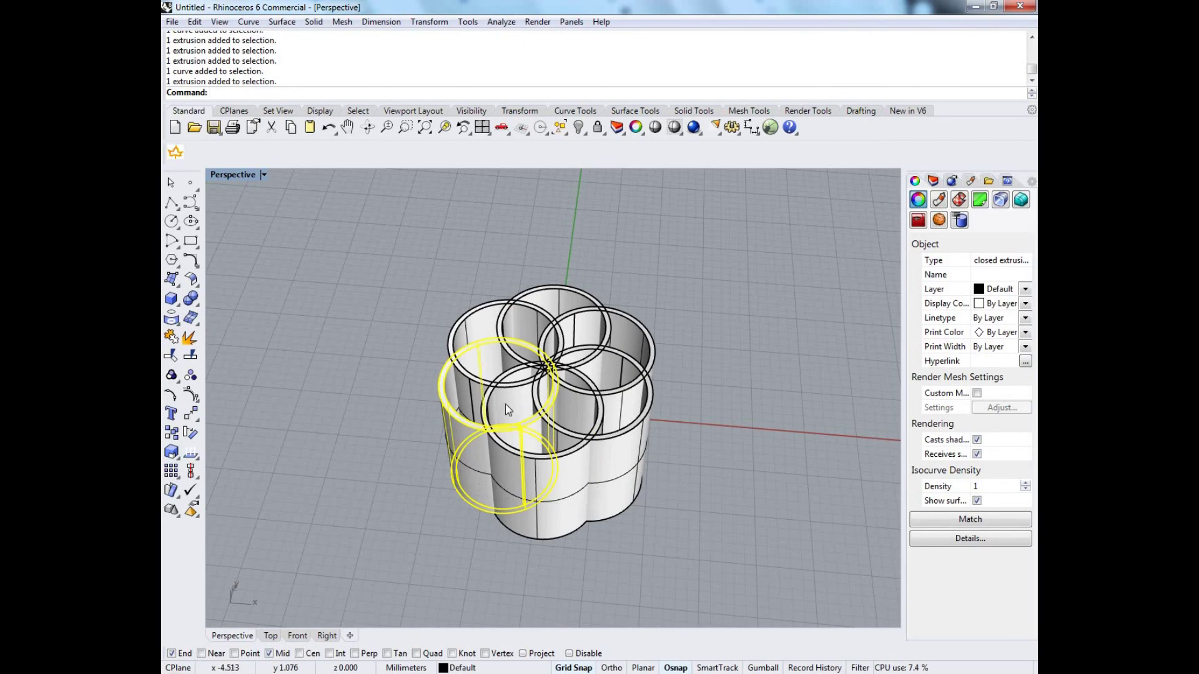
click(506, 407)
click(560, 490)
Inspect the upper-left and top ring extrusions from a higher angle, then clear the selection
right_drag(566, 390, 536, 403)
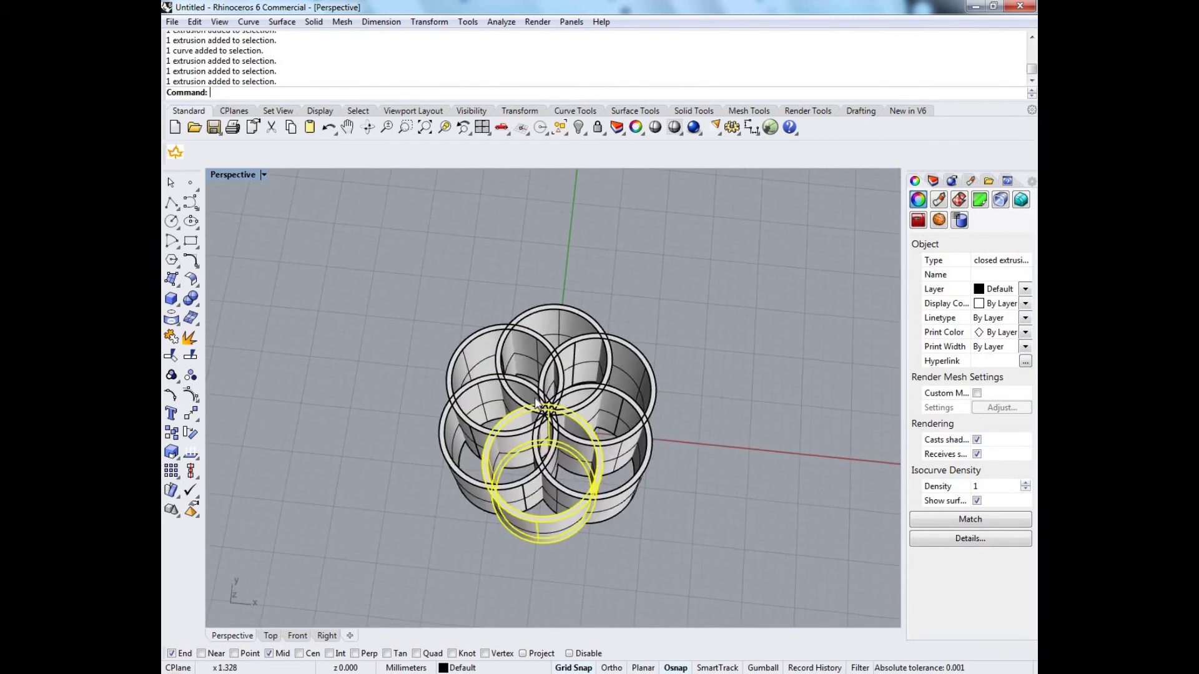
scroll(536, 403, up, 5)
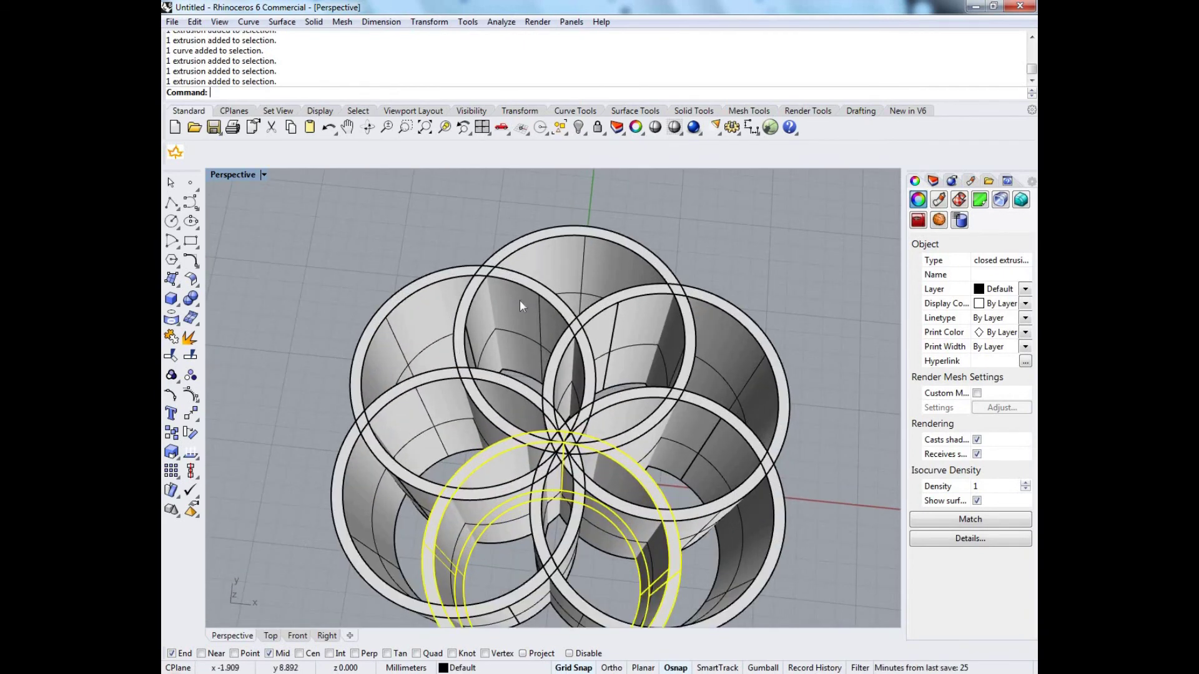
click(507, 320)
click(657, 306)
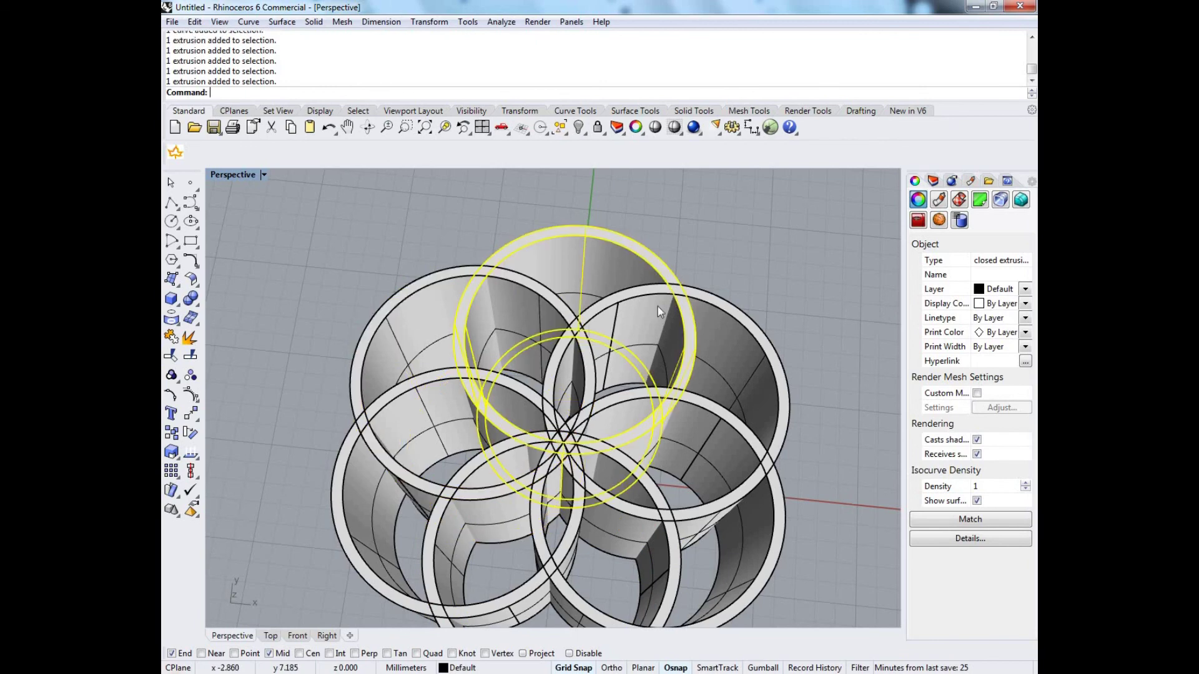
click(718, 219)
Select all twelve circle curves and six ring extrusions together with Ctrl+A
scroll(753, 281, down, 6)
right_drag(754, 281, 746, 283)
scroll(773, 234, up, 3)
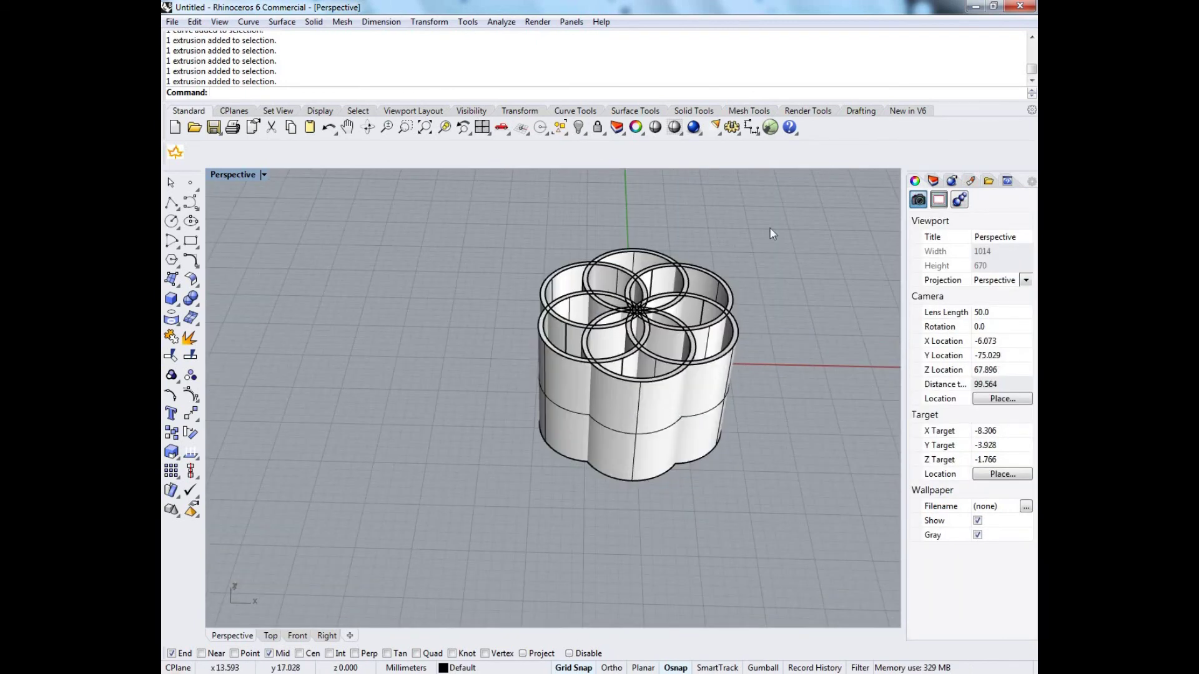
key(ctrl+a)
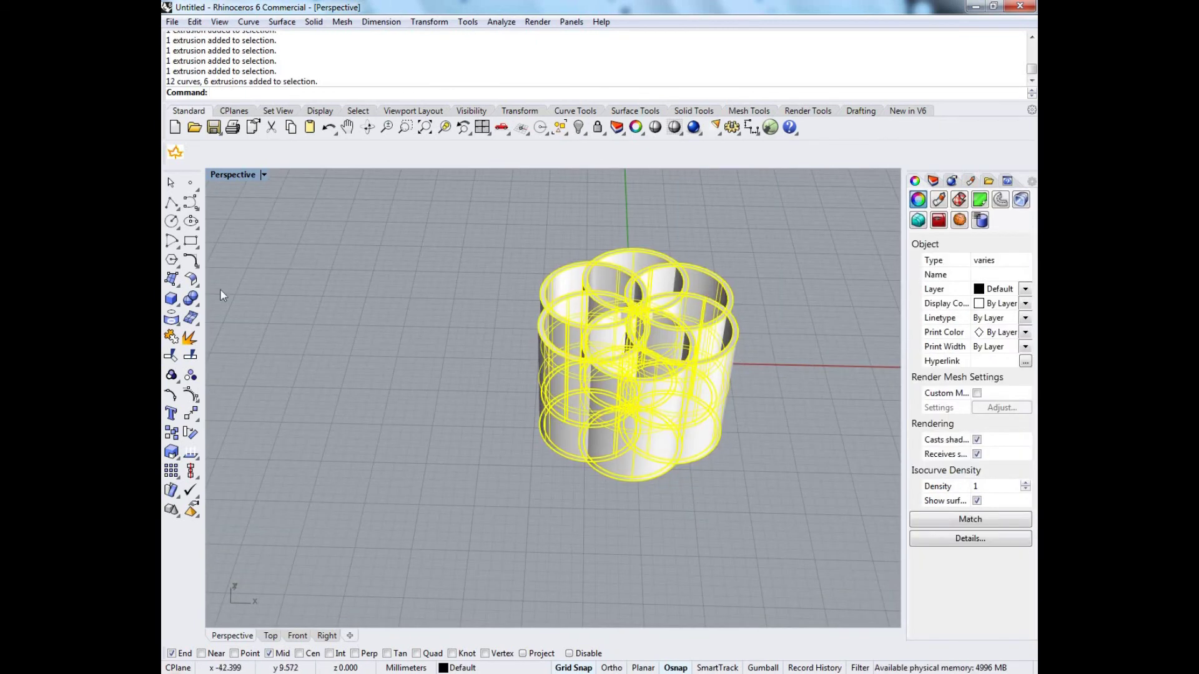
Boolean-union the six selected ring extrusions into one polysurface
click(187, 302)
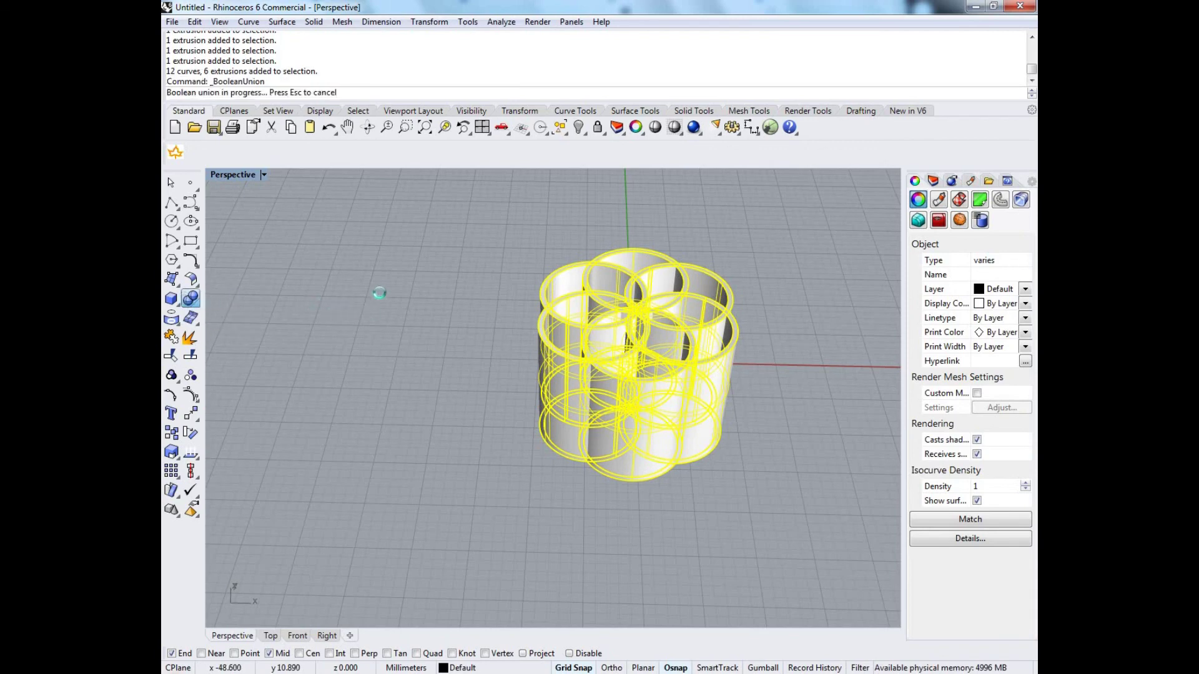
click(467, 286)
right_drag(466, 286, 612, 375)
scroll(647, 347, up, 3)
scroll(647, 346, up, 2)
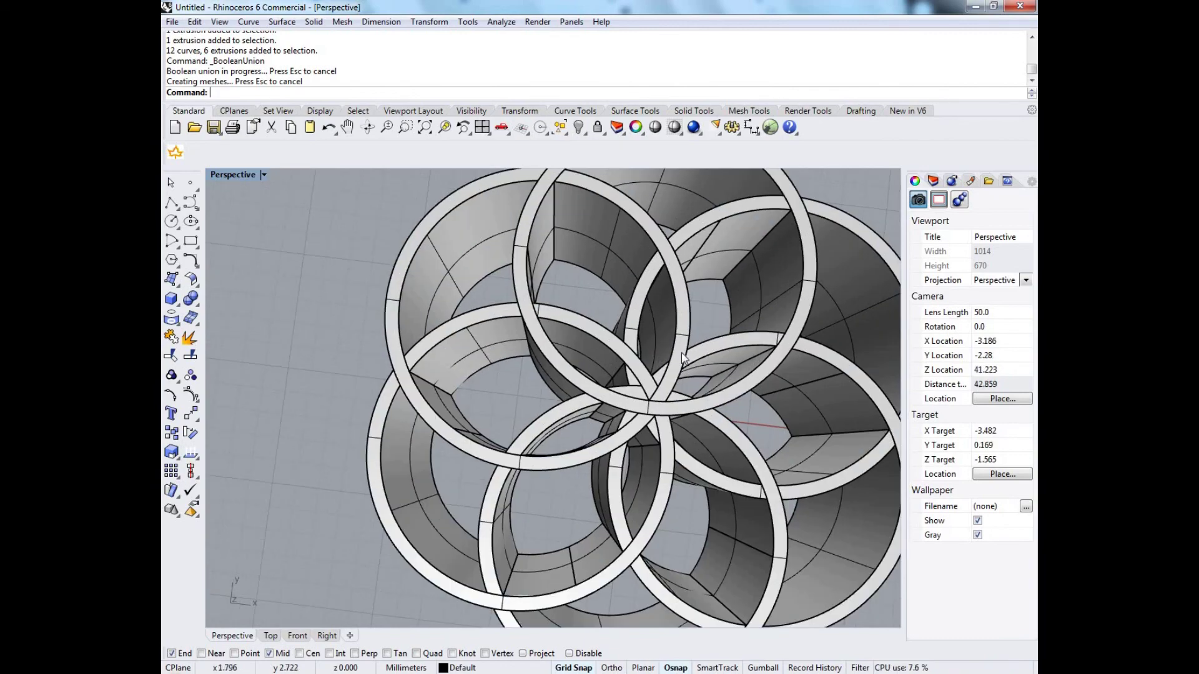
Select the merged polysurface to verify it is a single object, then view it side-on
click(541, 357)
click(316, 334)
right_drag(317, 334, 609, 365)
scroll(617, 353, down, 3)
scroll(612, 377, down, 3)
scroll(648, 375, up, 6)
scroll(646, 351, down, 3)
scroll(593, 373, down, 3)
scroll(584, 328, up, 3)
scroll(583, 328, down, 3)
scroll(556, 399, up, 3)
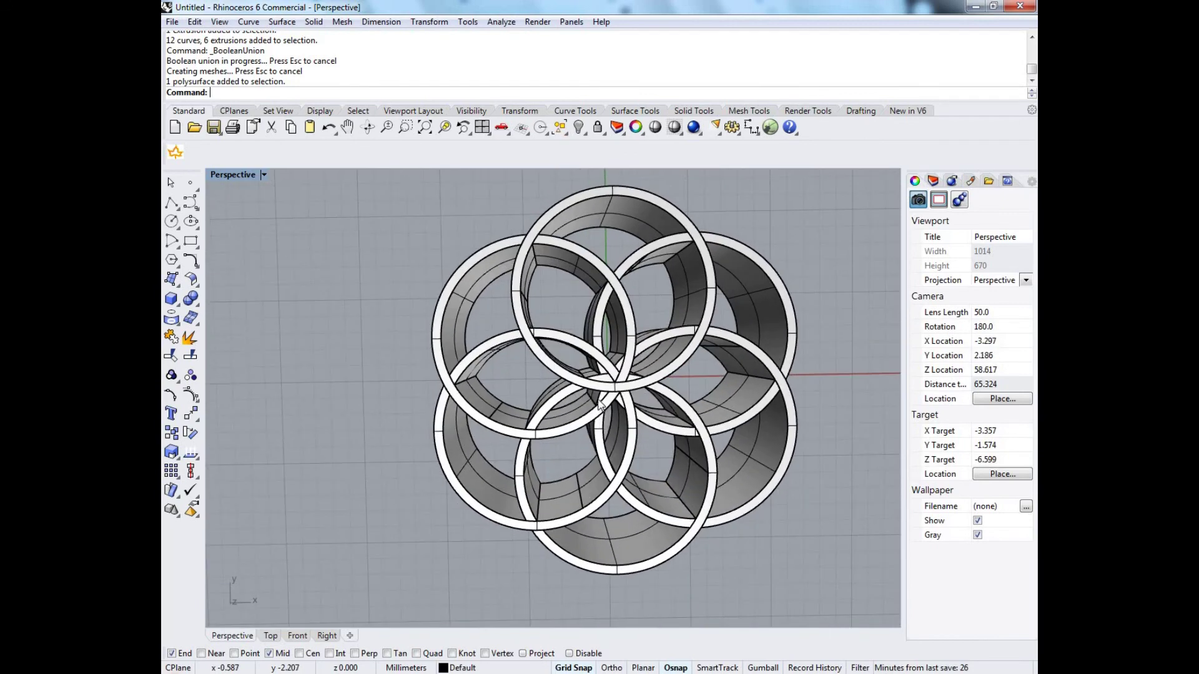
scroll(608, 365, down, 4)
scroll(608, 364, up, 4)
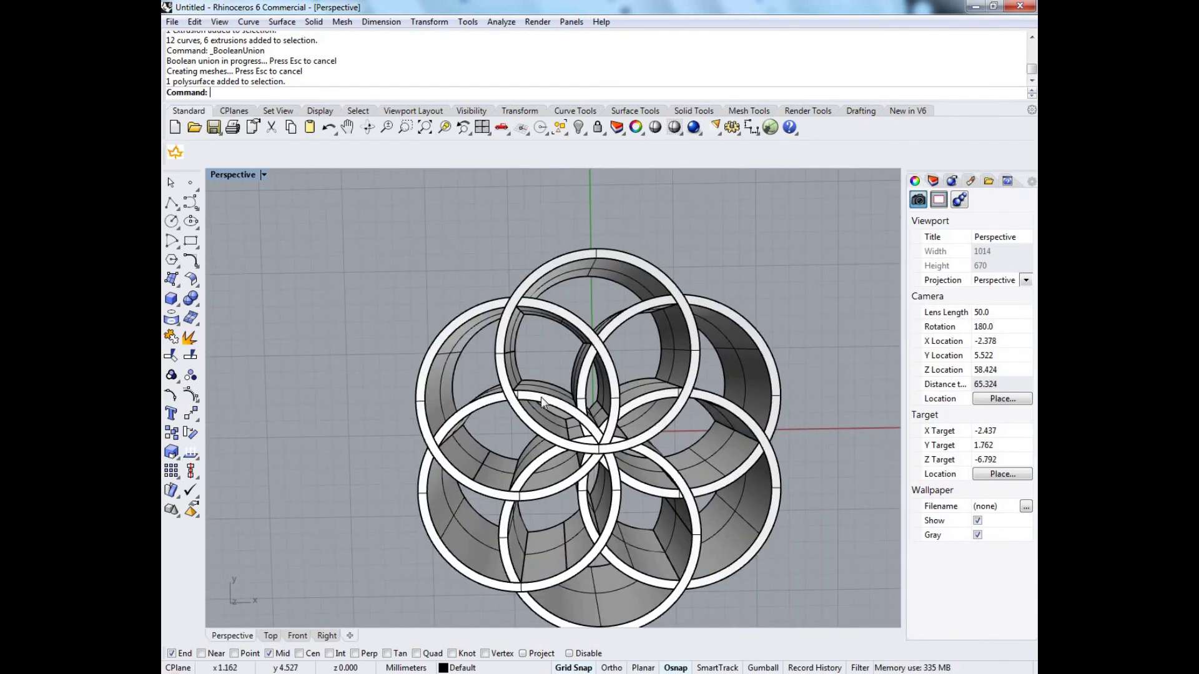
mouse_move(599, 370)
right_down()
mouse_move(640, 372)
mouse_move(617, 376)
right_up()
scroll(585, 341, down, 4)
scroll(644, 362, up, 4)
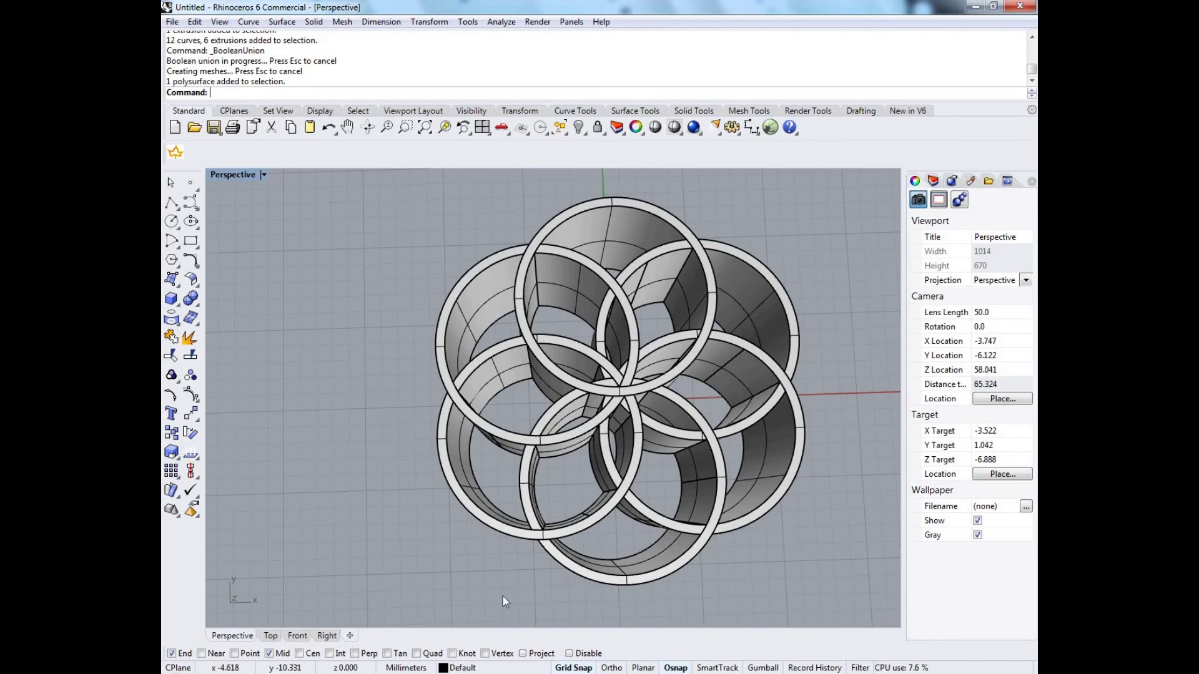